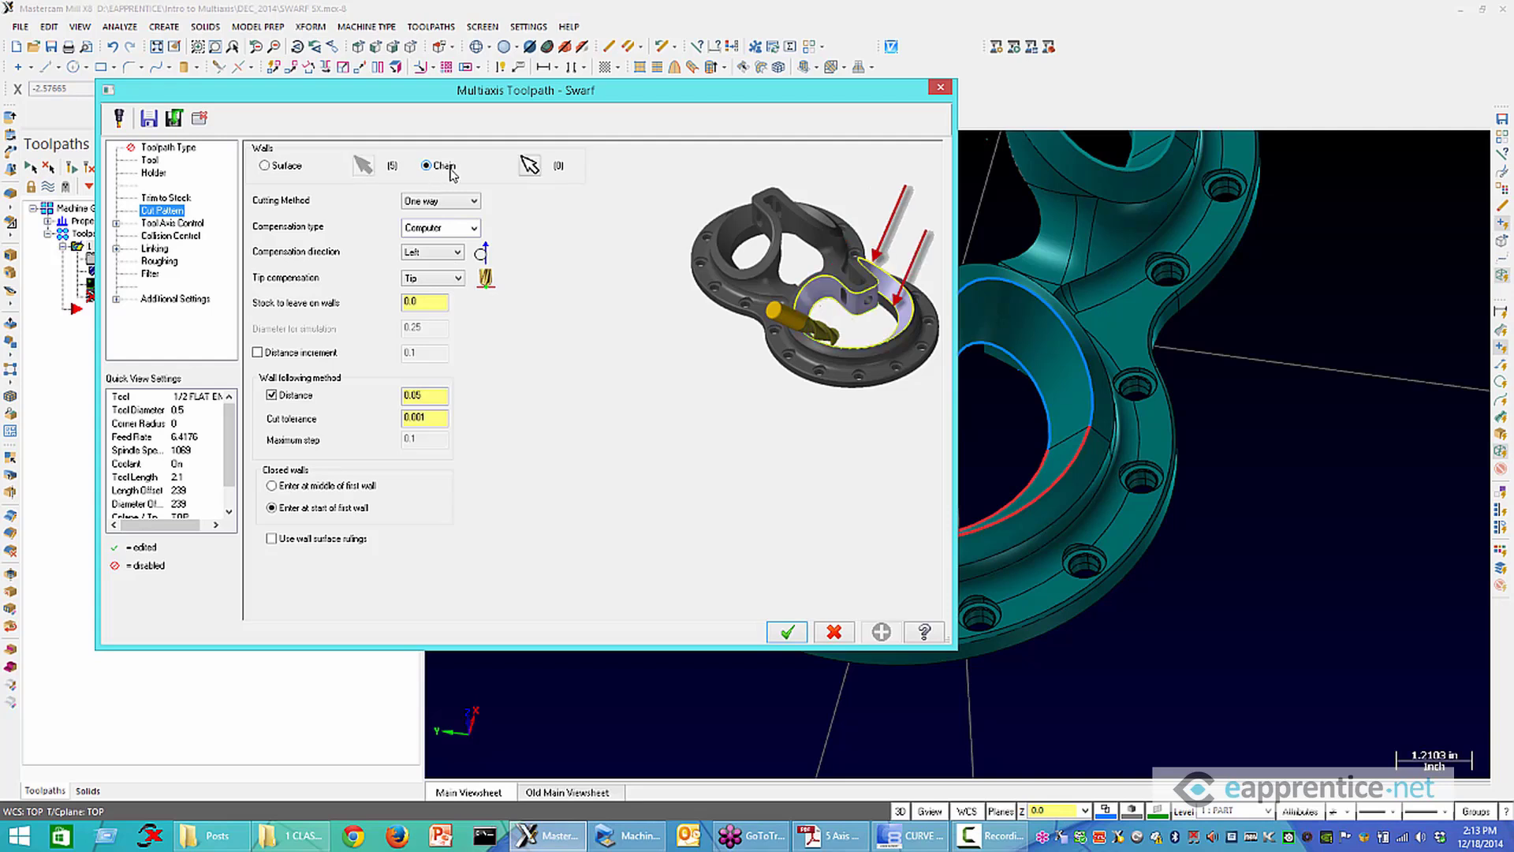
Start chain selection for the Swarf walls and set the chaining sync mode to by Entity
{"action": "left_click", "coordinate": [530, 167]}
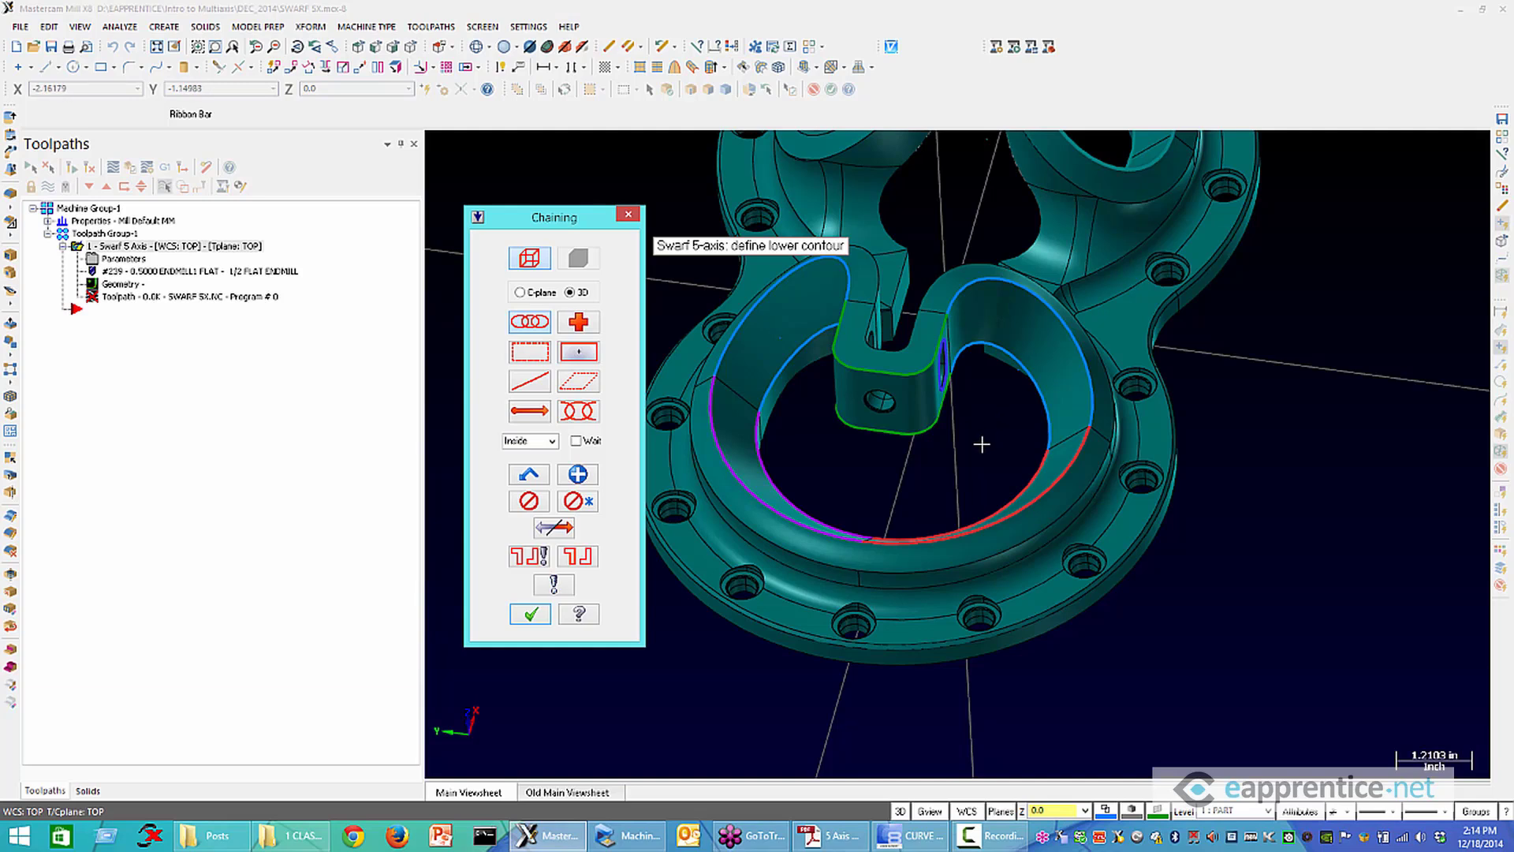
{"action": "left_click_drag", "start_coordinate": [555, 214], "coordinate": [519, 97]}
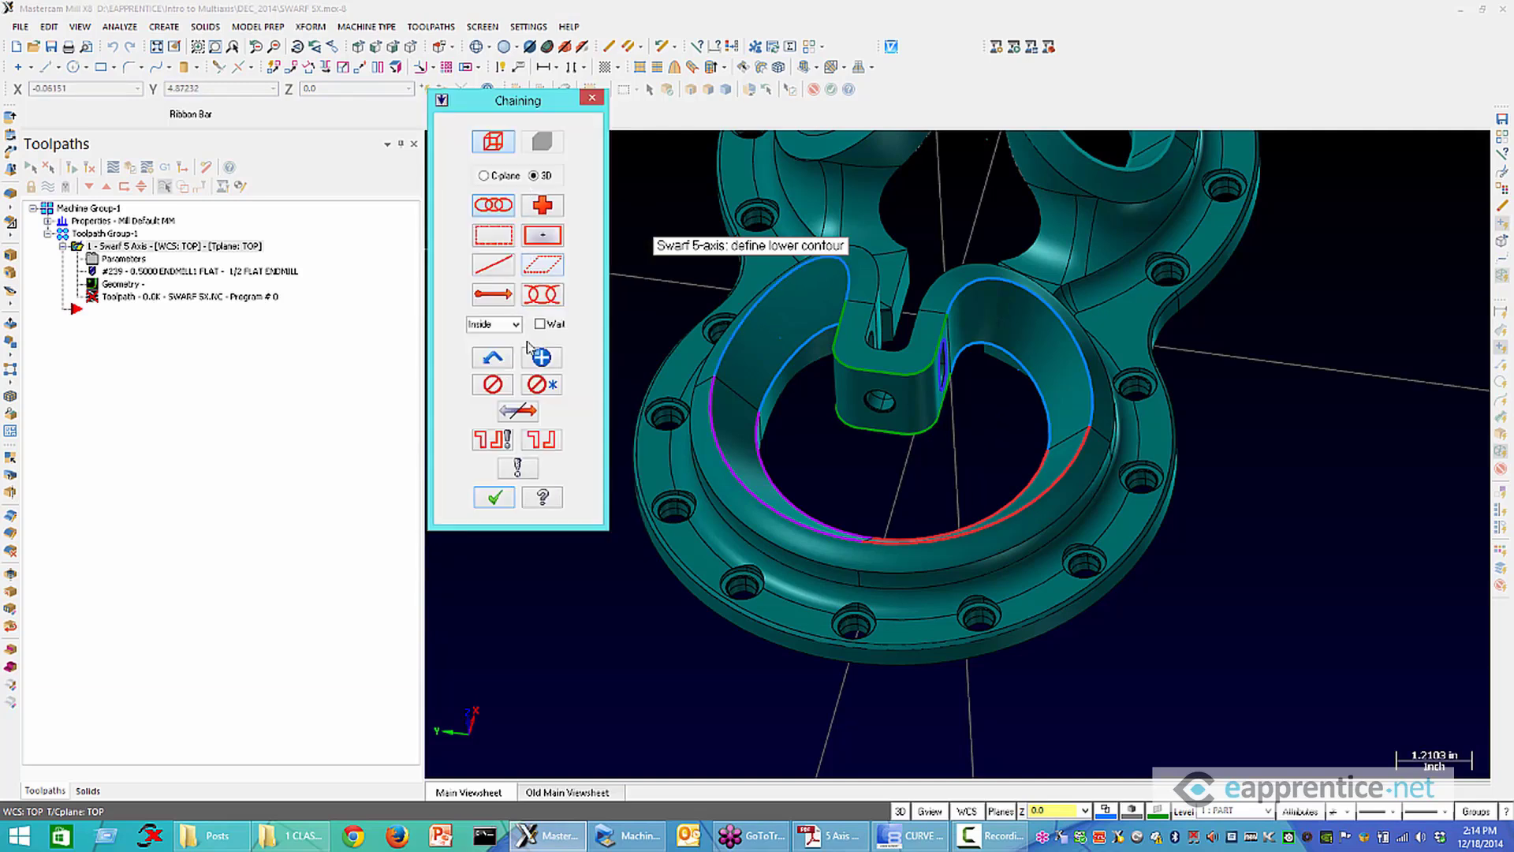
{"action": "left_click", "coordinate": [518, 472]}
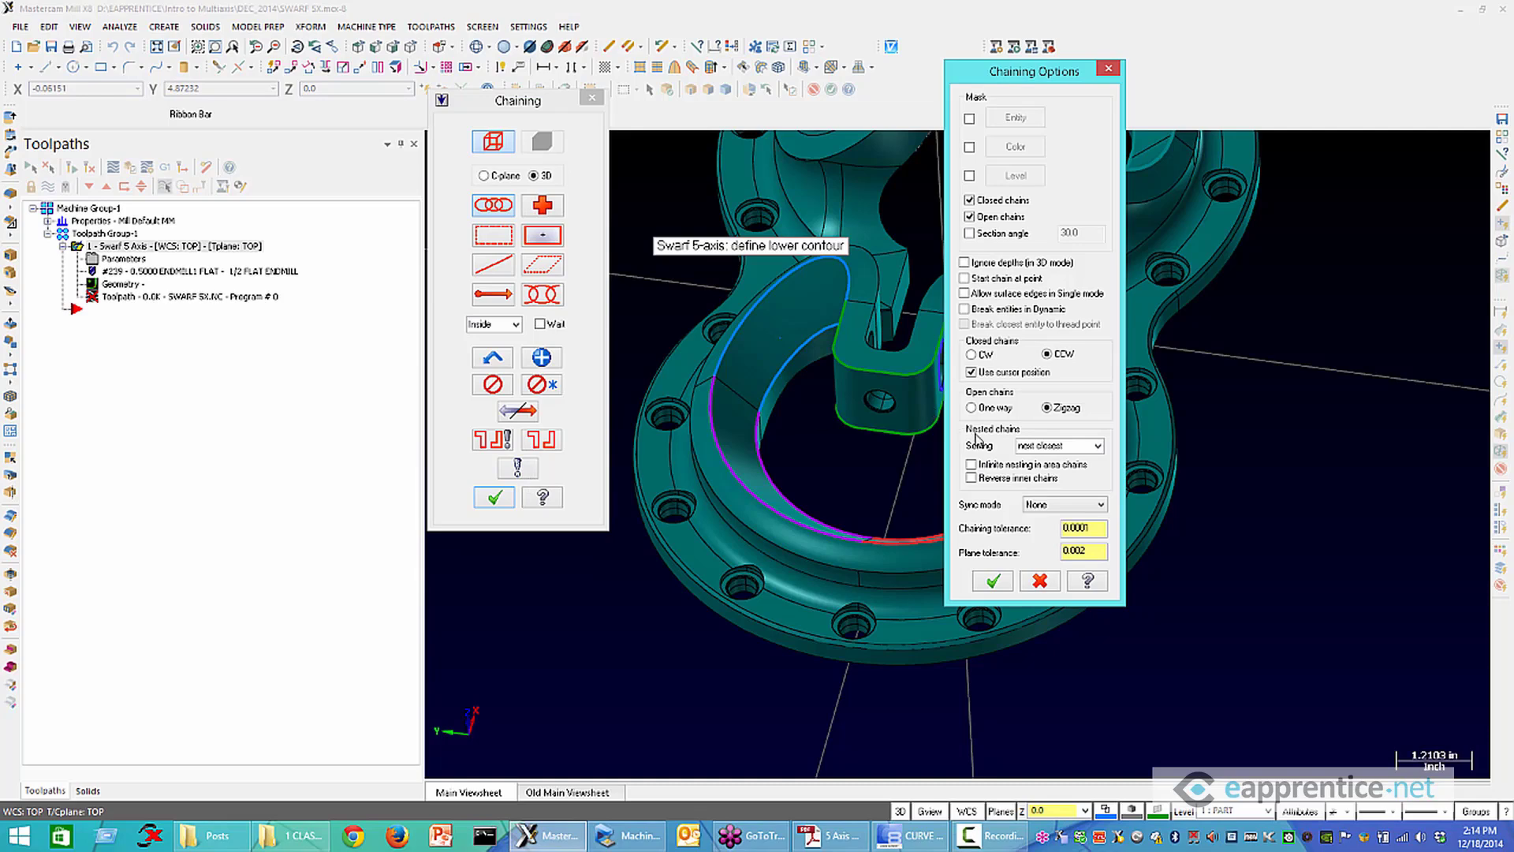
{"action": "left_click_drag", "start_coordinate": [1066, 75], "coordinate": [1343, 54]}
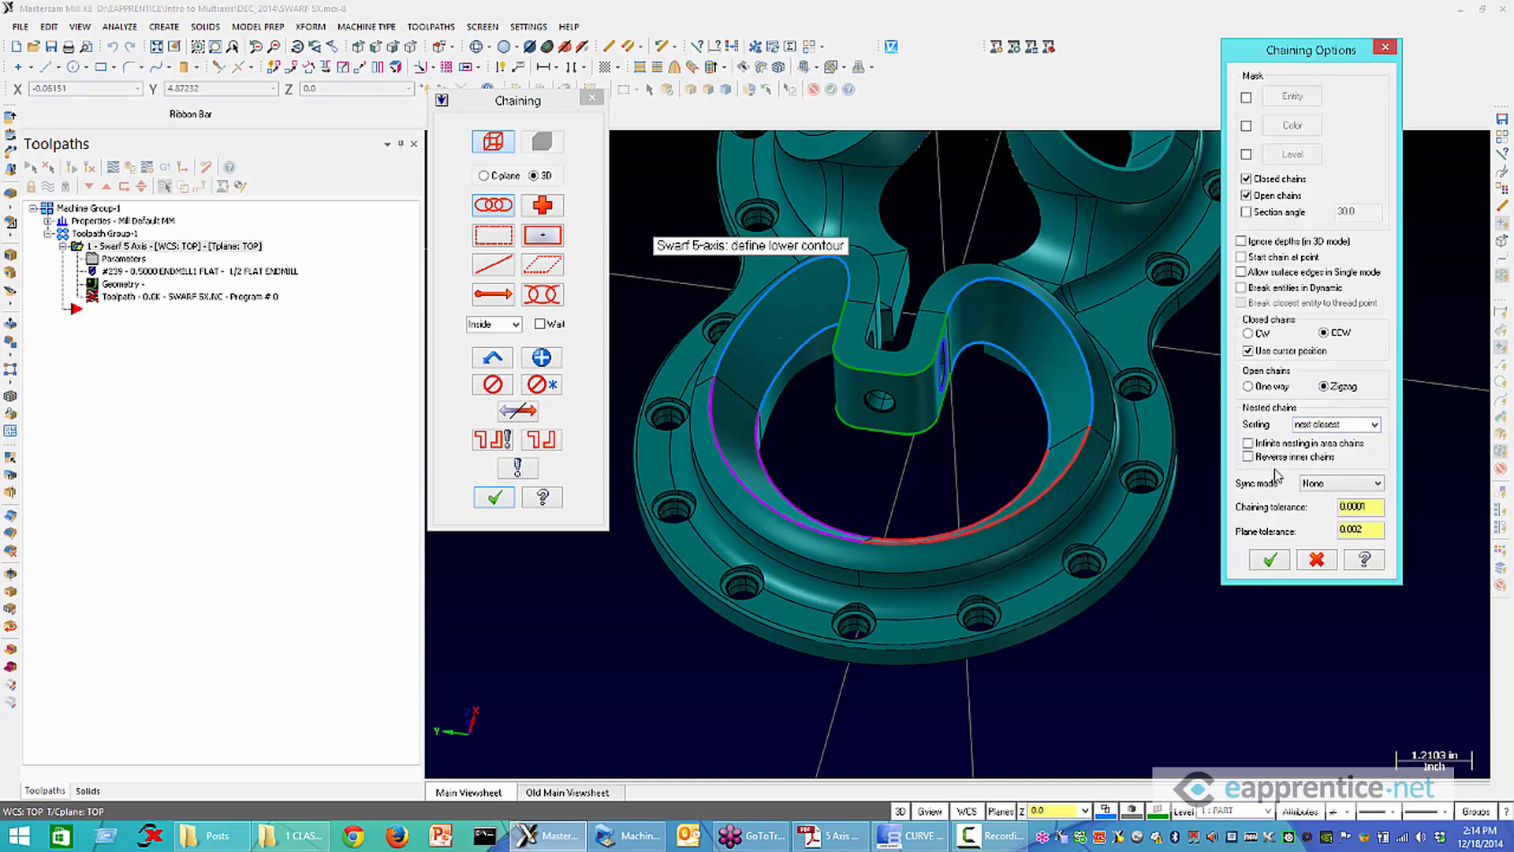
{"action": "left_click", "coordinate": [1314, 485]}
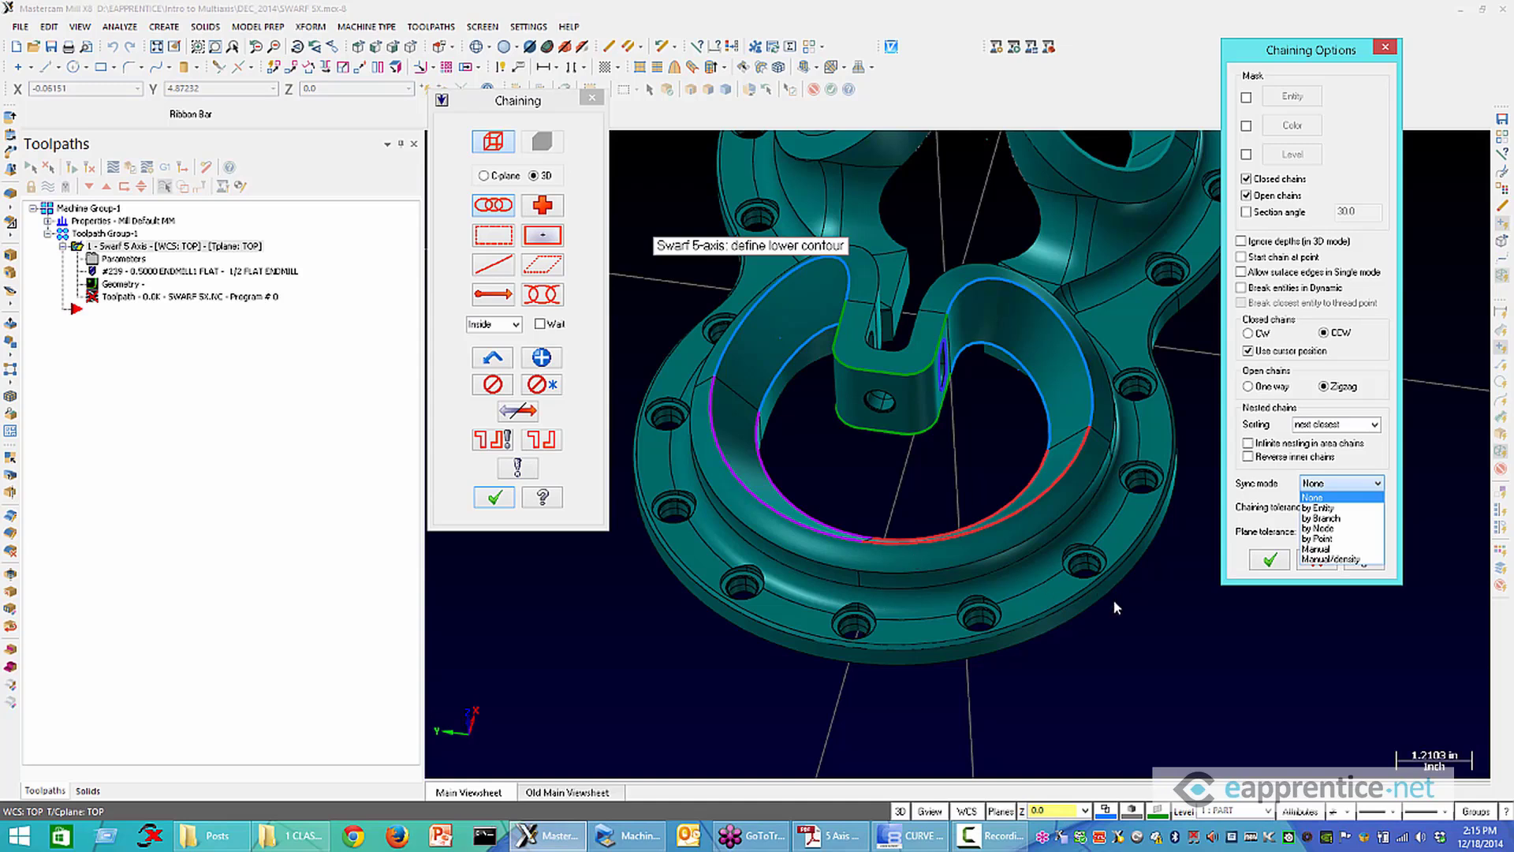
{"action": "left_click", "coordinate": [1319, 509]}
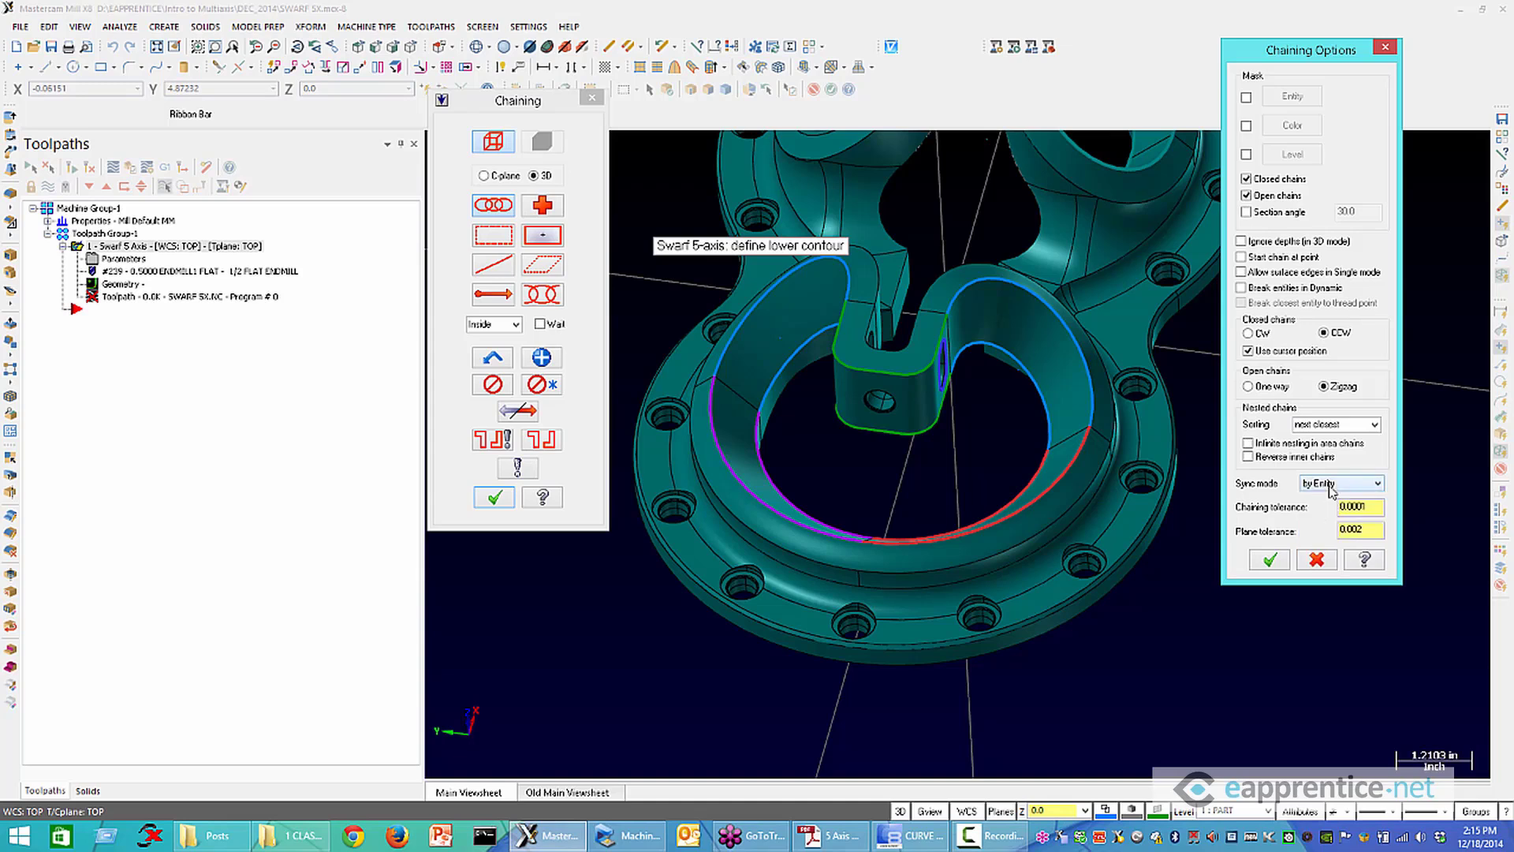
{"action": "left_click", "coordinate": [1331, 484]}
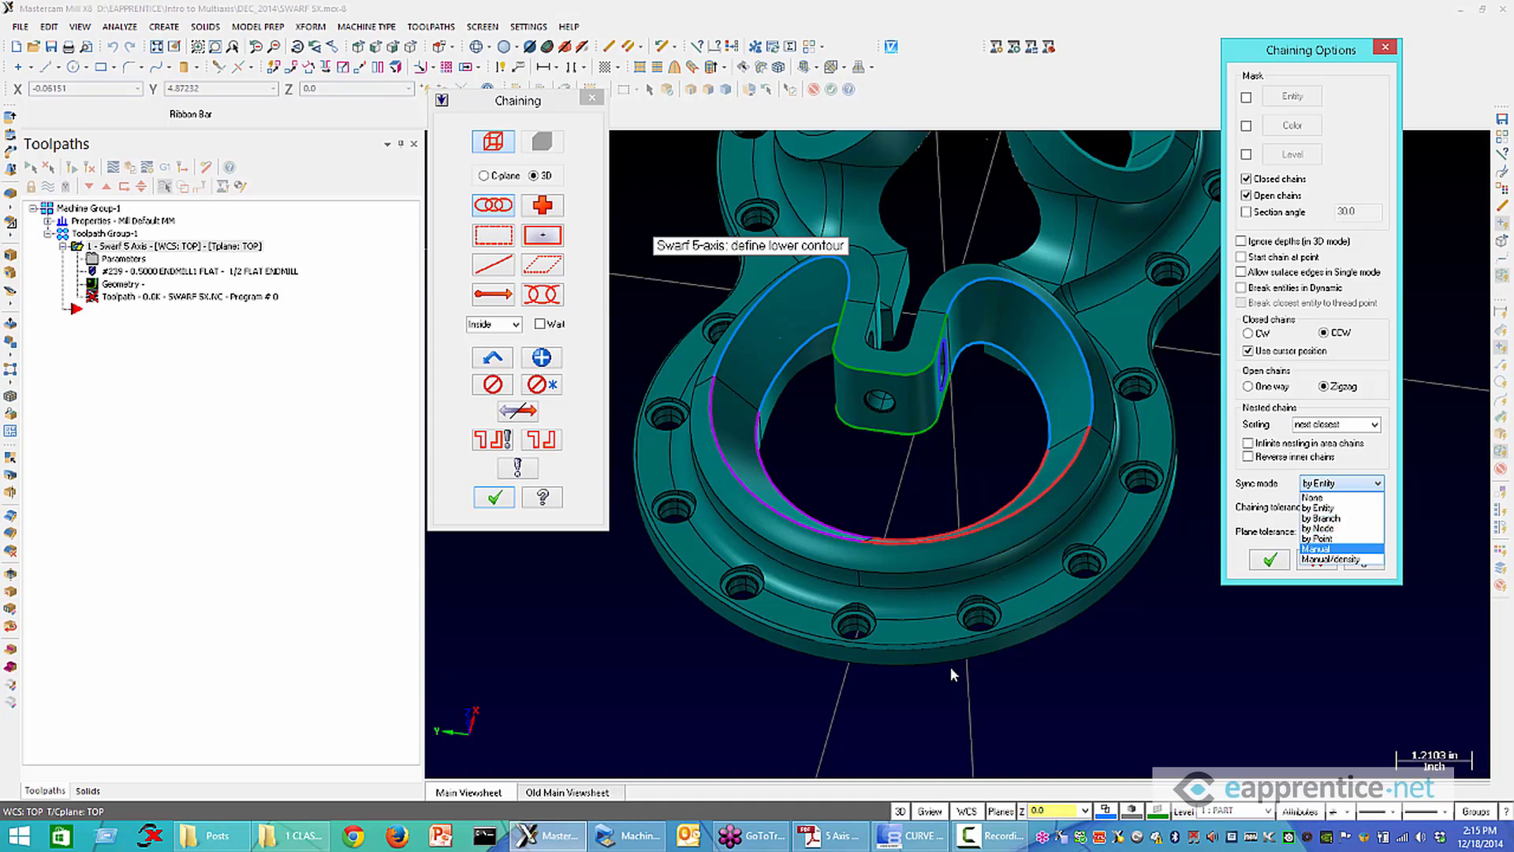
{"action": "left_click", "coordinate": [1335, 508]}
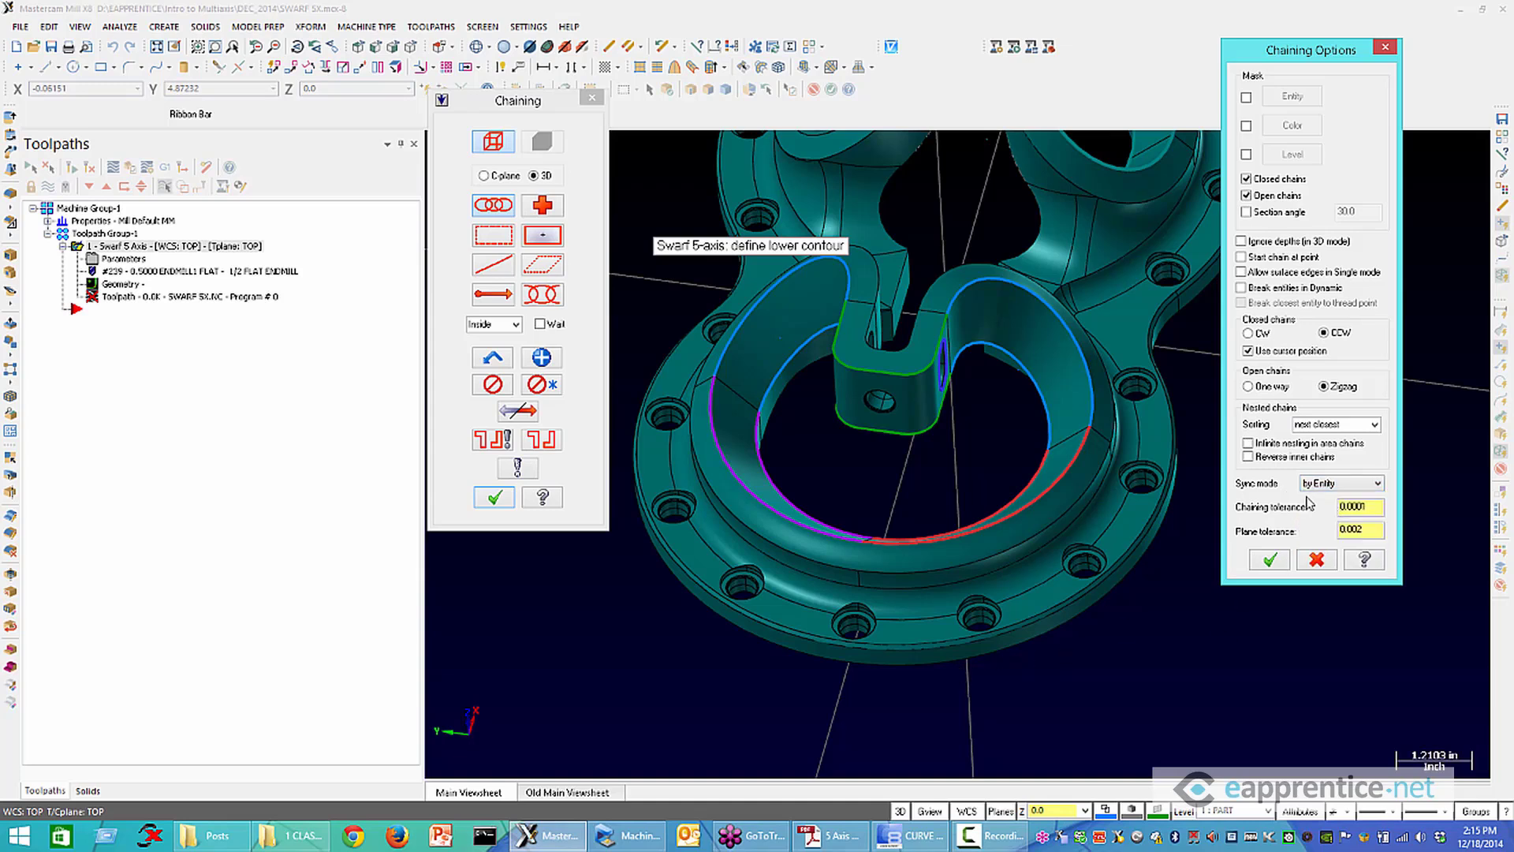
{"action": "left_click", "coordinate": [1270, 560]}
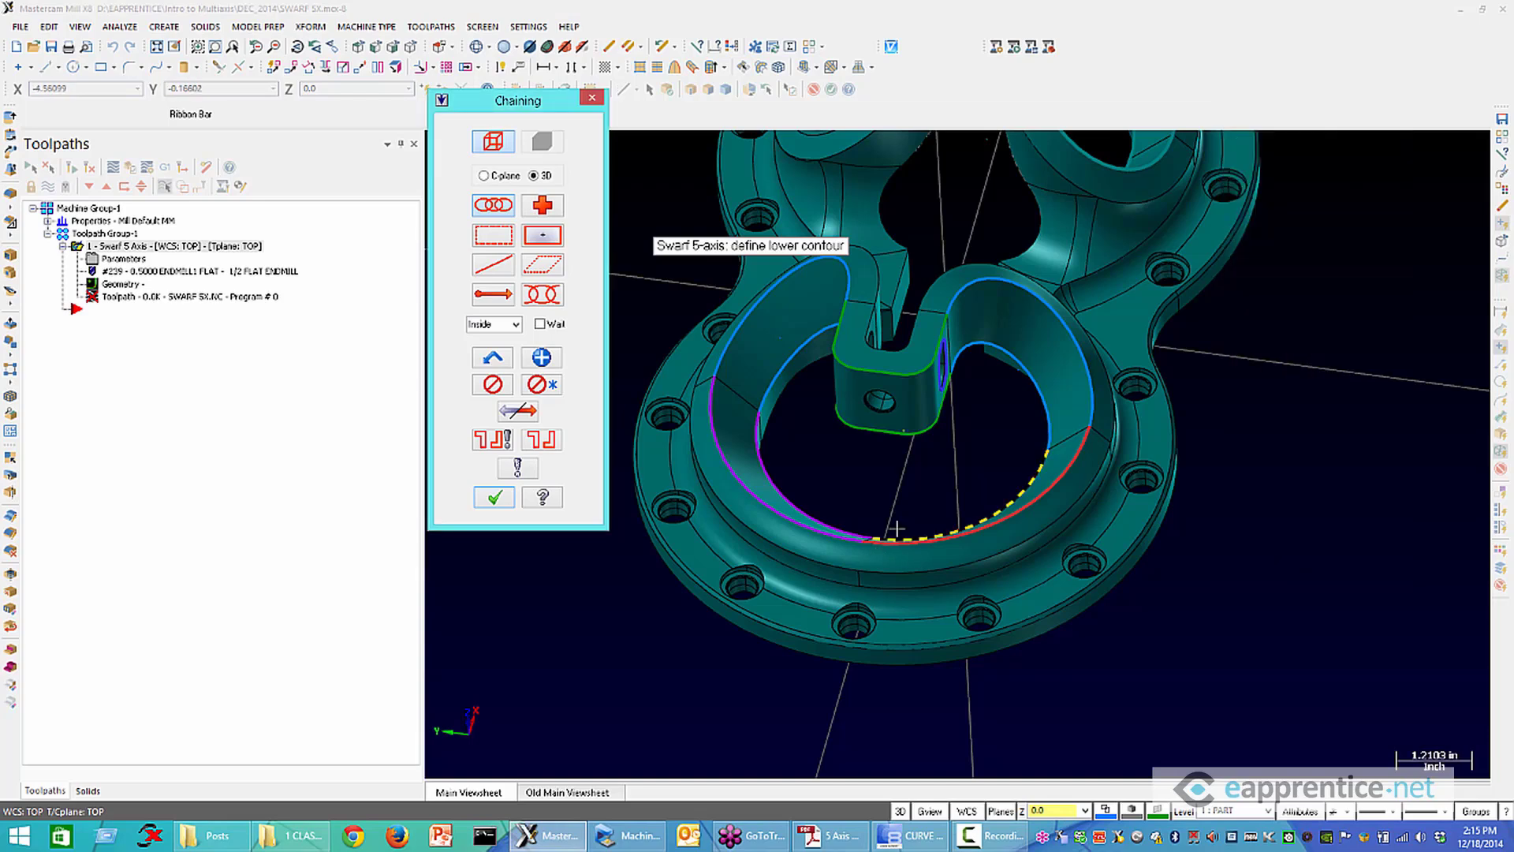
Chain the ring opening's lower edge loop as lower contour and its upper edge loop as upper contour, and accept the Swarf parameters
{"action": "left_click", "coordinate": [896, 529]}
{"action": "middle_click_drag", "start_coordinate": [898, 526], "coordinate": [1126, 511]}
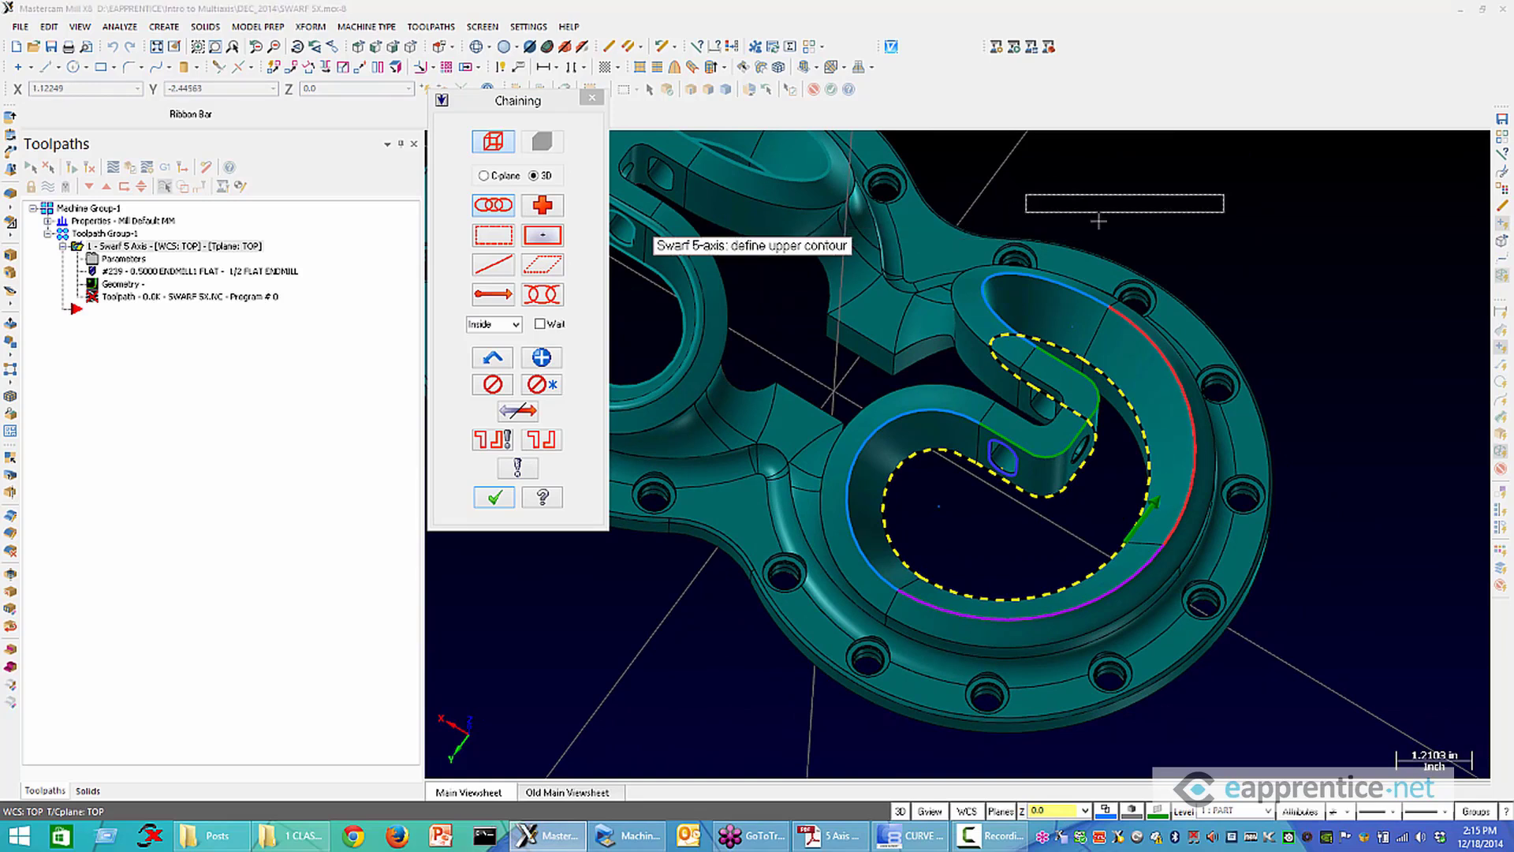
{"action": "left_click", "coordinate": [1181, 515]}
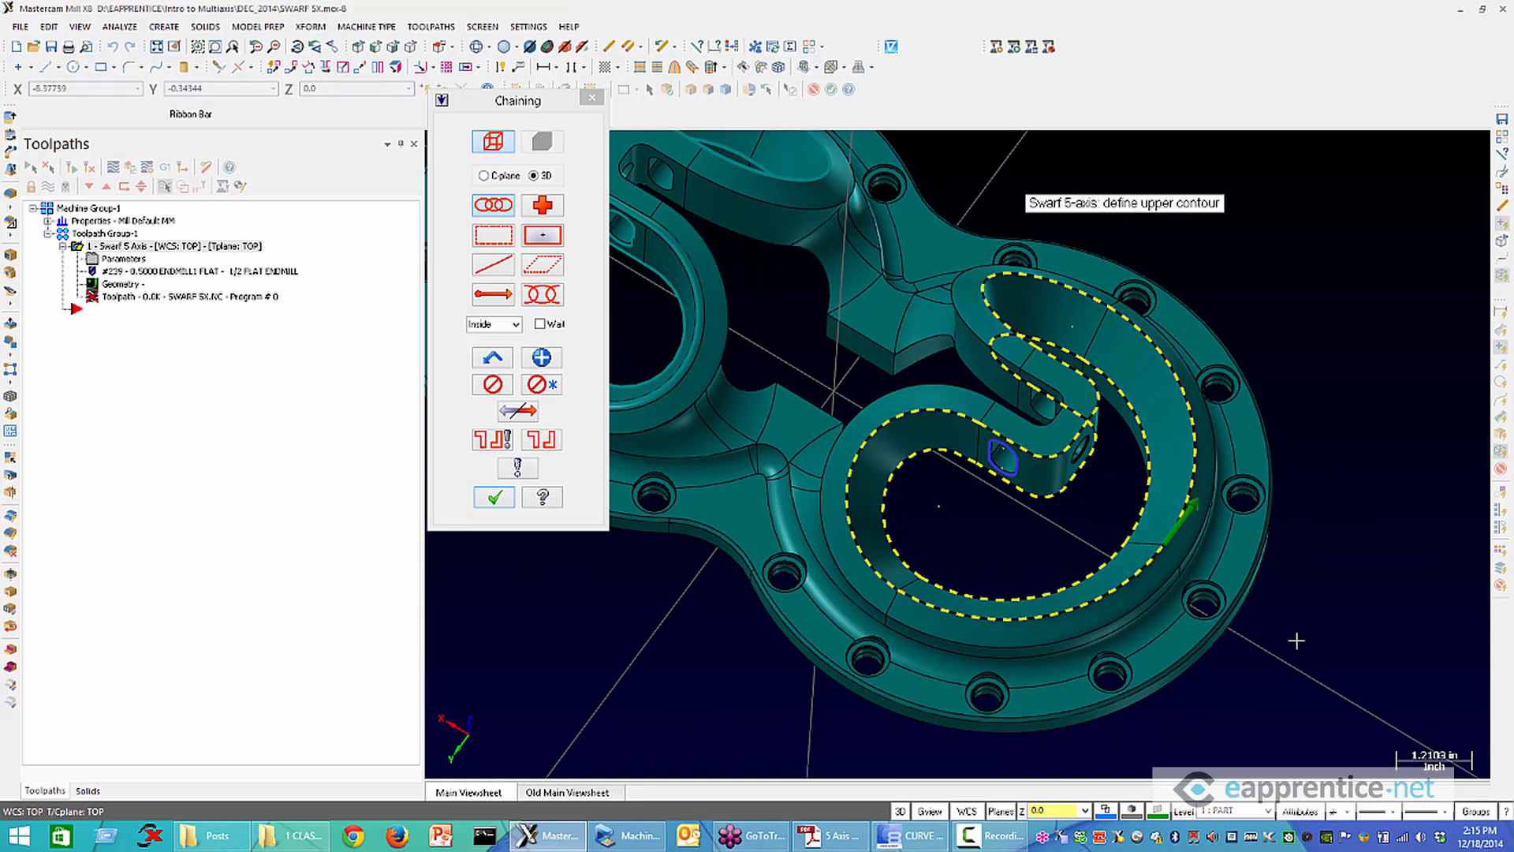
{"action": "middle_click_drag", "start_coordinate": [1294, 636], "coordinate": [1281, 578]}
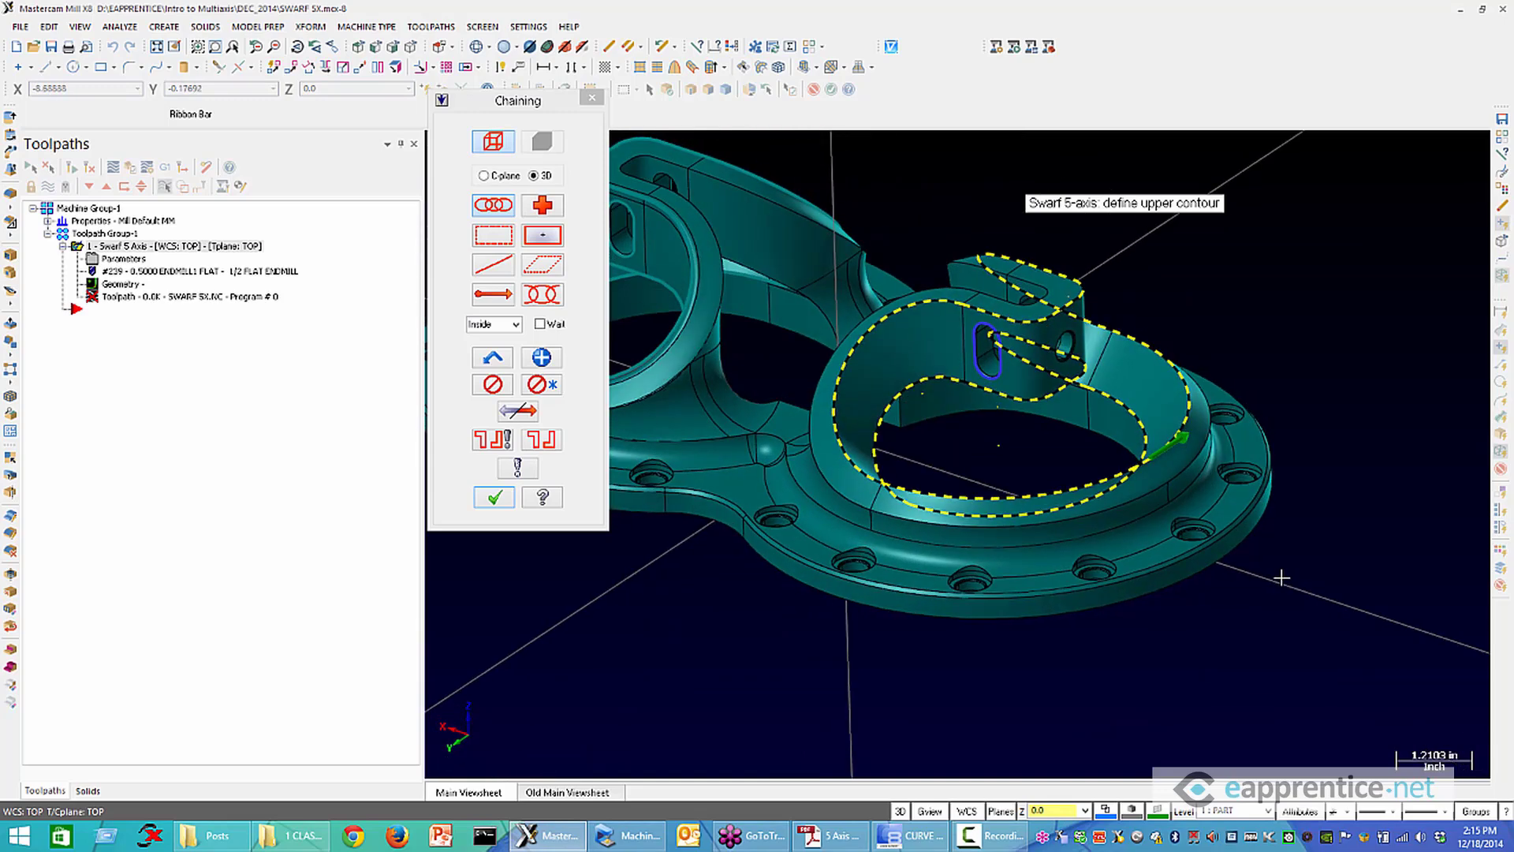
{"action": "left_click", "coordinate": [494, 496]}
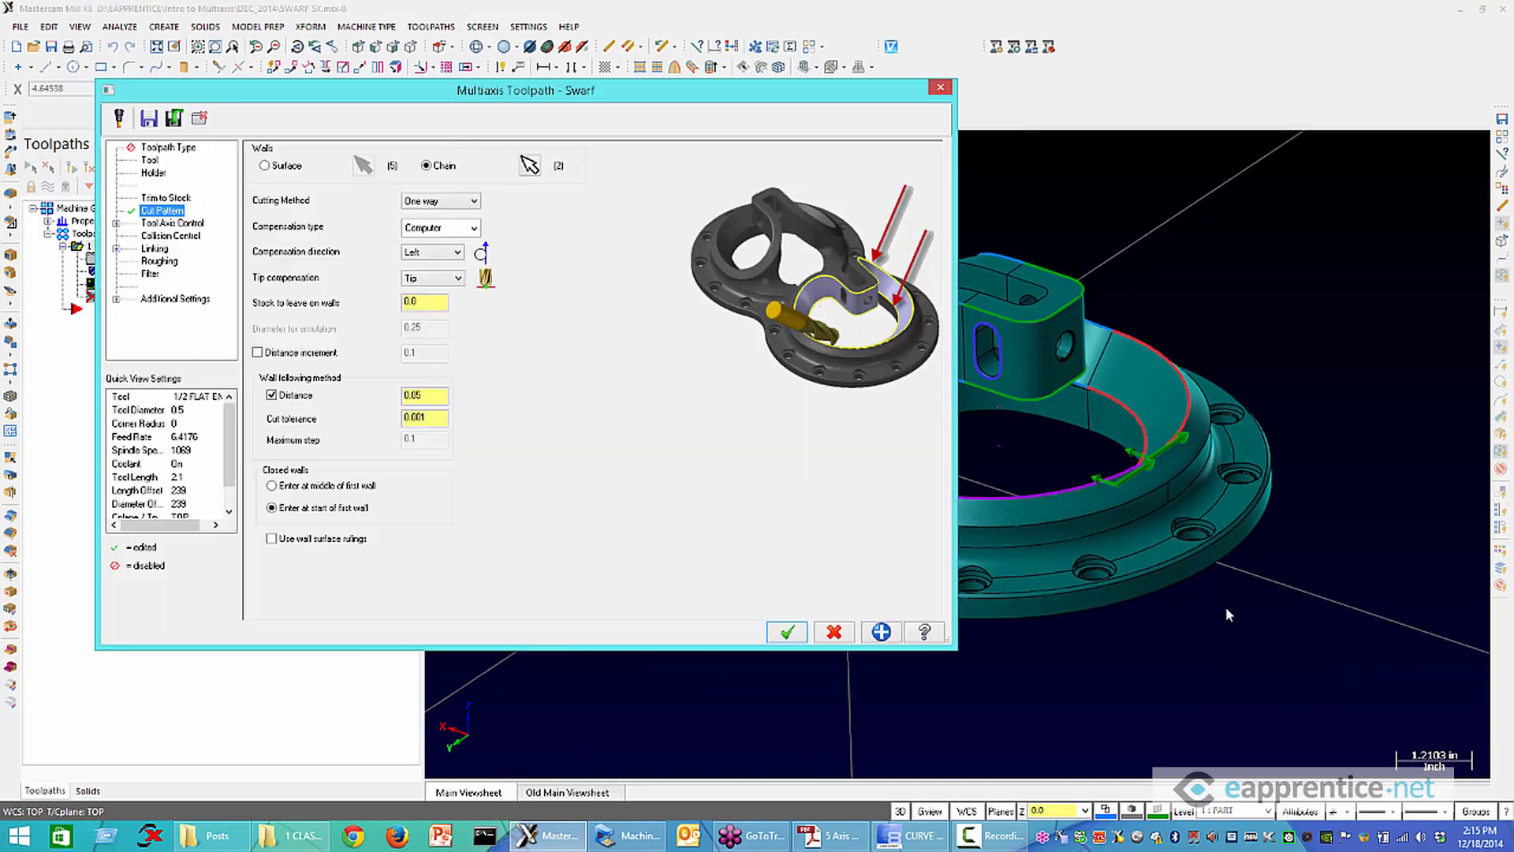
{"action": "left_click", "coordinate": [786, 631]}
Regenerate the Swarf 5-axis operation, dismiss the rapid move warning and display its toolpath on the part
{"action": "left_click", "coordinate": [89, 174]}
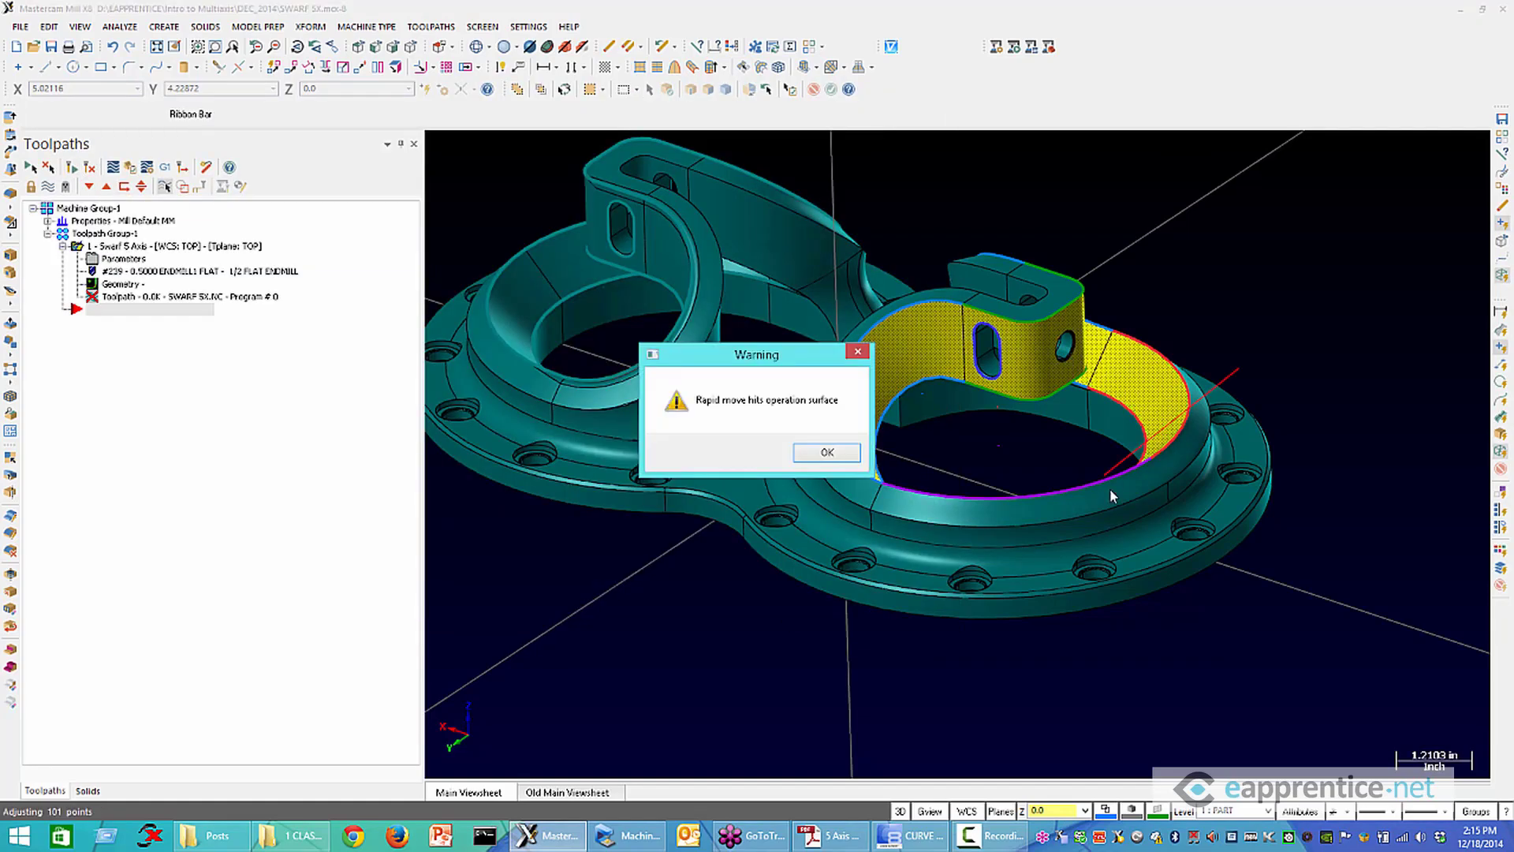
{"action": "left_click", "coordinate": [824, 452]}
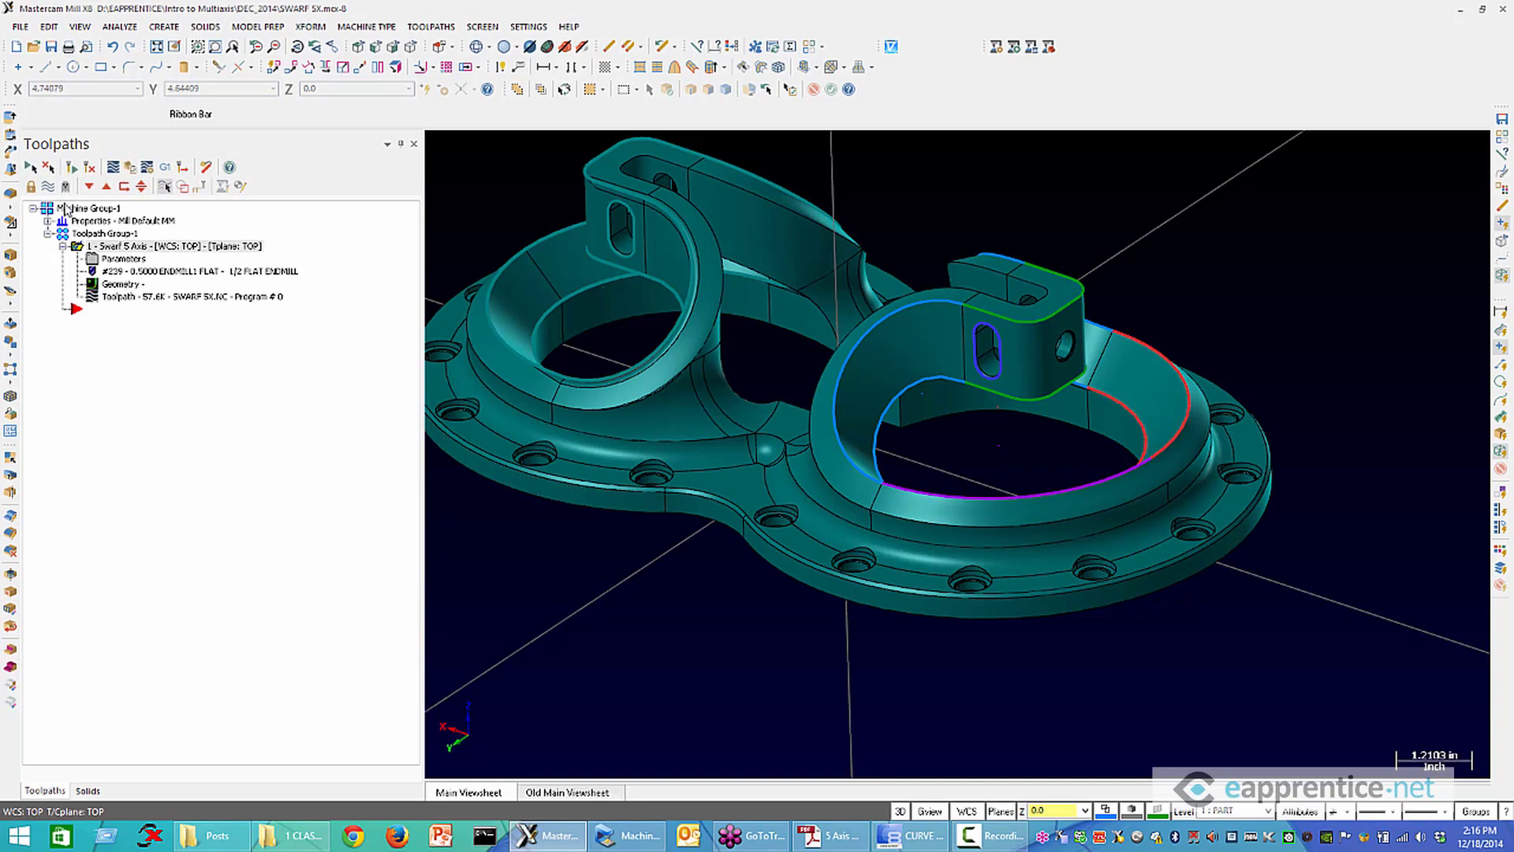
{"action": "left_click", "coordinate": [47, 187]}
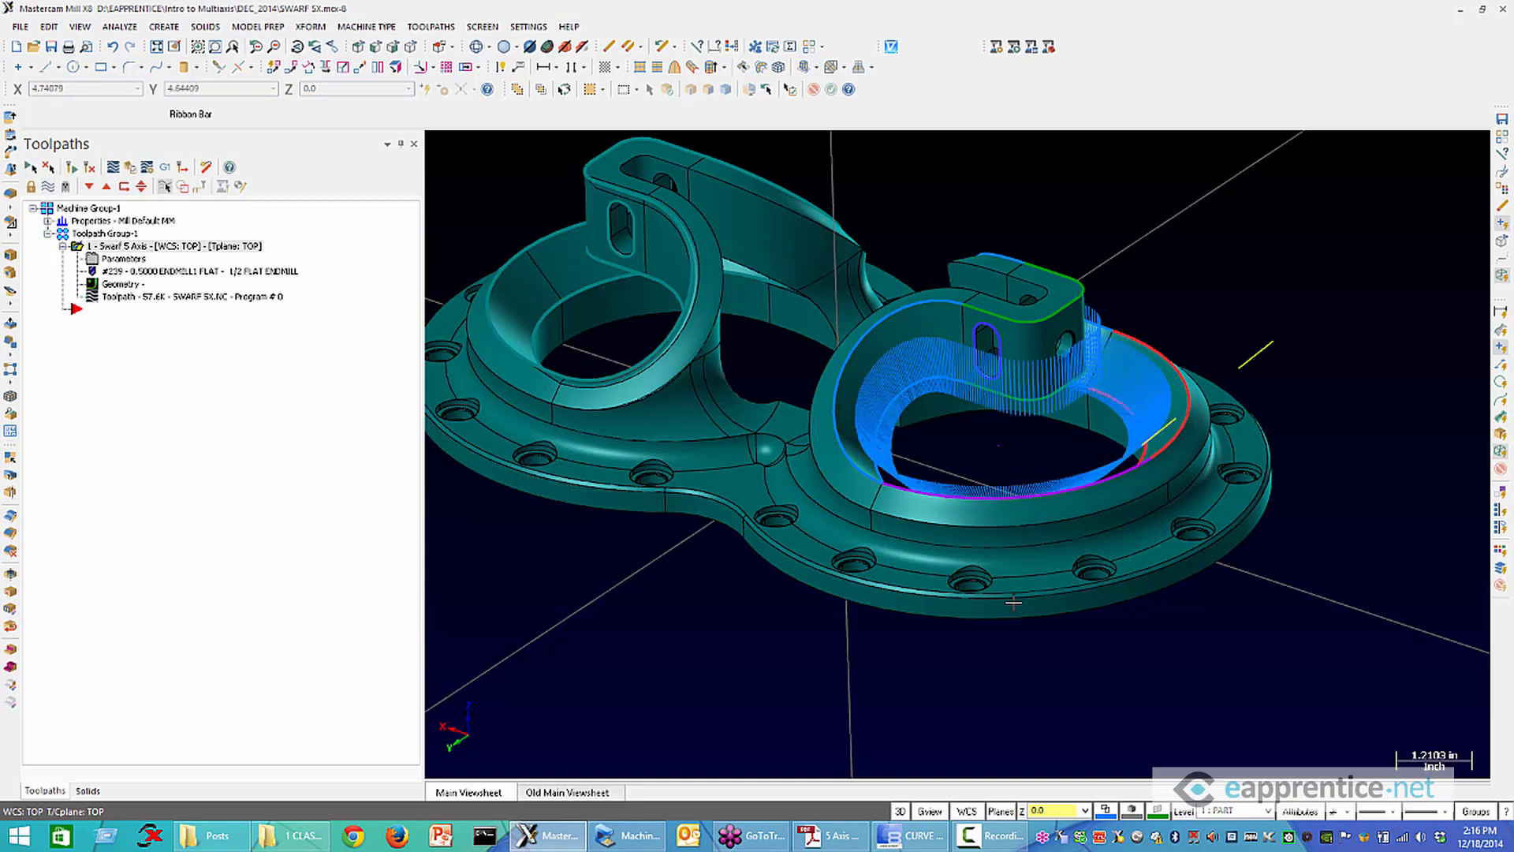
{"action": "scroll", "coordinate": [977, 599], "scroll_direction": "down", "scroll_amount": 2}
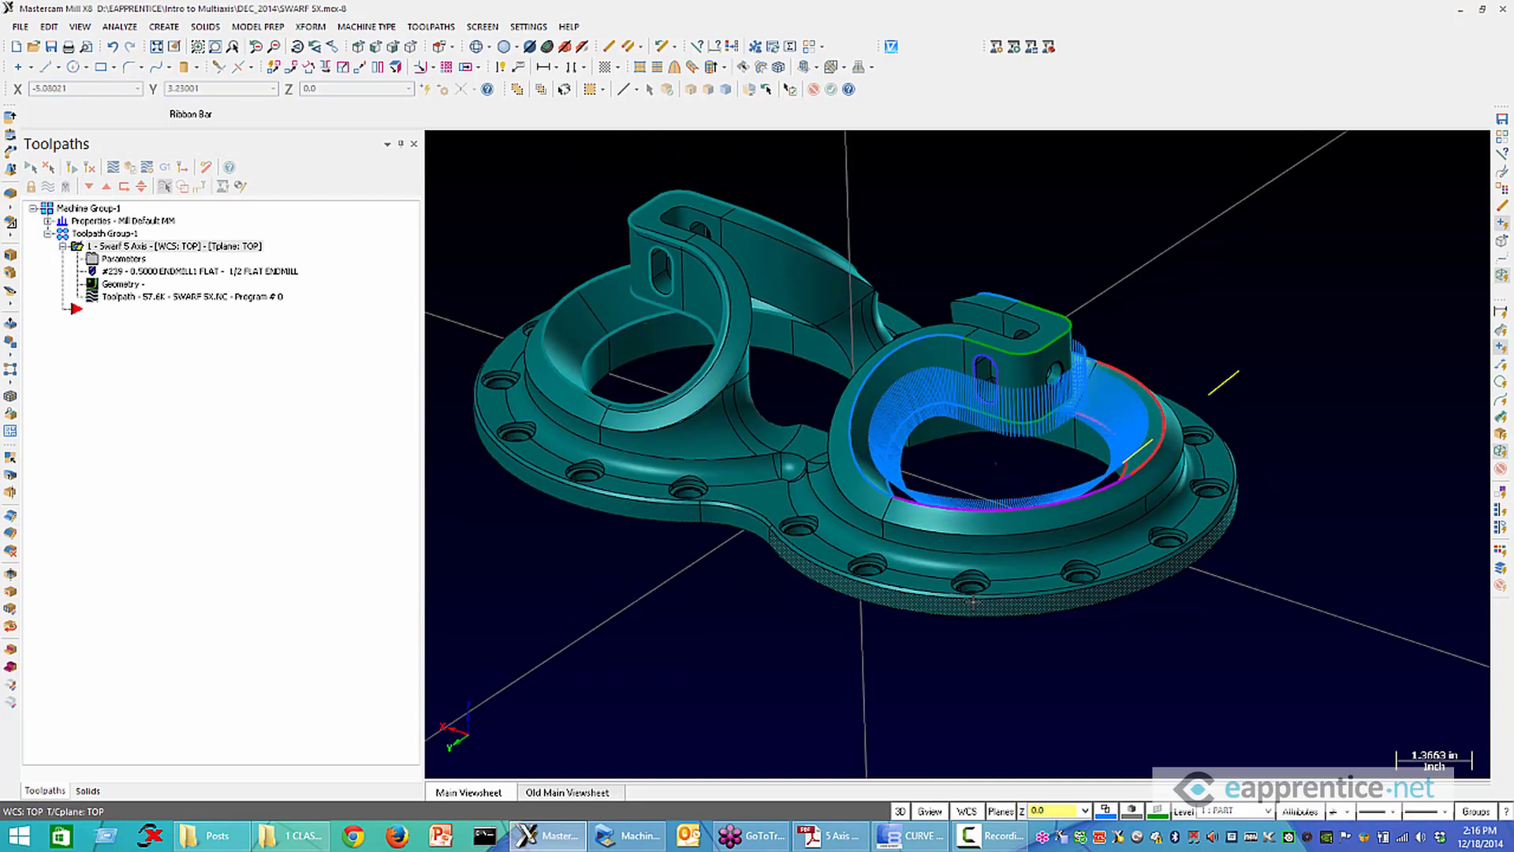
Reopen the Swarf parameters and enable Entry/Exit linking with both the entry curve and the exit curve
{"action": "double_click", "coordinate": [126, 258]}
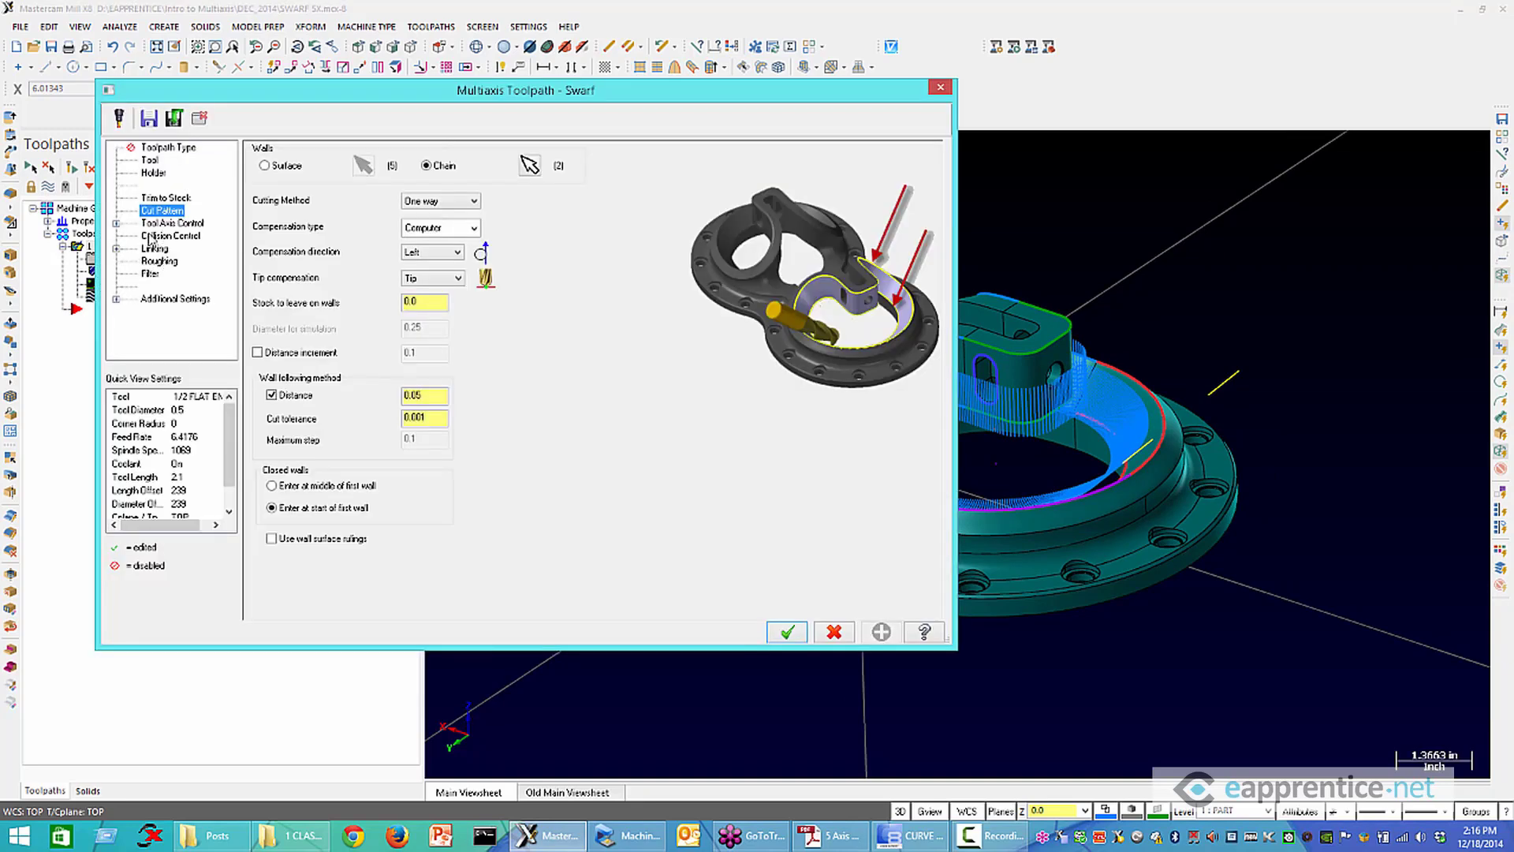
{"action": "left_click", "coordinate": [116, 250]}
{"action": "left_click", "coordinate": [155, 249]}
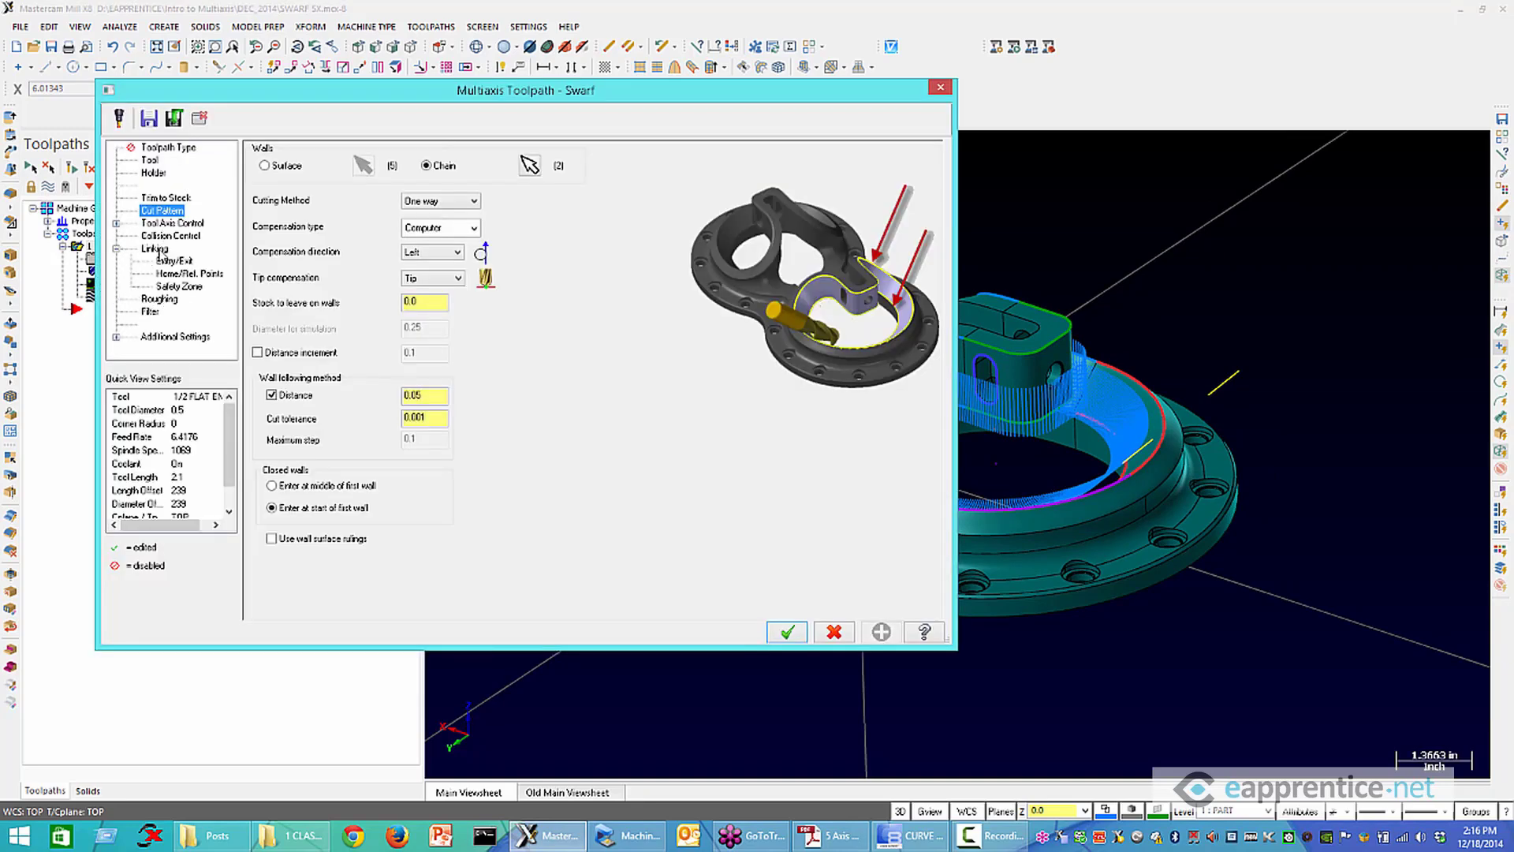
{"action": "left_click", "coordinate": [173, 261]}
{"action": "left_click", "coordinate": [259, 153]}
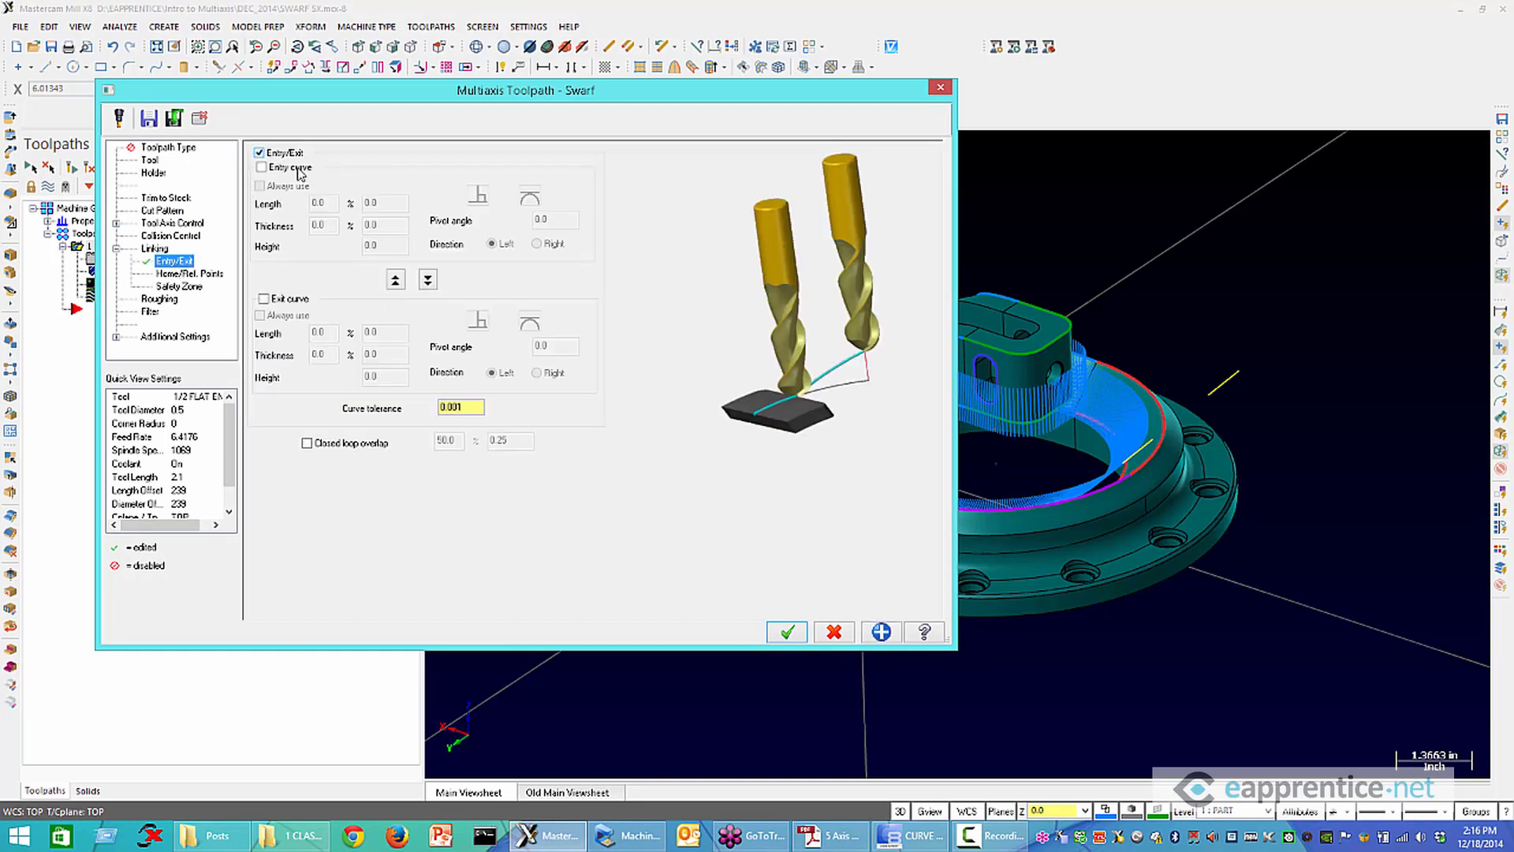
{"action": "left_click", "coordinate": [261, 167]}
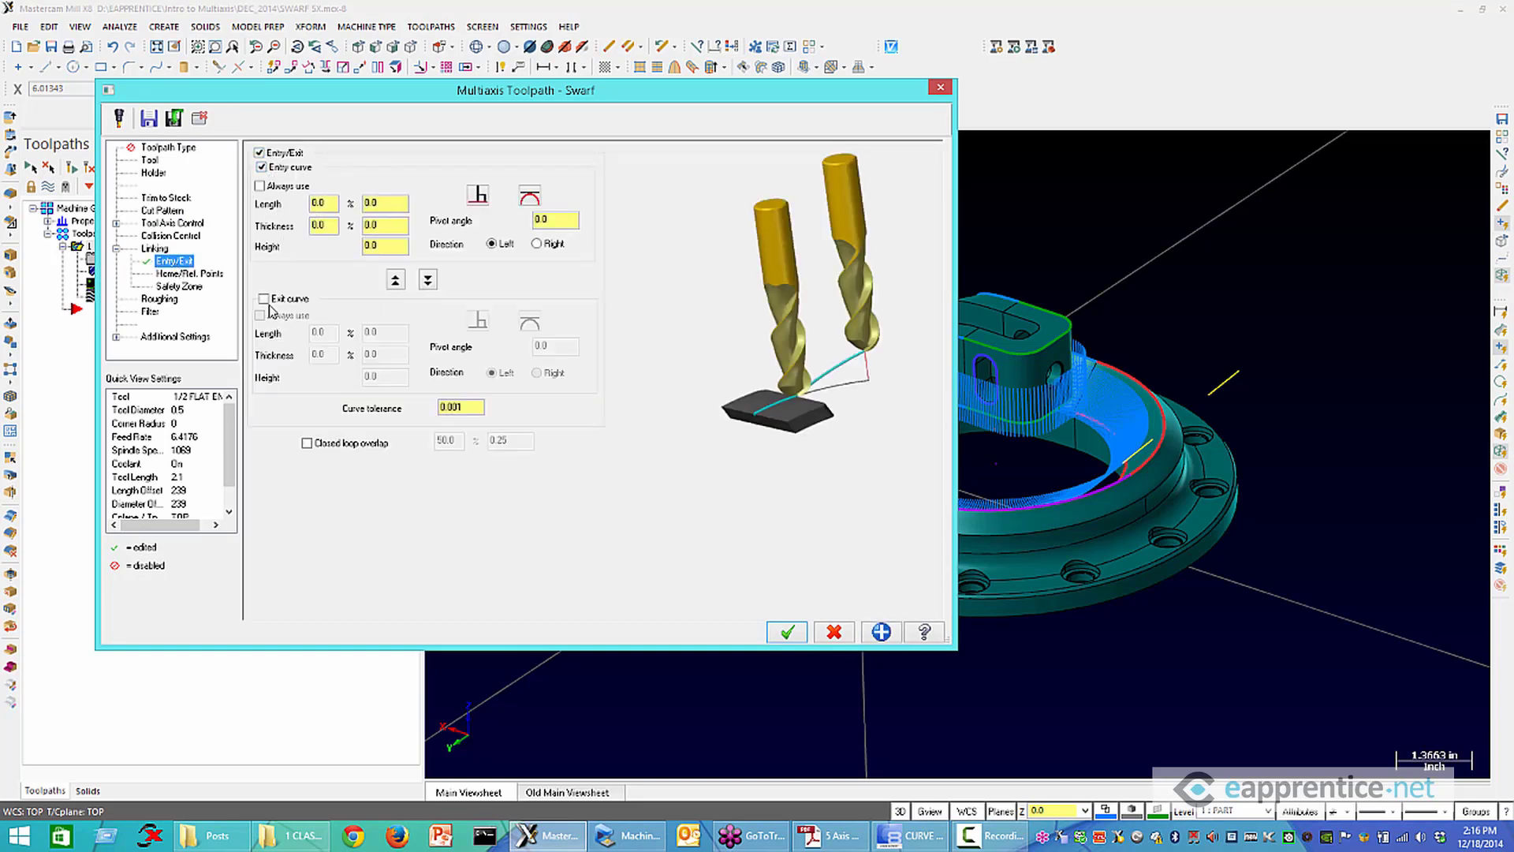
{"action": "left_click", "coordinate": [264, 299]}
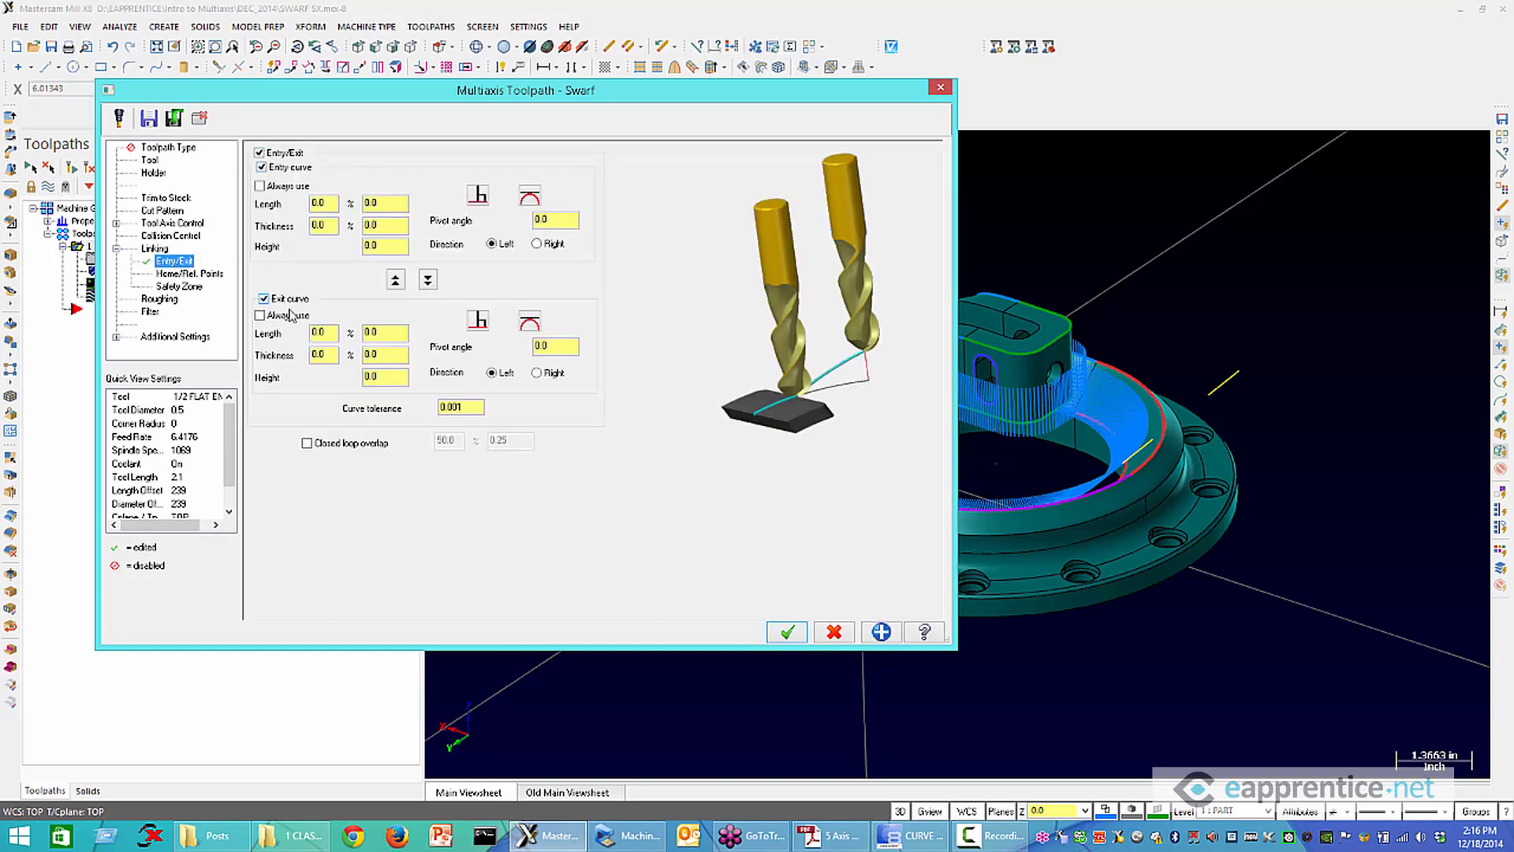
Set the entry curve's thickness and length to 0.25, copy the settings to the exit curve and accept the parameters
{"action": "double_click", "coordinate": [386, 226]}
{"action": "type", "text": ".25"}
{"action": "double_click", "coordinate": [380, 203]}
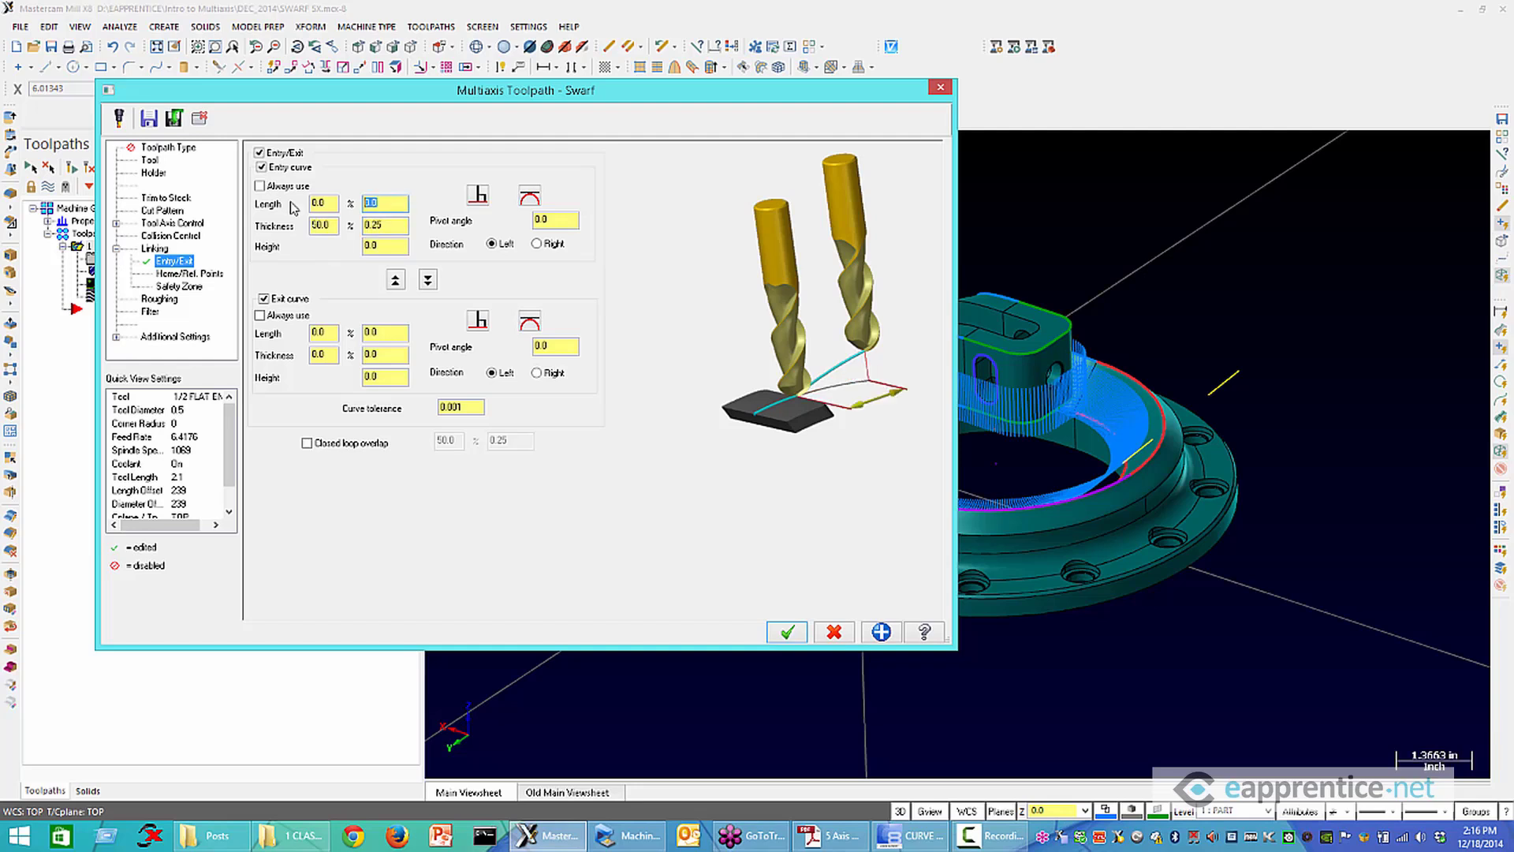
{"action": "type", "text": ".25"}
{"action": "key", "text": "Return"}
{"action": "left_click", "coordinate": [427, 279]}
{"action": "left_click", "coordinate": [796, 635]}
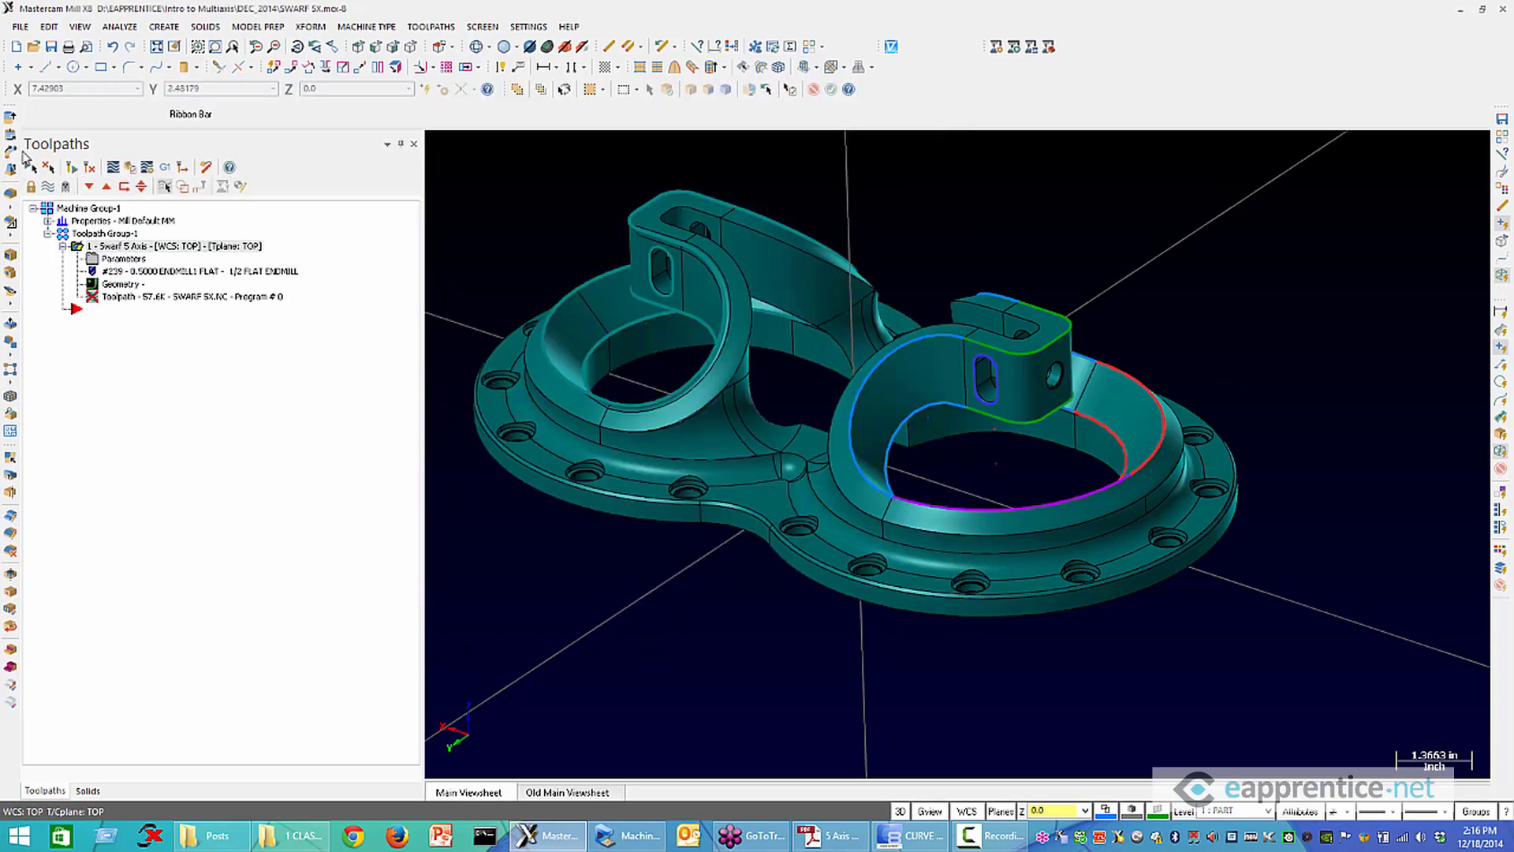
Regenerate the Swarf toolpath and inspect its entry and exit moves up close
{"action": "left_click", "coordinate": [71, 166]}
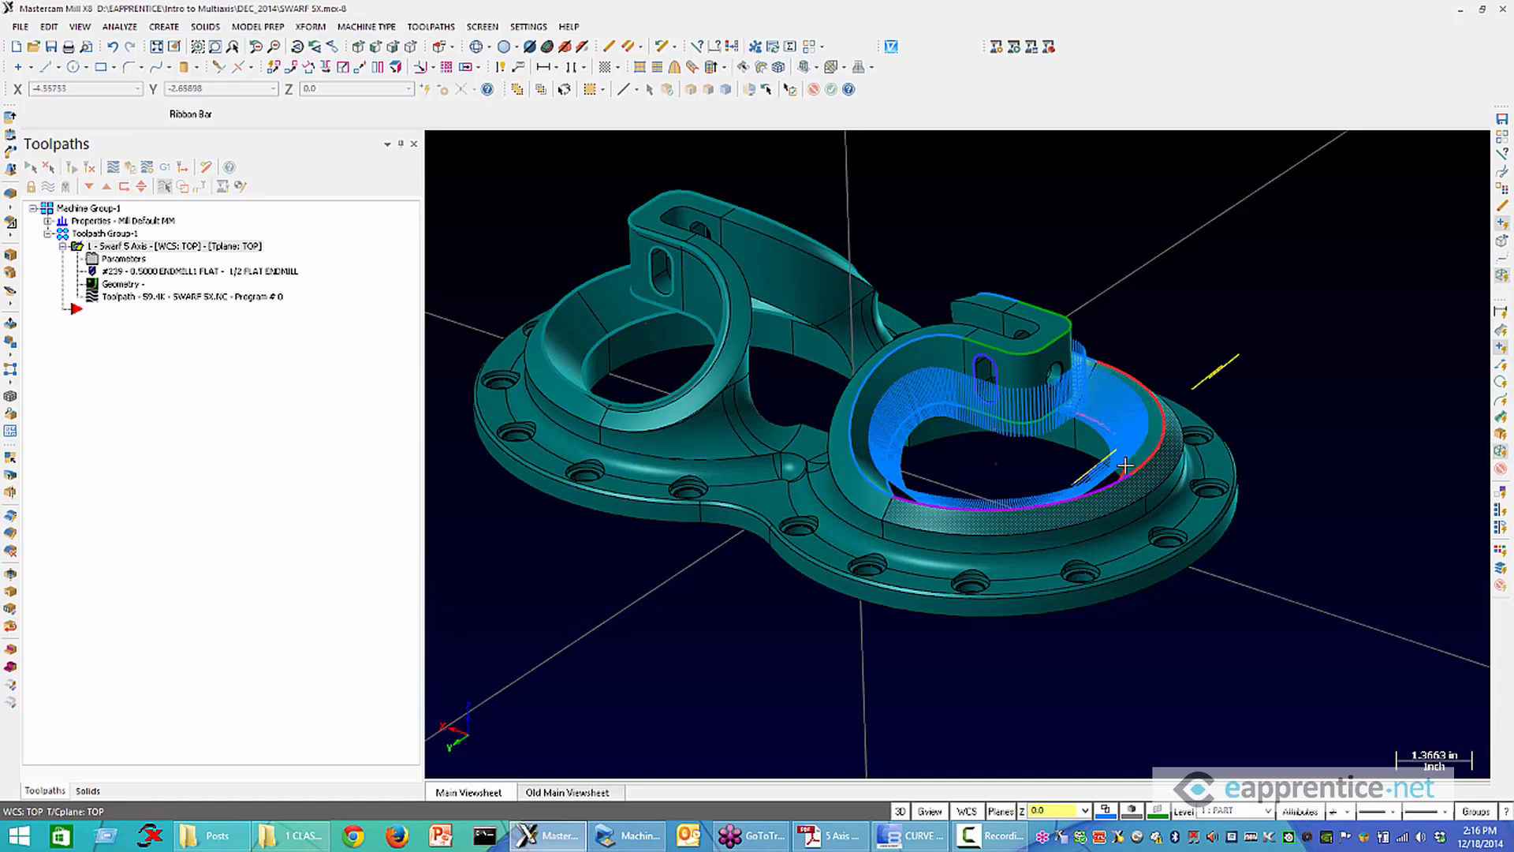
{"action": "scroll", "coordinate": [1125, 466], "scroll_direction": "up", "scroll_amount": 6}
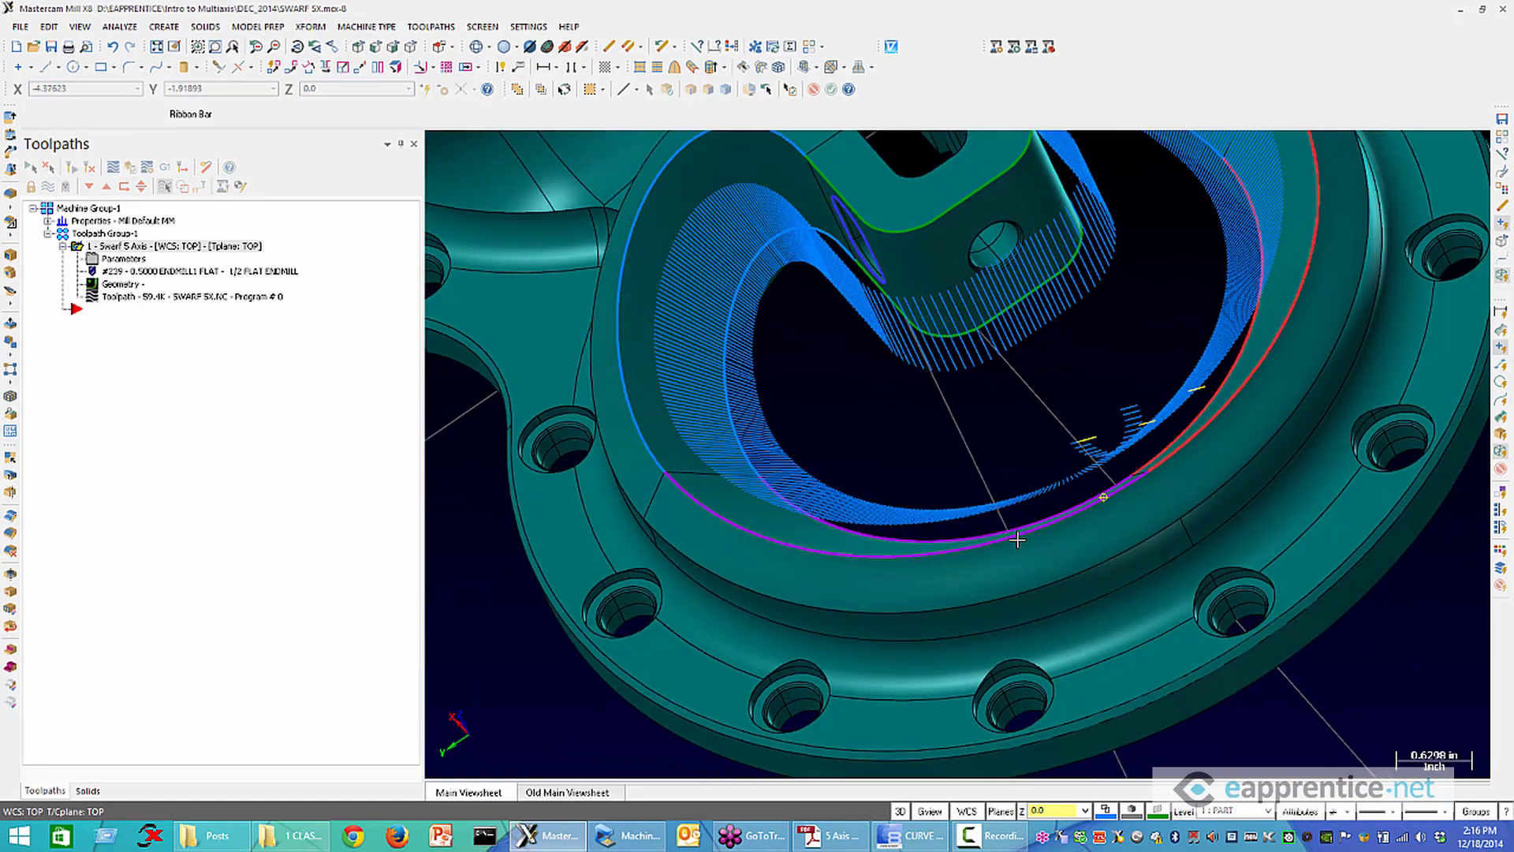
{"action": "middle_click_drag", "start_coordinate": [1018, 539], "coordinate": [1056, 511]}
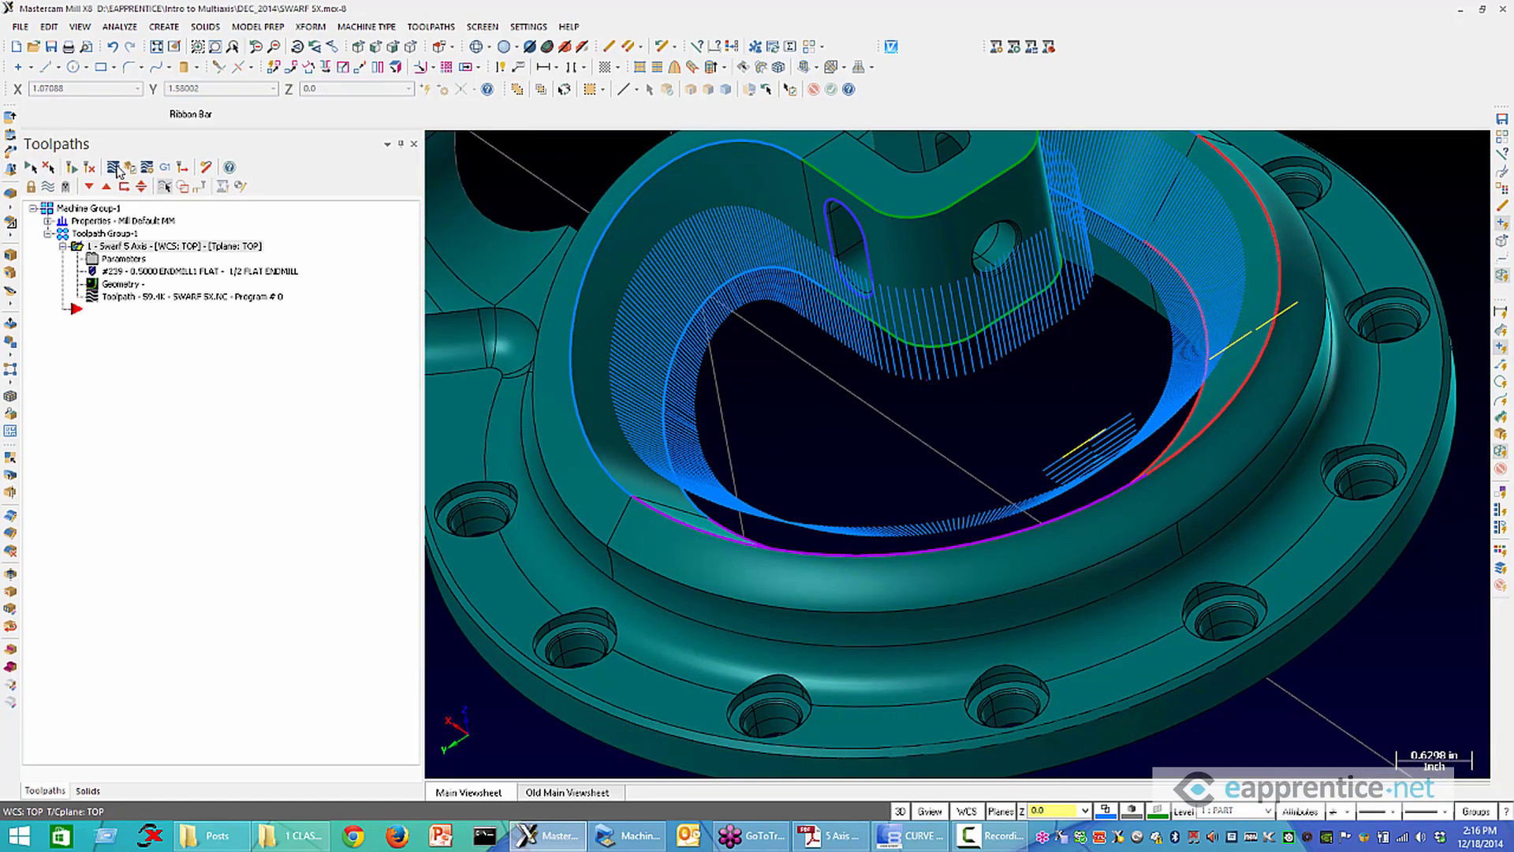
Backplot the Swarf operation and step the tool through its entry and along the start of the ring wall
{"action": "left_click", "coordinate": [115, 168]}
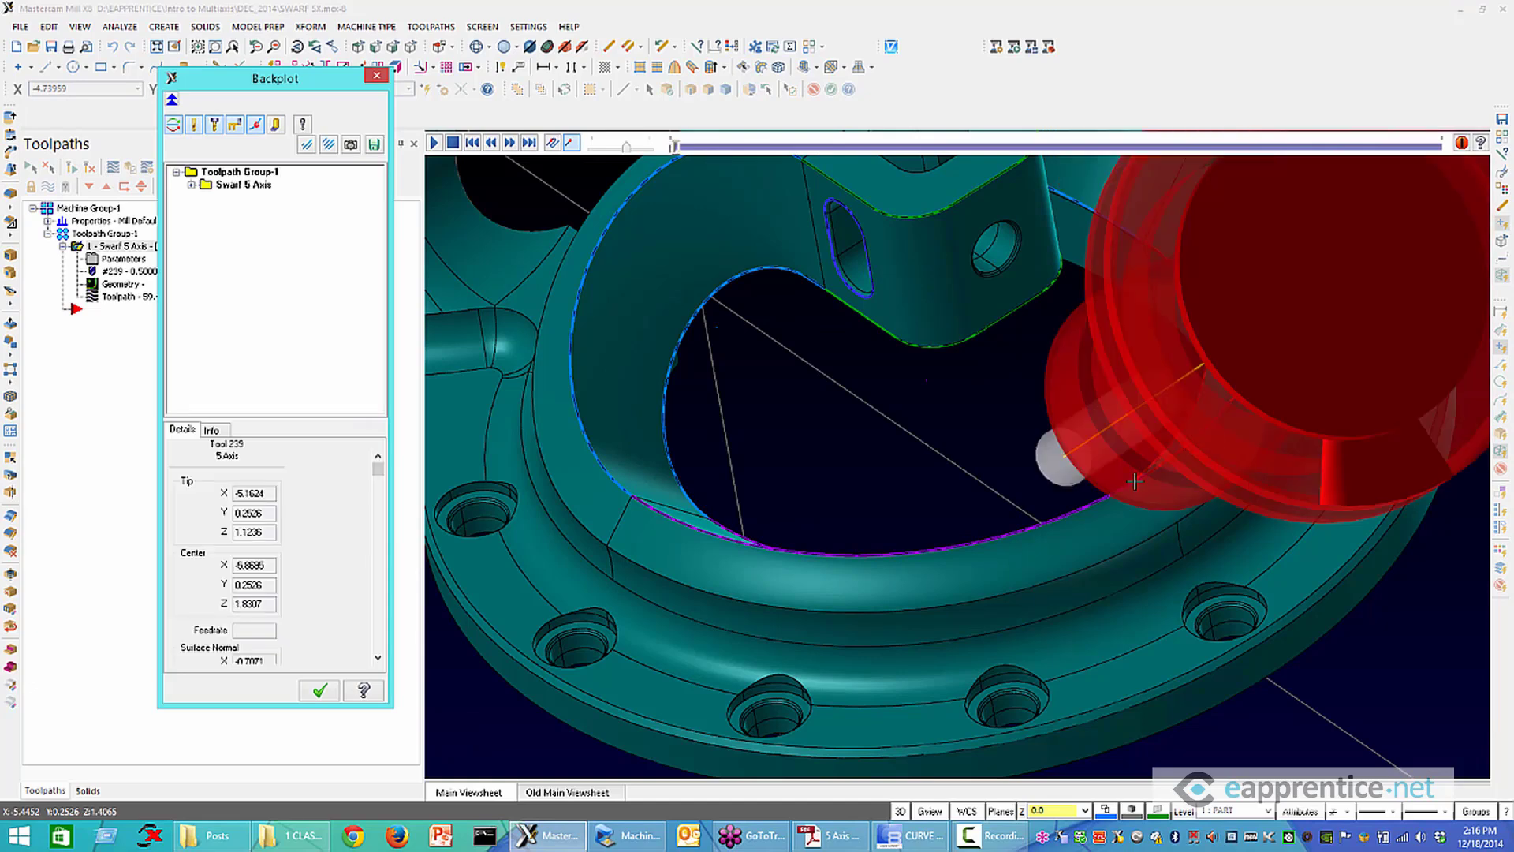
{"action": "middle_click_drag", "start_coordinate": [1134, 481], "coordinate": [975, 479]}
{"action": "key", "text": "s"}
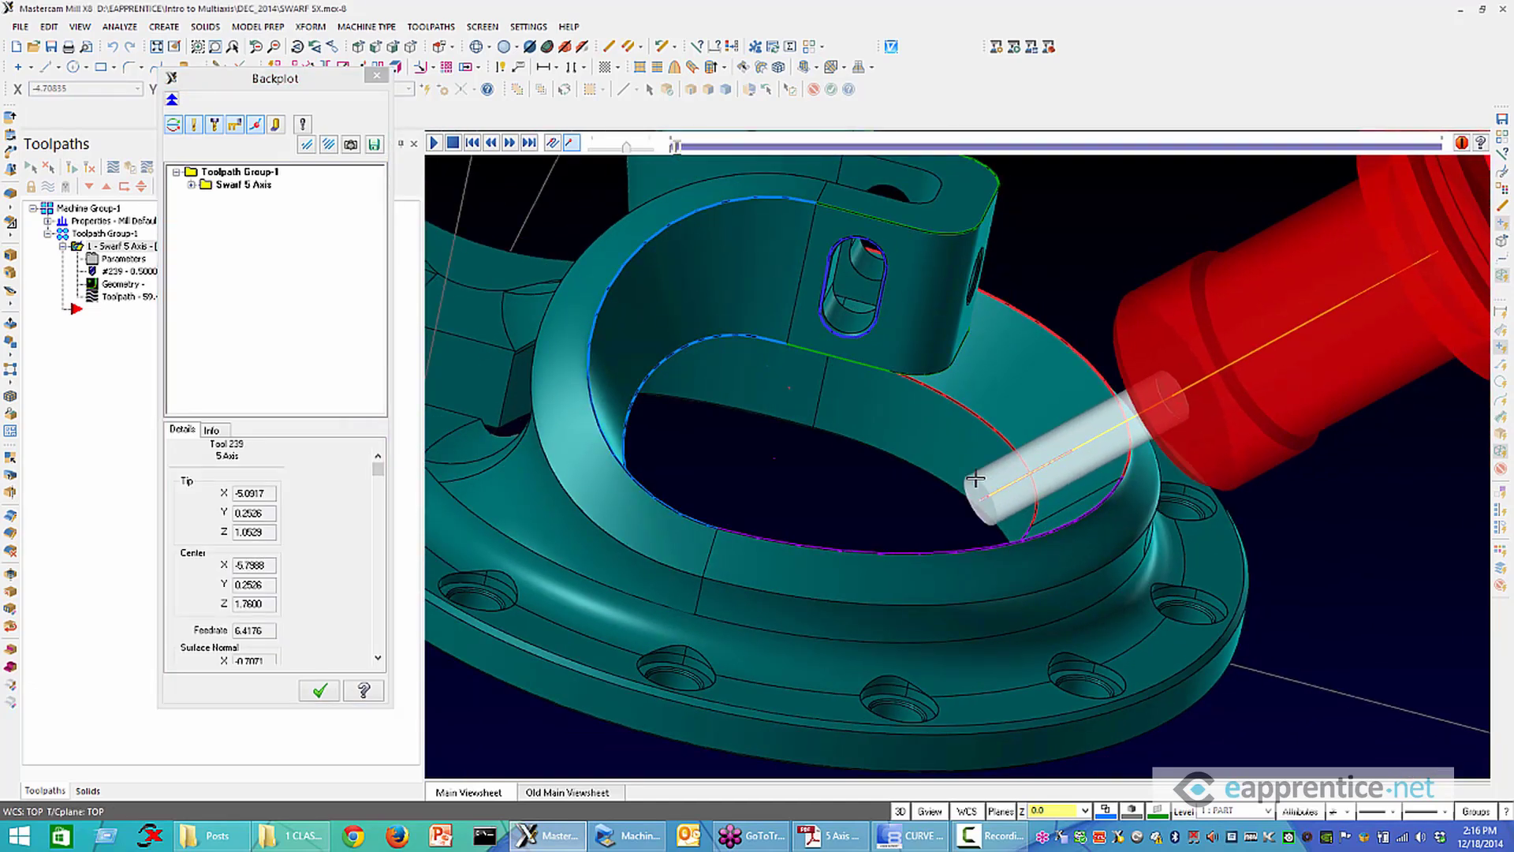
{"action": "key", "text": "s"}
{"action": "key", "text": "s"}
{"action": "key", "text": "s"}
{"action": "key", "text": "s"}
{"action": "key", "text": "s"}
{"action": "key", "text": "s"}
{"action": "key", "text": "s"}
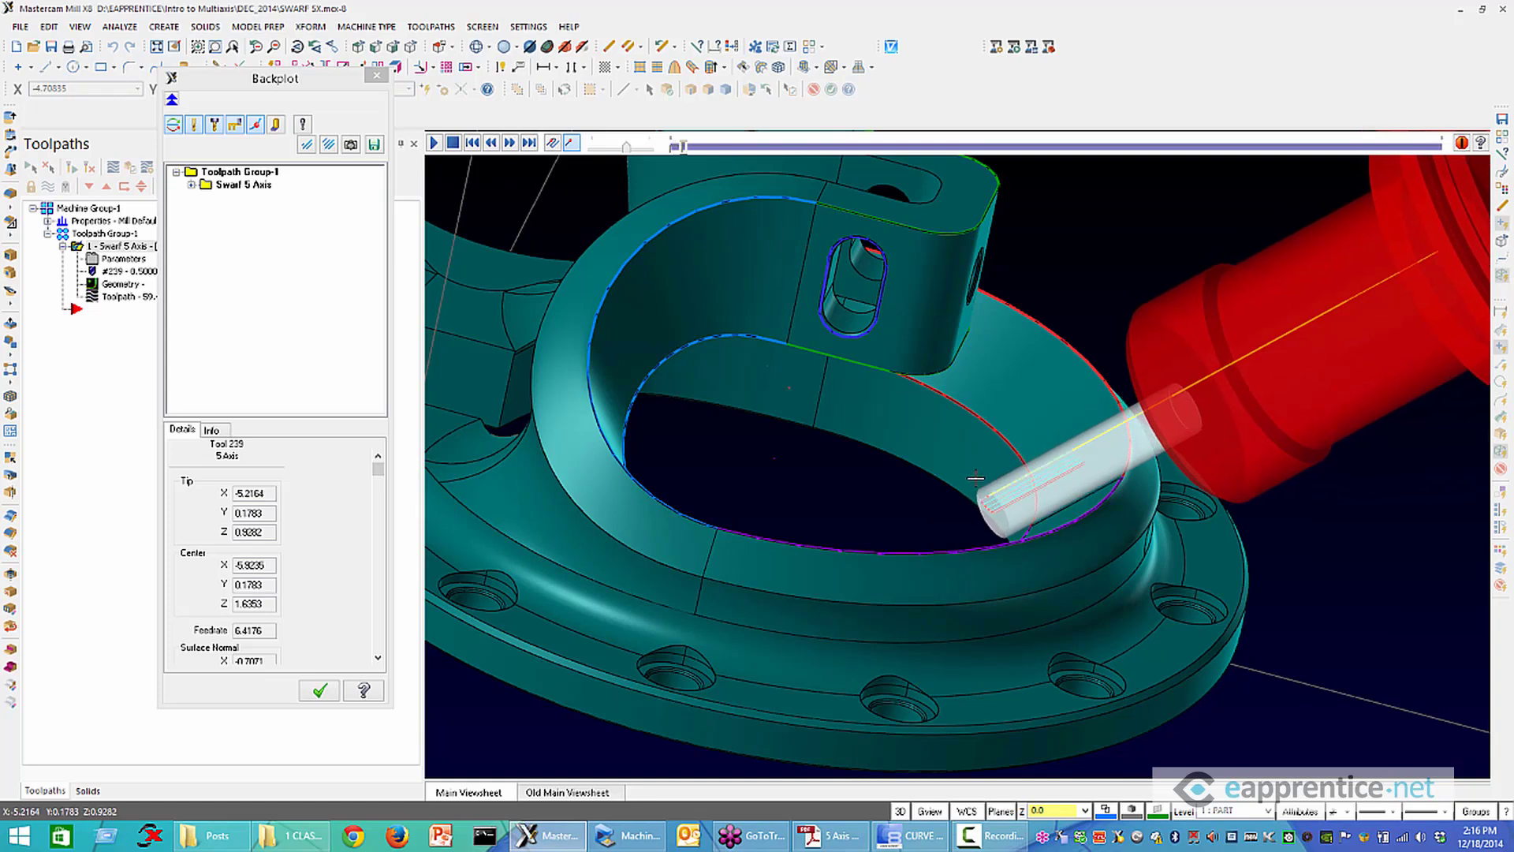
{"action": "key", "text": "s"}
{"action": "key", "text": "s"}
{"action": "key", "text": "s"}
{"action": "key", "text": "s"}
{"action": "key", "text": "s"}
{"action": "key", "text": "s"}
{"action": "key", "text": "s"}
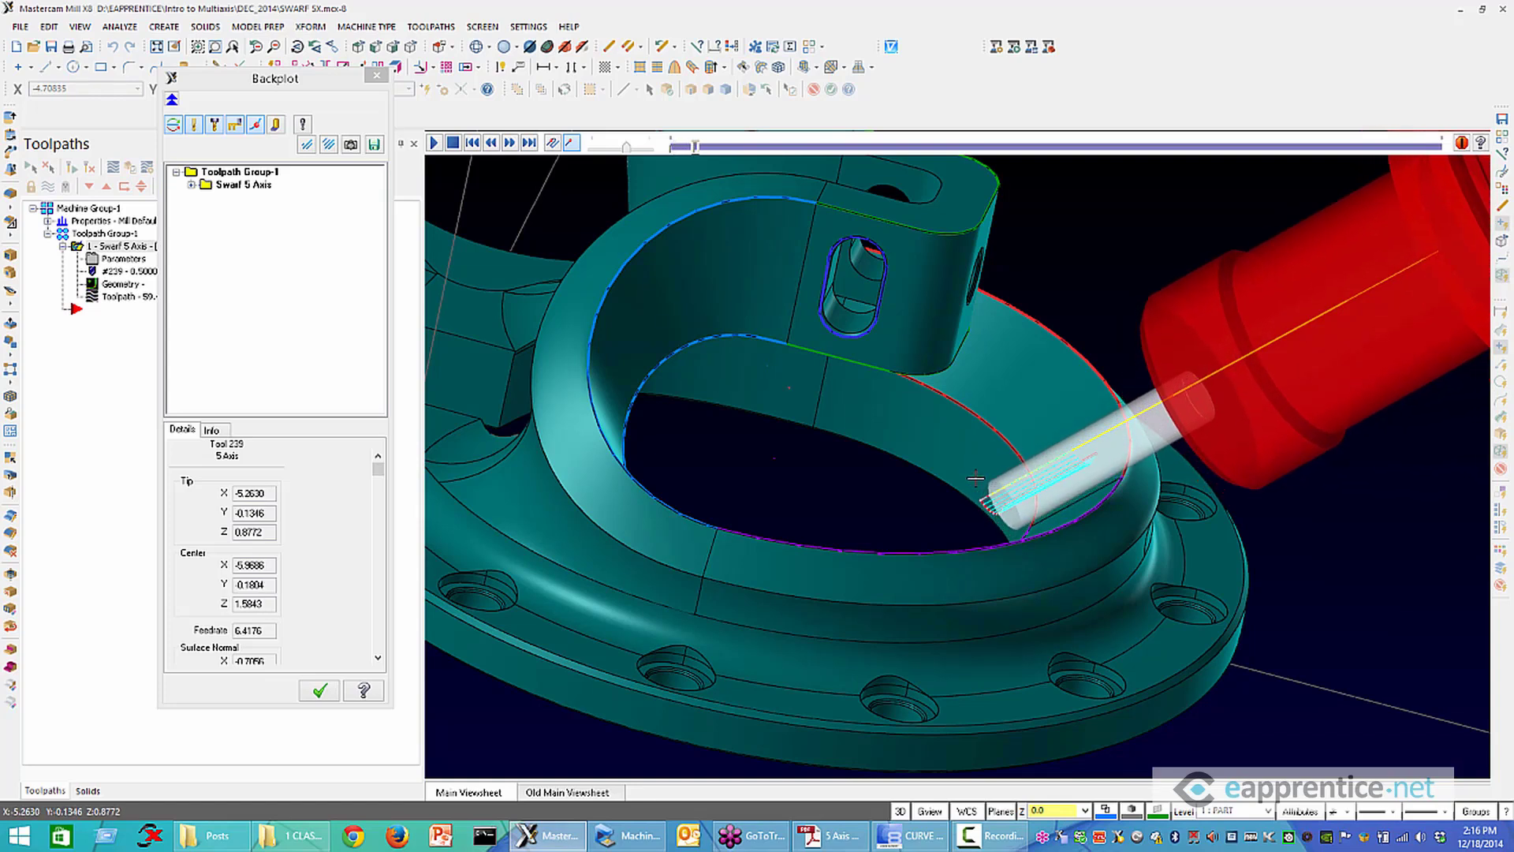
{"action": "key", "text": "s"}
{"action": "key", "text": "s"}
{"action": "key", "text": "s"}
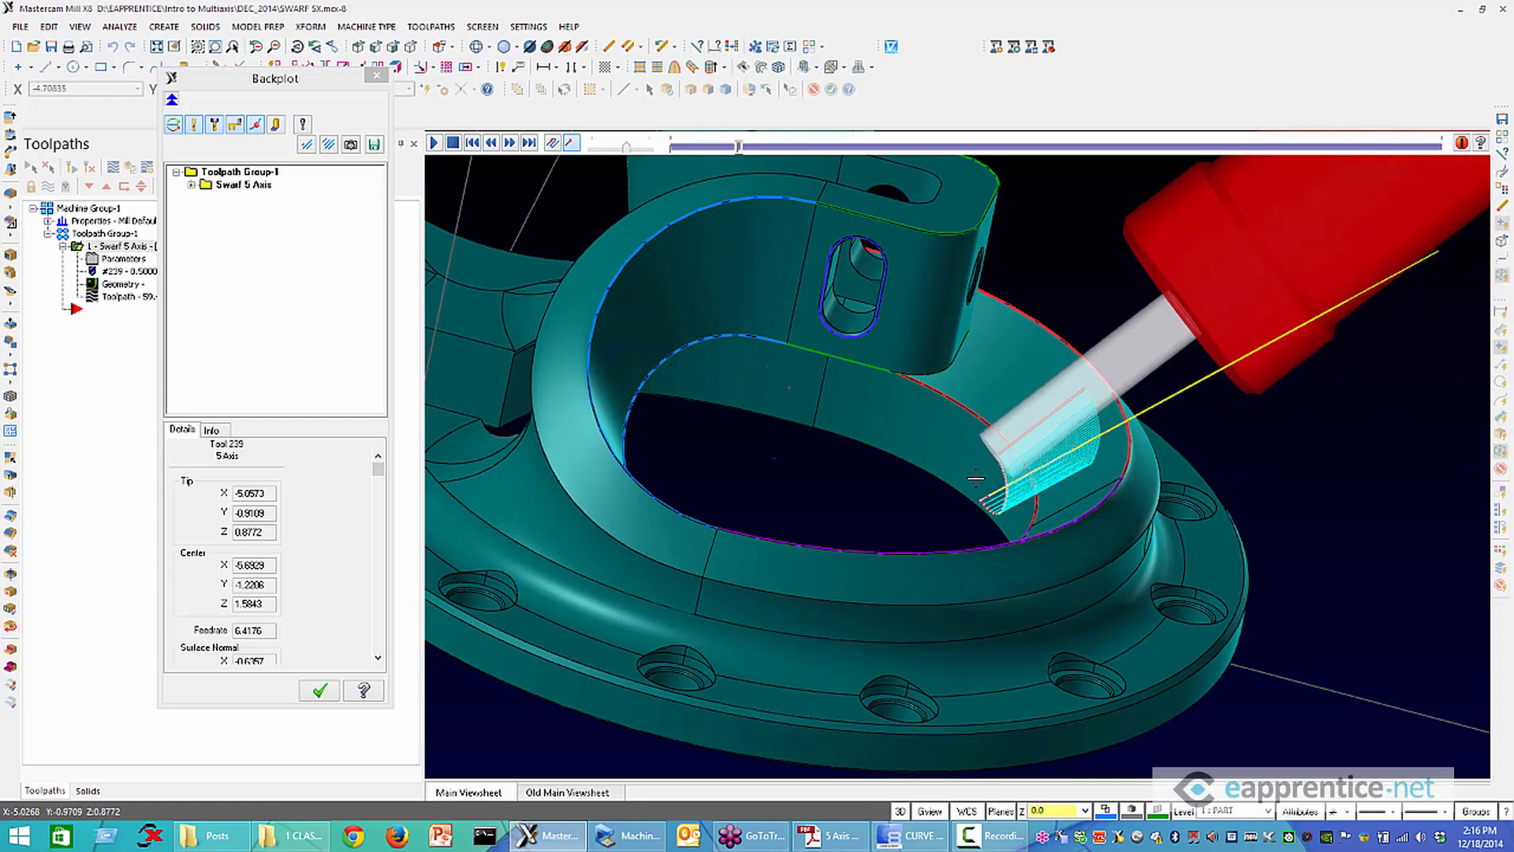
Examine the backplotted tool along the ring wall from the Top (WCS) view
{"action": "right_click", "coordinate": [936, 409]}
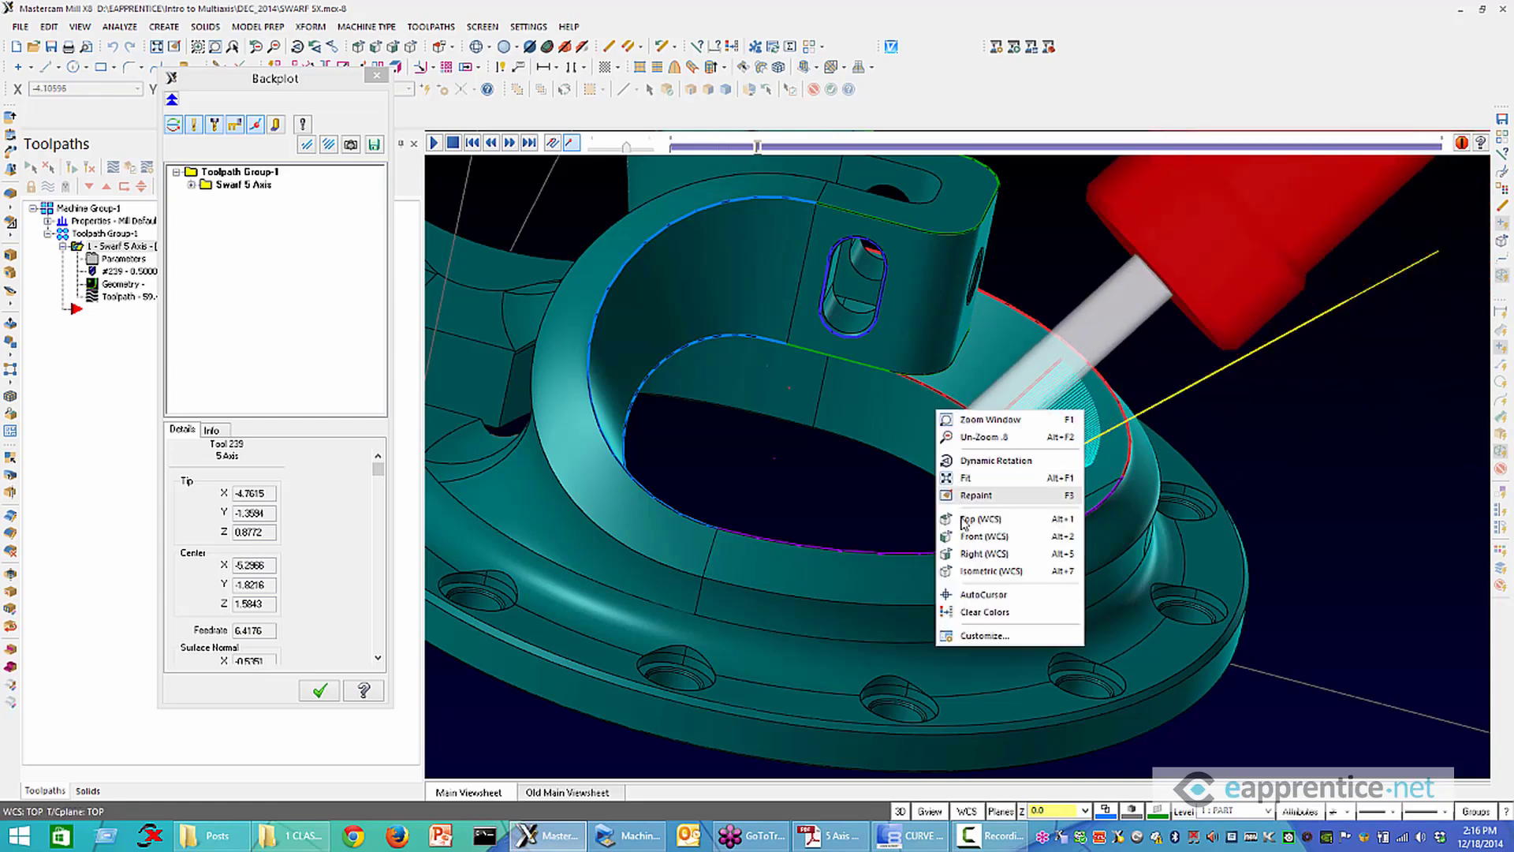
{"action": "left_click", "coordinate": [966, 518]}
{"action": "right_click", "coordinate": [956, 414]}
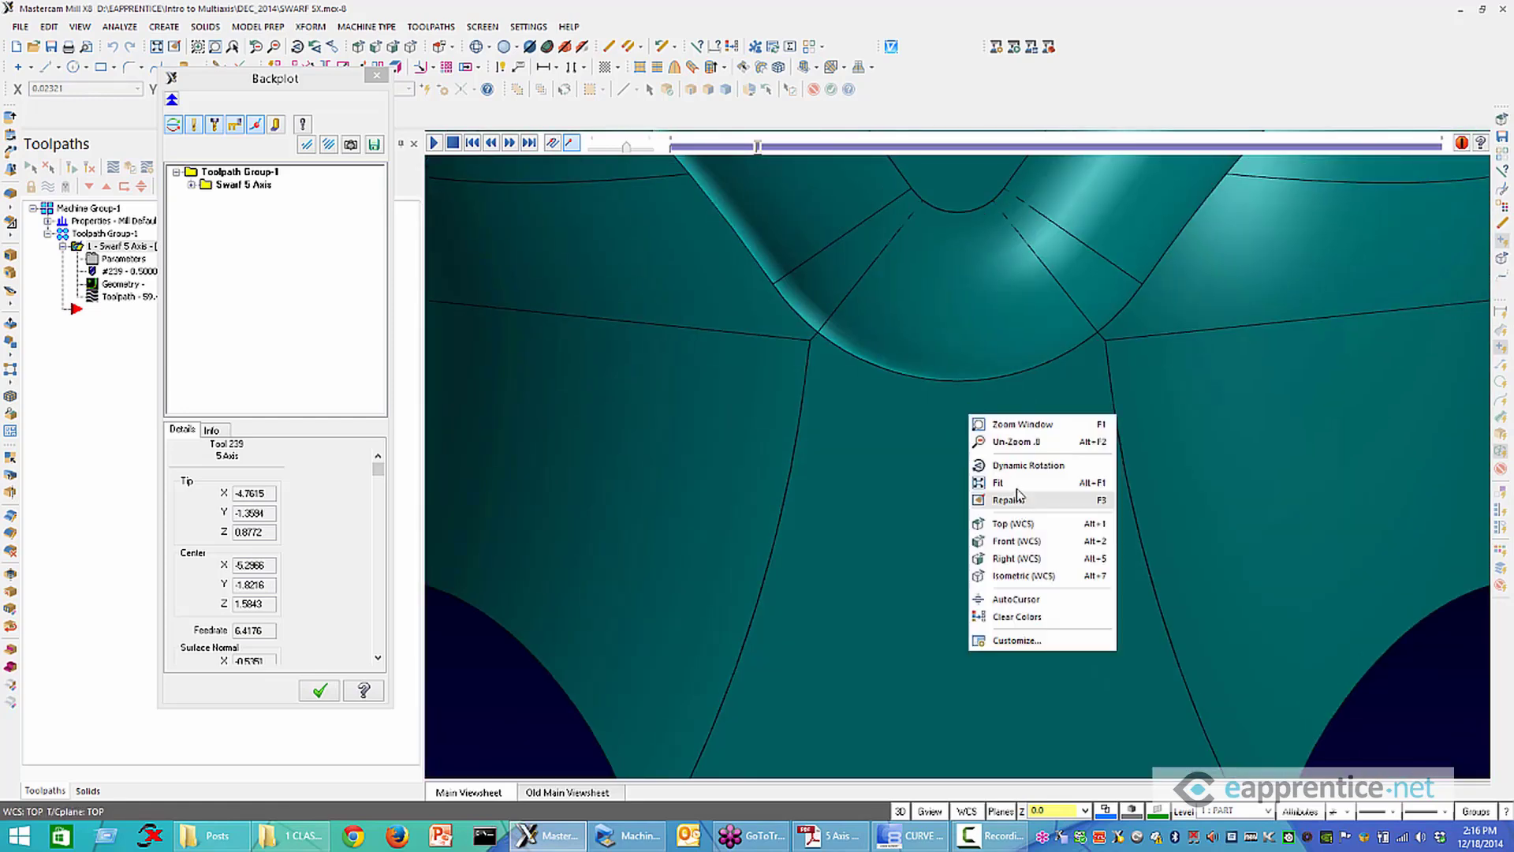
{"action": "left_click", "coordinate": [1019, 495]}
{"action": "scroll", "coordinate": [726, 438], "scroll_direction": "up", "scroll_amount": 4}
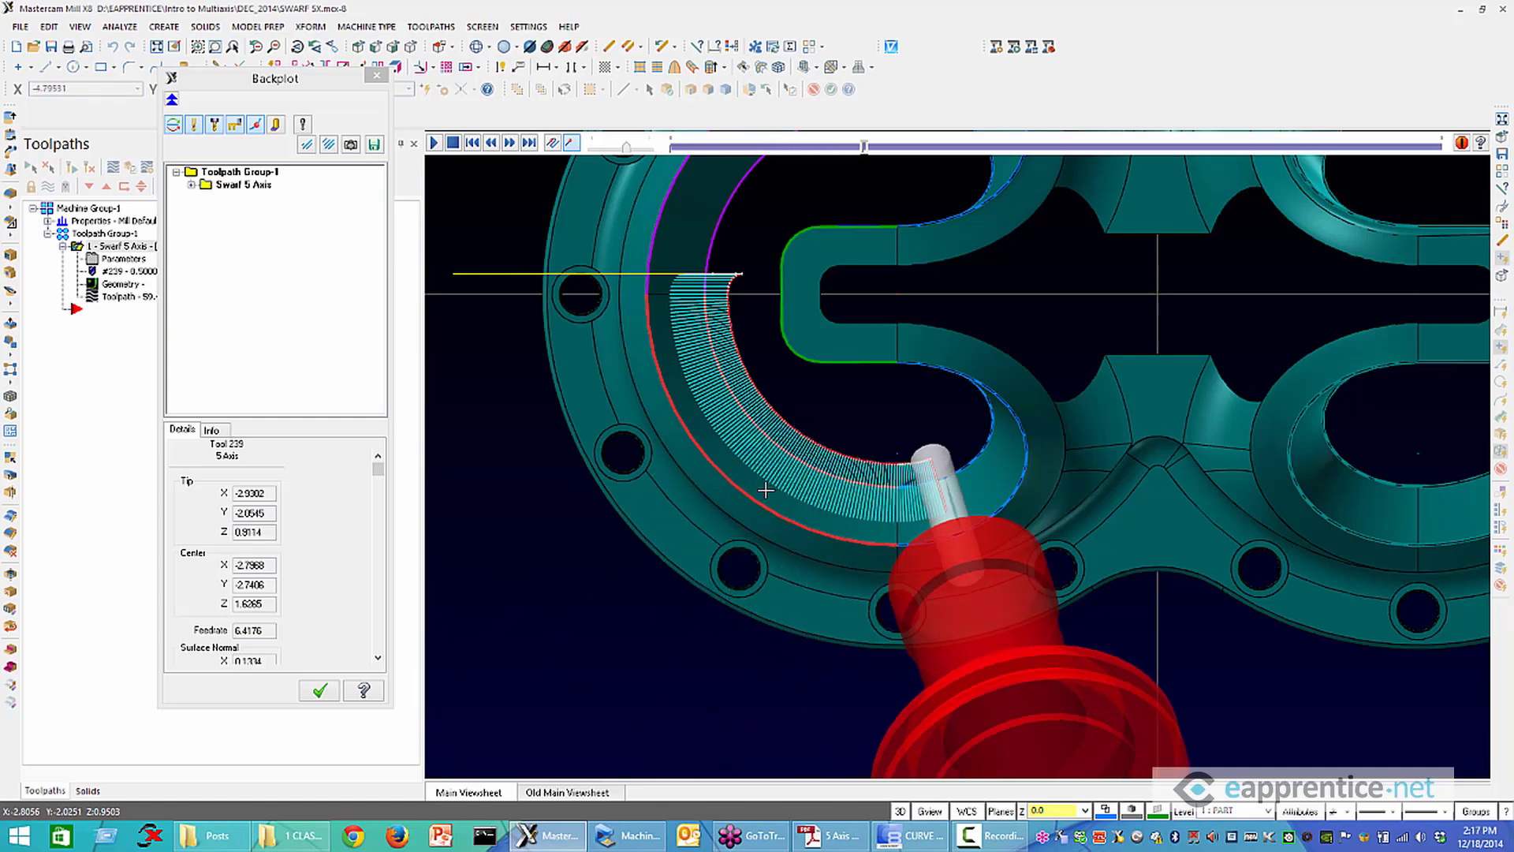
Advance the Swarf backplot along the rising ring wall and examine the tool's contact with the wall up close
{"action": "middle_click_drag", "start_coordinate": [765, 491], "coordinate": [1193, 419]}
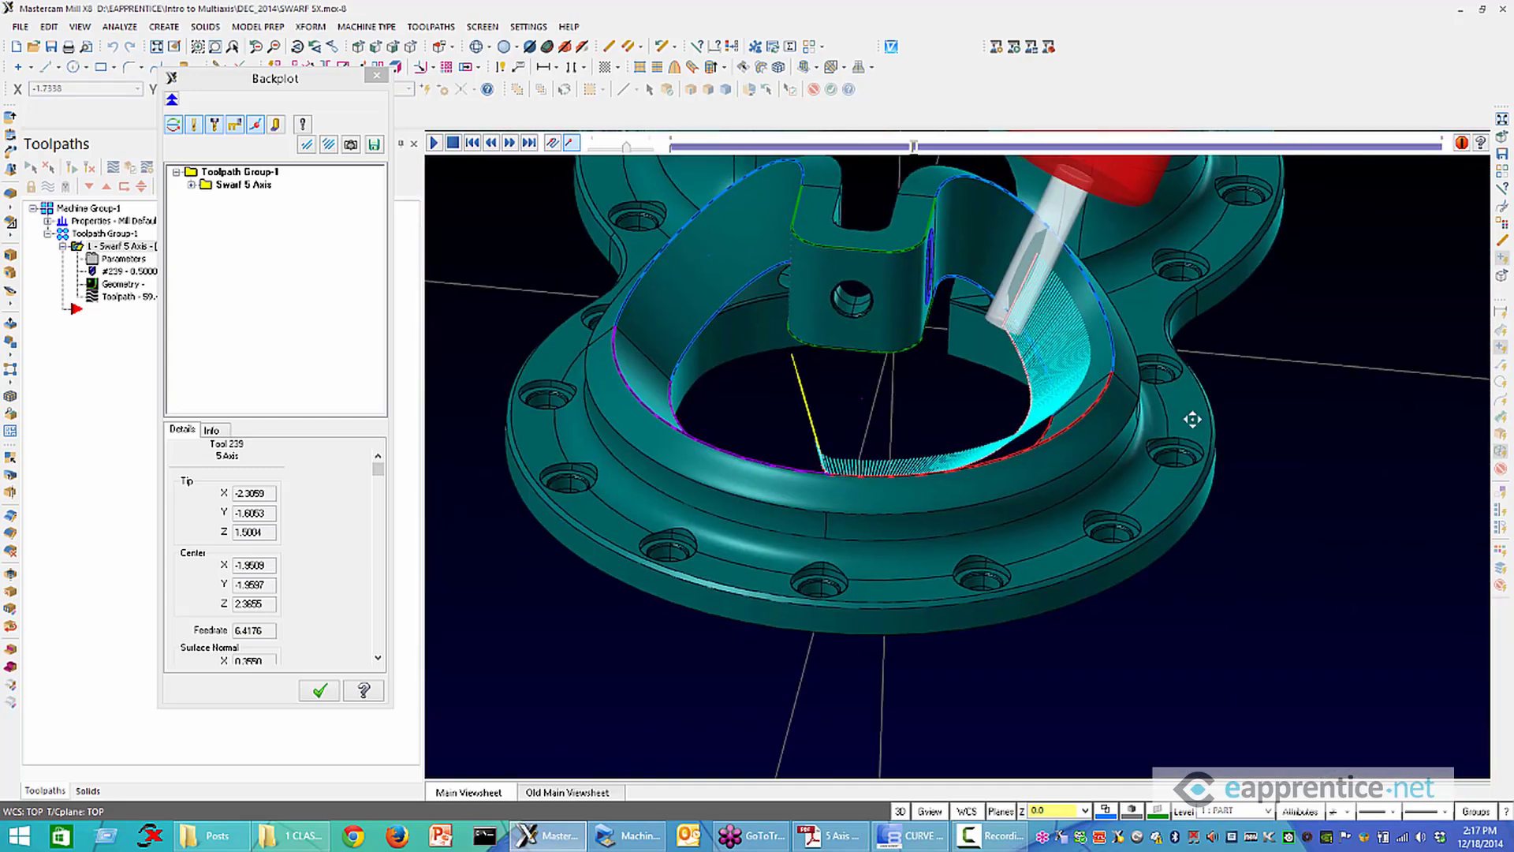
{"action": "scroll", "coordinate": [1022, 399], "scroll_direction": "up", "scroll_amount": 5}
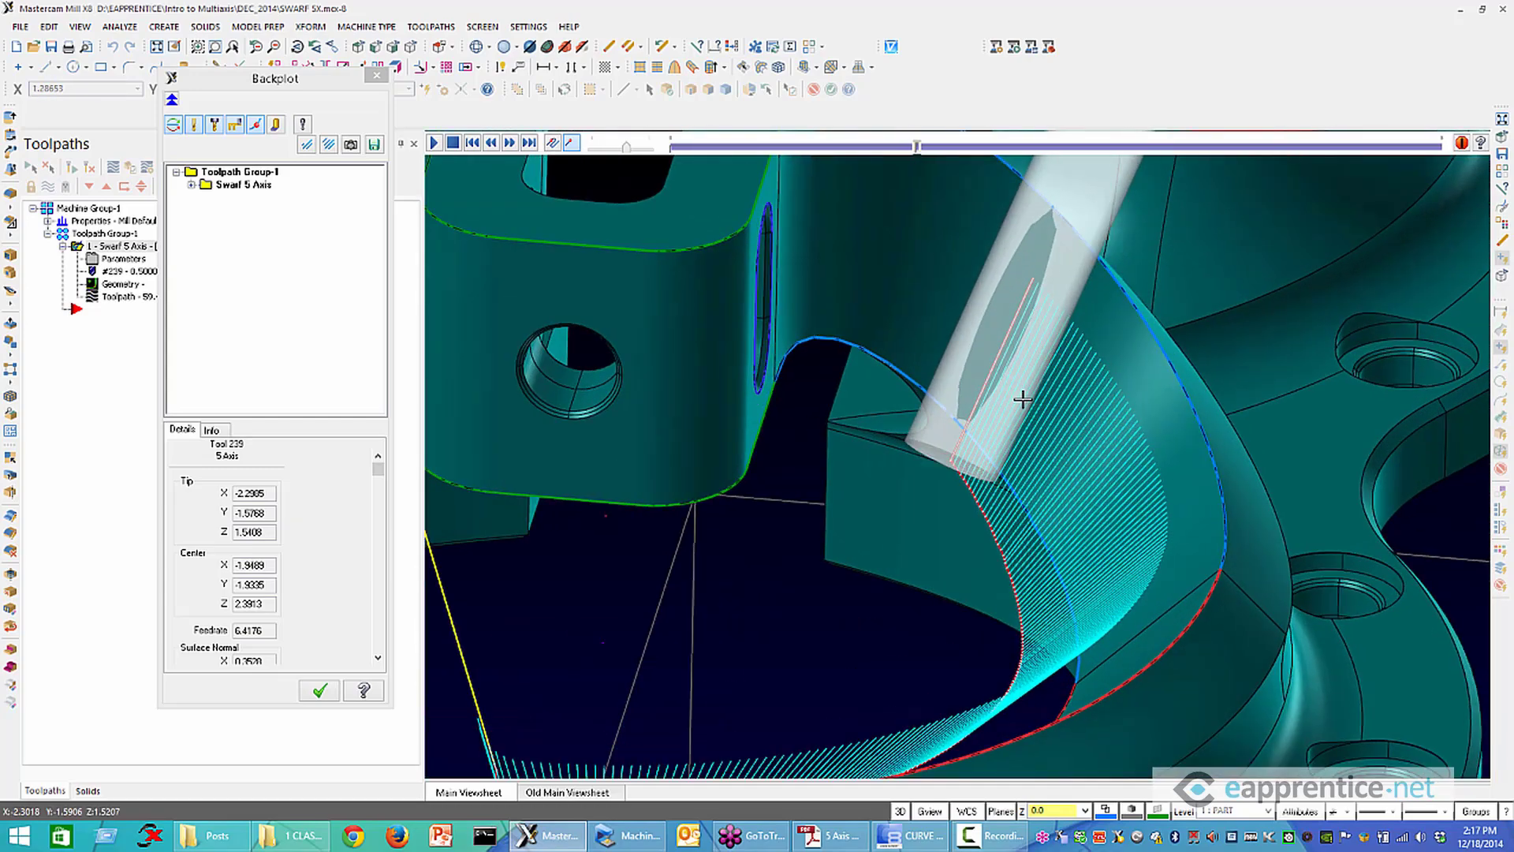
{"action": "scroll", "coordinate": [1023, 399], "scroll_direction": "down", "scroll_amount": 4}
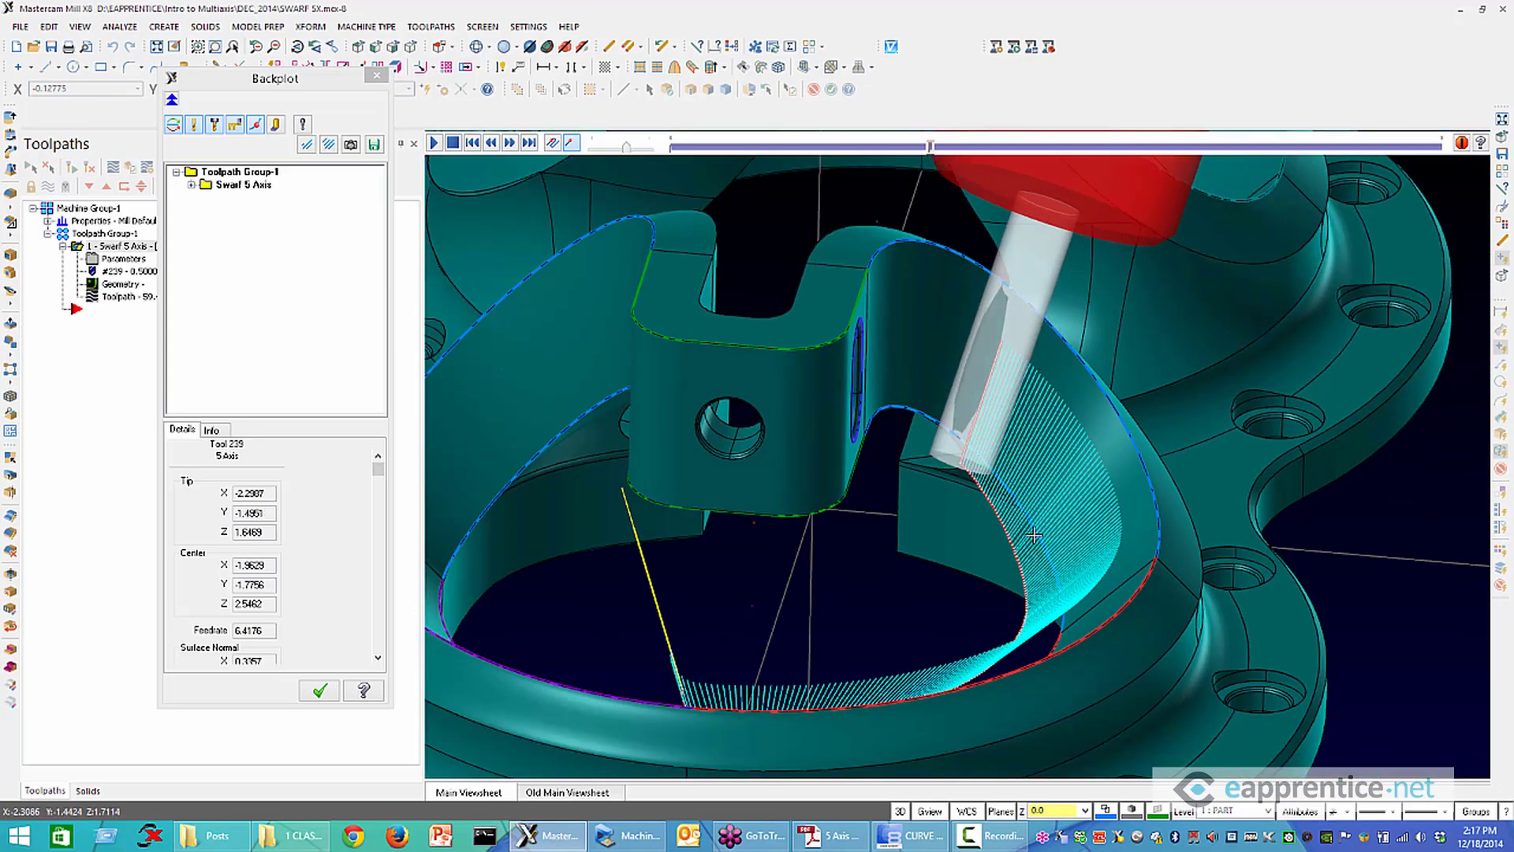
{"action": "middle_click_drag", "start_coordinate": [963, 432], "coordinate": [854, 379]}
{"action": "scroll", "coordinate": [854, 277], "scroll_direction": "up", "scroll_amount": 3}
{"action": "middle_click_drag", "start_coordinate": [854, 277], "coordinate": [881, 377]}
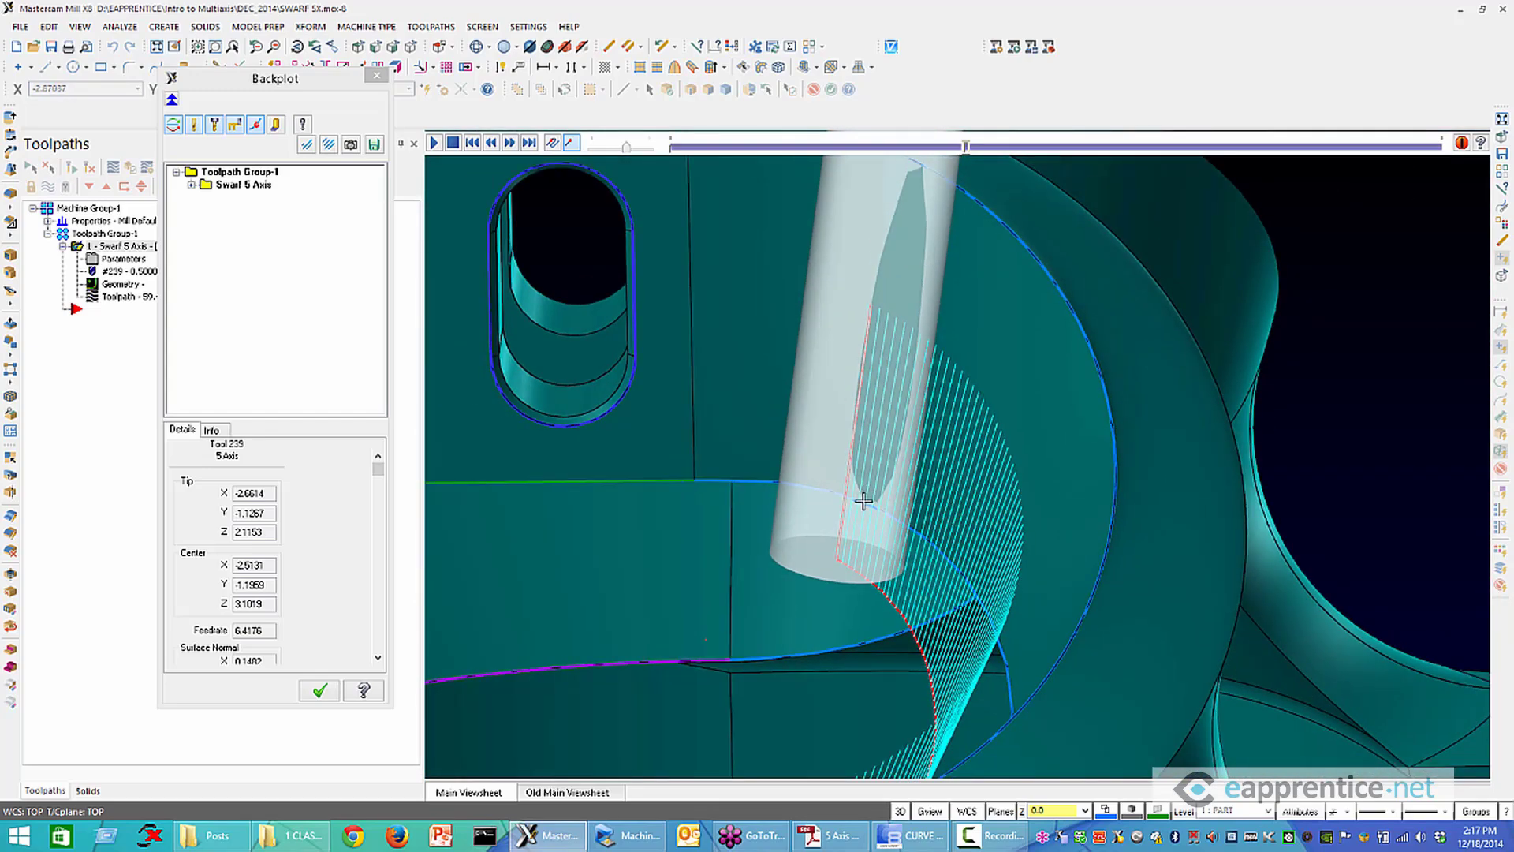
Examine the tilted tool against the ring wall beside the slotted boss from several angles
{"action": "scroll", "coordinate": [865, 505], "scroll_direction": "down", "scroll_amount": 3}
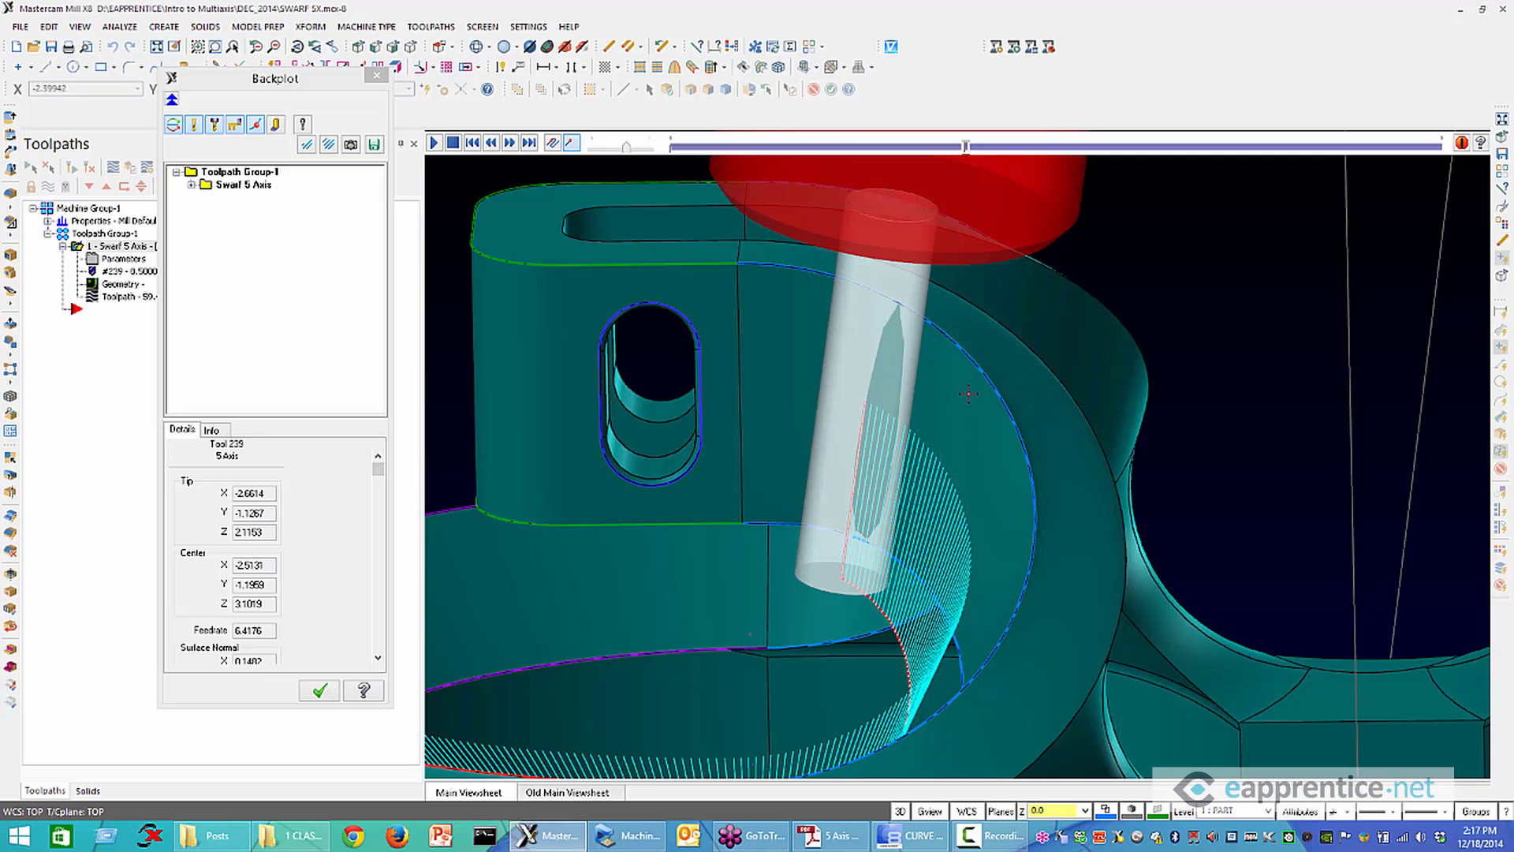
{"action": "mouse_move", "coordinate": [979, 413]}
{"action": "middle_mouse_down"}
{"action": "mouse_move", "coordinate": [1100, 412]}
{"action": "mouse_move", "coordinate": [967, 402]}
{"action": "middle_mouse_up"}
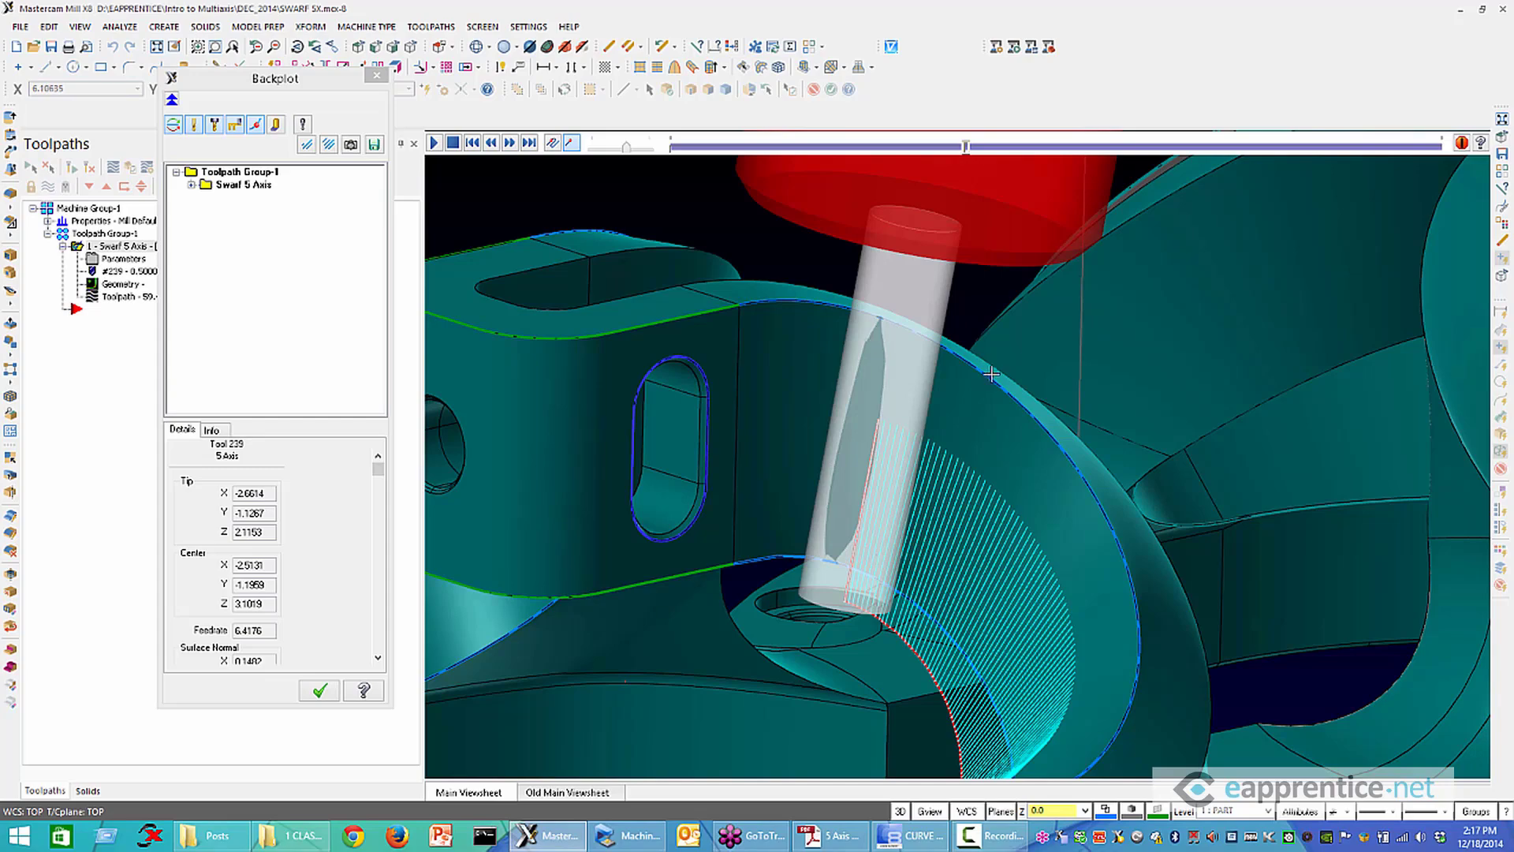
{"action": "mouse_move", "coordinate": [988, 376]}
{"action": "middle_mouse_down"}
{"action": "mouse_move", "coordinate": [855, 388]}
{"action": "mouse_move", "coordinate": [924, 406]}
{"action": "mouse_move", "coordinate": [927, 372]}
{"action": "mouse_move", "coordinate": [996, 370]}
{"action": "middle_mouse_up"}
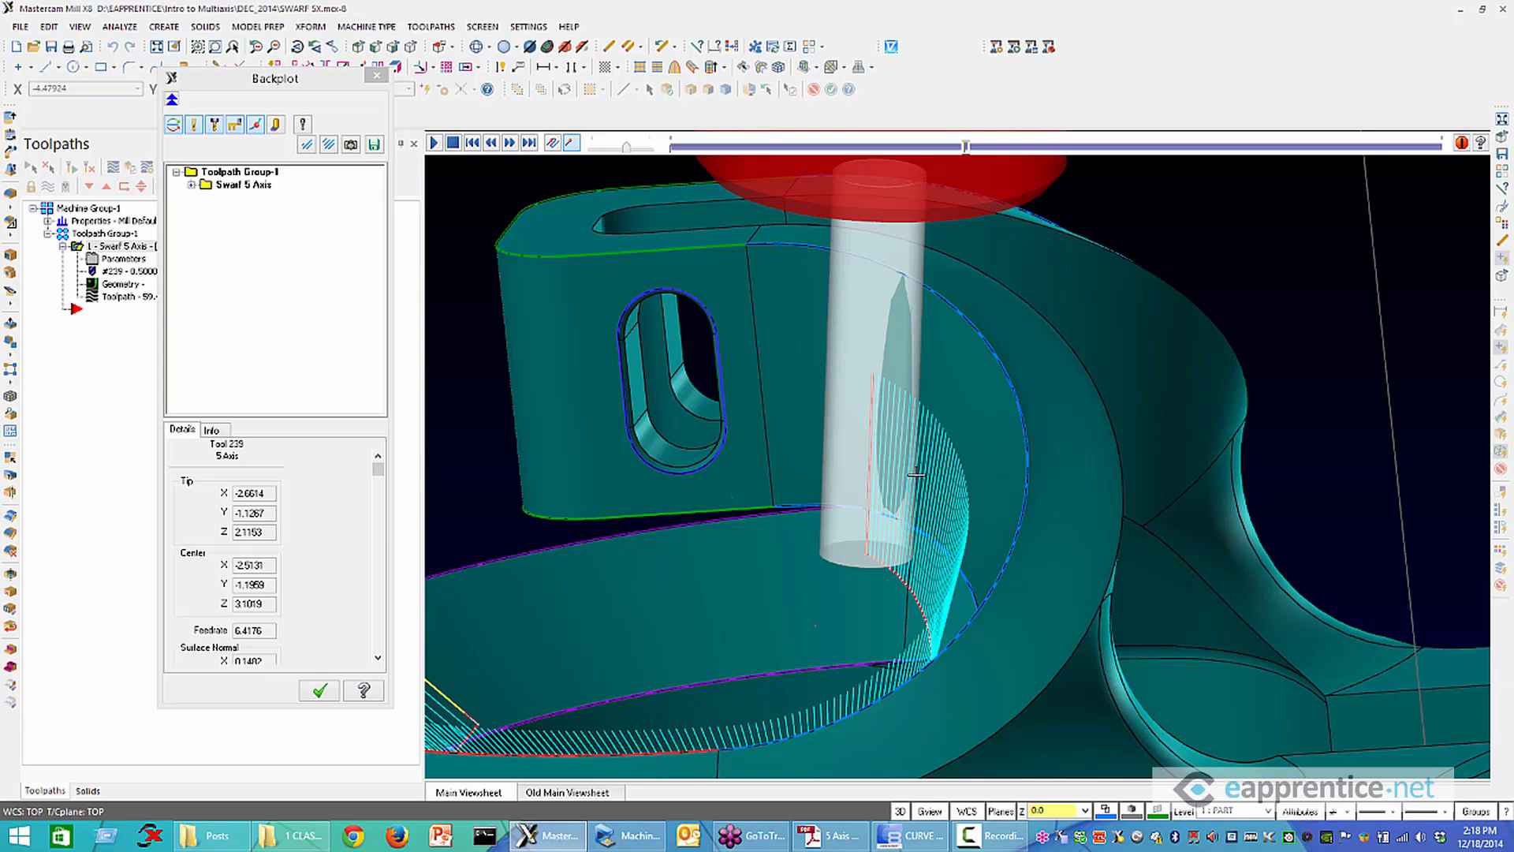
{"action": "middle_click_drag", "start_coordinate": [930, 312], "coordinate": [956, 292]}
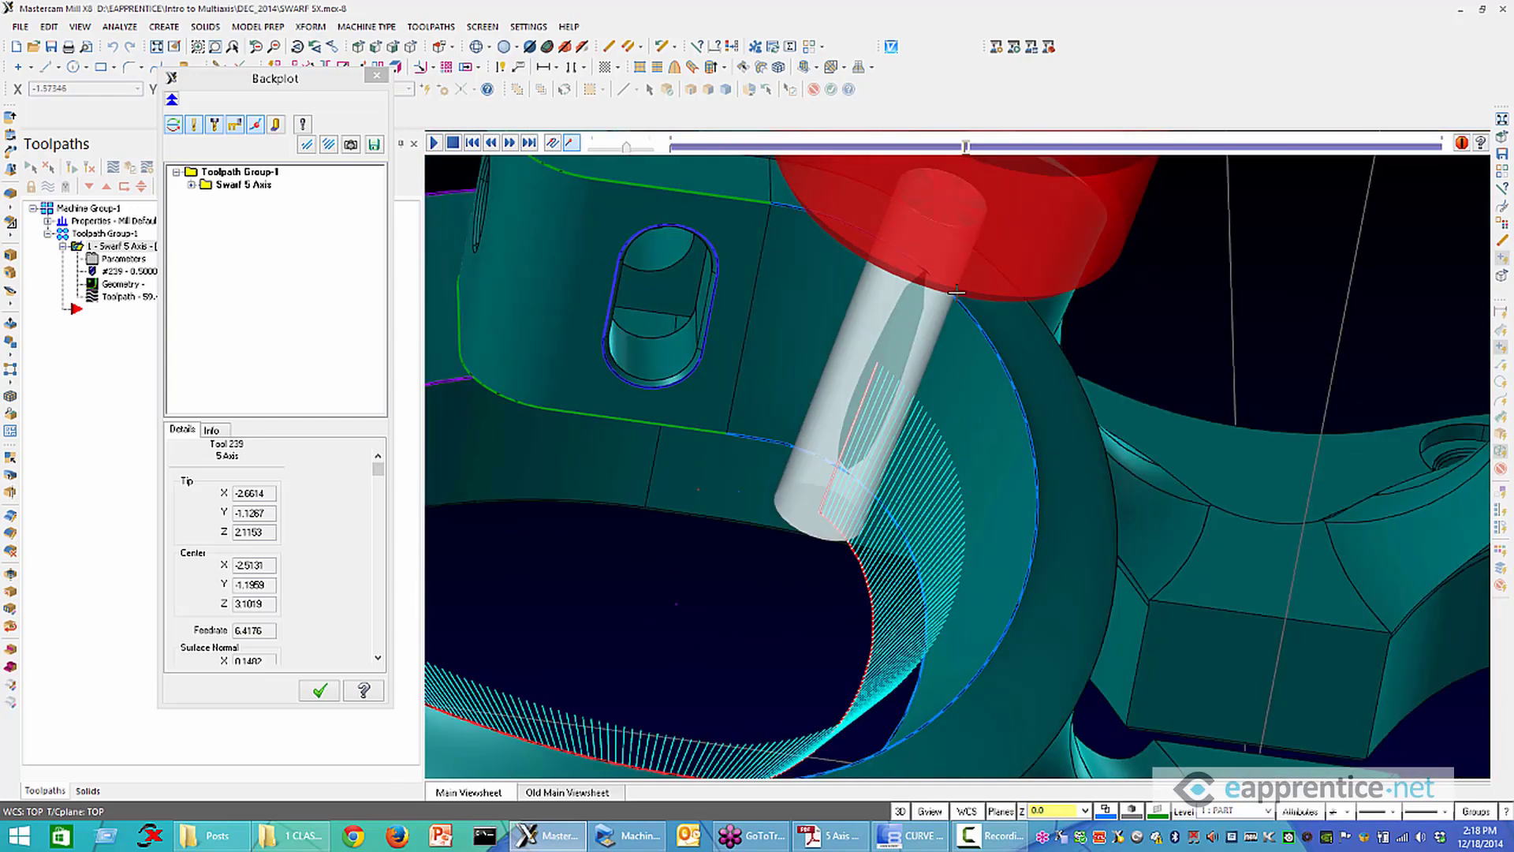
{"action": "middle_click_drag", "start_coordinate": [822, 472], "coordinate": [903, 402]}
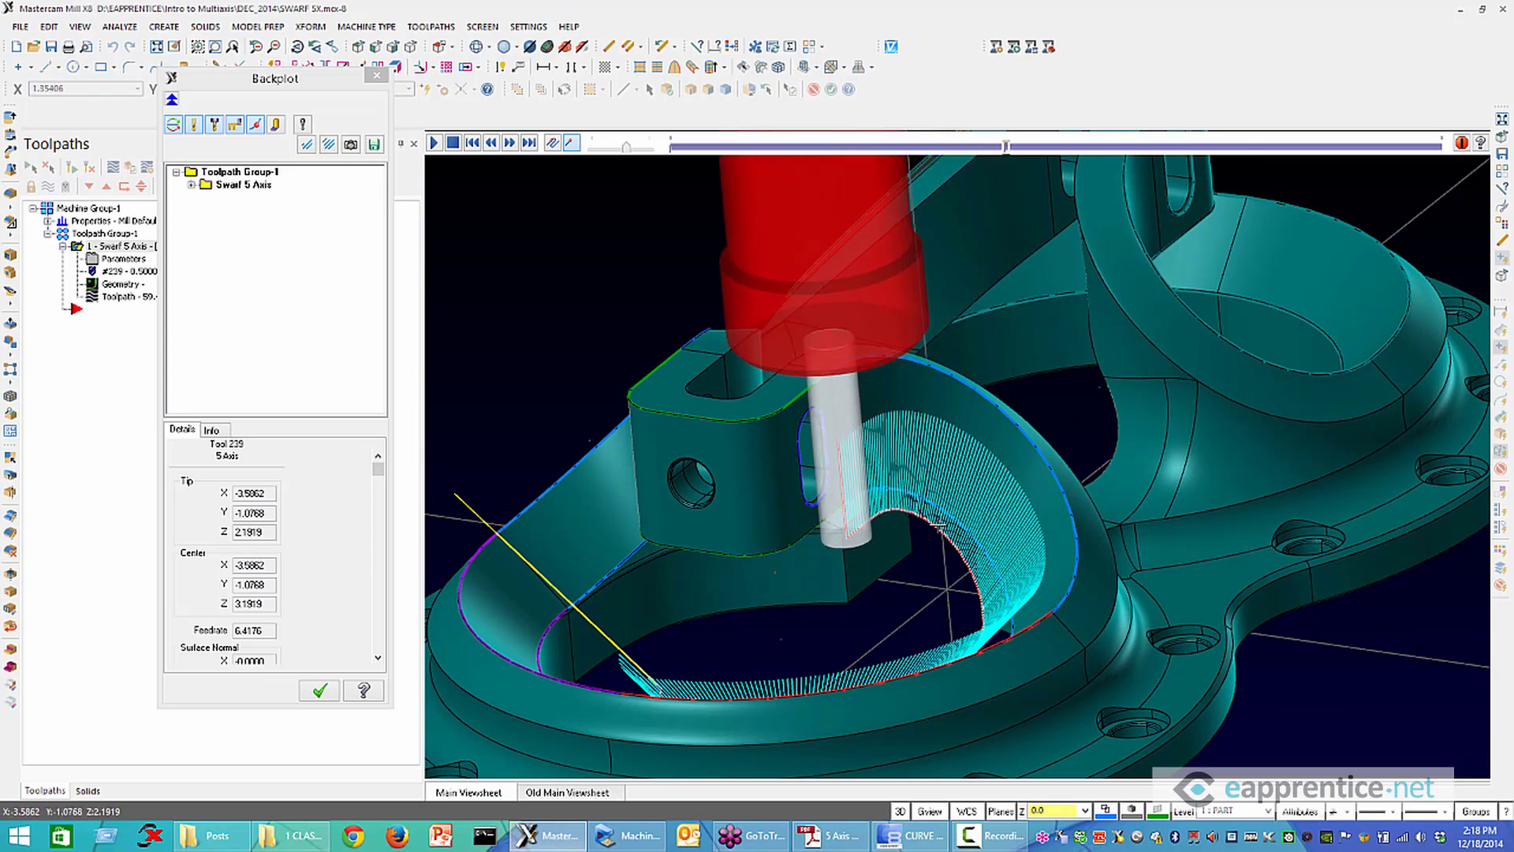
Run the backplot through the rest of the wall and the exit move, inspect the complete path and close Backplot
{"action": "scroll", "coordinate": [923, 560], "scroll_direction": "down", "scroll_amount": 3}
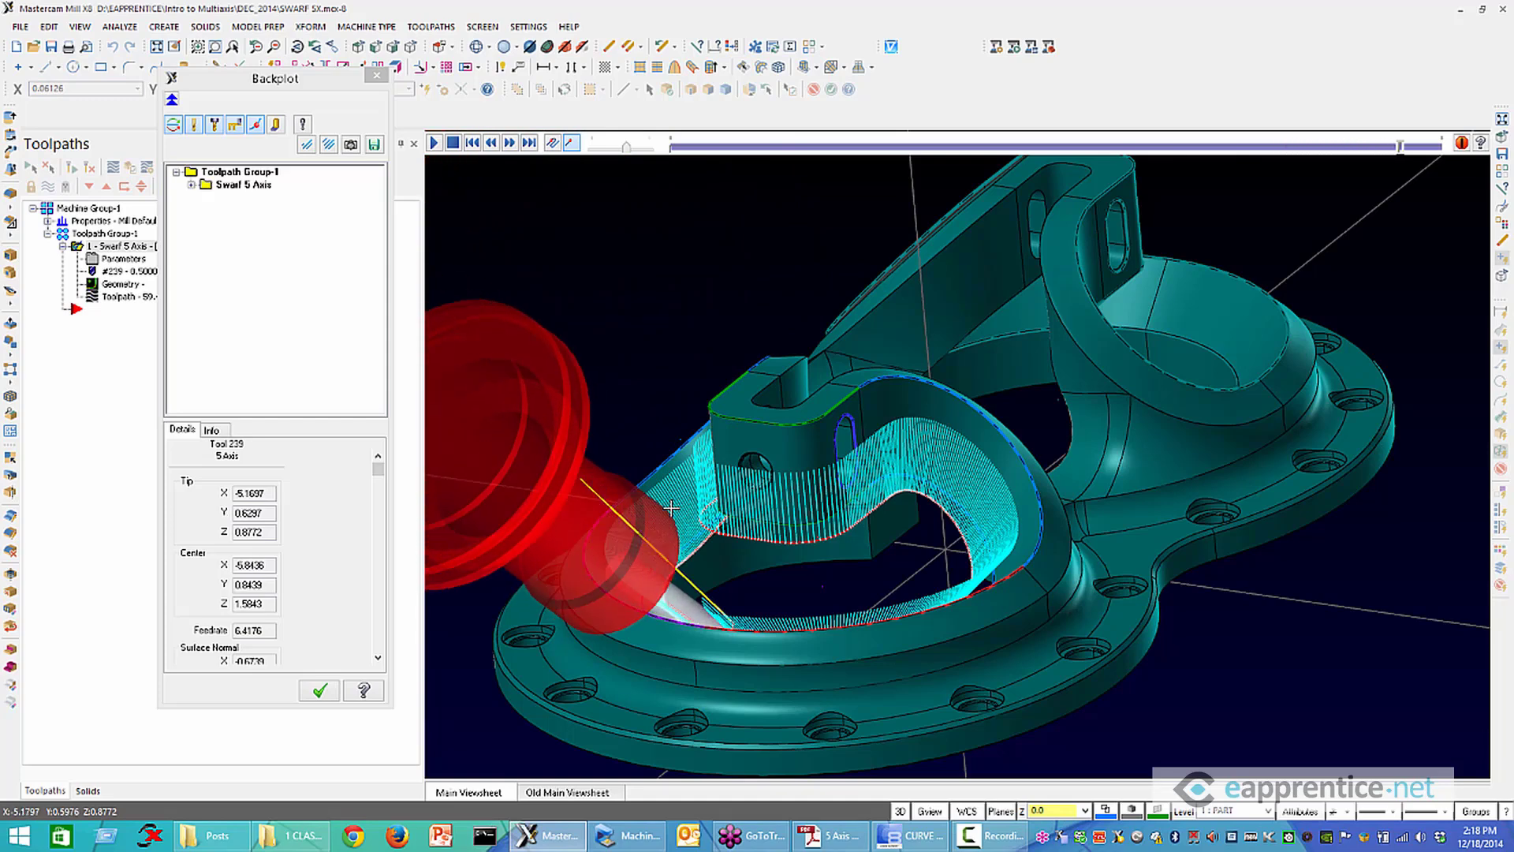
{"action": "middle_click_drag", "start_coordinate": [719, 558], "coordinate": [805, 457]}
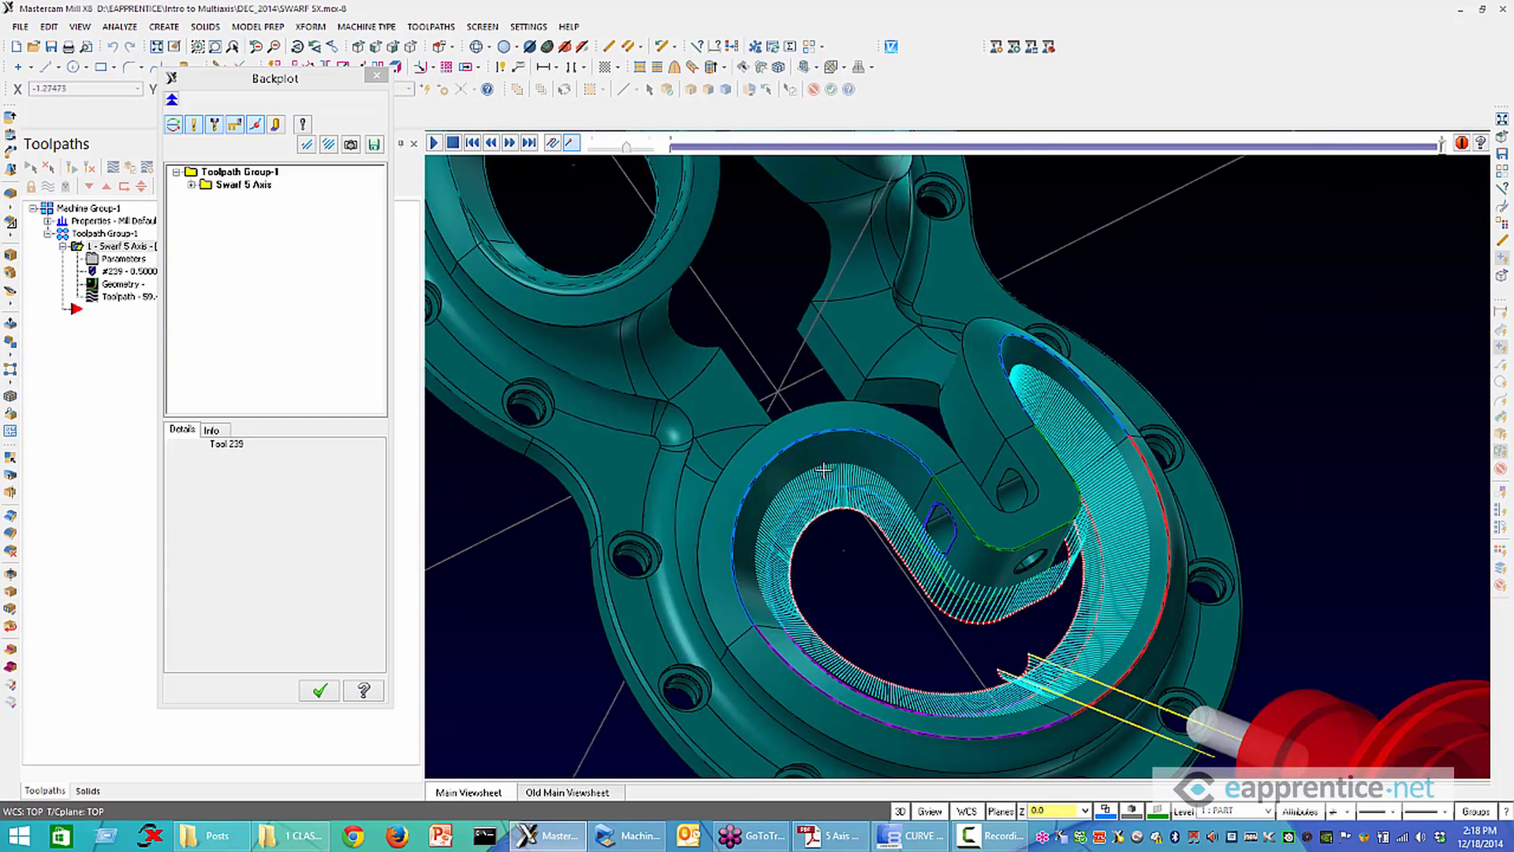
{"action": "left_click", "coordinate": [826, 481]}
{"action": "key", "text": "Escape"}
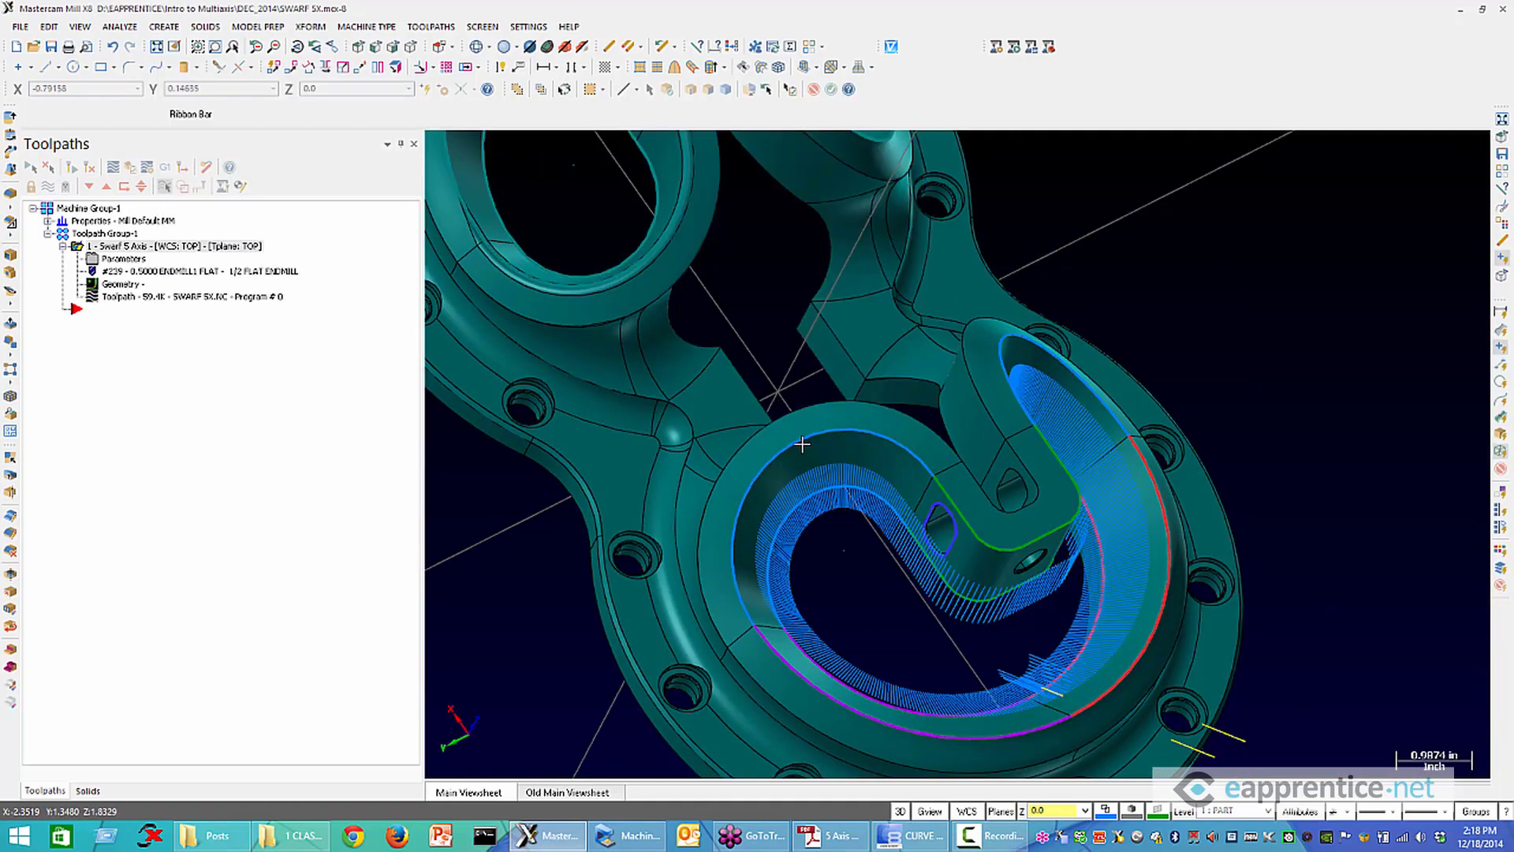
Inspect the toolpath on the part, review the Swarf operation's Entry/Exit and Collision Control parameters and accept them
{"action": "middle_click_drag", "start_coordinate": [820, 442], "coordinate": [957, 453]}
{"action": "middle_click_drag", "start_coordinate": [904, 570], "coordinate": [599, 473]}
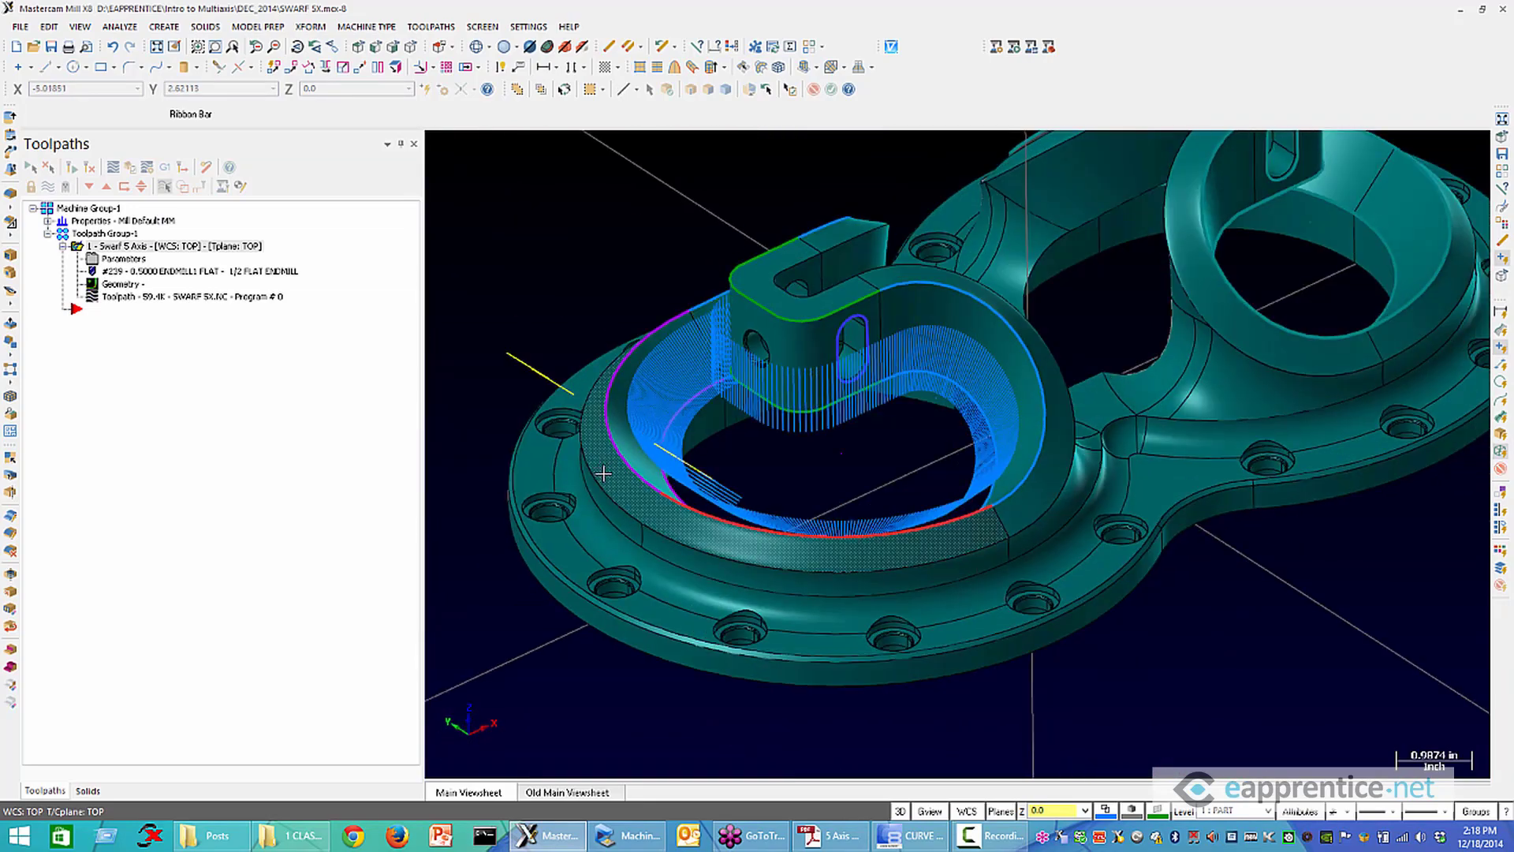
{"action": "middle_click_drag", "start_coordinate": [886, 513], "coordinate": [941, 514]}
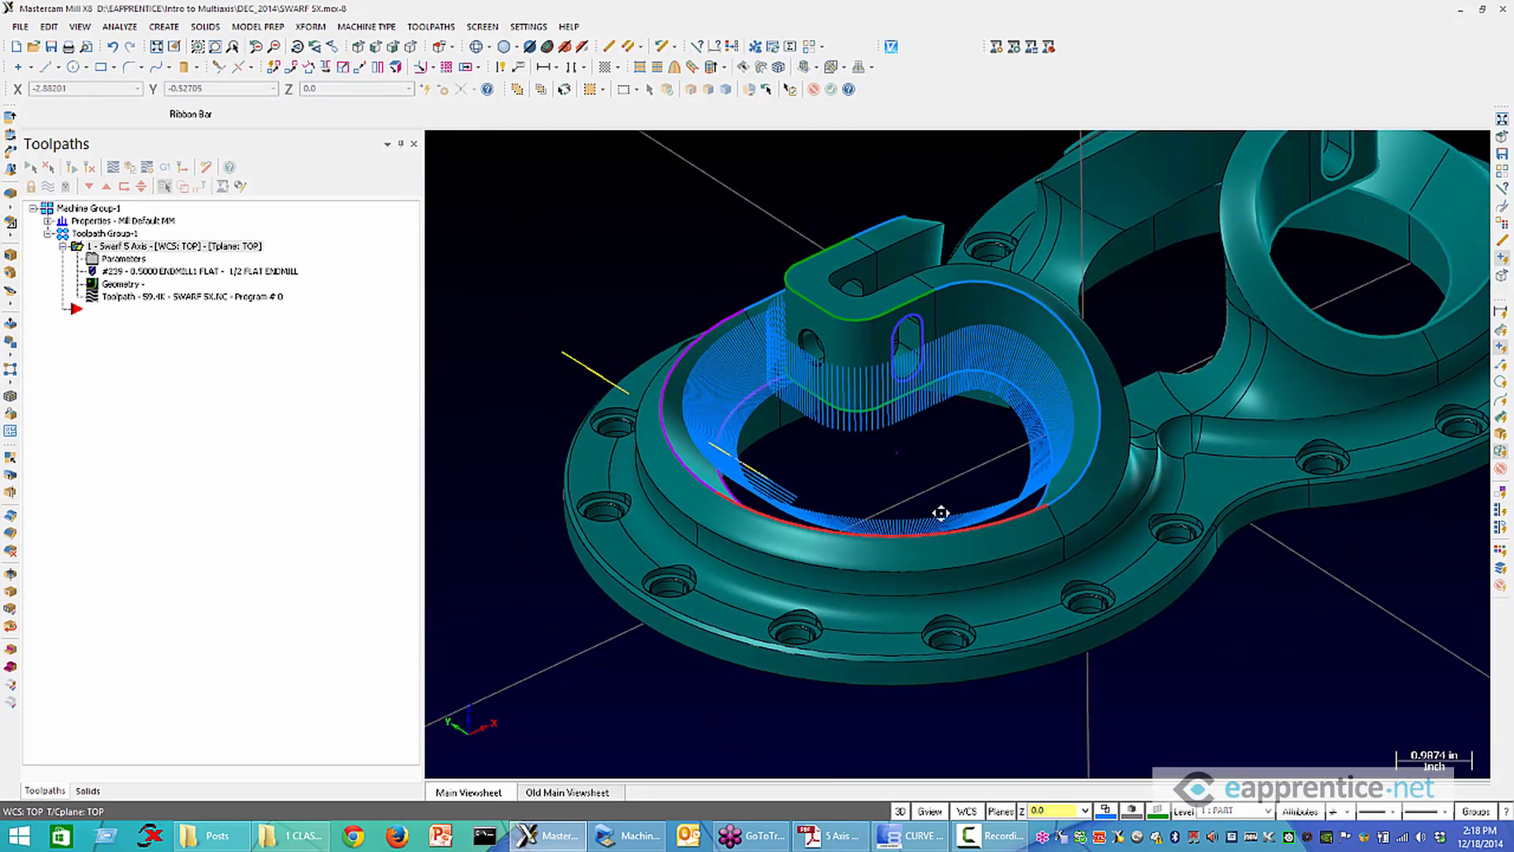
{"action": "left_click", "coordinate": [124, 259]}
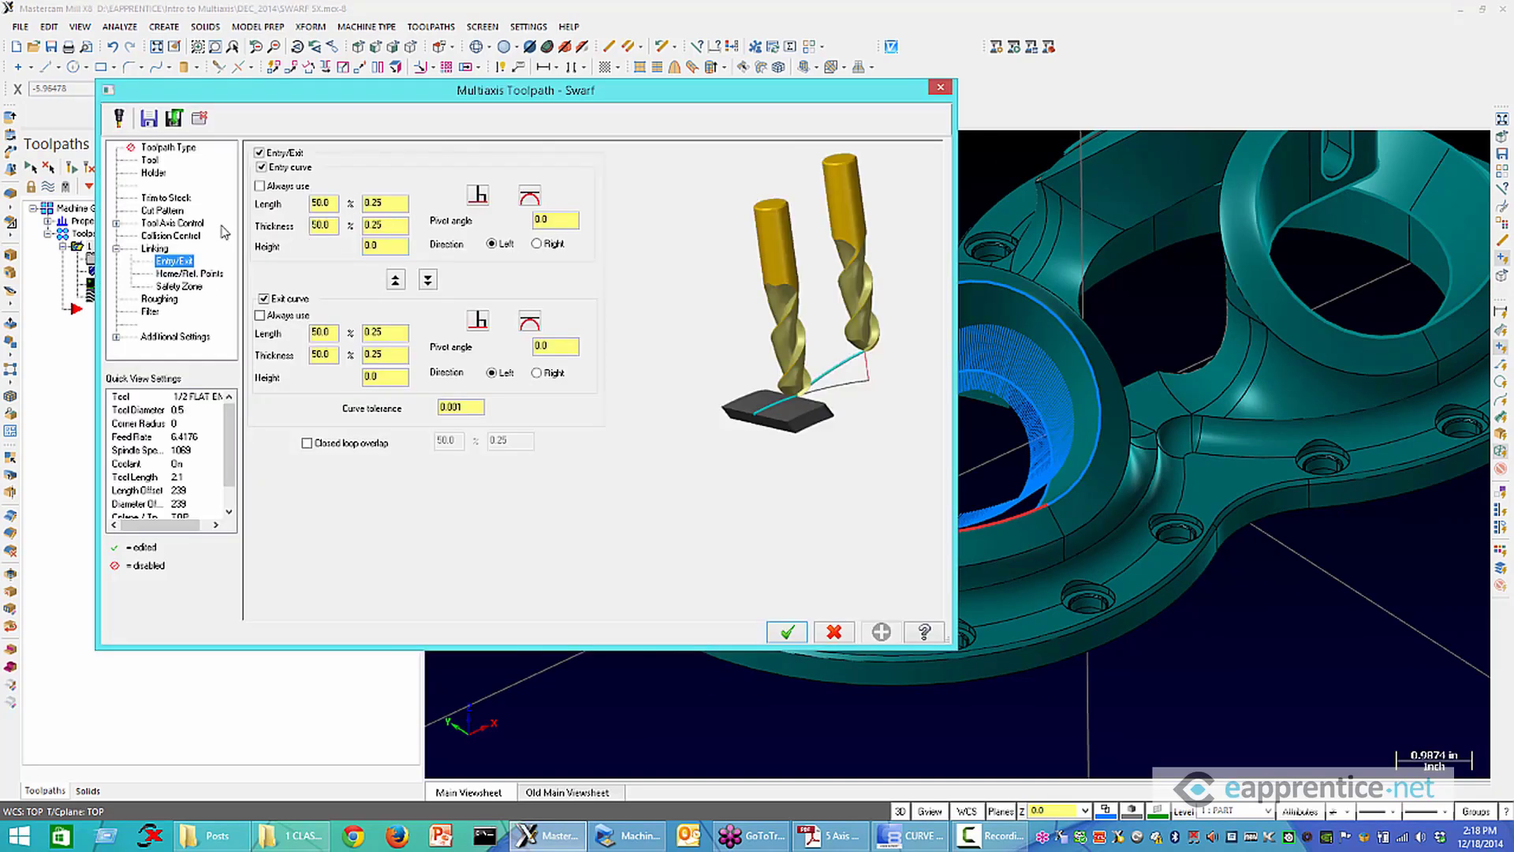
{"action": "left_click", "coordinate": [170, 235]}
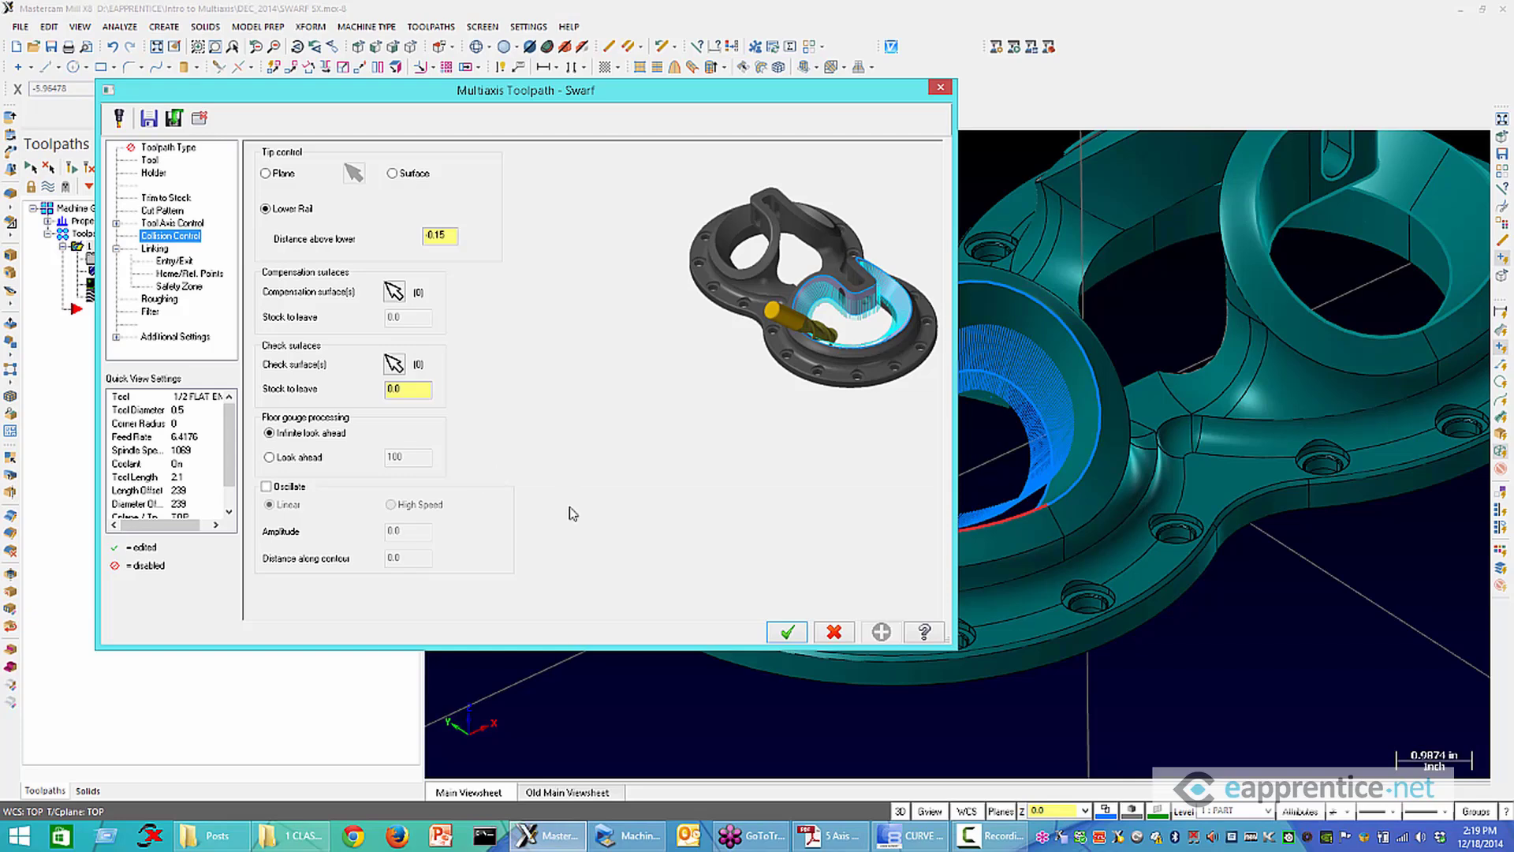
{"action": "left_click", "coordinate": [786, 632]}
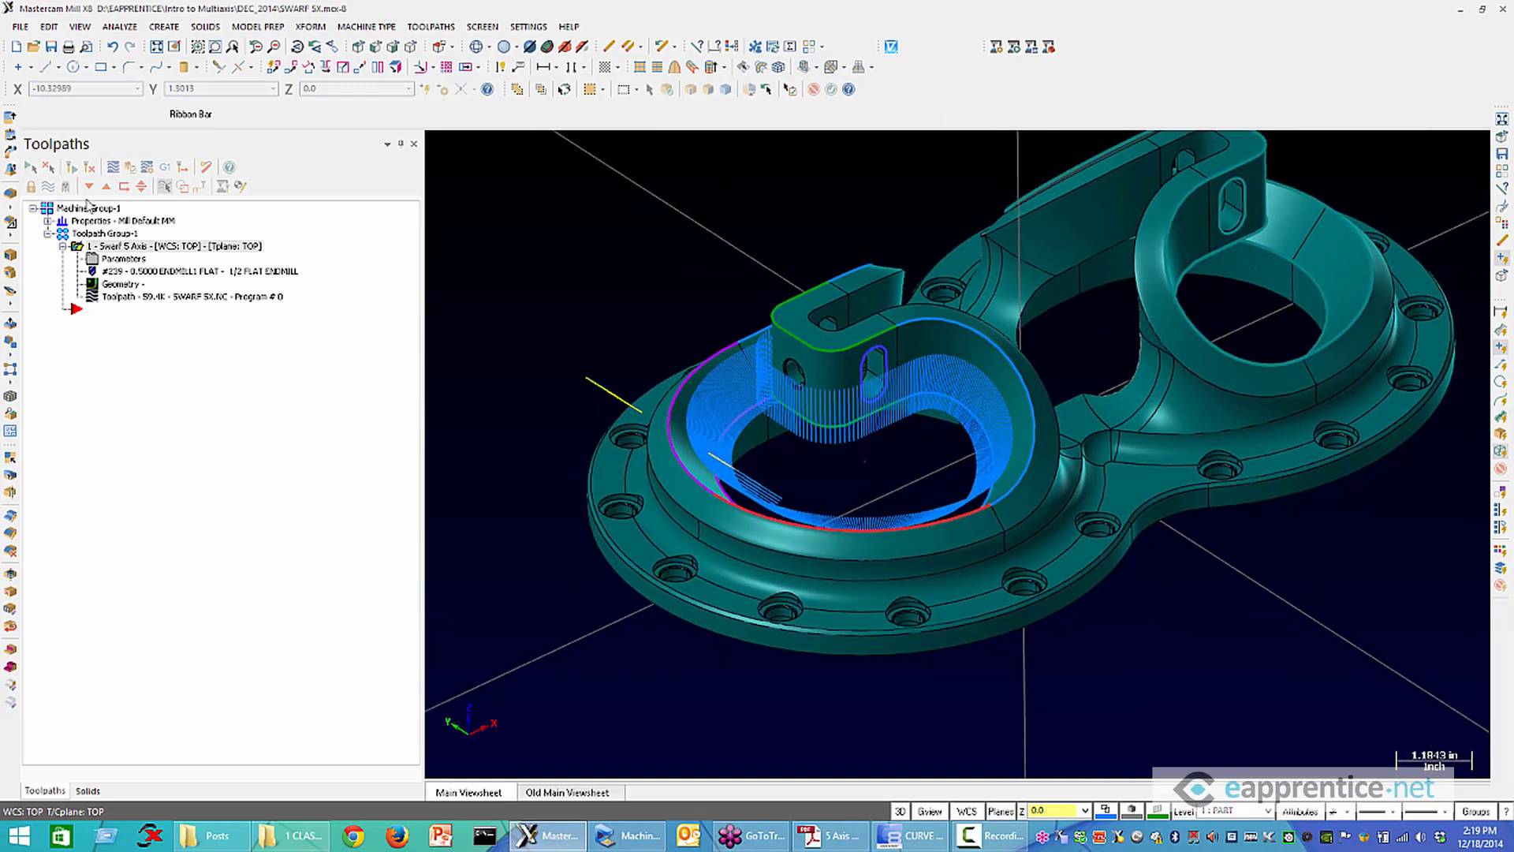
Hide the first Swarf toolpath and create a new multiaxis operation using the Surface/Solid Swarf milling type
{"action": "left_click", "coordinate": [48, 188]}
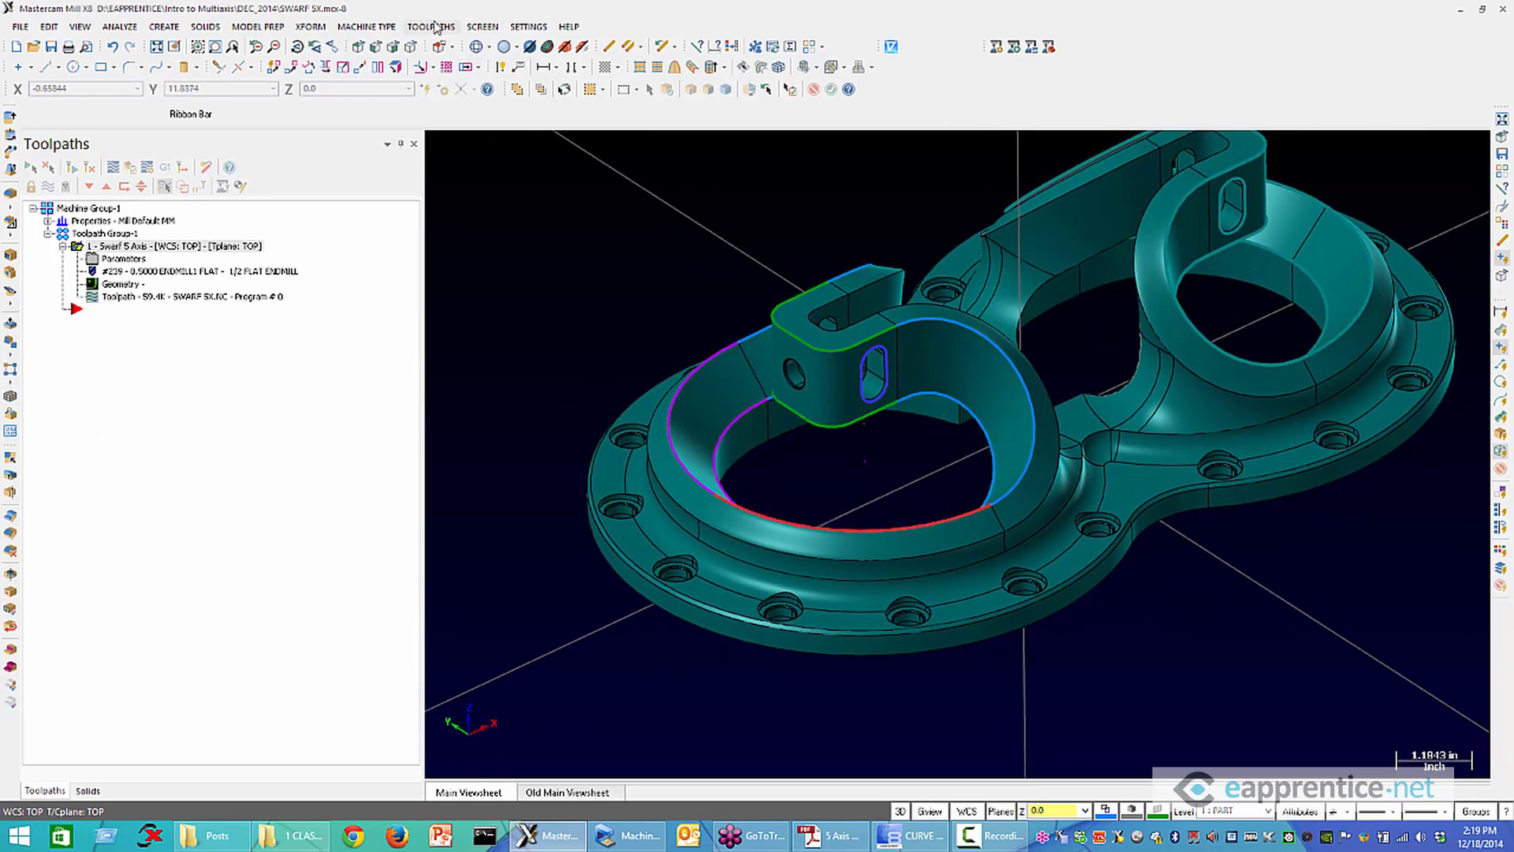
{"action": "left_click", "coordinate": [433, 27]}
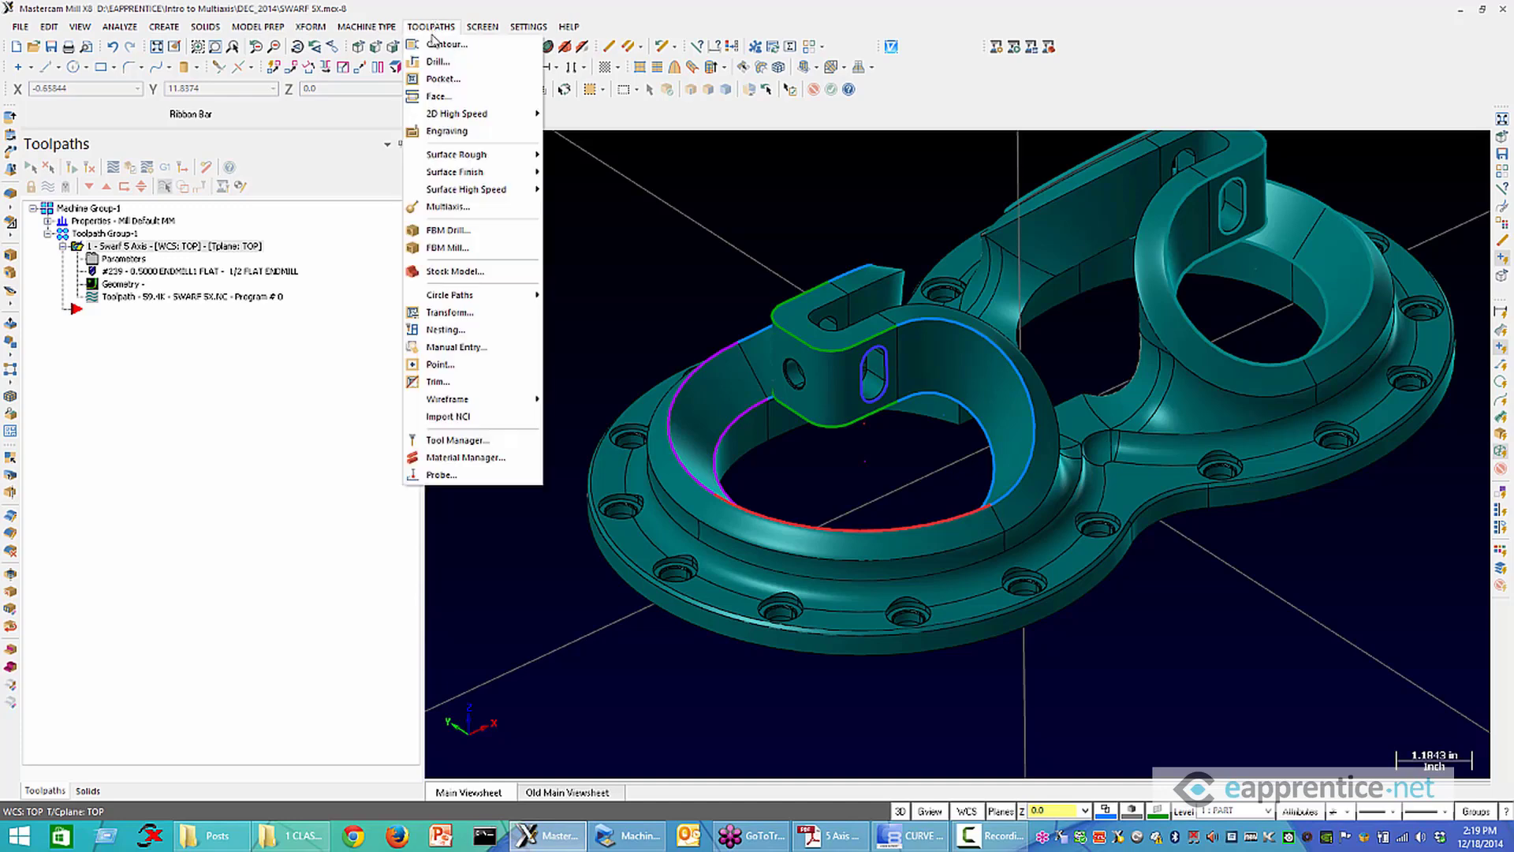
{"action": "left_click", "coordinate": [447, 207]}
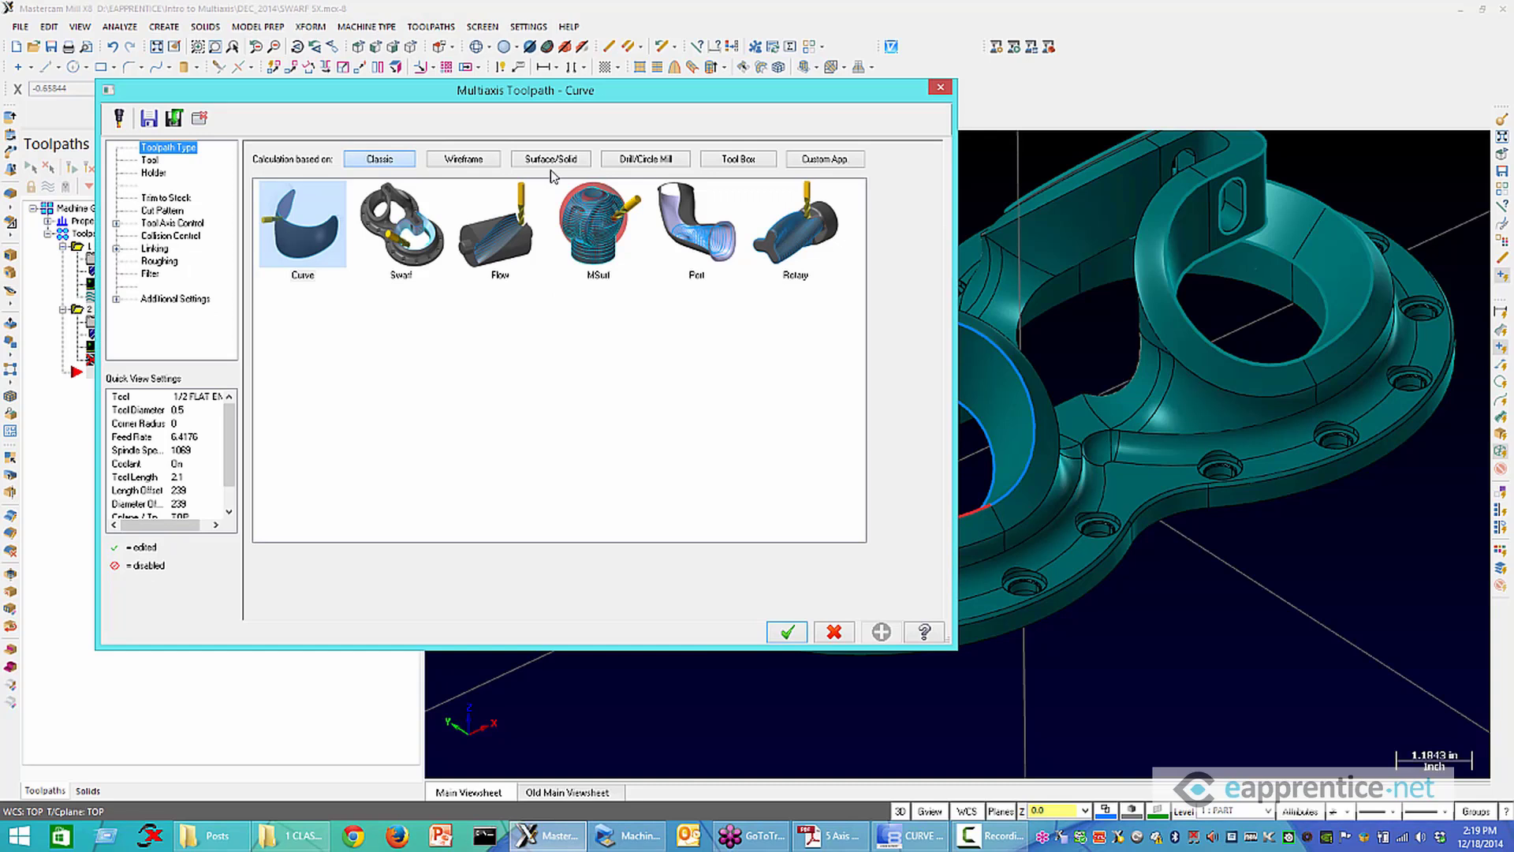
{"action": "left_click", "coordinate": [550, 160]}
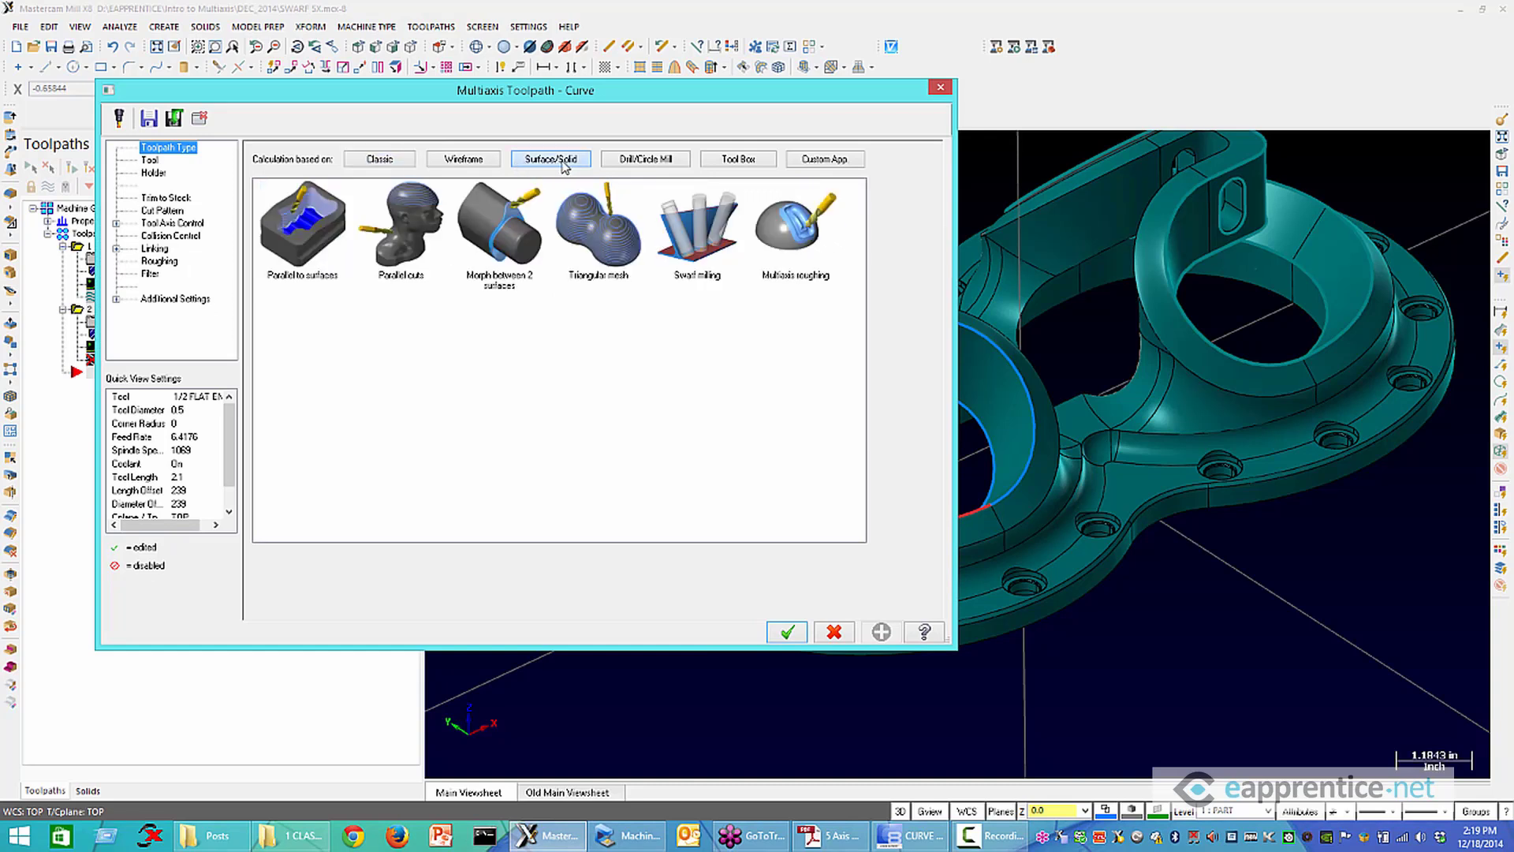
{"action": "left_click", "coordinate": [698, 272]}
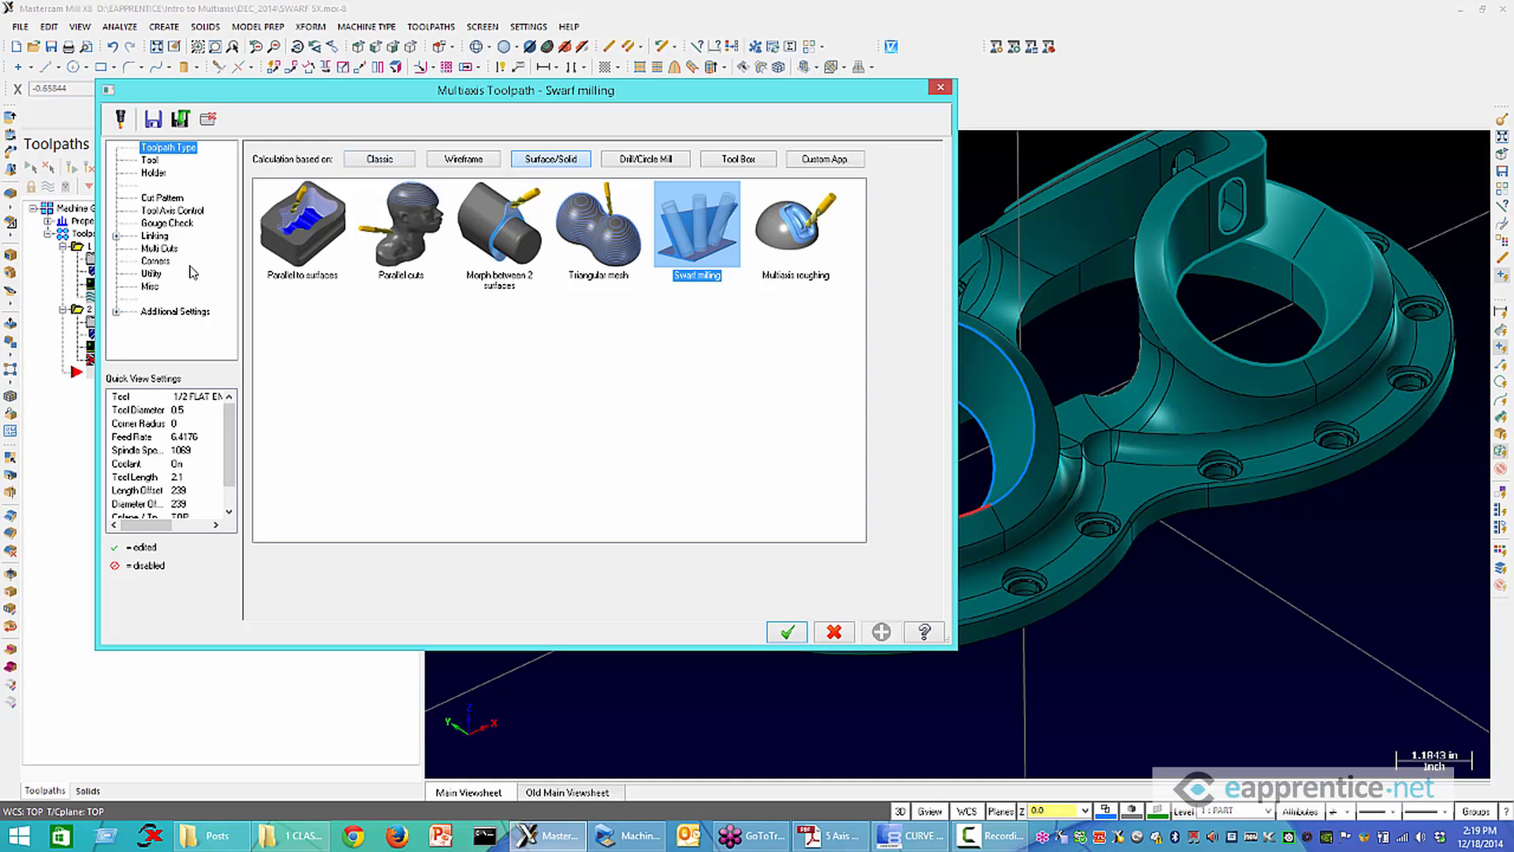
Review the Swarf milling operation's tool, holder and tool axis control settings
{"action": "left_click", "coordinate": [150, 160]}
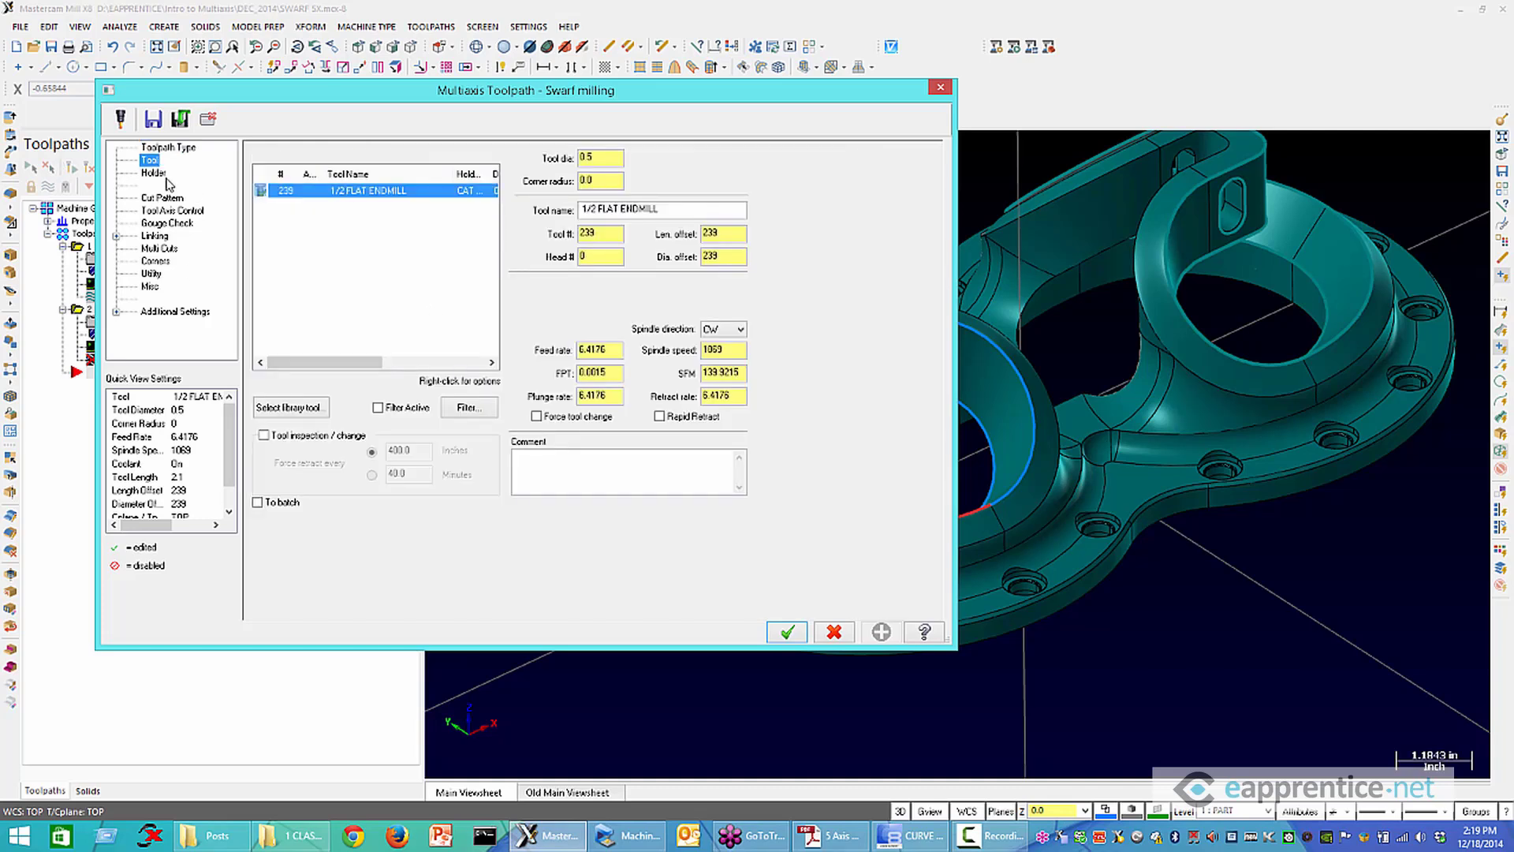
{"action": "left_click", "coordinate": [154, 173]}
{"action": "left_click", "coordinate": [172, 210]}
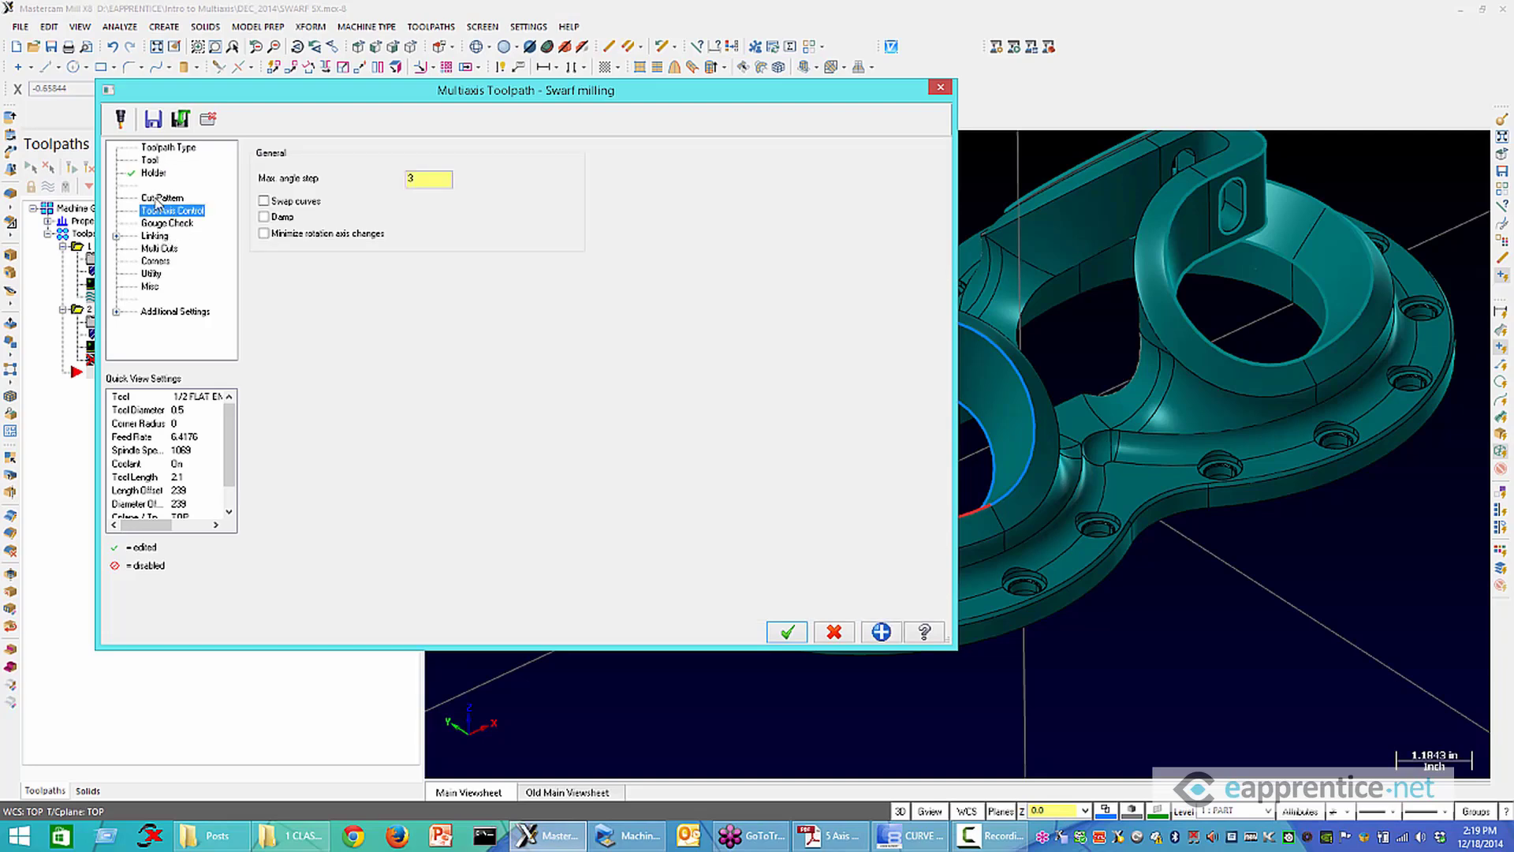
Select the inner wall faces of the ring and the adjoining slotted boss faces as the cut pattern's swarf surfaces
{"action": "left_click", "coordinate": [160, 198]}
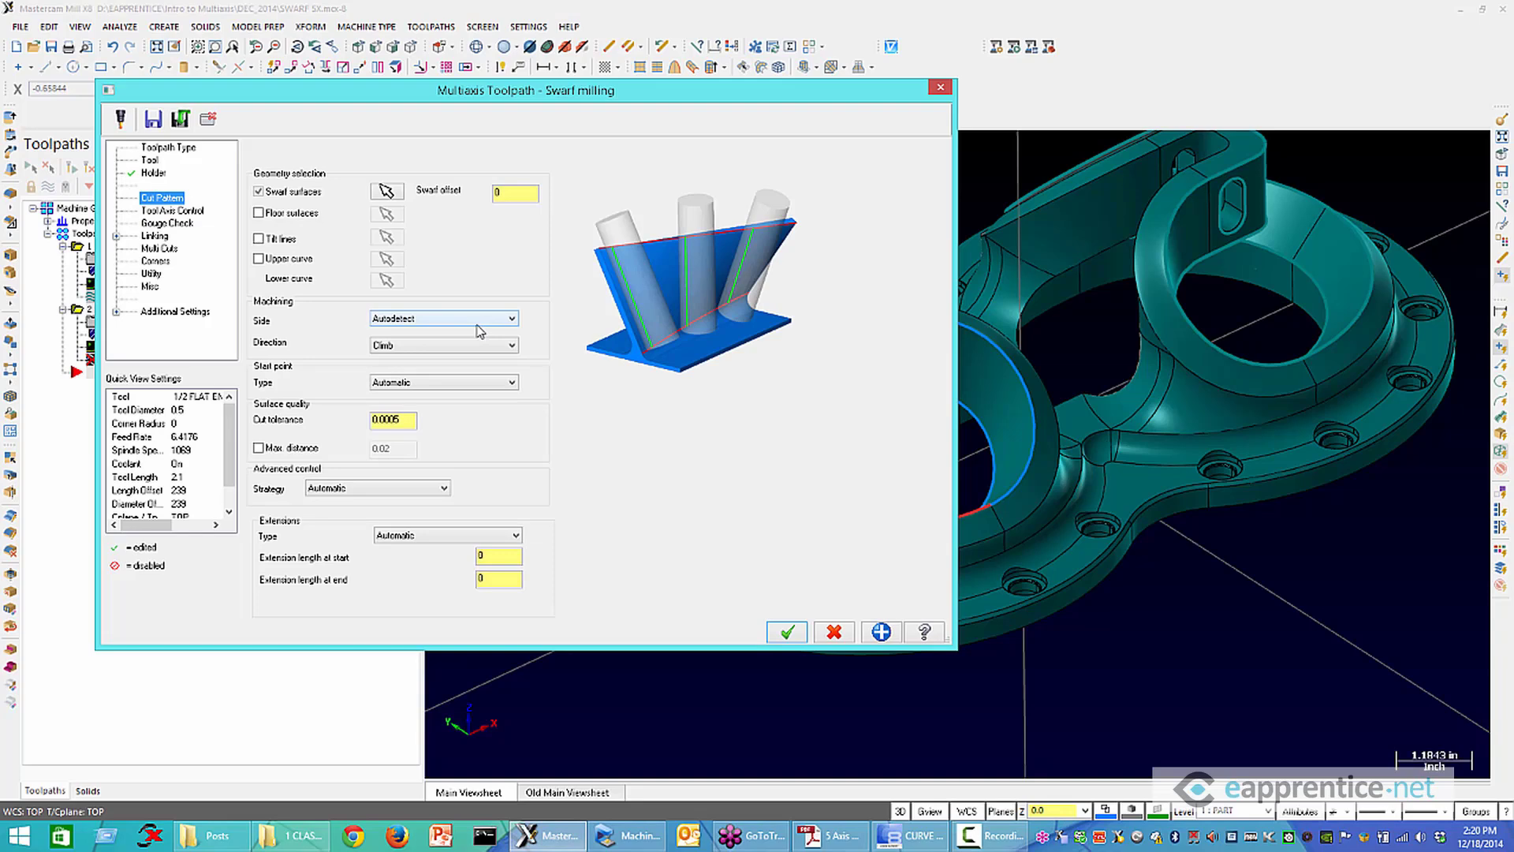
{"action": "left_click", "coordinate": [395, 197]}
{"action": "middle_click_drag", "start_coordinate": [775, 523], "coordinate": [768, 623]}
{"action": "left_click", "coordinate": [767, 623]}
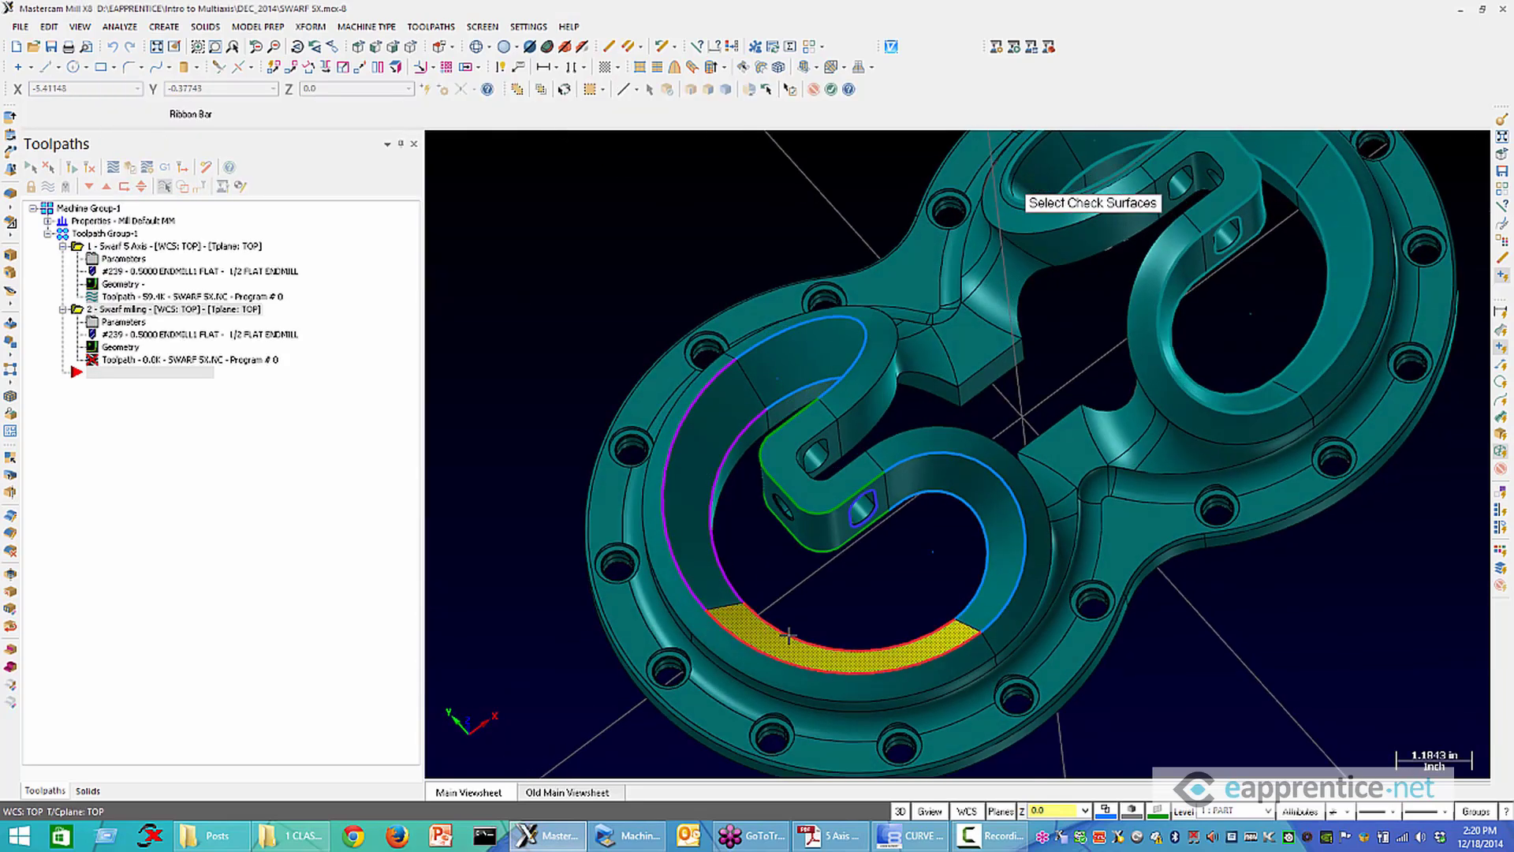
{"action": "left_click", "coordinate": [966, 587]}
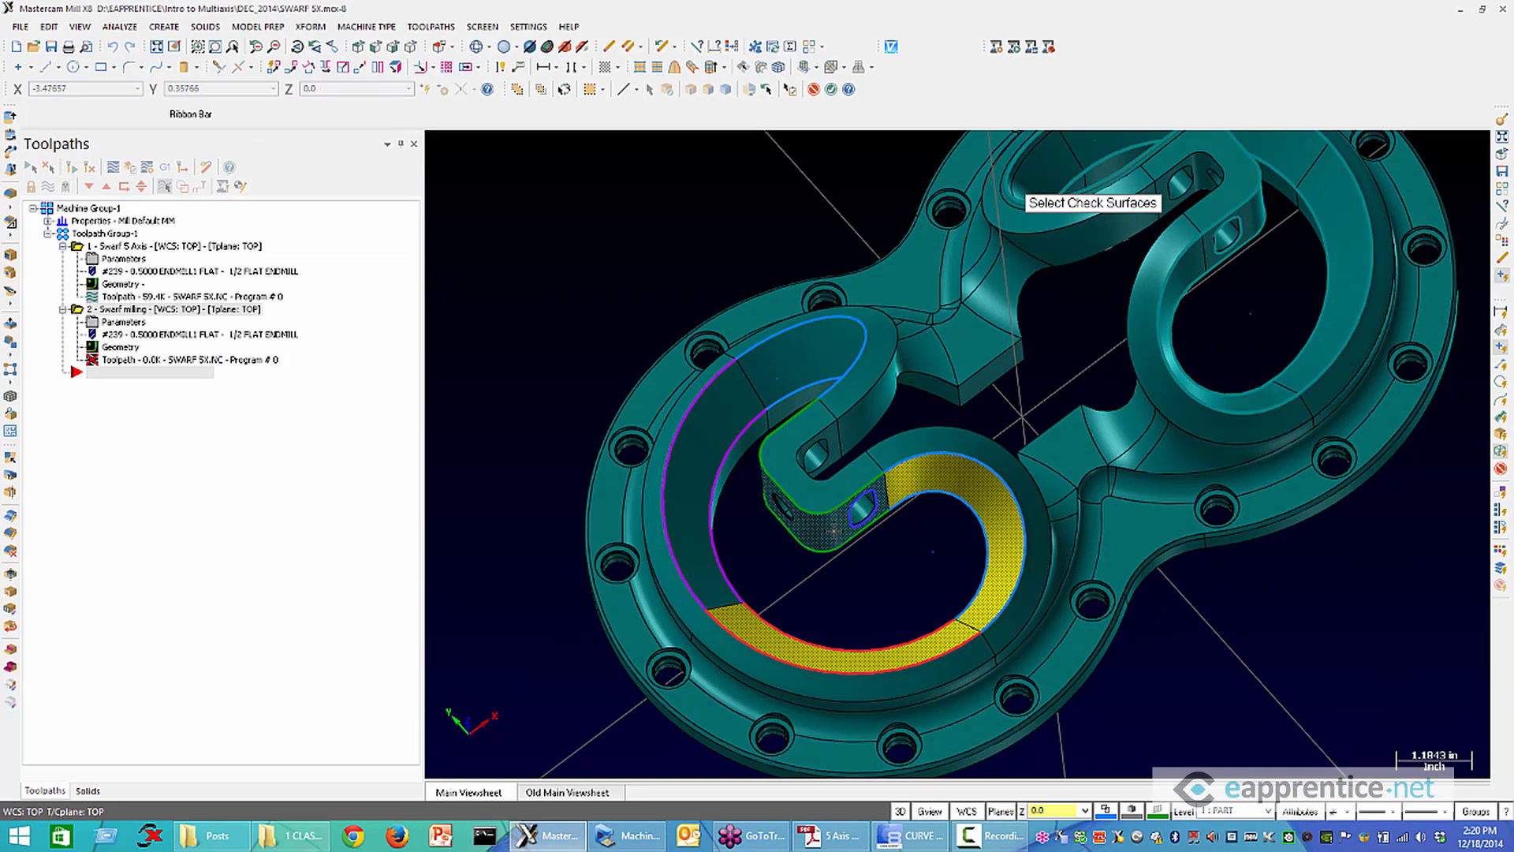
{"action": "left_click", "coordinate": [866, 506]}
{"action": "middle_click_drag", "start_coordinate": [866, 506], "coordinate": [1126, 605]}
{"action": "left_click", "coordinate": [777, 348]}
{"action": "left_click", "coordinate": [725, 380]}
{"action": "left_click", "coordinate": [908, 366]}
{"action": "key", "text": "Return"}
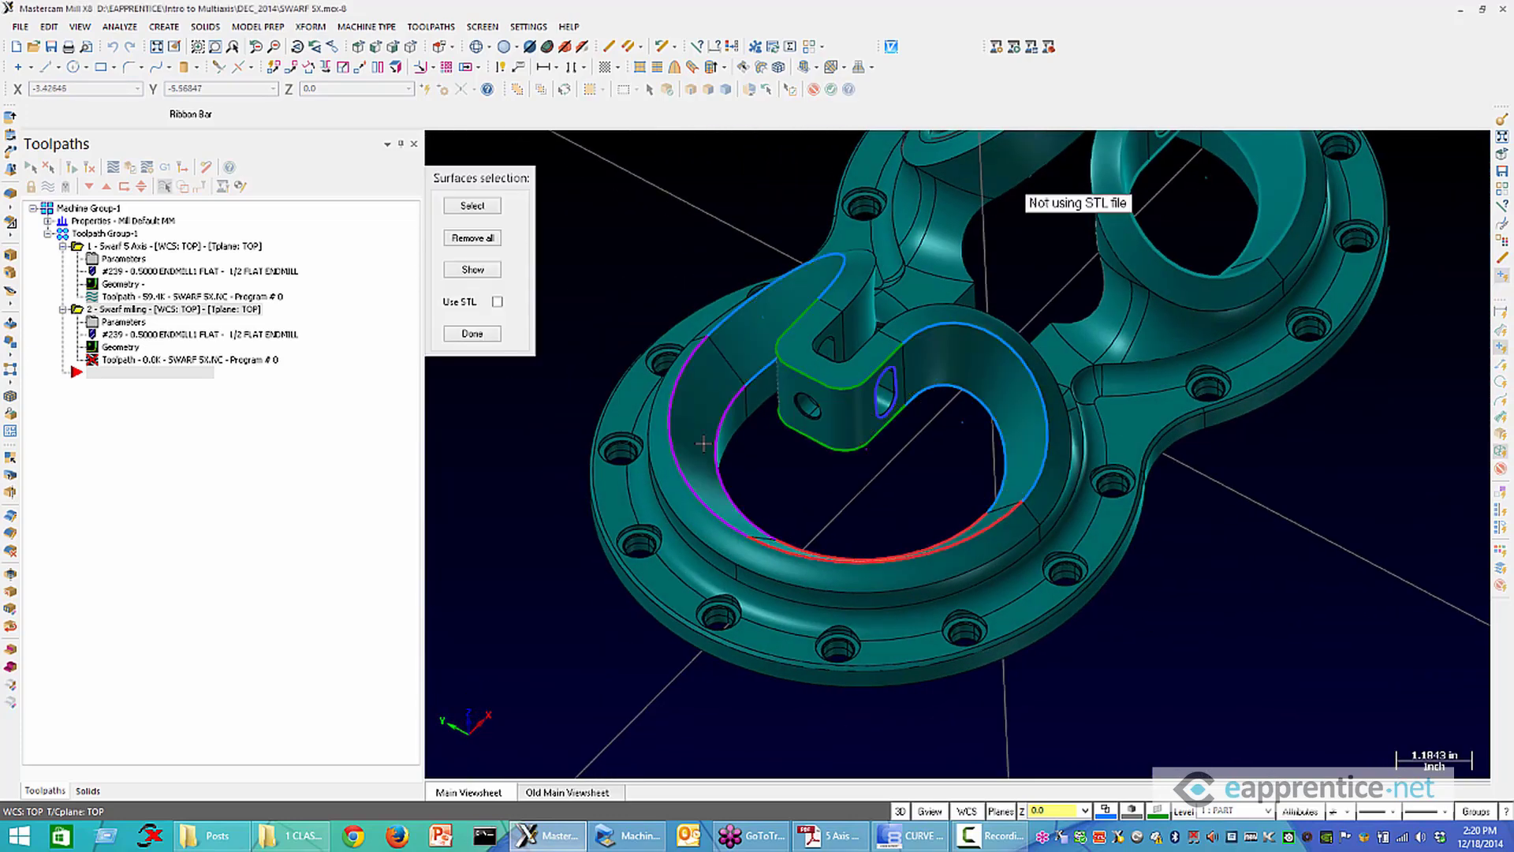
{"action": "left_click", "coordinate": [477, 334]}
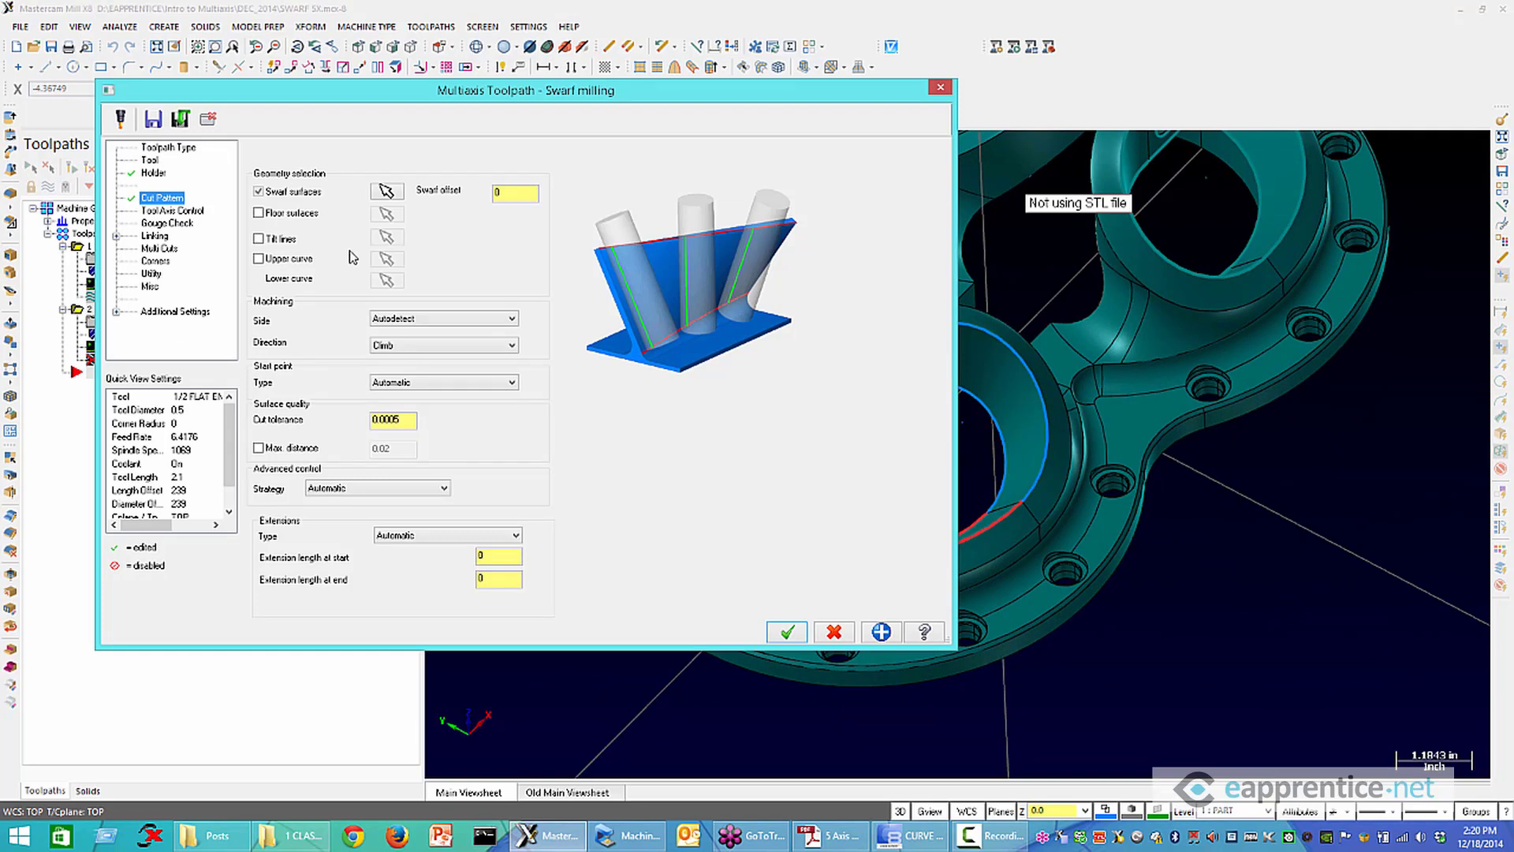
Enable the upper curve and chain the ring wall's upper edge for it
{"action": "left_click", "coordinate": [284, 262]}
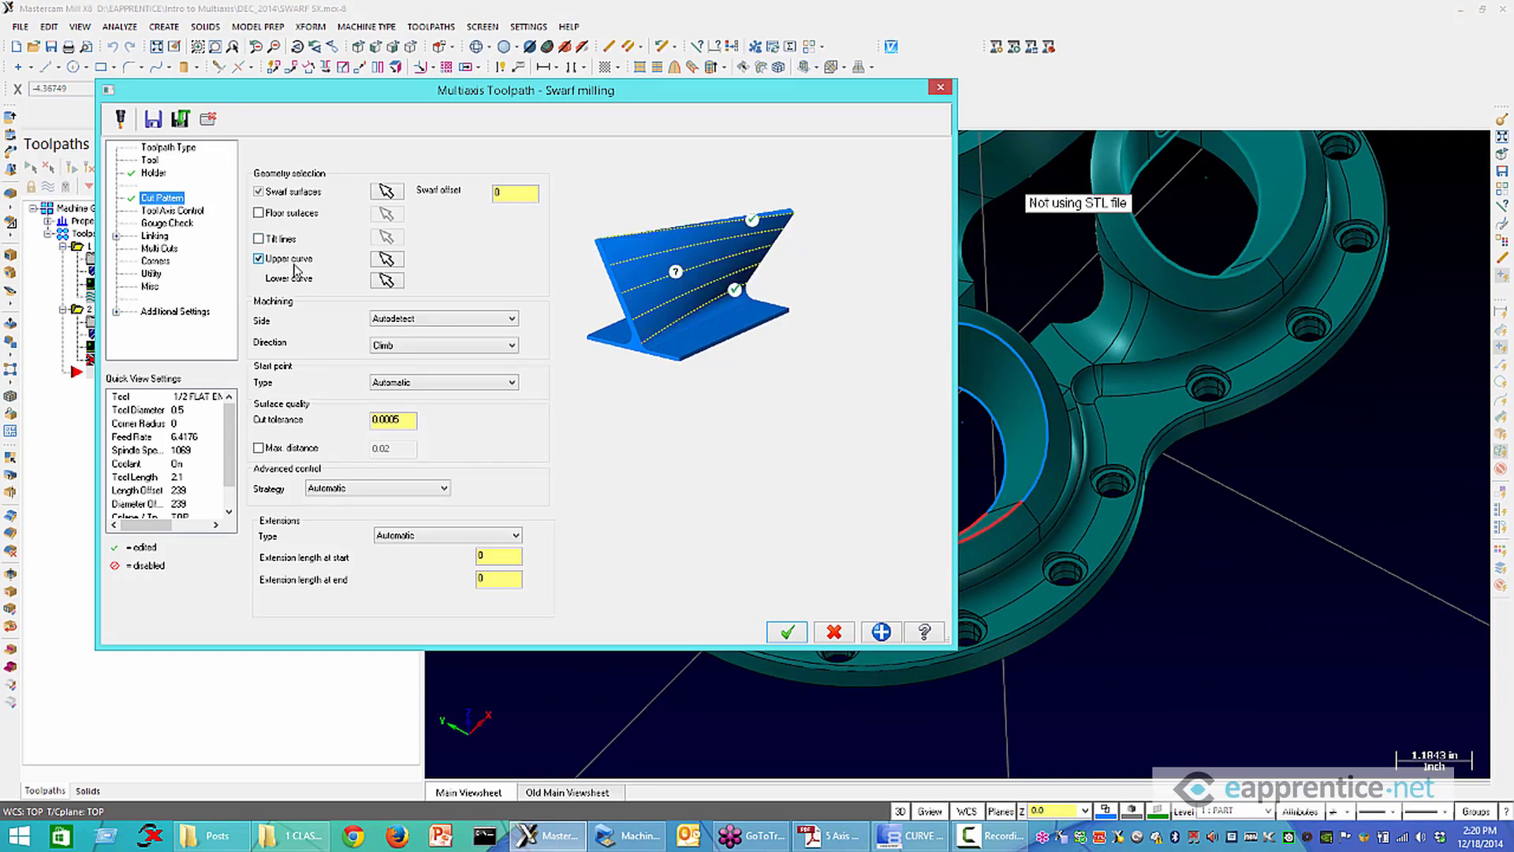
{"action": "left_click", "coordinate": [389, 265]}
{"action": "middle_click_drag", "start_coordinate": [820, 509], "coordinate": [1175, 544]}
{"action": "left_click", "coordinate": [1180, 541]}
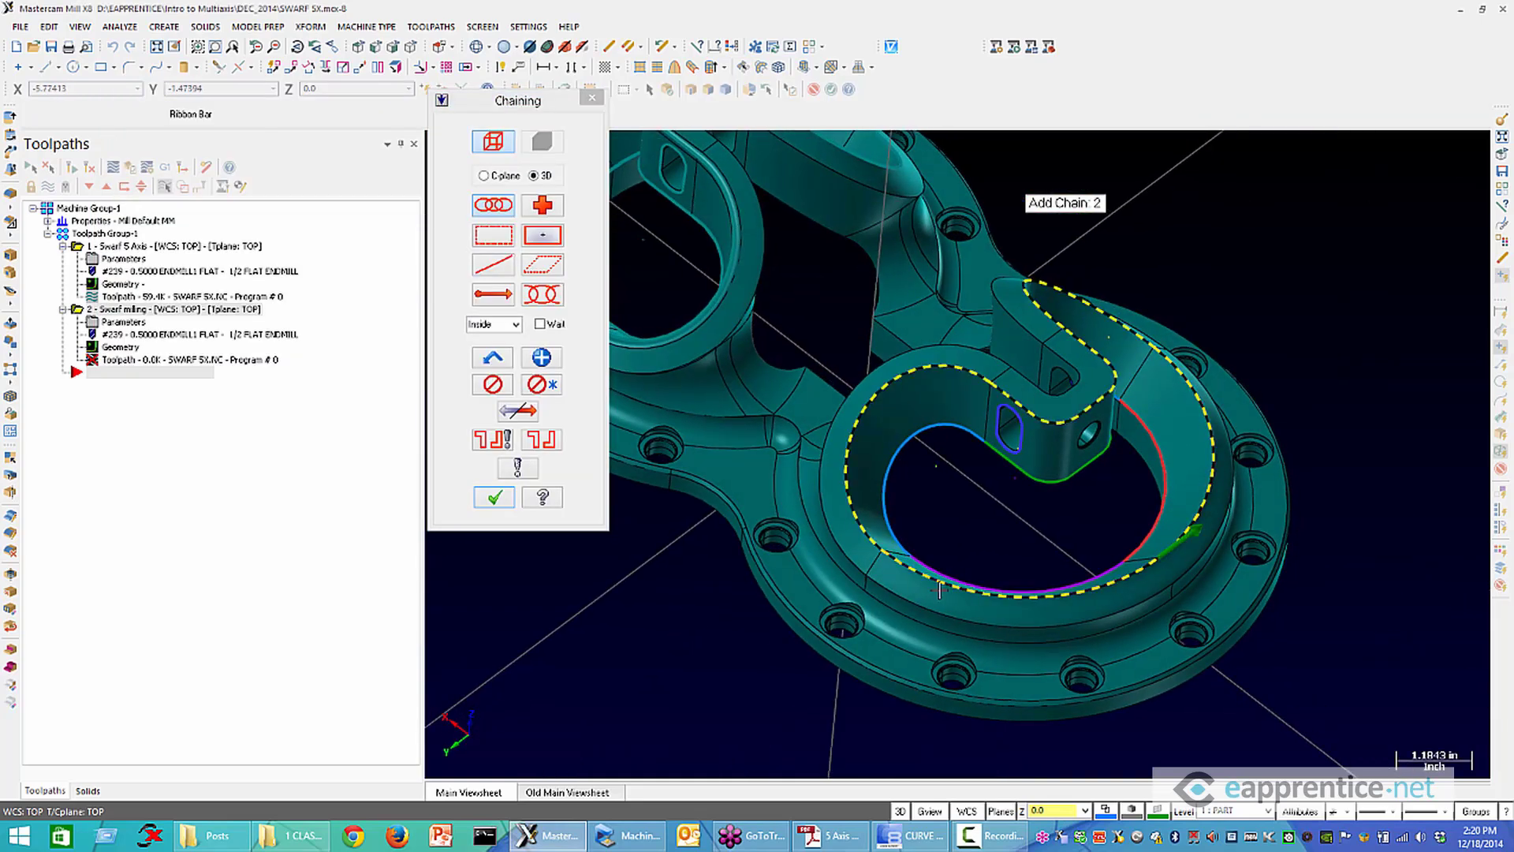
{"action": "left_click", "coordinate": [492, 497]}
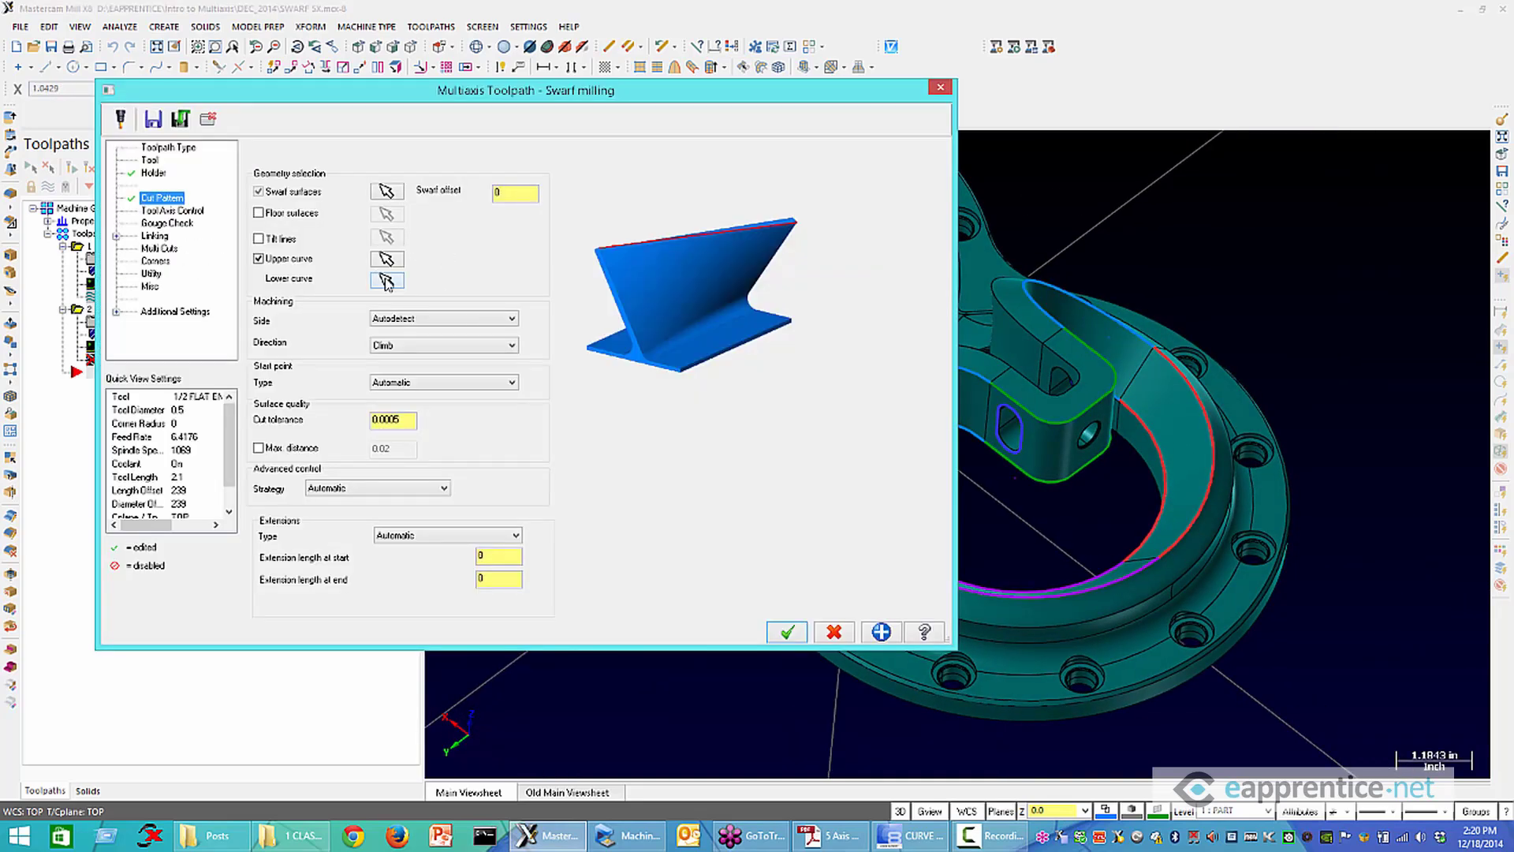
Chain the ring wall's lower edge as the lower curve and set the machining side to Left
{"action": "left_click", "coordinate": [386, 280]}
{"action": "left_click", "coordinate": [1145, 553]}
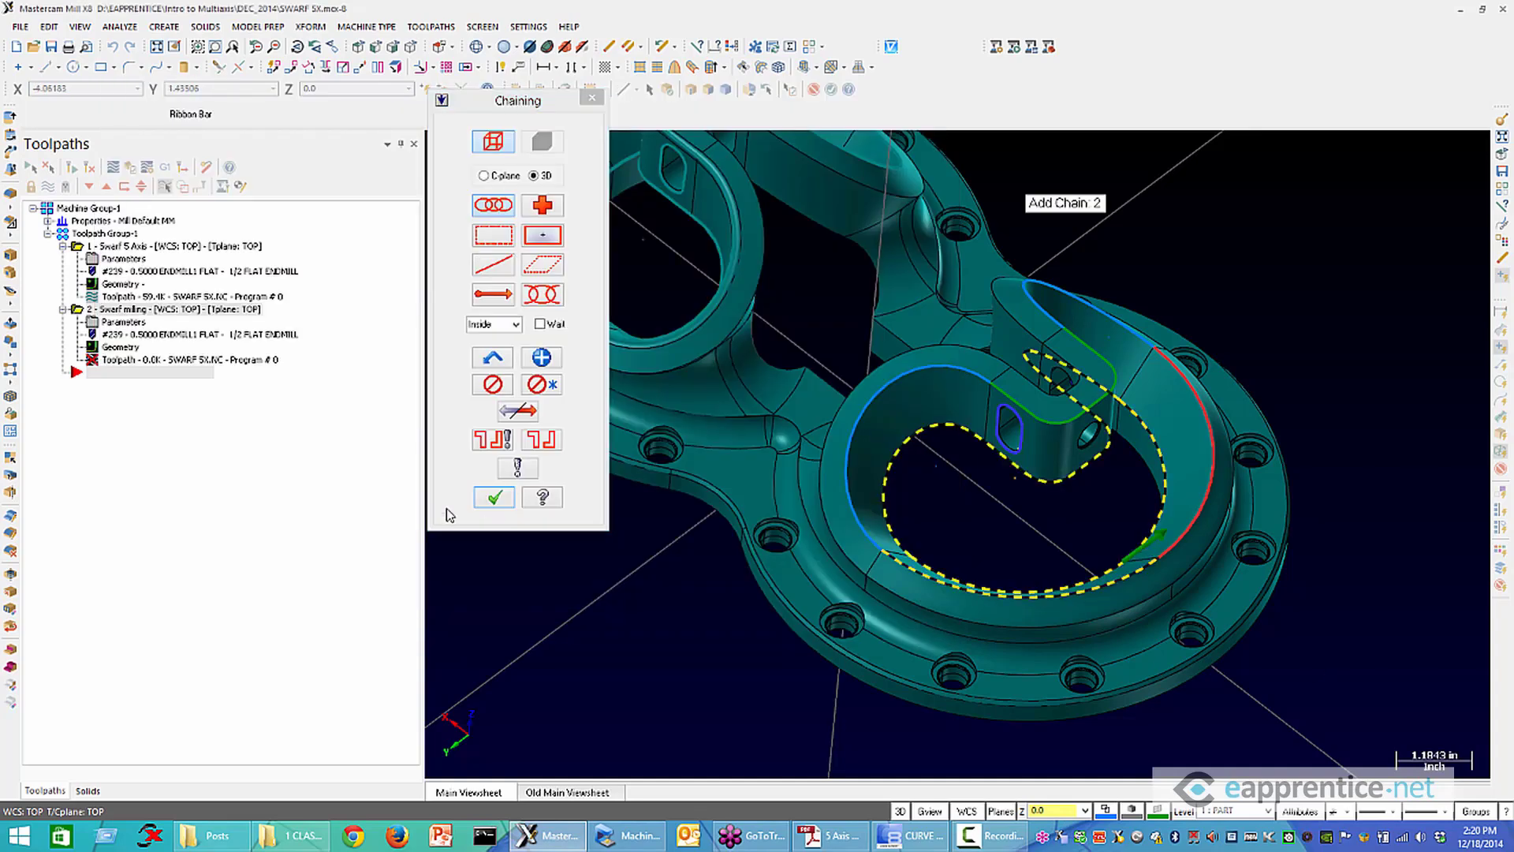
{"action": "left_click", "coordinate": [494, 497]}
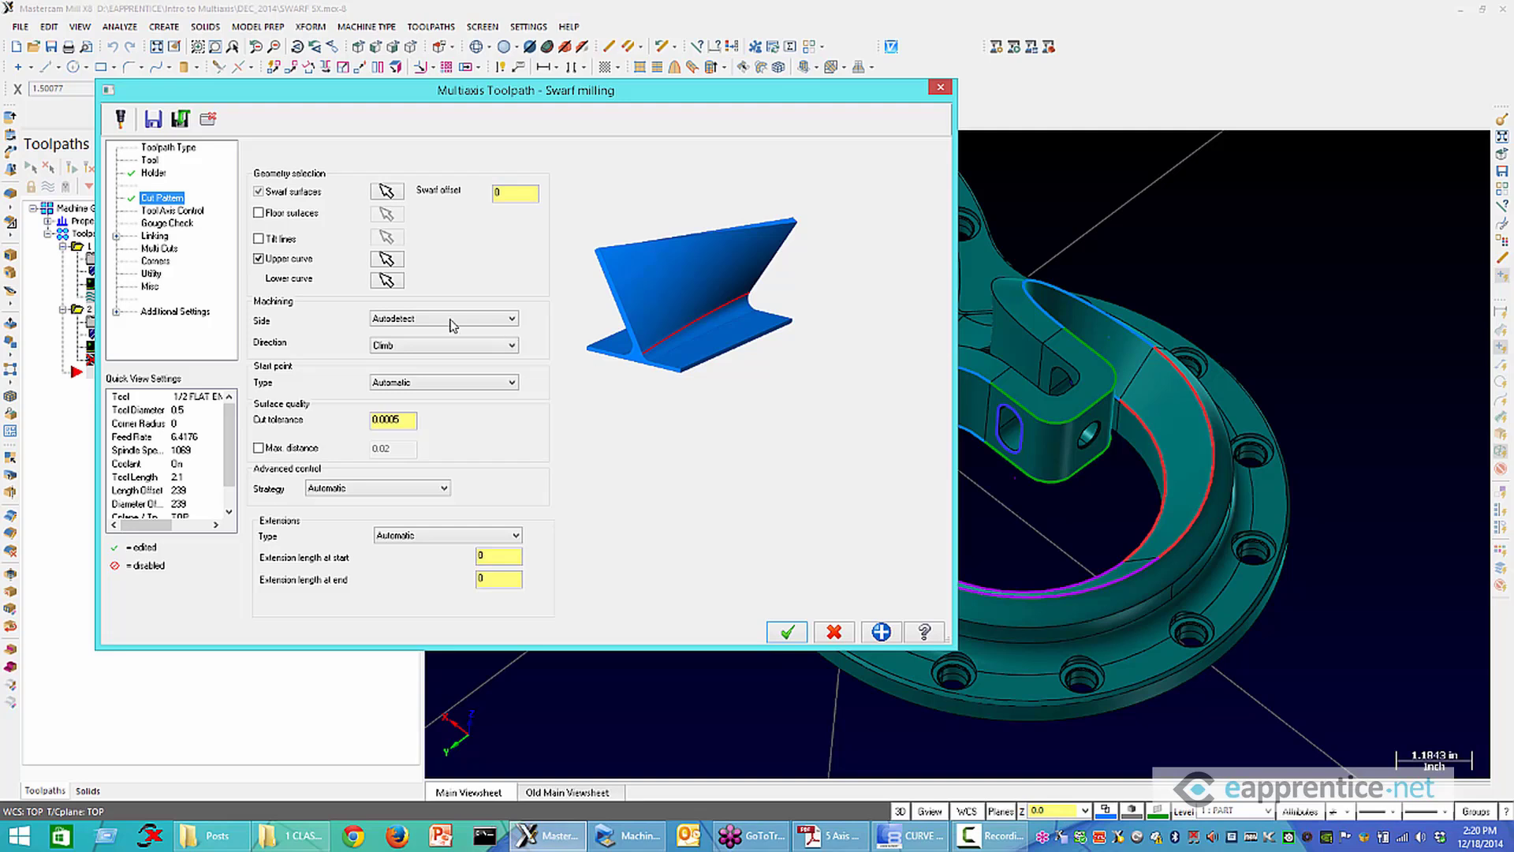
{"action": "left_click", "coordinate": [371, 322]}
{"action": "left_click", "coordinate": [398, 333]}
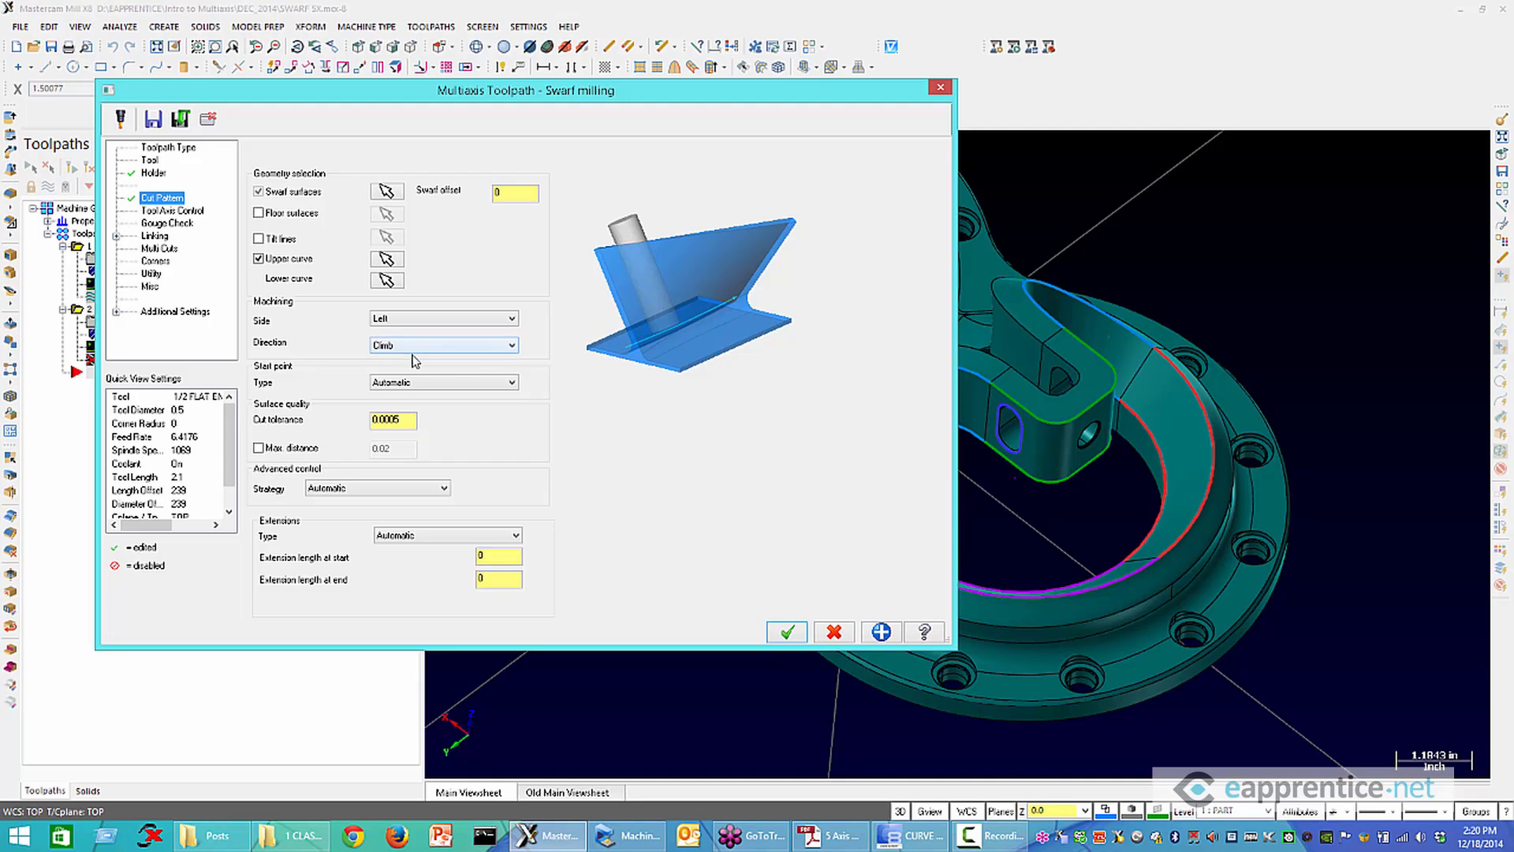
Set the start point type in the Swarf milling cut pattern to Exact
{"action": "left_click", "coordinate": [450, 383]}
{"action": "left_click", "coordinate": [409, 404]}
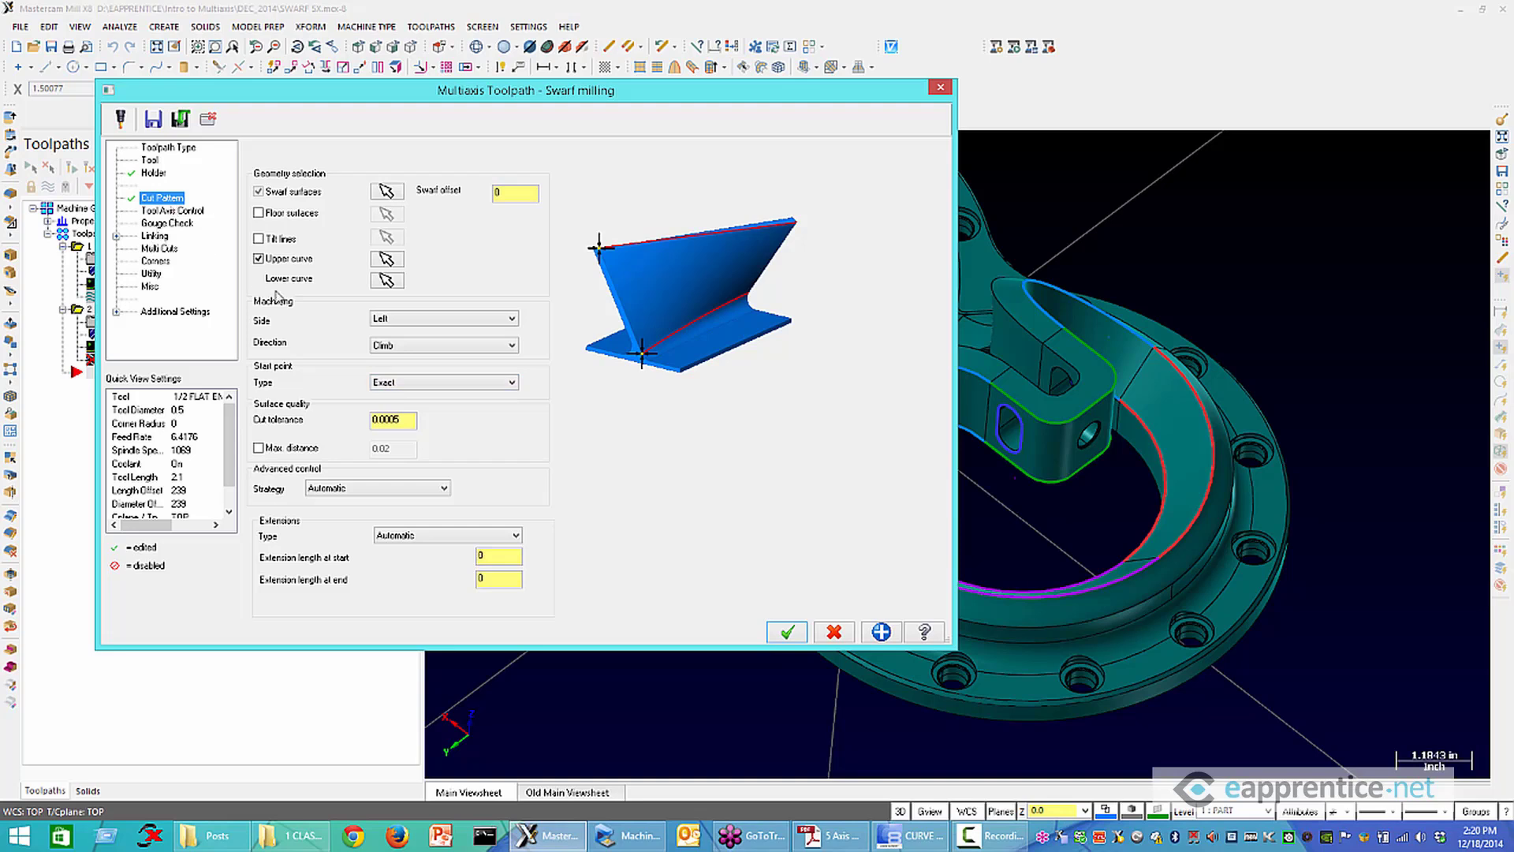
{"action": "left_click", "coordinate": [400, 384]}
{"action": "left_click", "coordinate": [394, 384]}
Enable the degouging check against swarf surfaces in the gouge check settings and set the gouge allowance to 0
{"action": "left_click", "coordinate": [160, 211]}
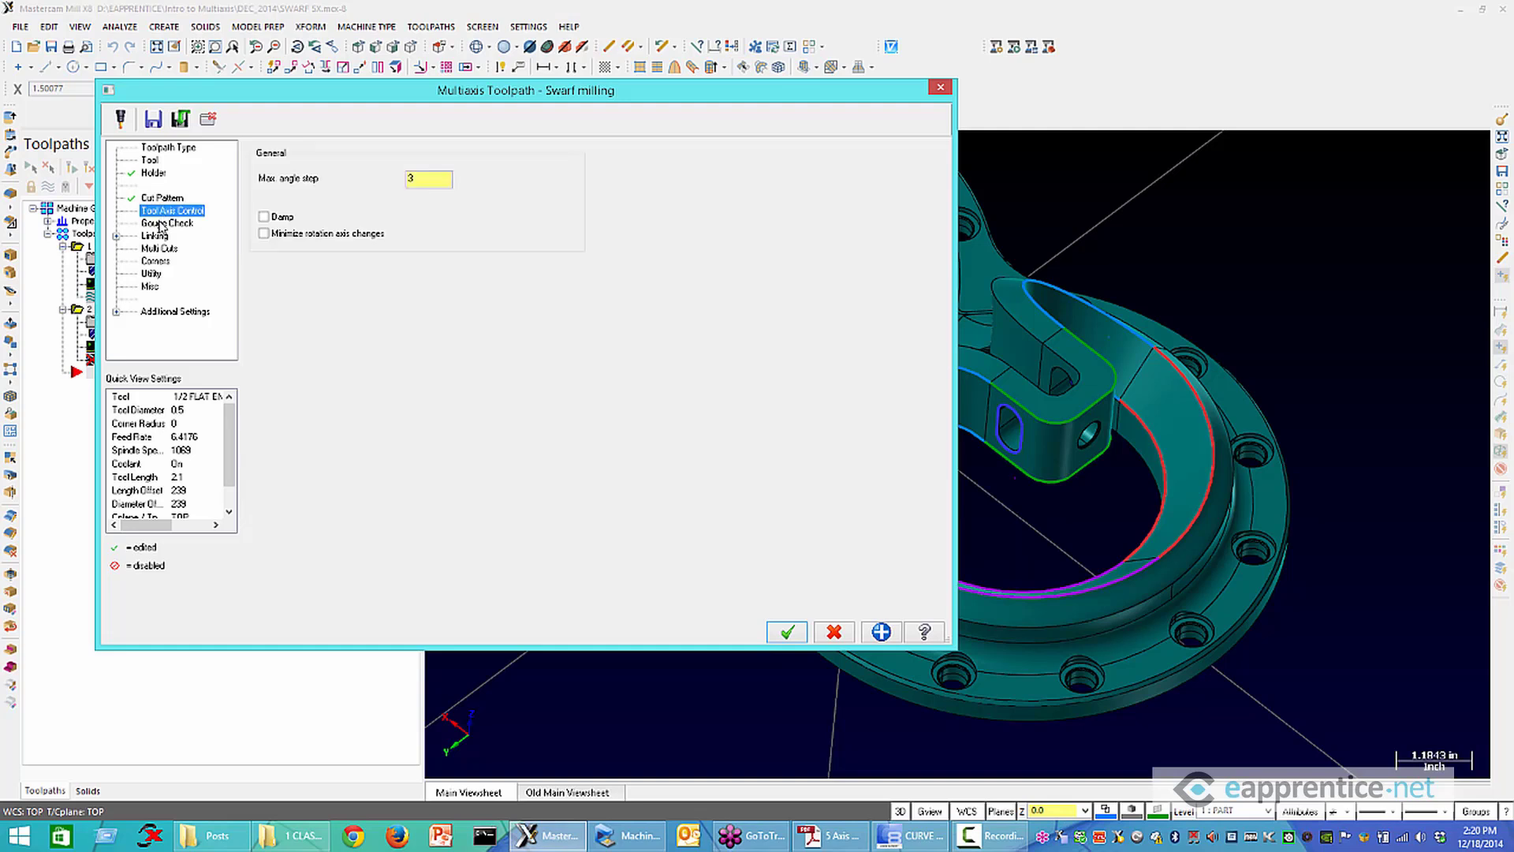
{"action": "left_click", "coordinate": [162, 224]}
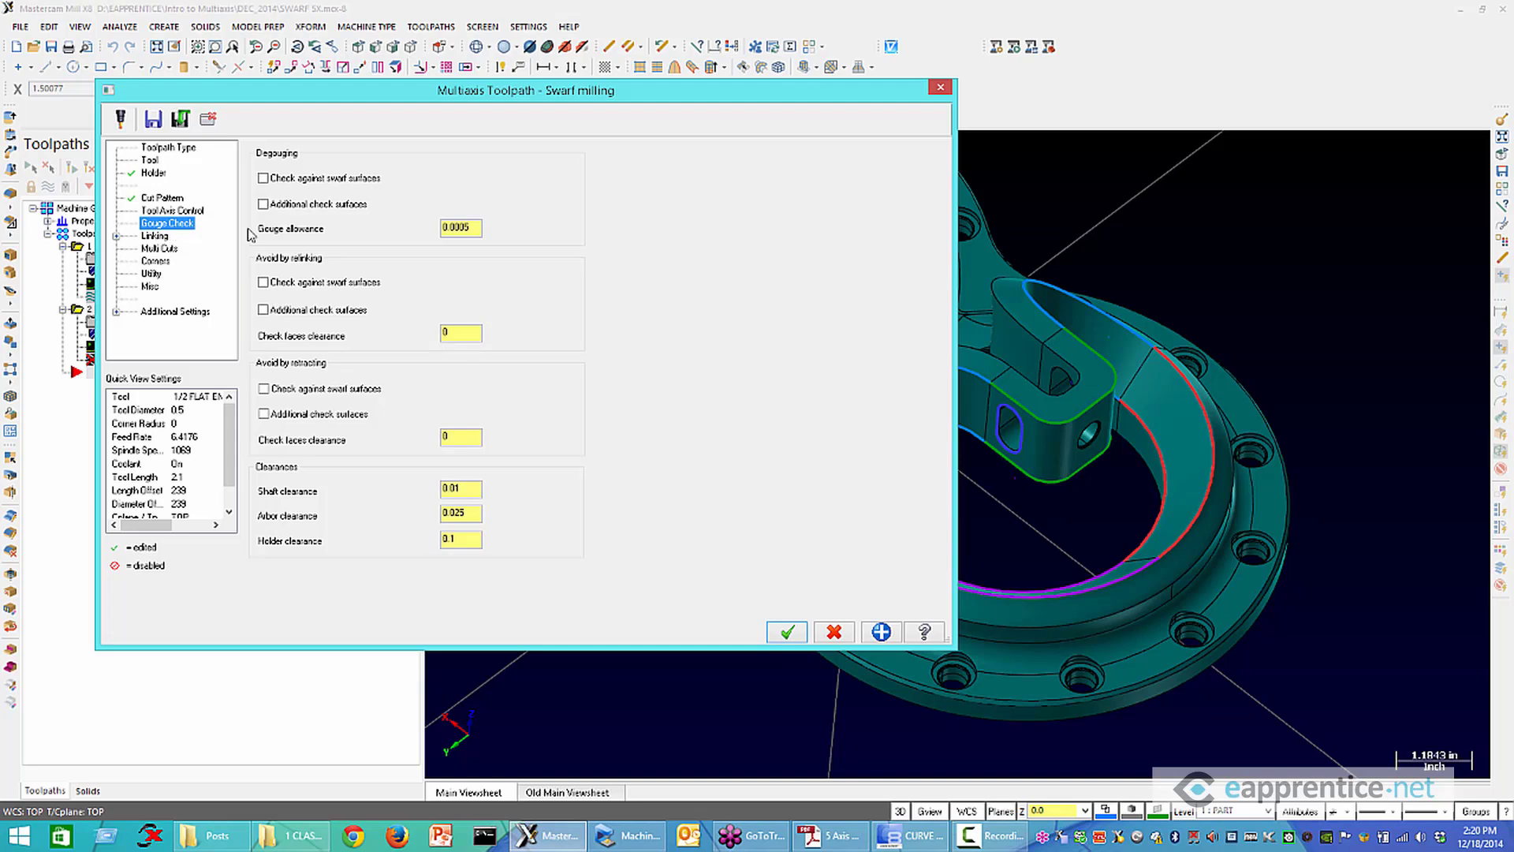
{"action": "left_click", "coordinate": [286, 180]}
{"action": "double_click", "coordinate": [473, 228]}
{"action": "type", "text": "0"}
{"action": "key", "text": "Tab"}
Review the linking and multi-cut settings, then accept the Swarf milling operation to generate its toolpath
{"action": "left_click", "coordinate": [154, 235]}
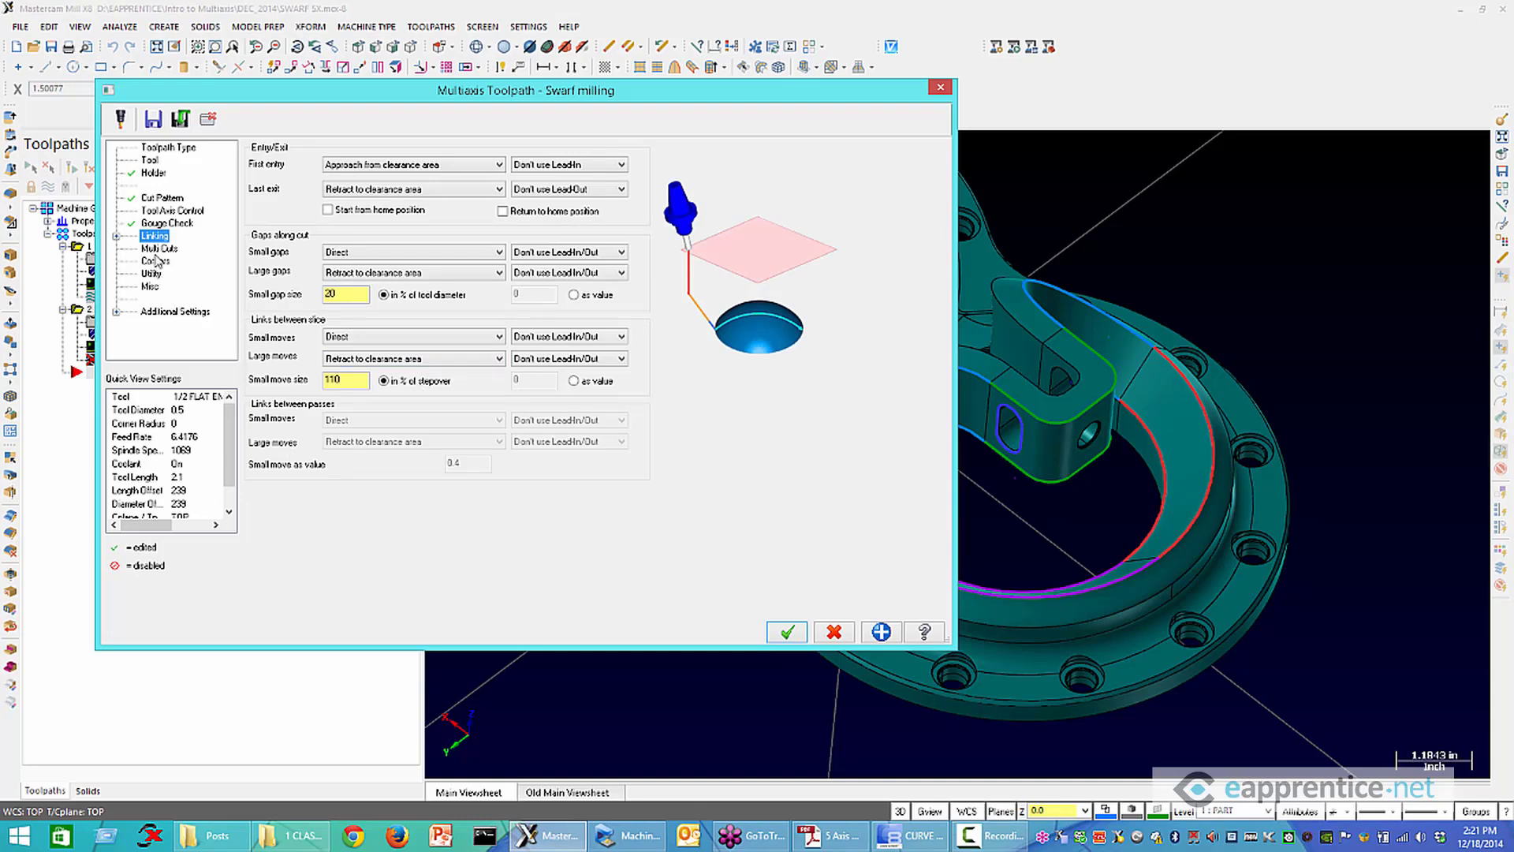
{"action": "left_click", "coordinate": [159, 249]}
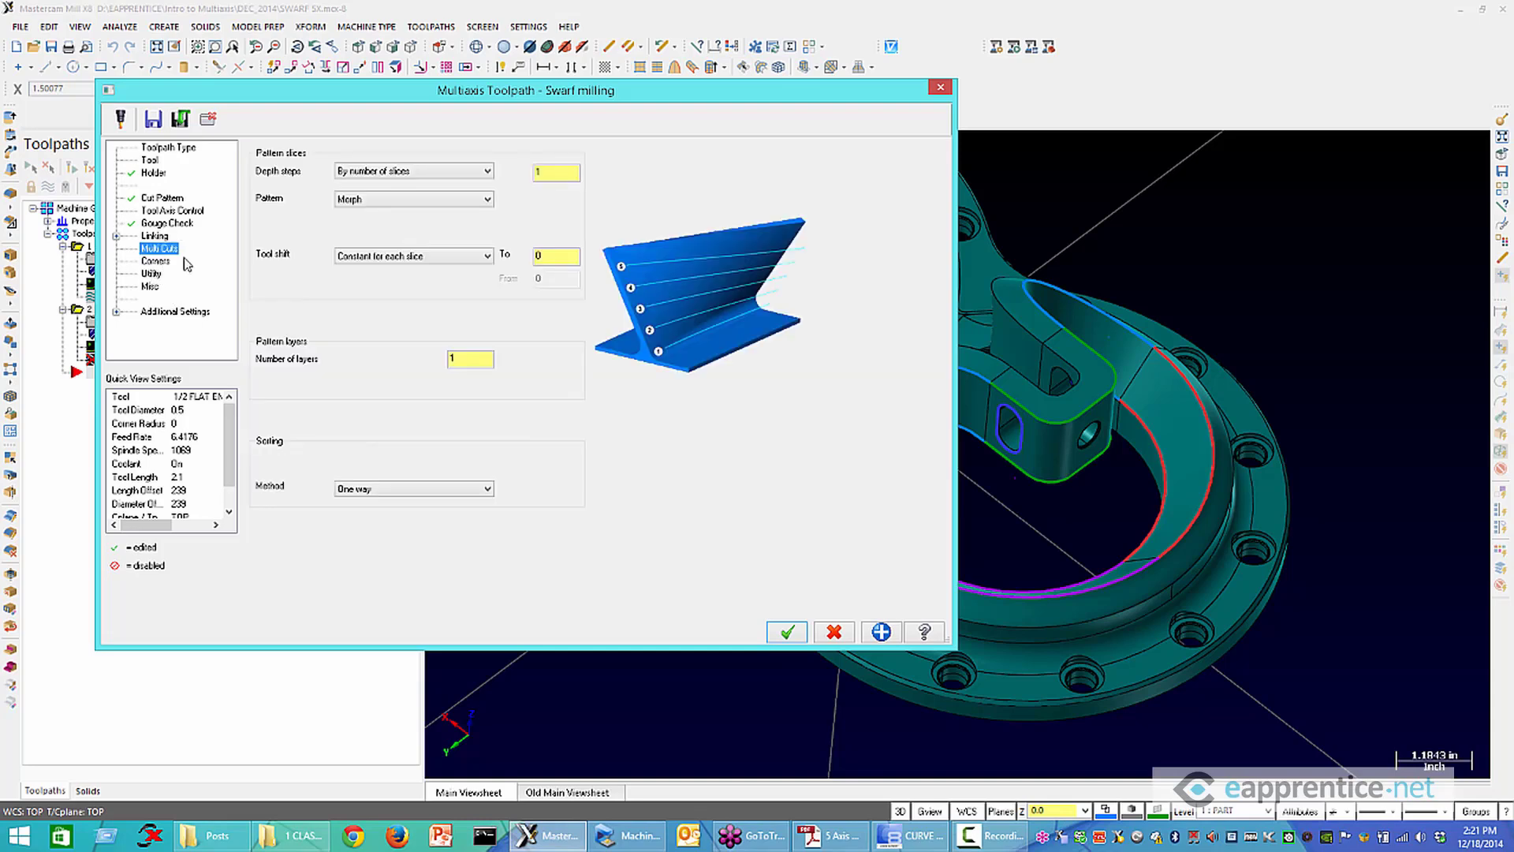
{"action": "left_click", "coordinate": [786, 632]}
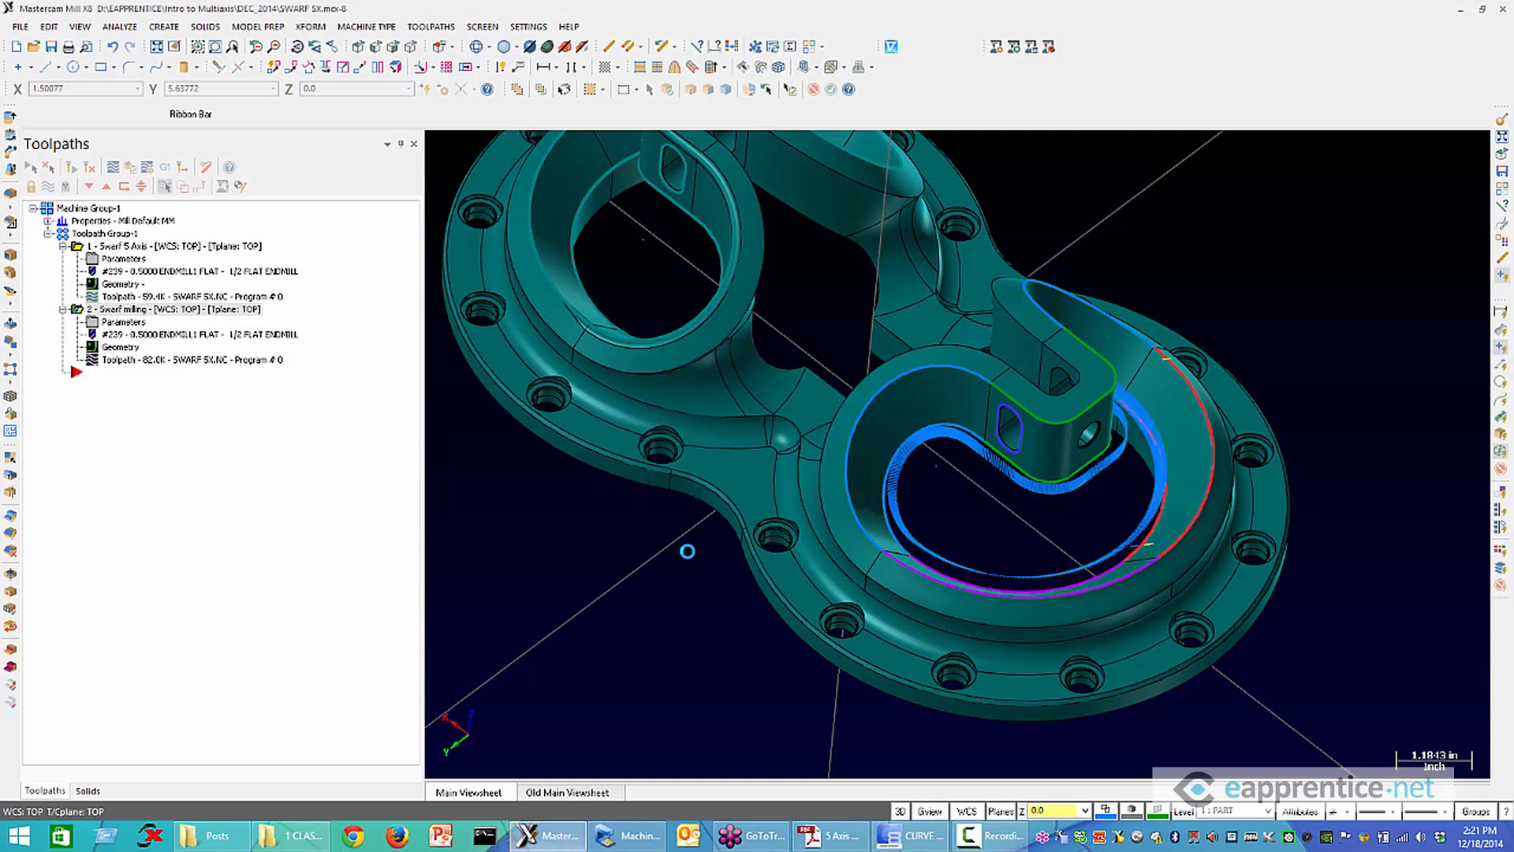
Backplot the Swarf milling toolpath and examine the tool's contact and tilt along the ring's inner wall from several angles
{"action": "middle_click_drag", "start_coordinate": [688, 552], "coordinate": [828, 500]}
{"action": "left_click", "coordinate": [115, 168]}
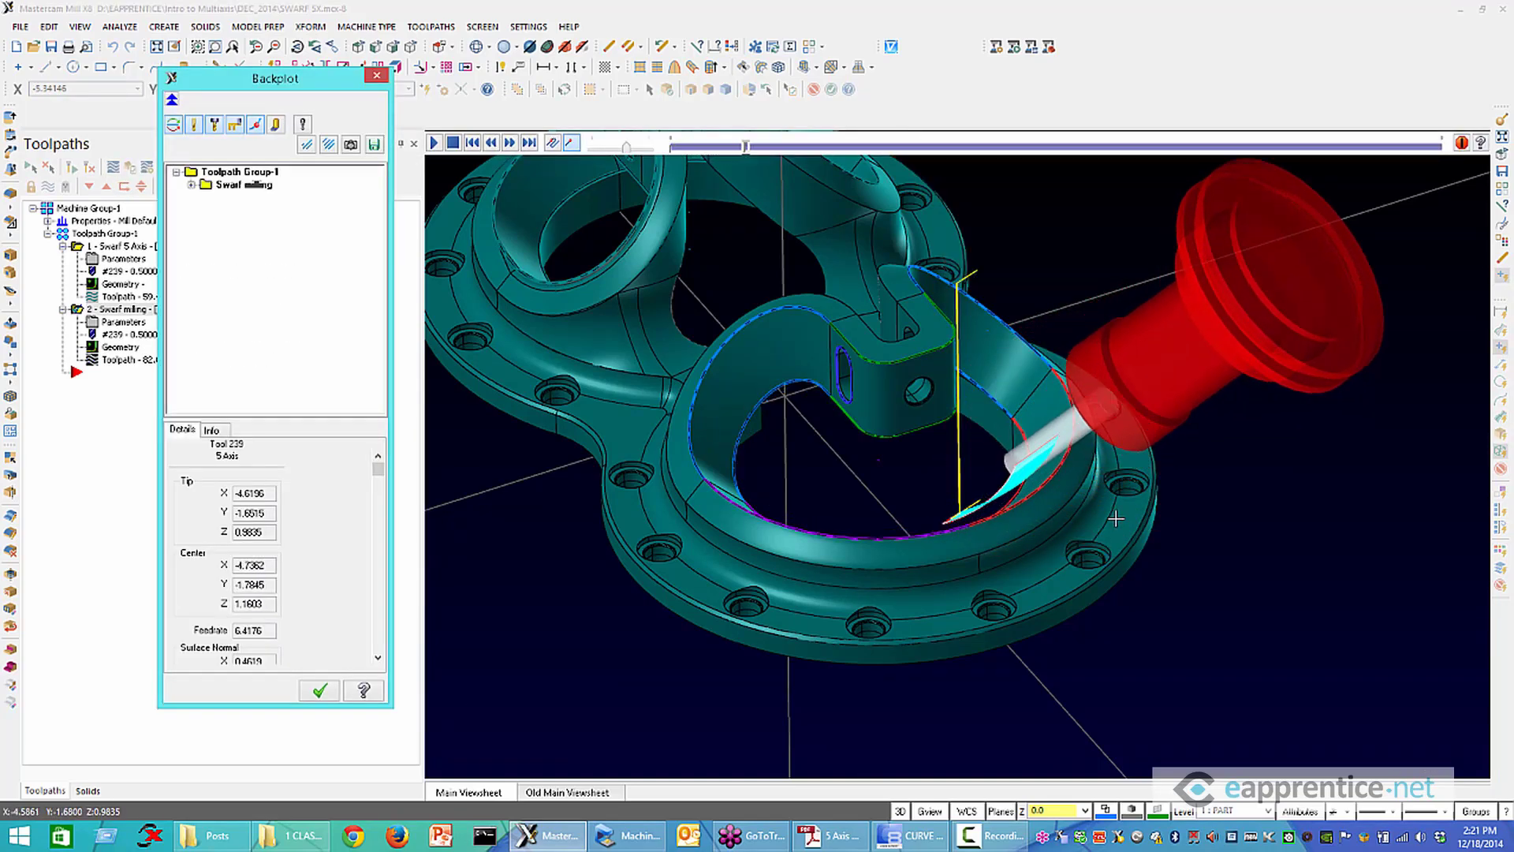
{"action": "scroll", "coordinate": [1116, 518], "scroll_direction": "up", "scroll_amount": 4}
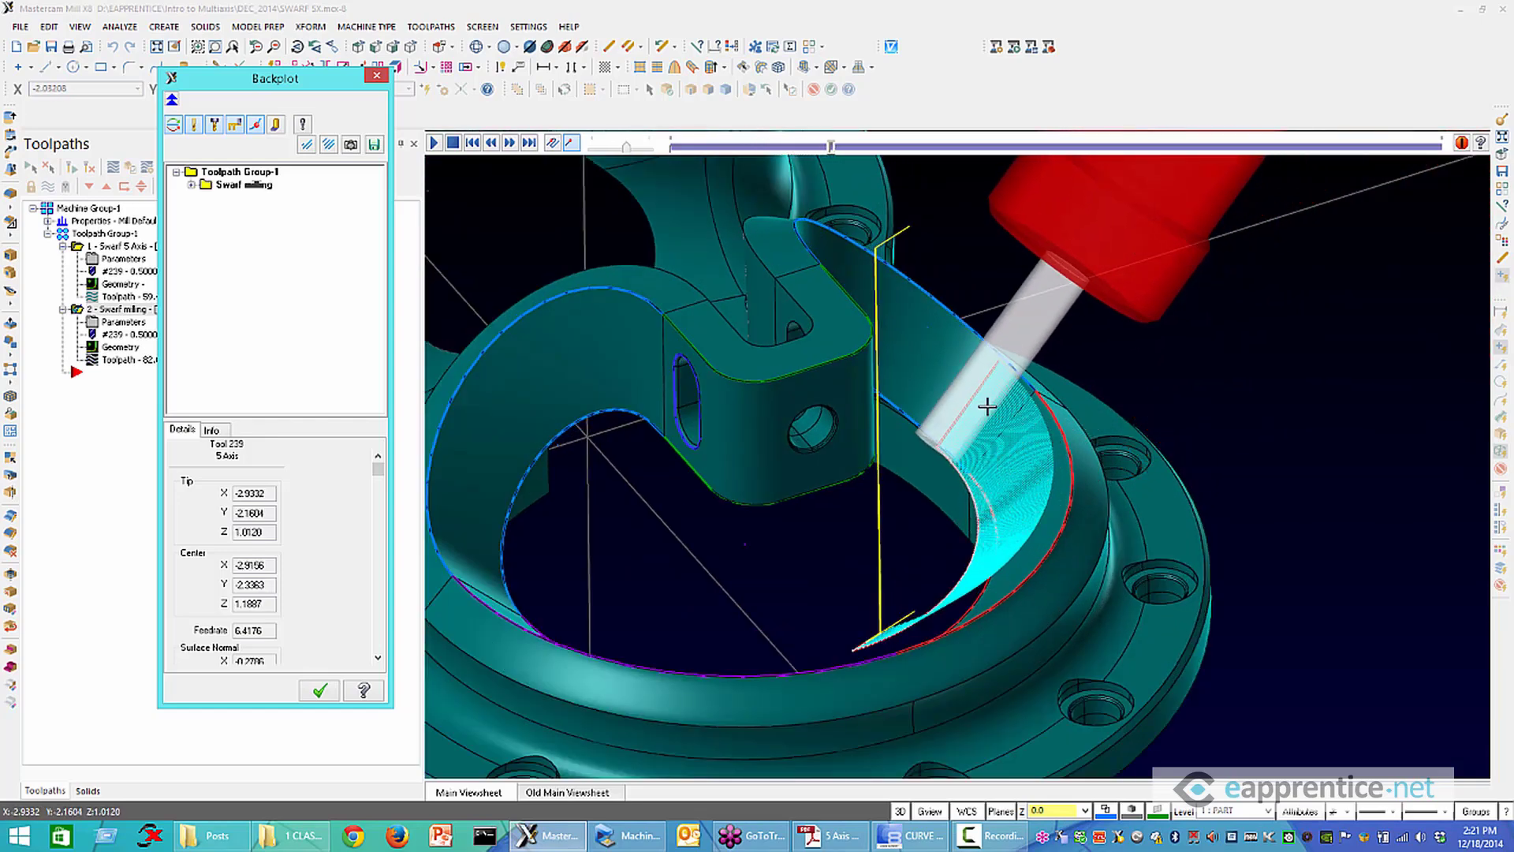
{"action": "scroll", "coordinate": [987, 412], "scroll_direction": "up", "scroll_amount": 4}
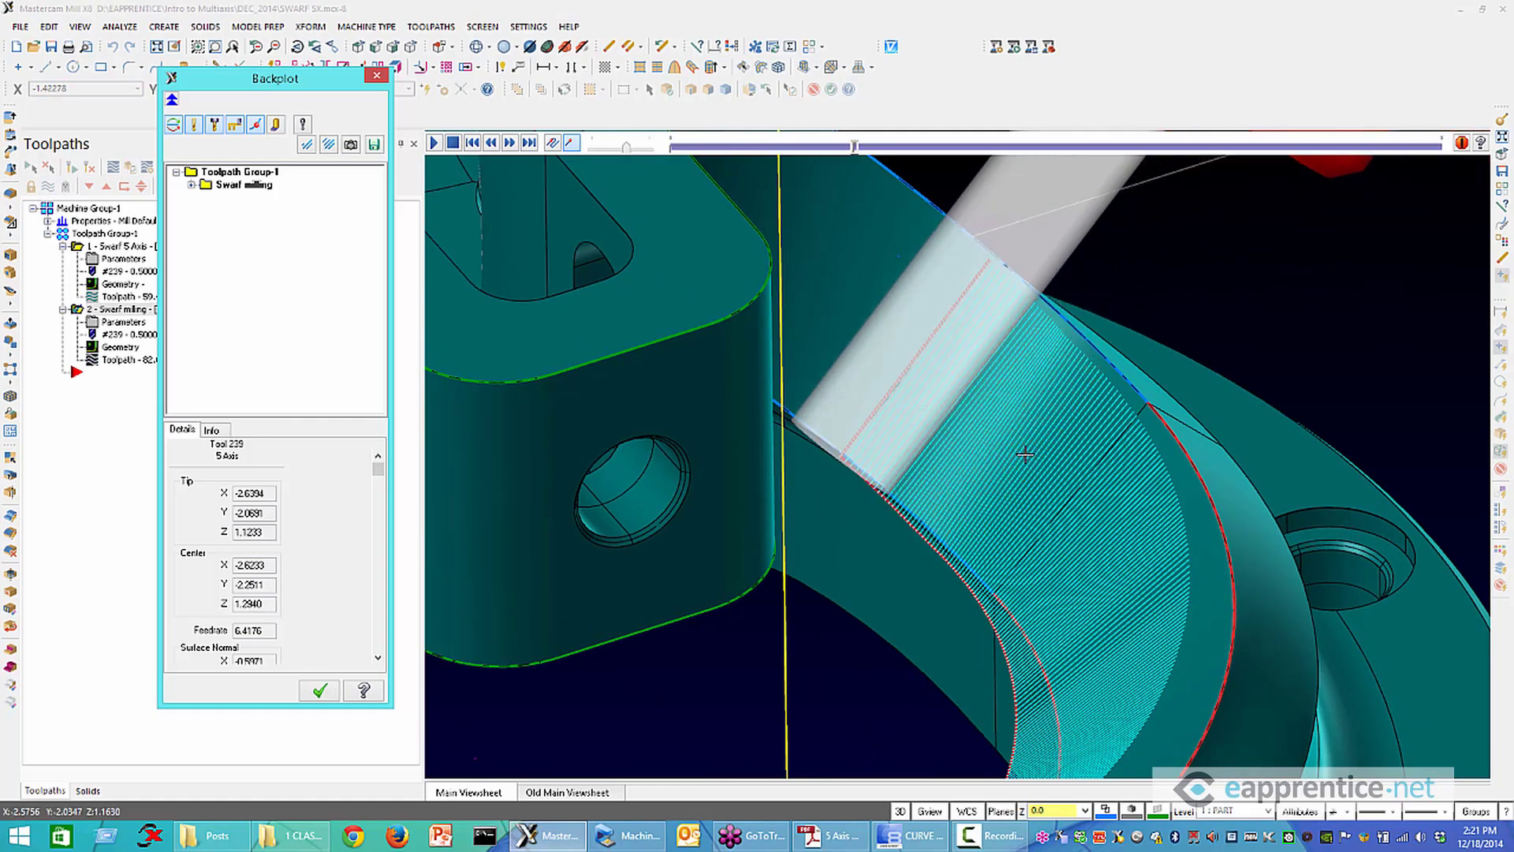
{"action": "middle_click_drag", "start_coordinate": [1025, 455], "coordinate": [1001, 584]}
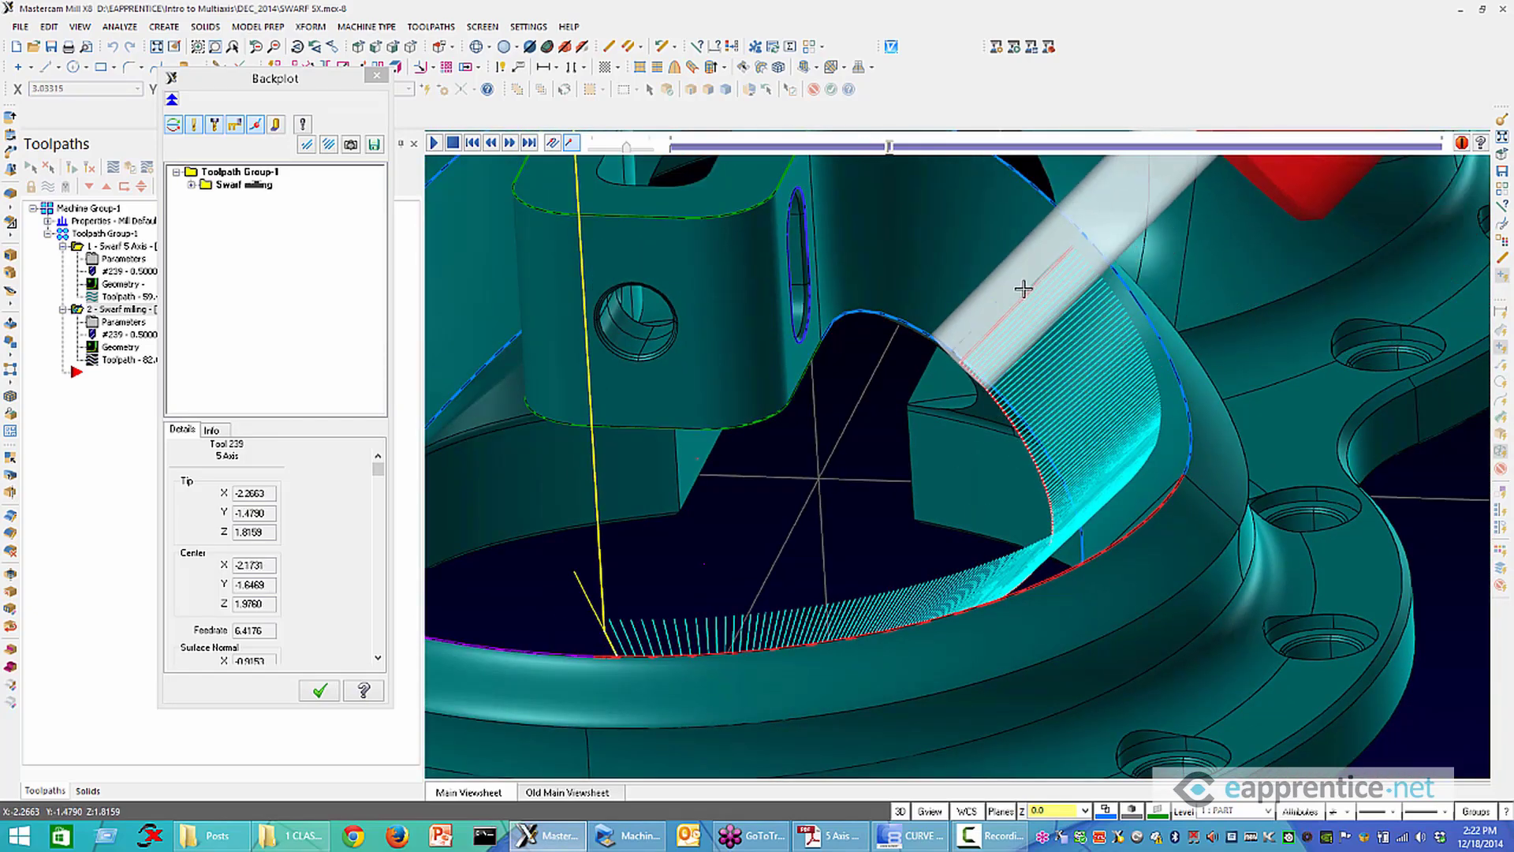
{"action": "scroll", "coordinate": [1025, 300], "scroll_direction": "down", "scroll_amount": 2}
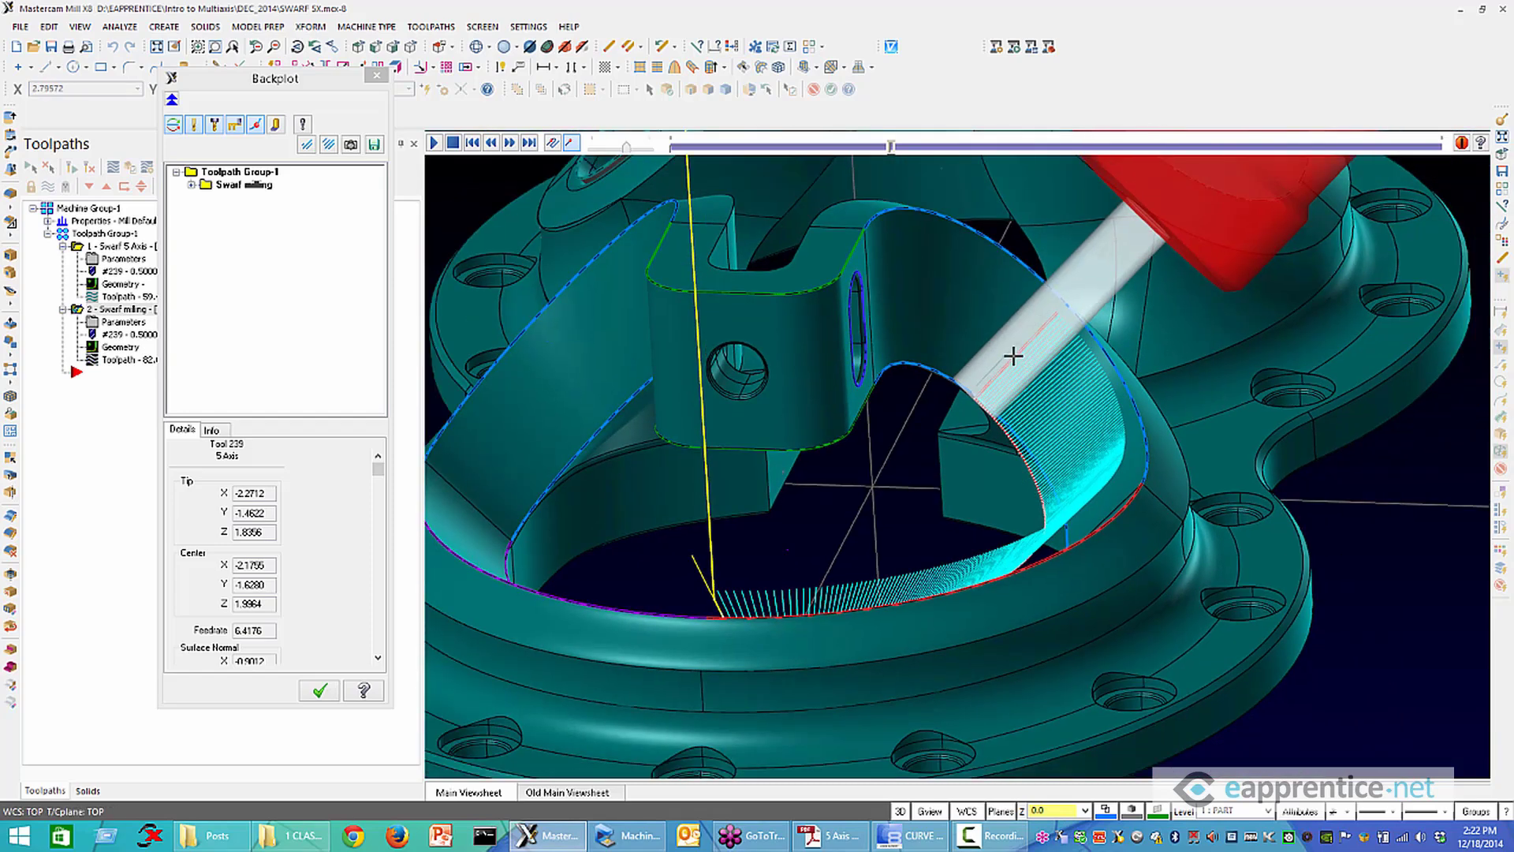
{"action": "middle_click_drag", "start_coordinate": [1004, 389], "coordinate": [1048, 402]}
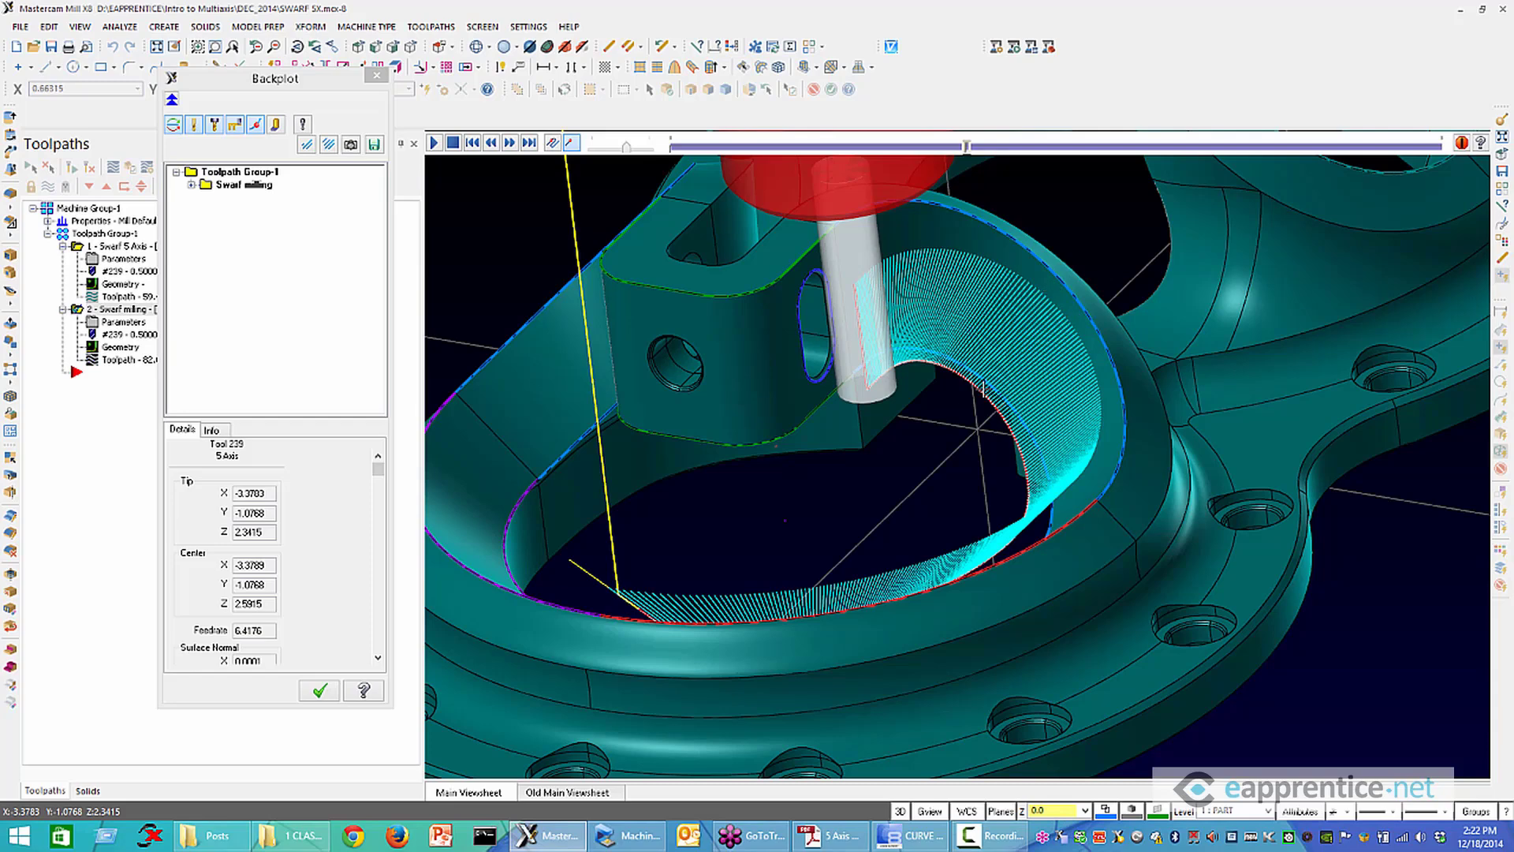
{"action": "scroll", "coordinate": [1015, 503], "scroll_direction": "down", "scroll_amount": 3}
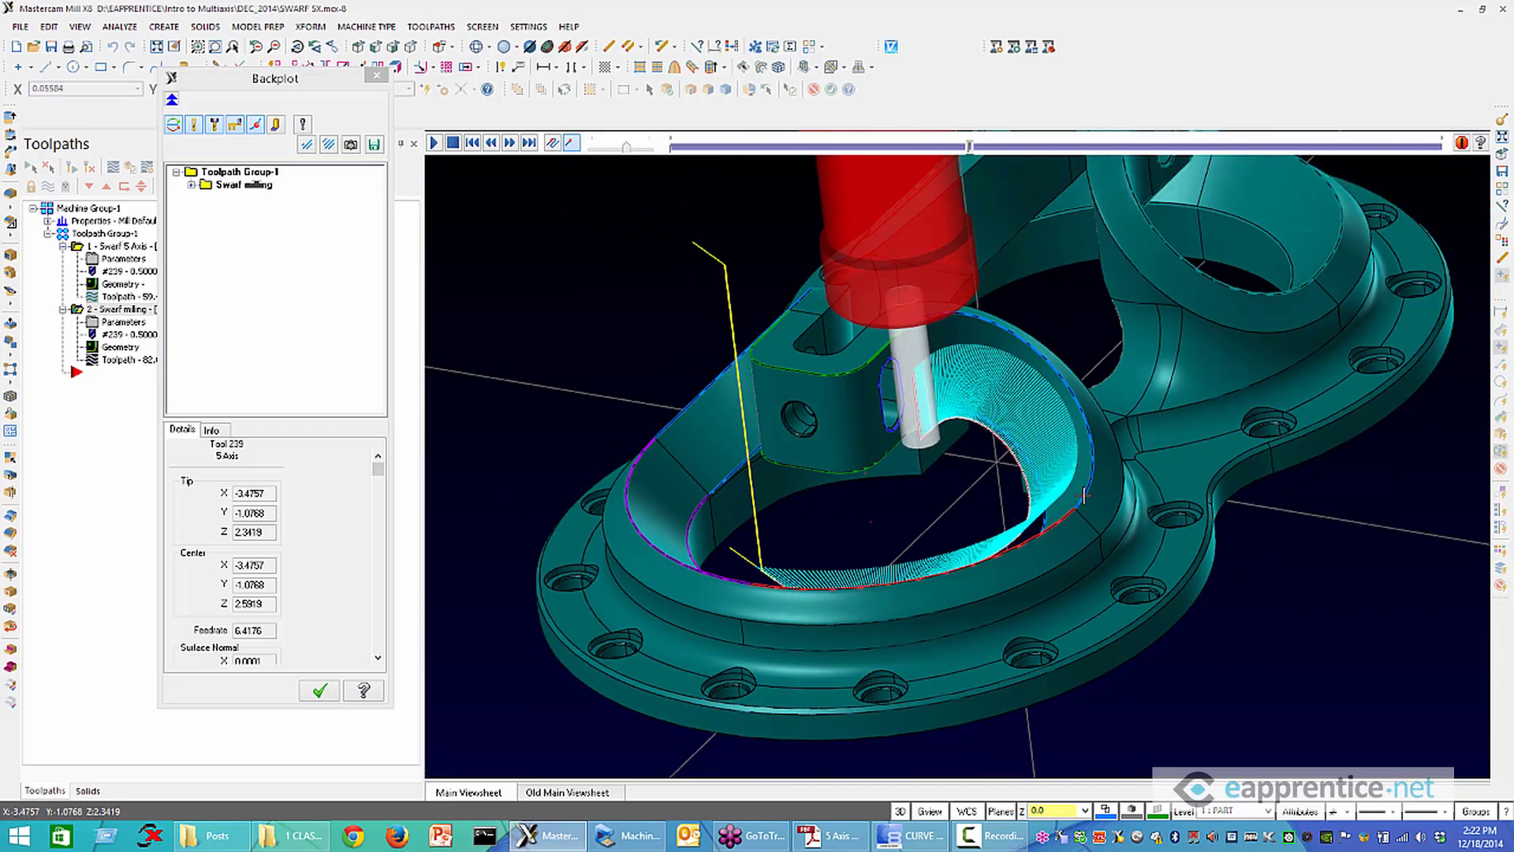
{"action": "key", "text": "Escape"}
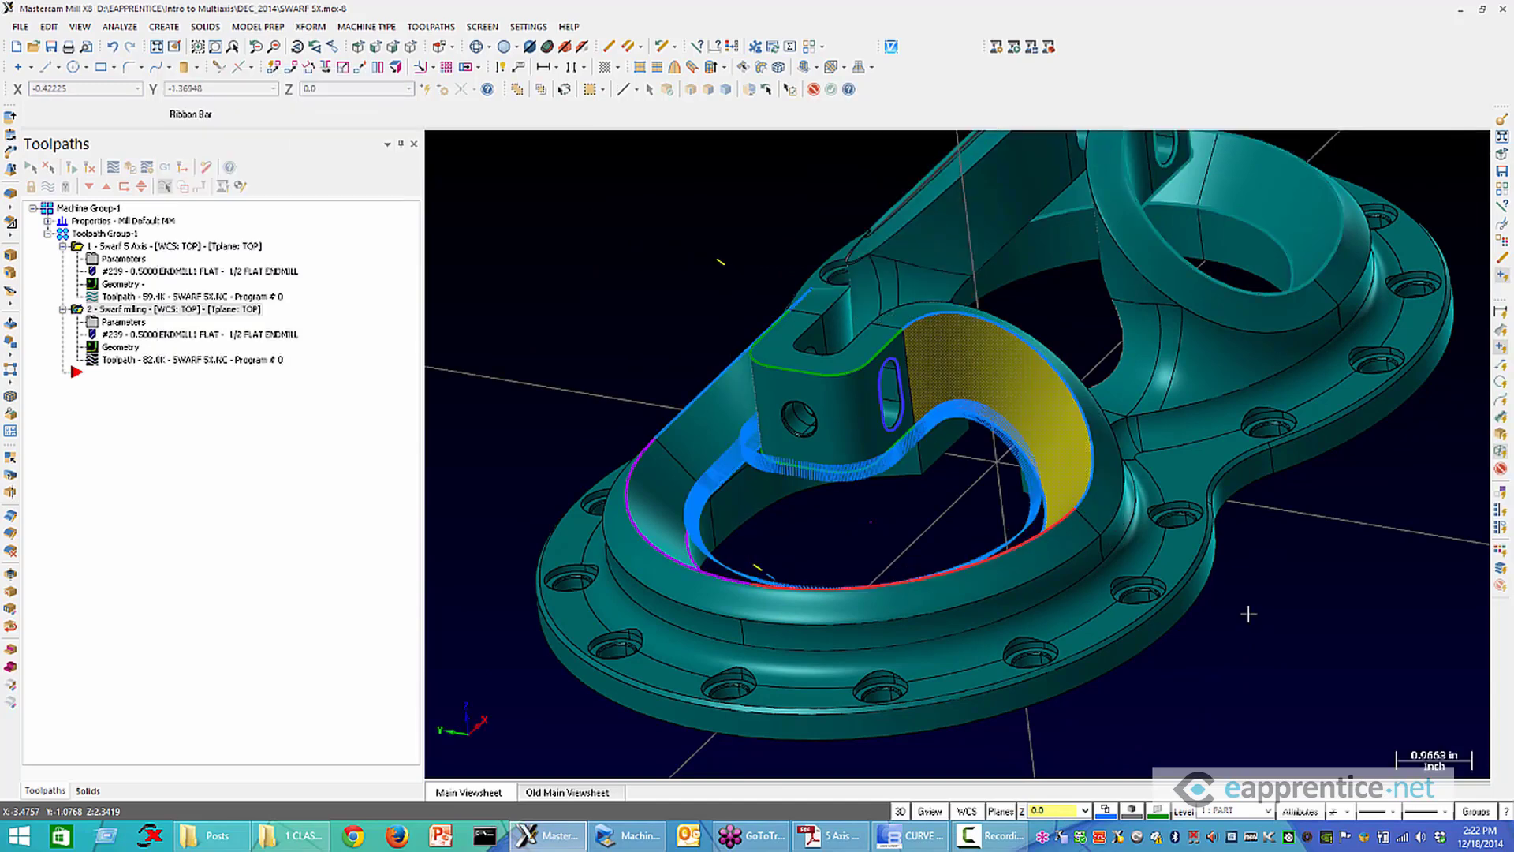
Isolate the curved inner wall face to inspect it against the toolpath, and restore the hidden geometry
{"action": "key", "text": "alt+e"}
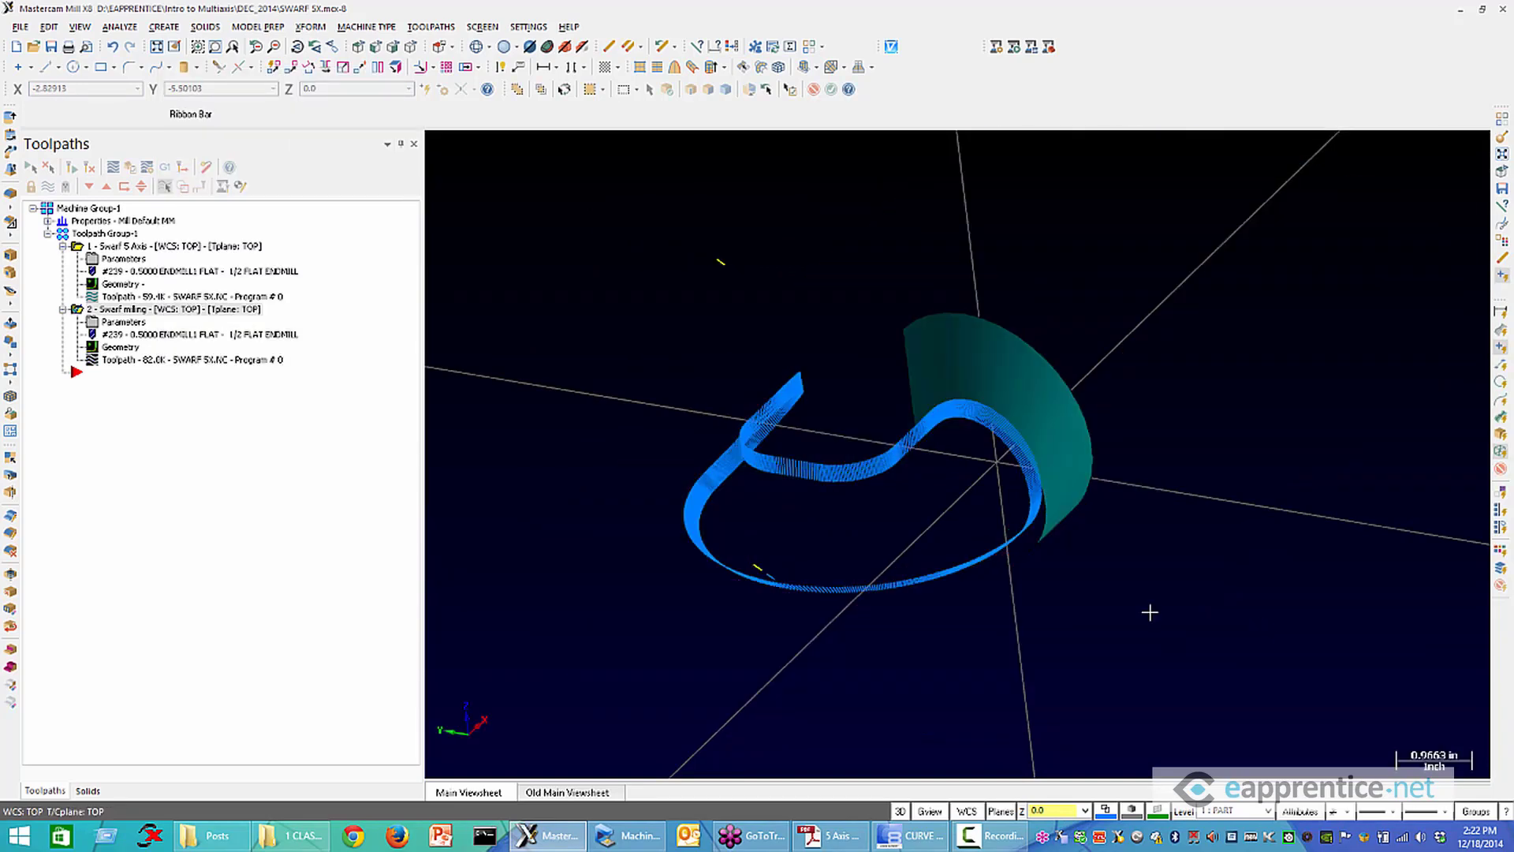
{"action": "mouse_move", "coordinate": [1152, 615]}
{"action": "middle_mouse_down"}
{"action": "mouse_move", "coordinate": [1190, 717]}
{"action": "mouse_move", "coordinate": [1161, 584]}
{"action": "mouse_move", "coordinate": [1025, 473]}
{"action": "middle_mouse_up"}
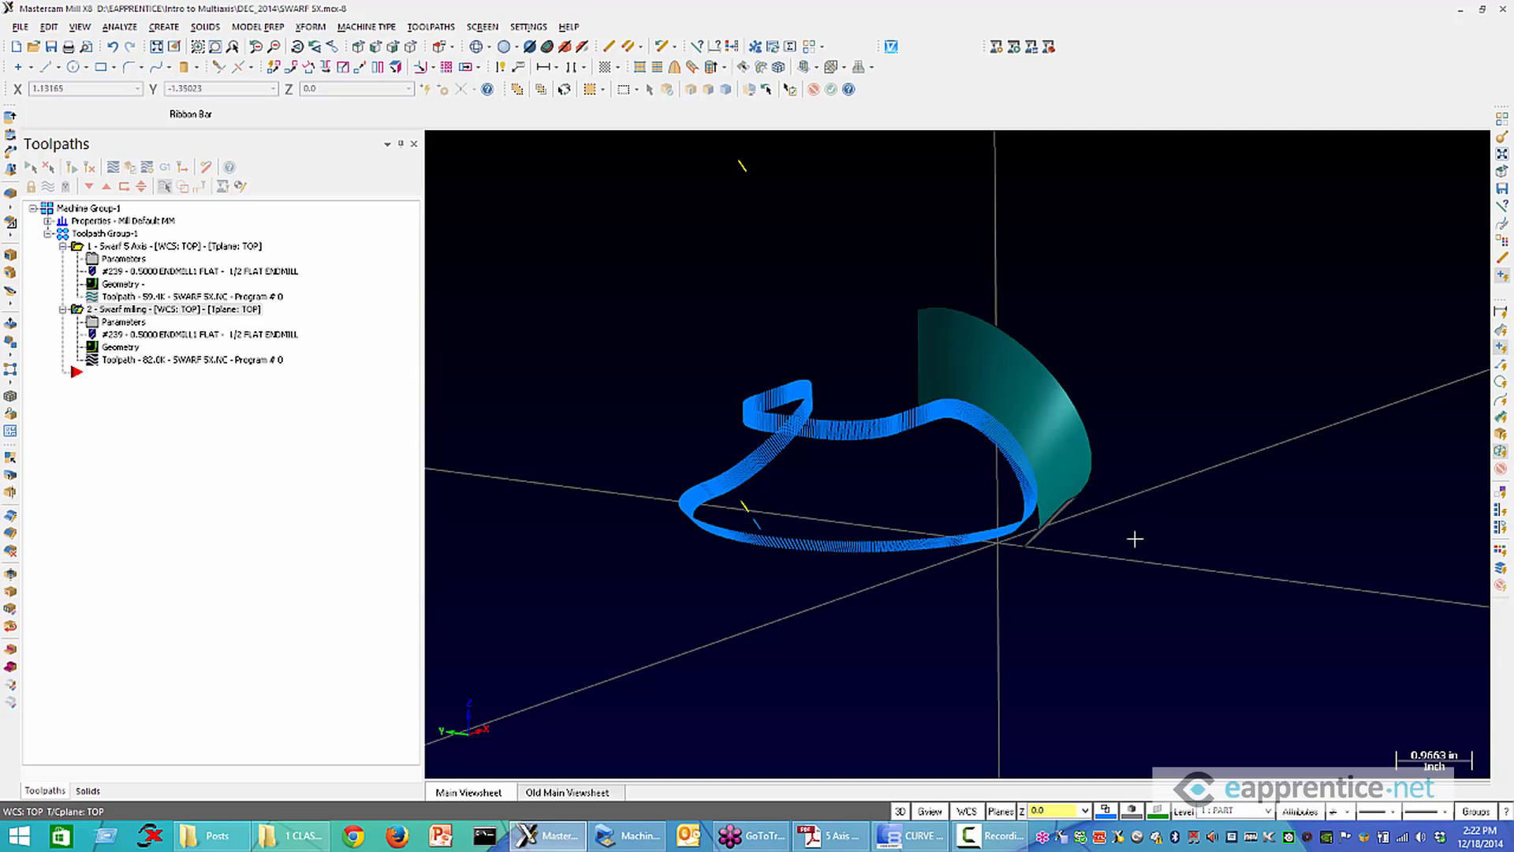
{"action": "key", "text": "alt+e"}
{"action": "middle_click_drag", "start_coordinate": [1136, 538], "coordinate": [927, 488]}
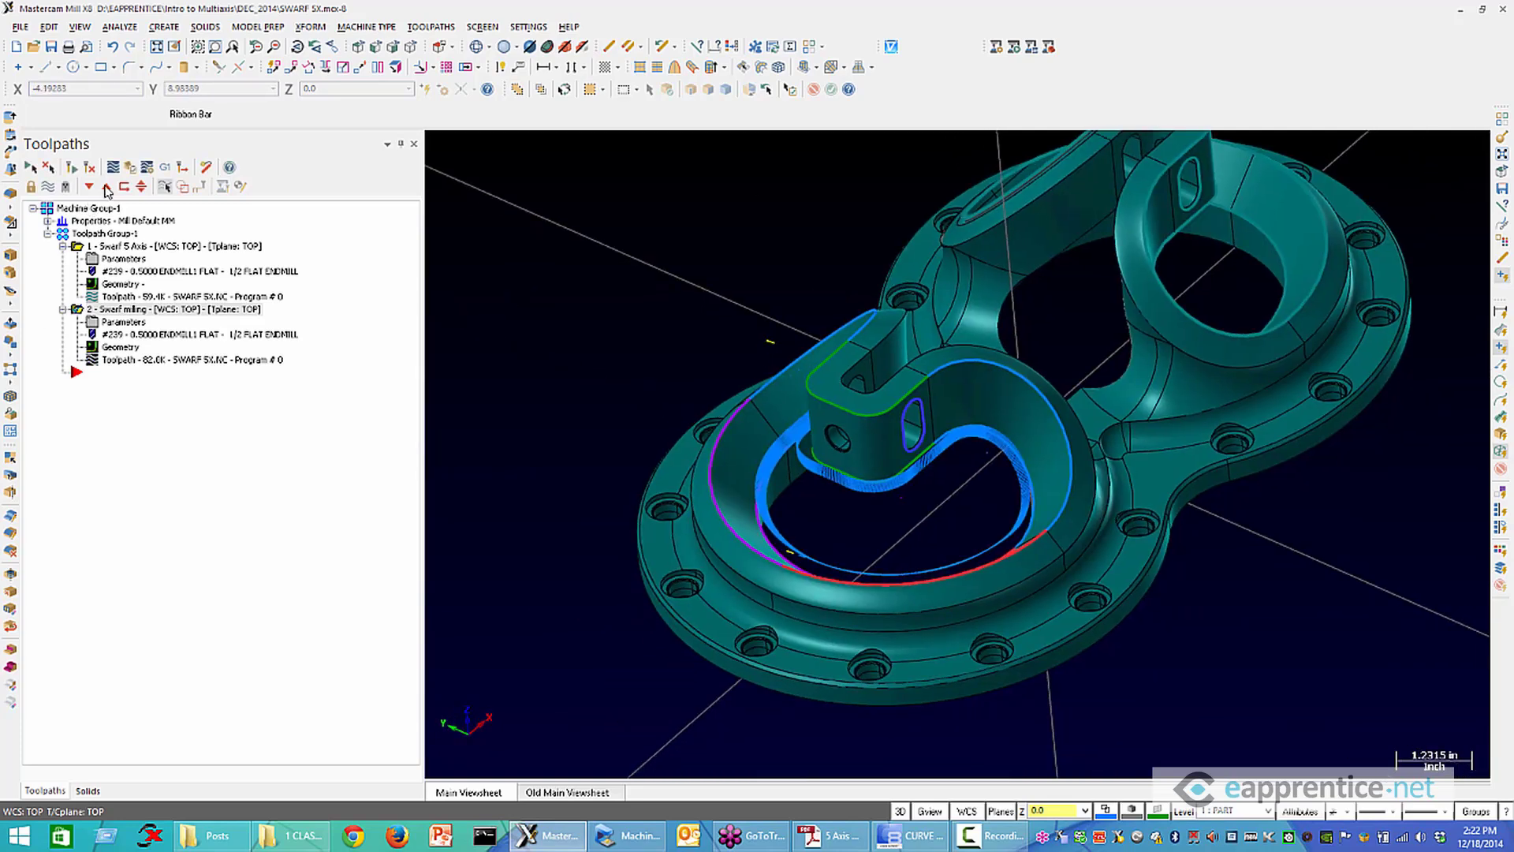
Backplot the Swarf milling toolpath again to check the tool motion around the ring wall and slotted boss
{"action": "left_click", "coordinate": [113, 167]}
{"action": "key", "text": "s"}
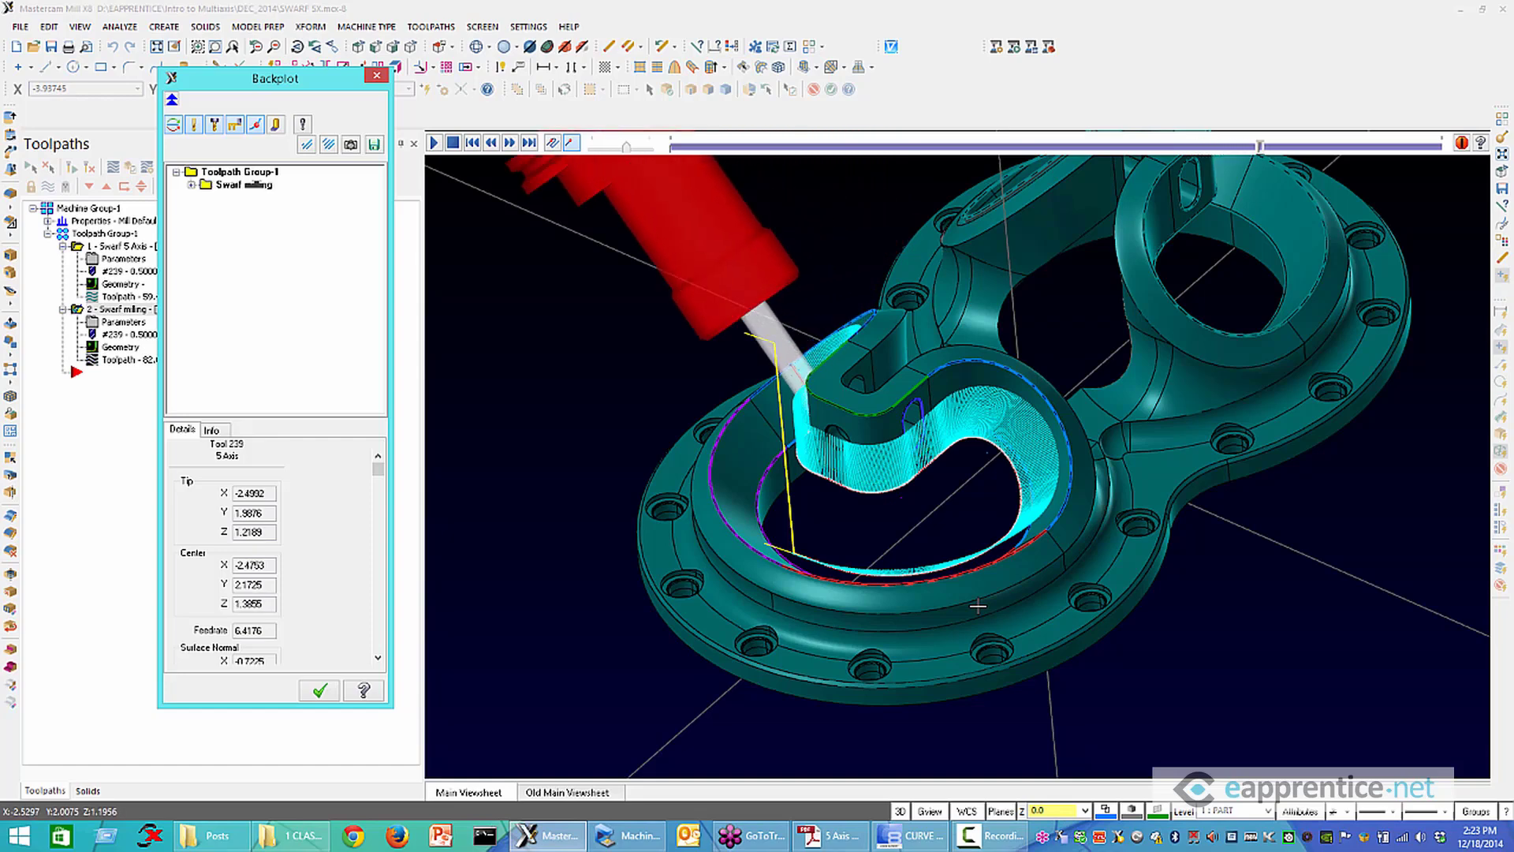
{"action": "left_click", "coordinate": [320, 690]}
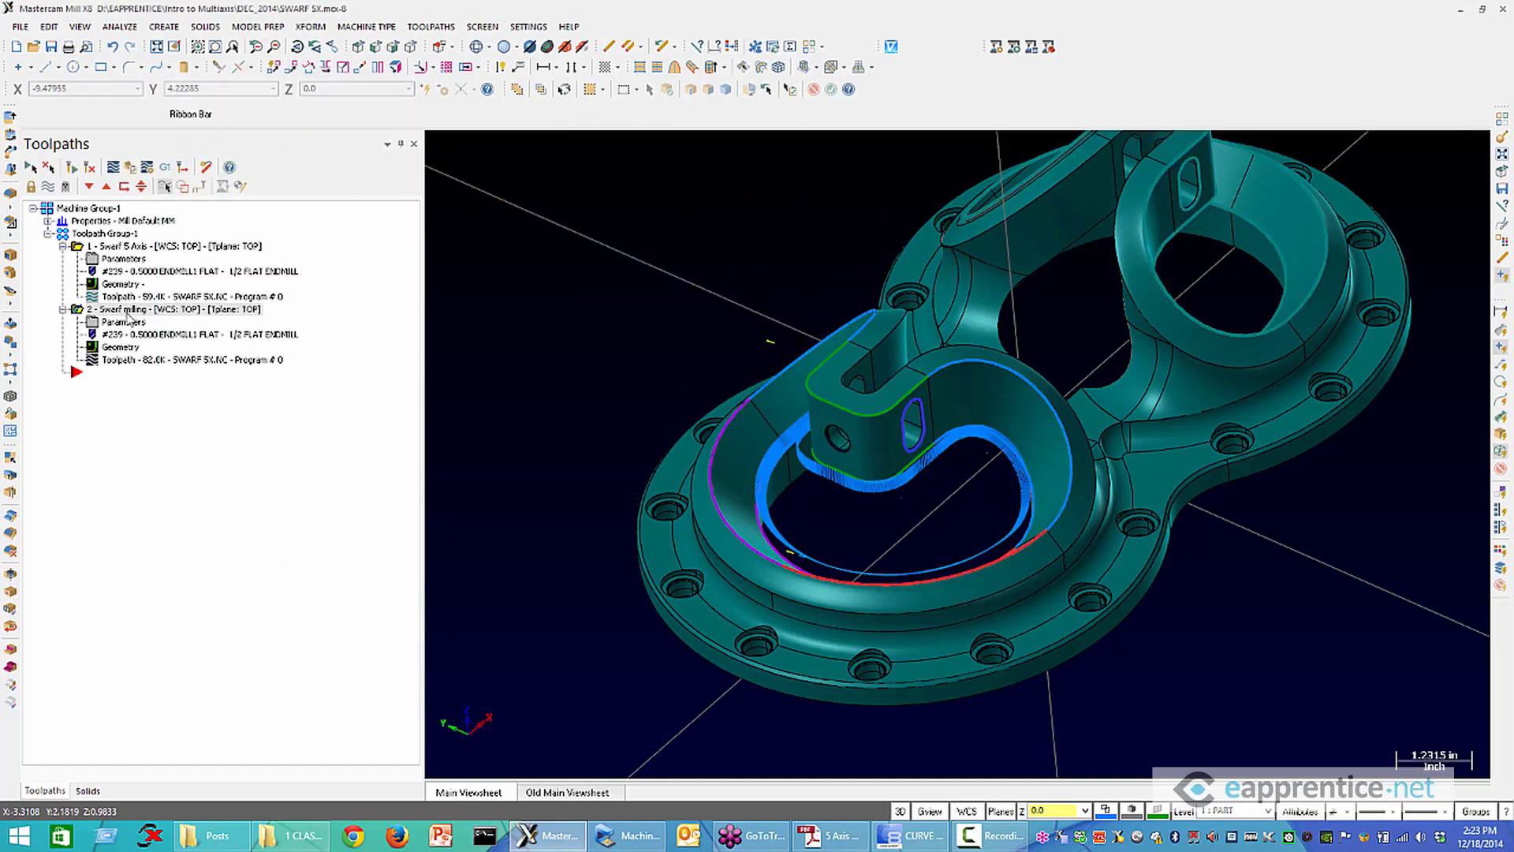
Open the Swarf milling operation's parameters and review the depth step options for its multiple cuts
{"action": "left_click", "coordinate": [125, 322]}
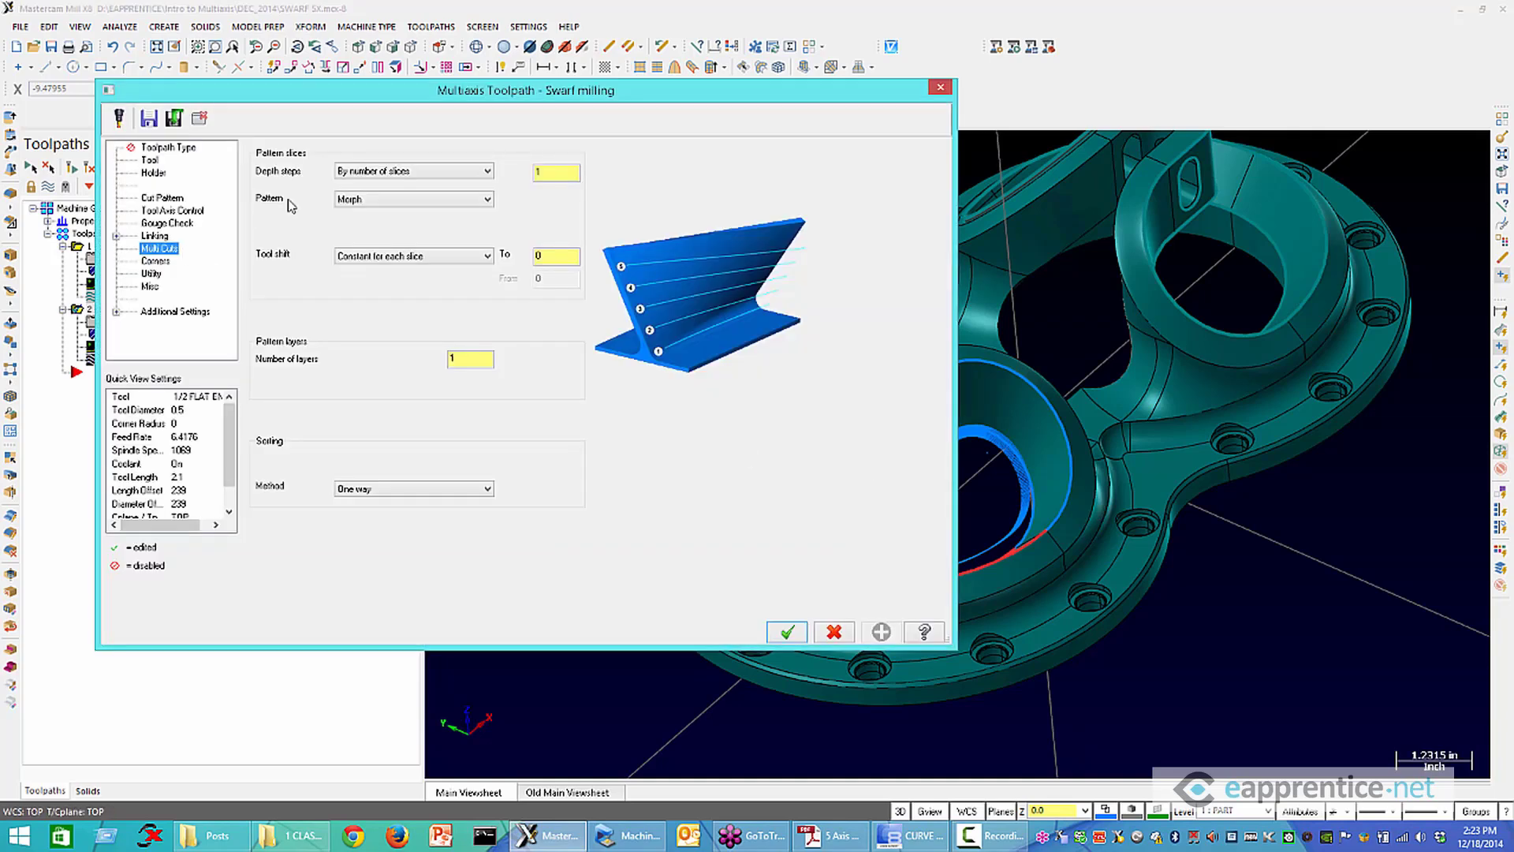
{"action": "left_click", "coordinate": [380, 175]}
{"action": "left_click", "coordinate": [345, 165]}
{"action": "left_click", "coordinate": [380, 171]}
{"action": "left_click", "coordinate": [375, 195]}
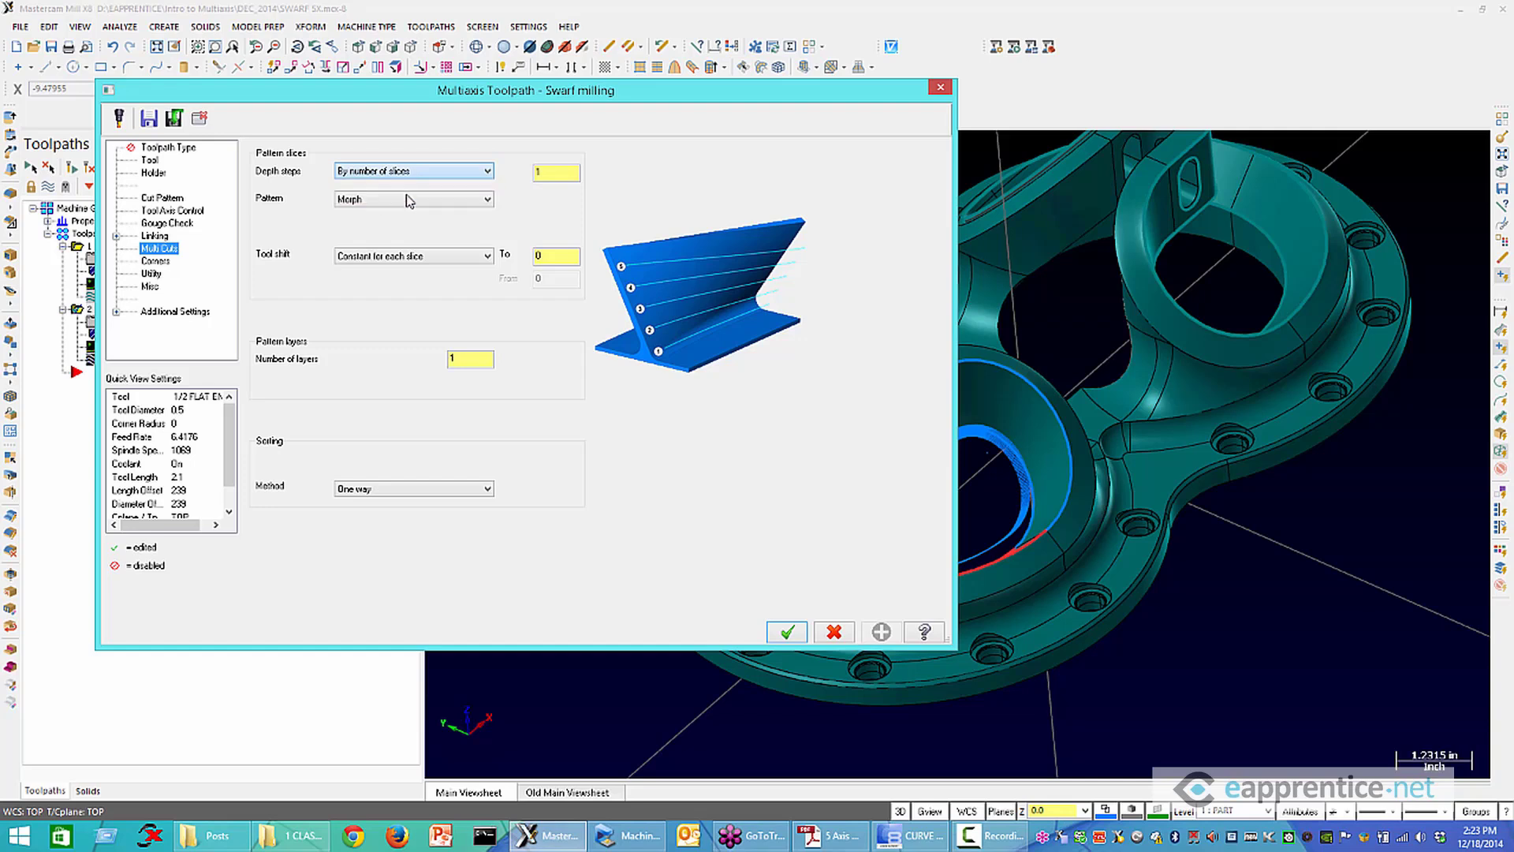
Try depth steps by slice distance, review the pattern choices, and return the depth steps to By number of slices
{"action": "double_click", "coordinate": [542, 172]}
{"action": "left_click", "coordinate": [367, 178]}
{"action": "left_click", "coordinate": [367, 186]}
{"action": "double_click", "coordinate": [555, 171]}
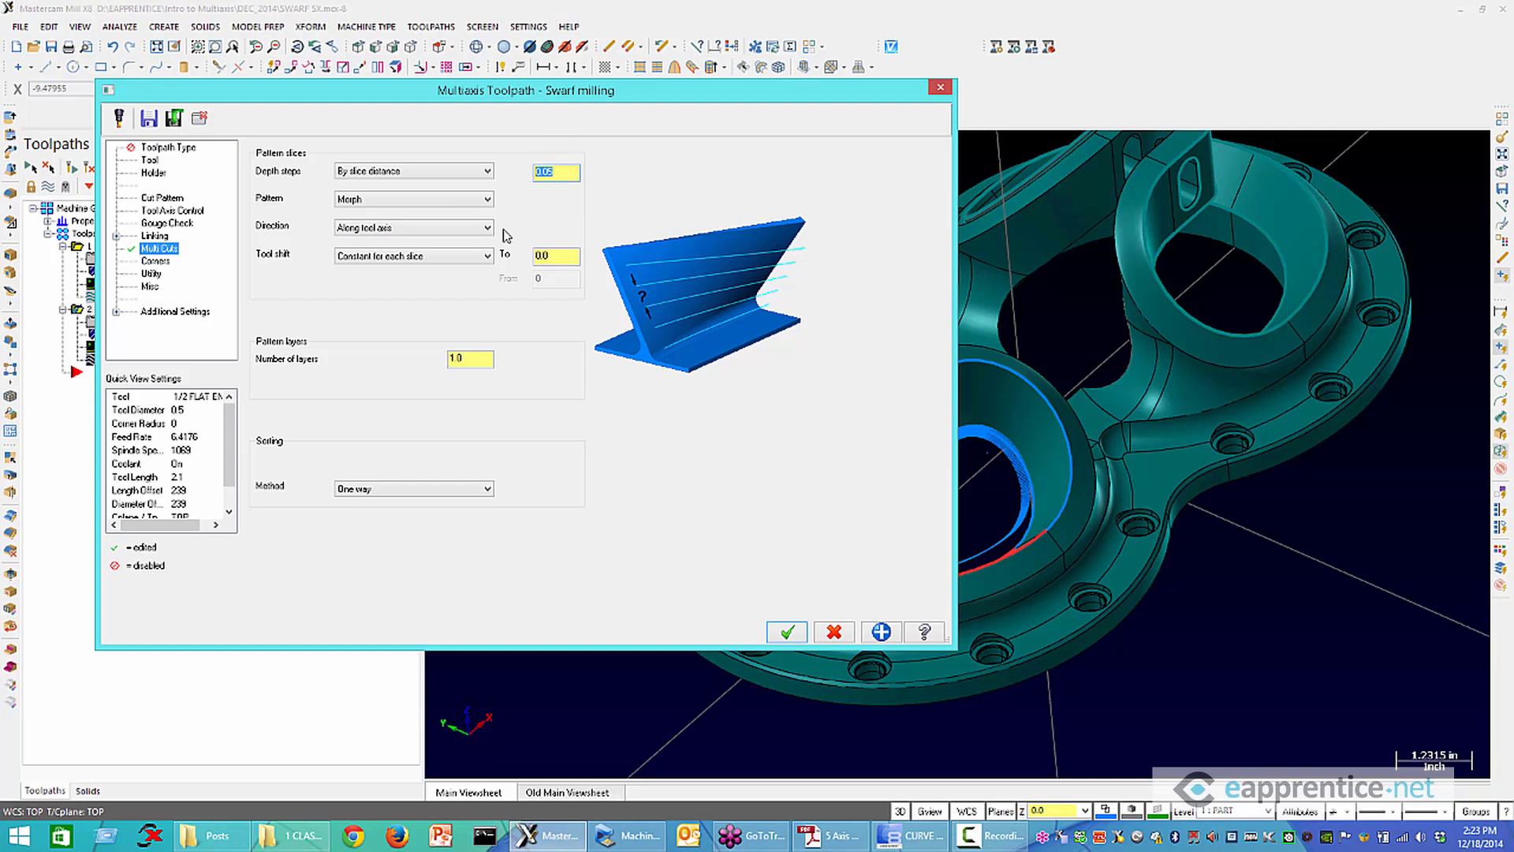
{"action": "left_click", "coordinate": [469, 200]}
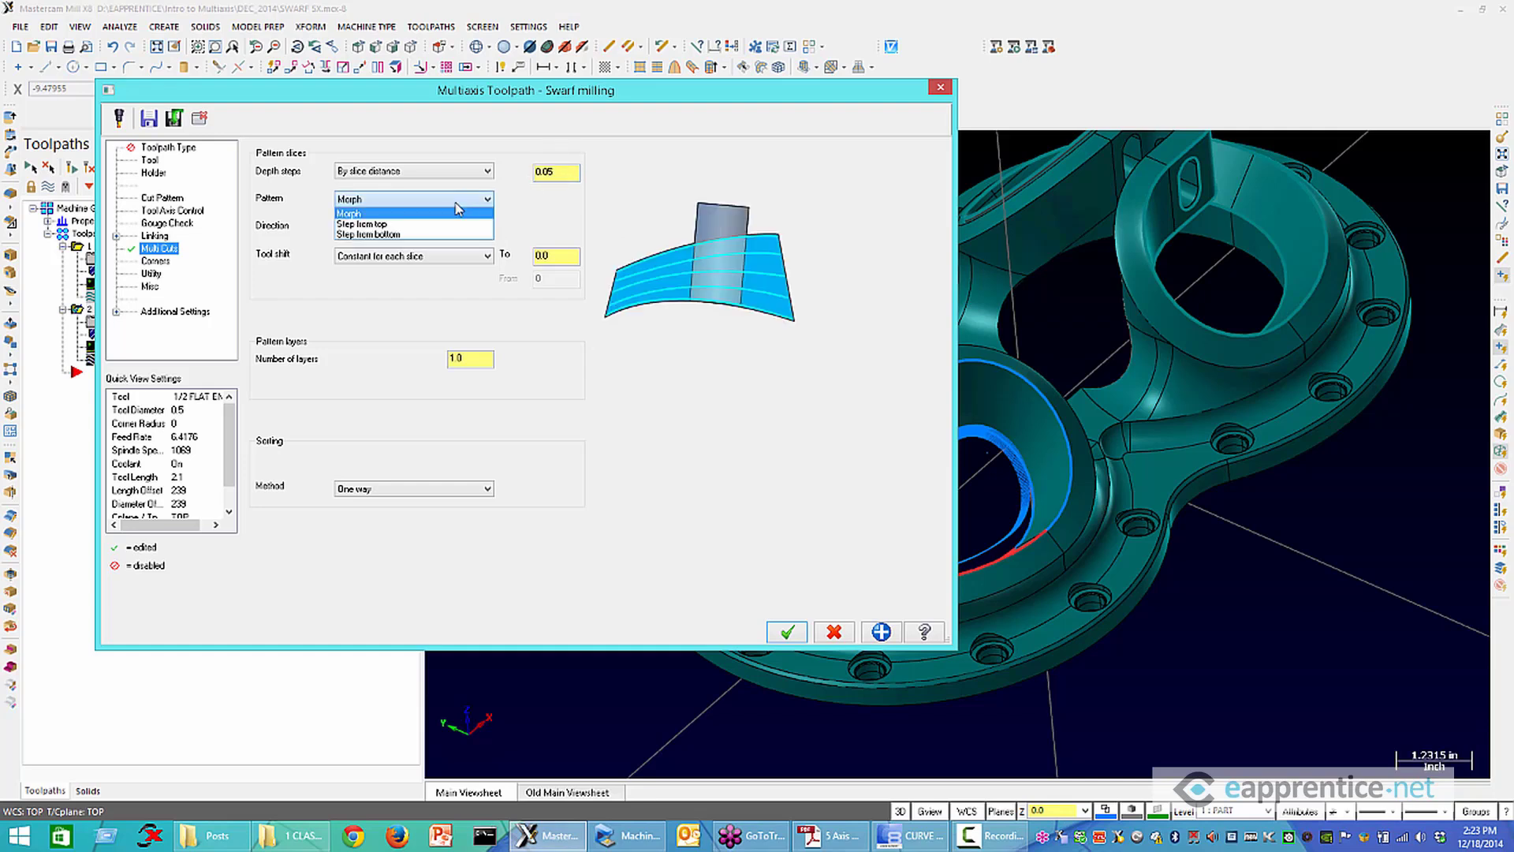
{"action": "left_click", "coordinate": [543, 194]}
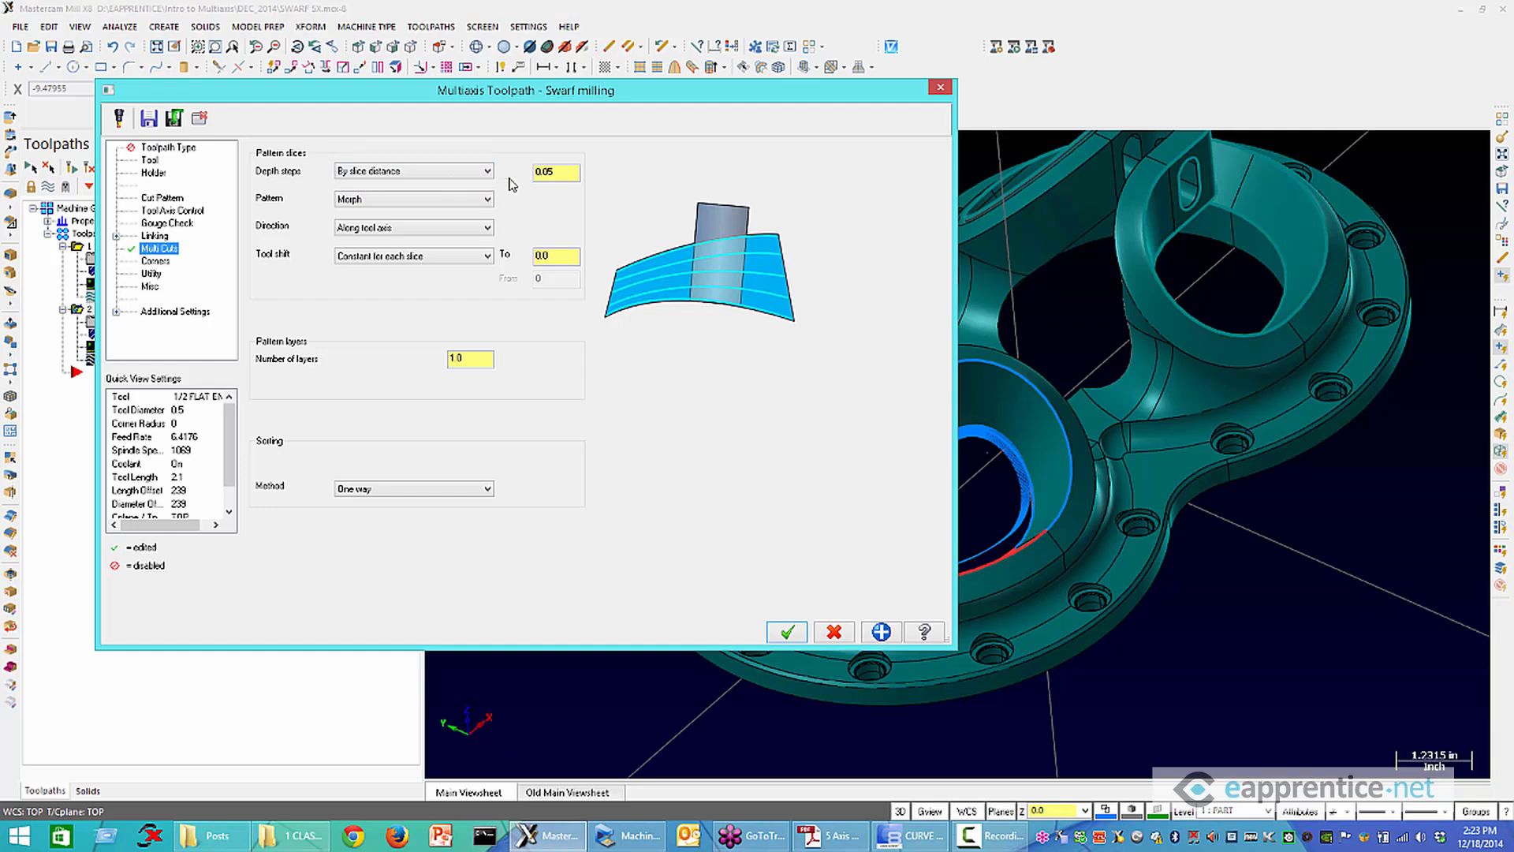
{"action": "left_click", "coordinate": [443, 171]}
{"action": "left_click", "coordinate": [402, 200]}
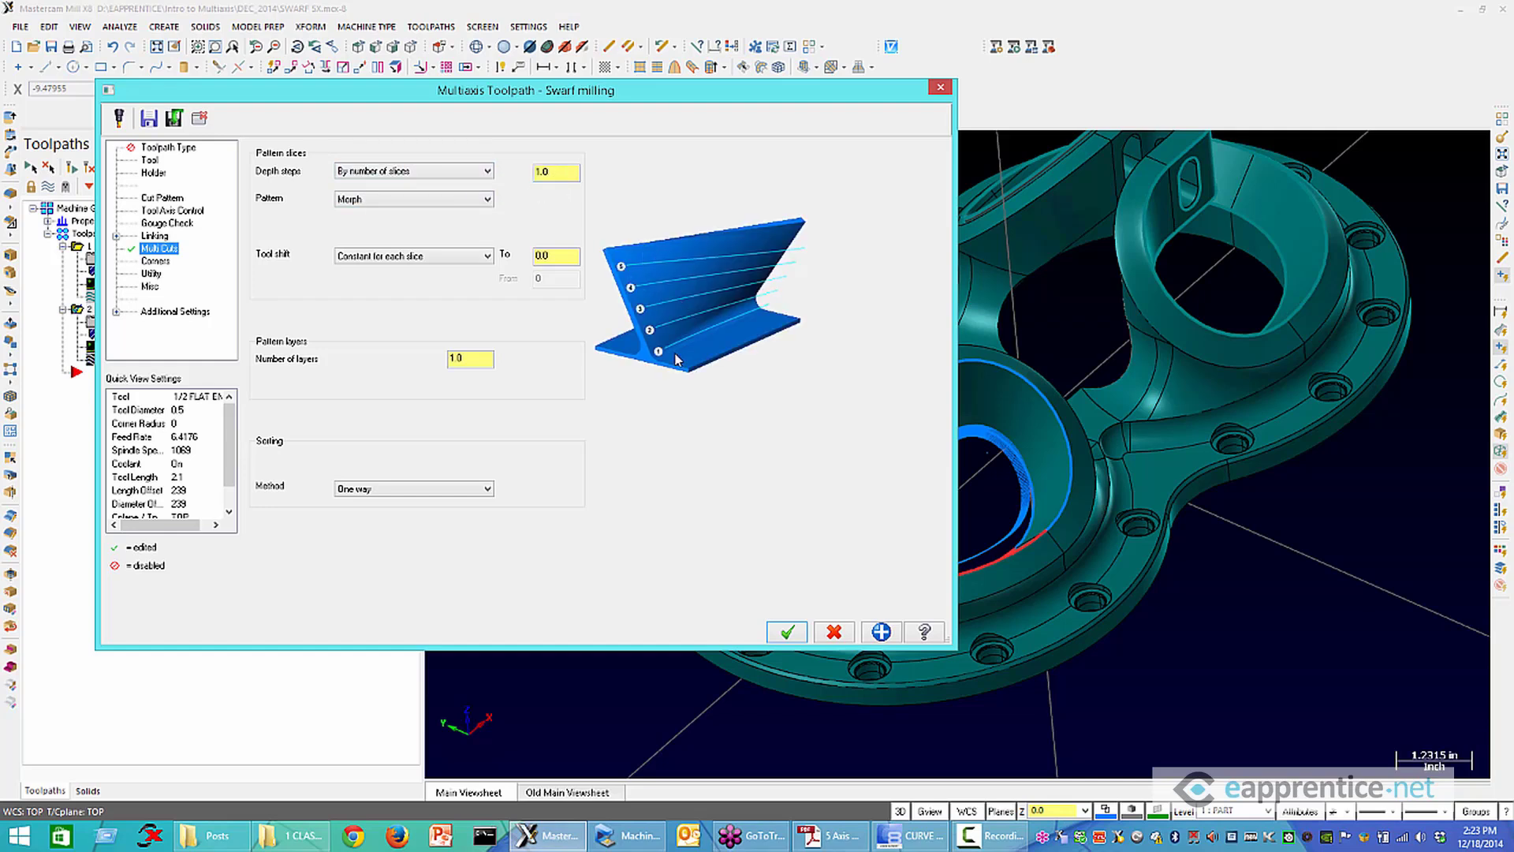
Set the number of pattern layers to 3, accept the parameters and regenerate the Swarf milling operation
{"action": "double_click", "coordinate": [462, 359]}
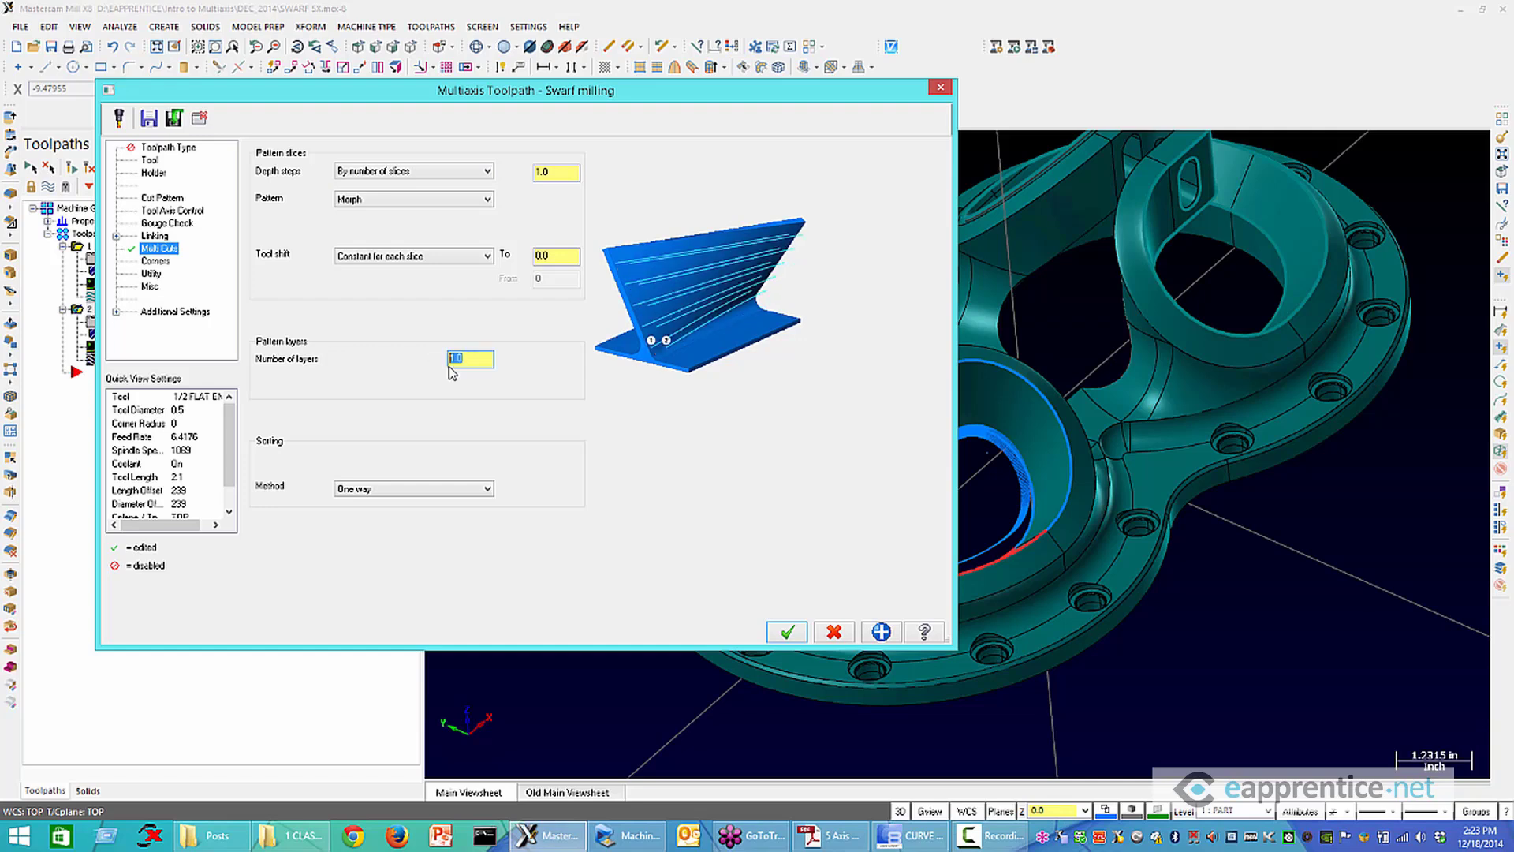
{"action": "type", "text": "3"}
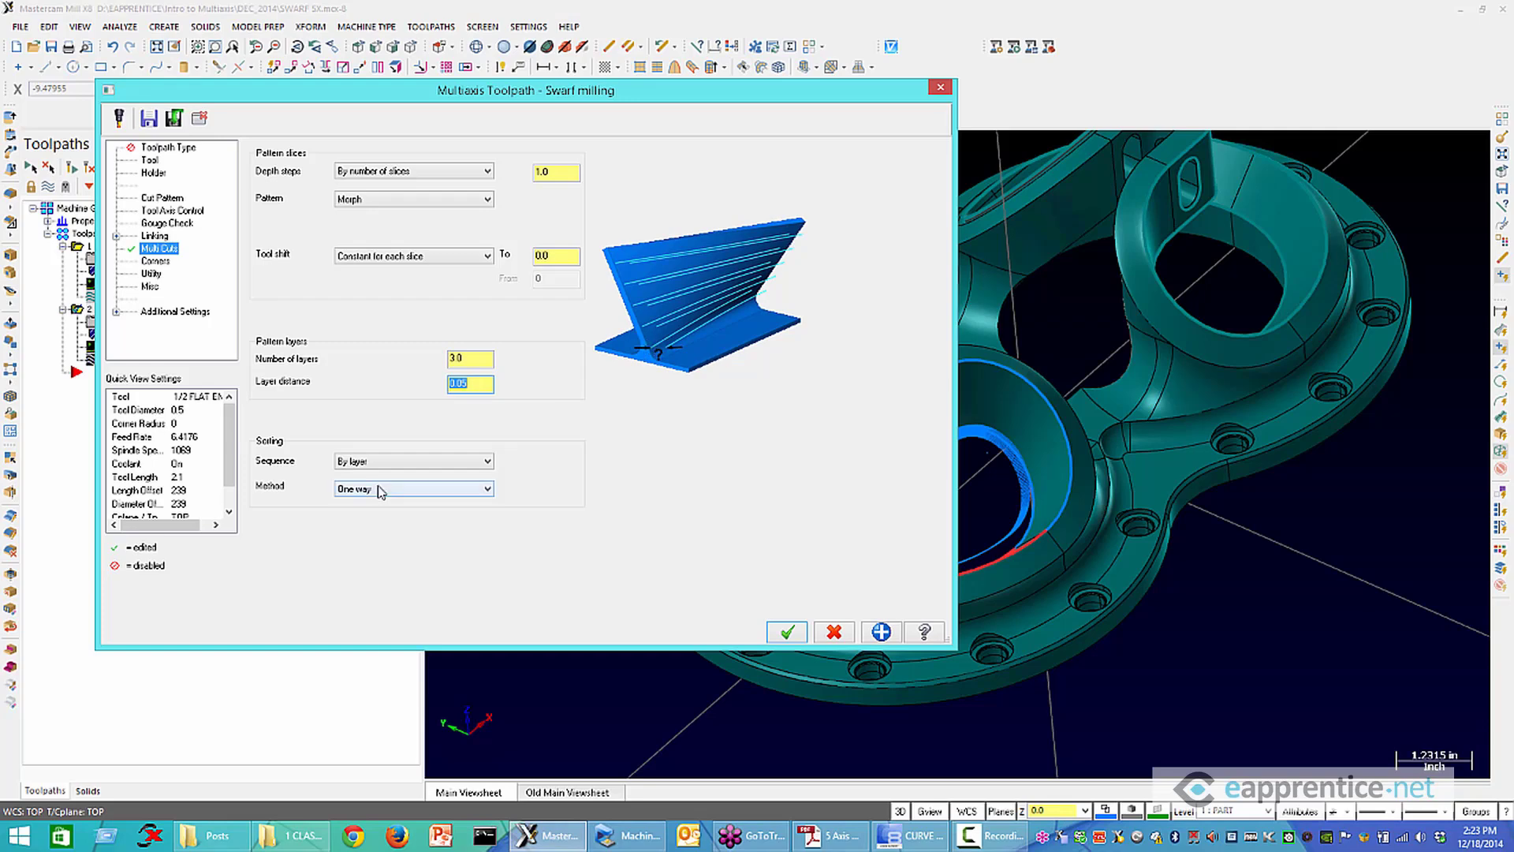
{"action": "left_click", "coordinate": [787, 633]}
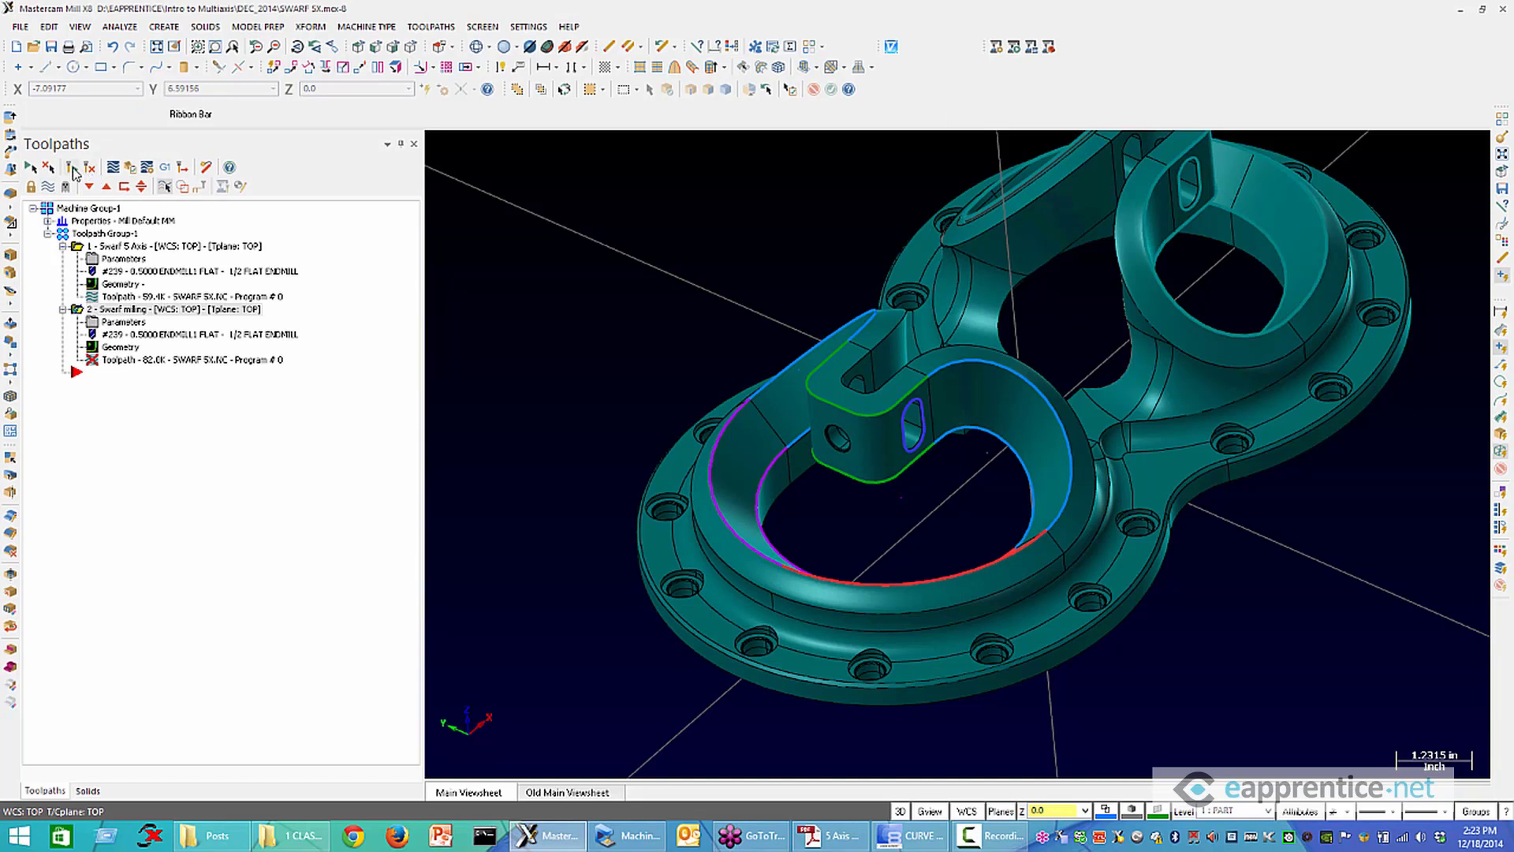
{"action": "left_click", "coordinate": [71, 168]}
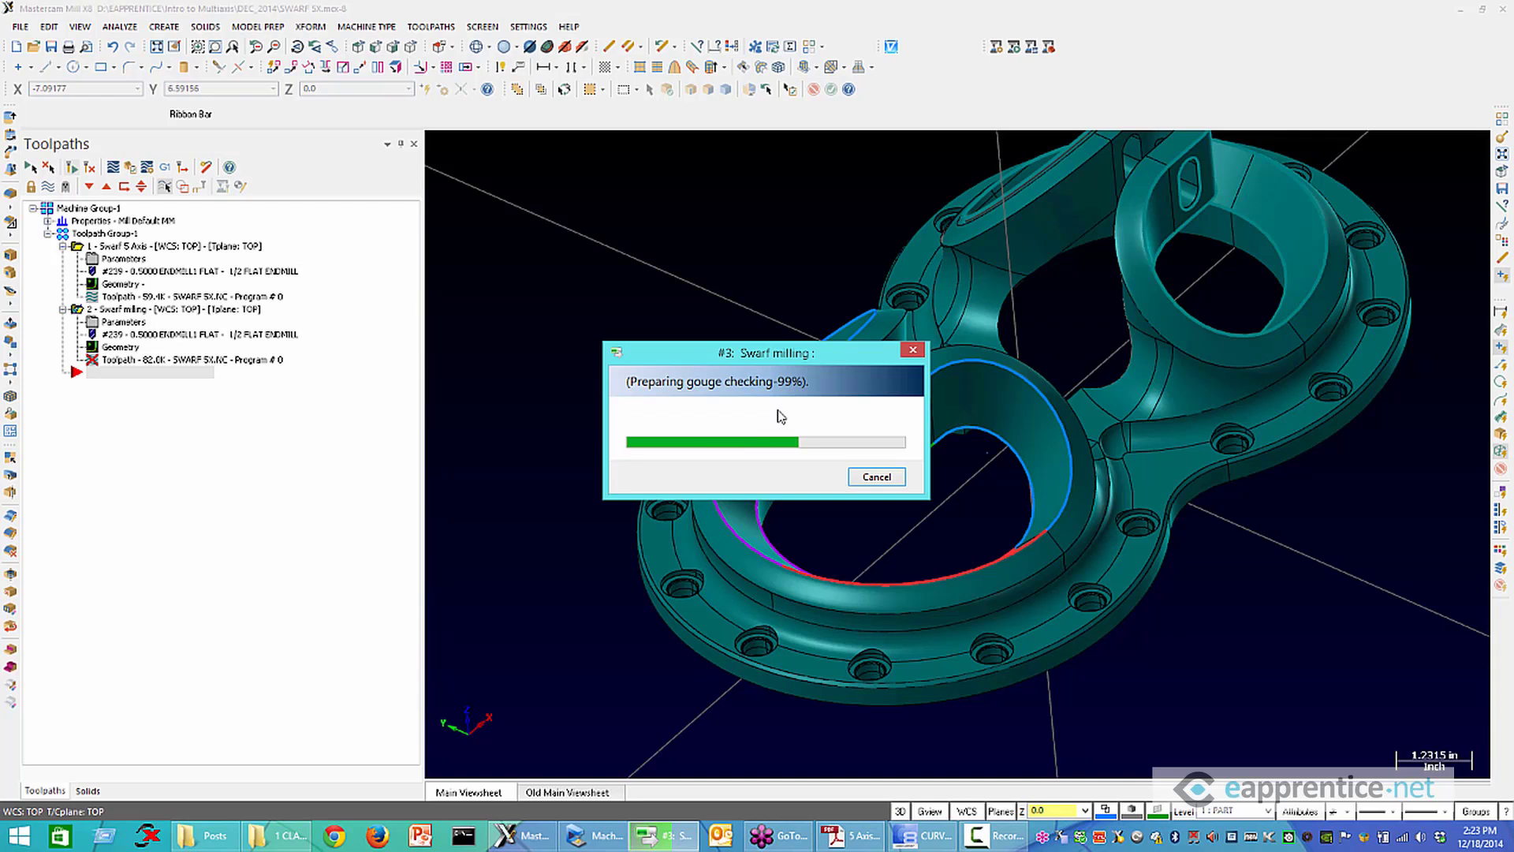
Close the other open Mastercam window while the Swarf milling toolpath is being calculated
{"action": "right_click", "coordinate": [595, 835]}
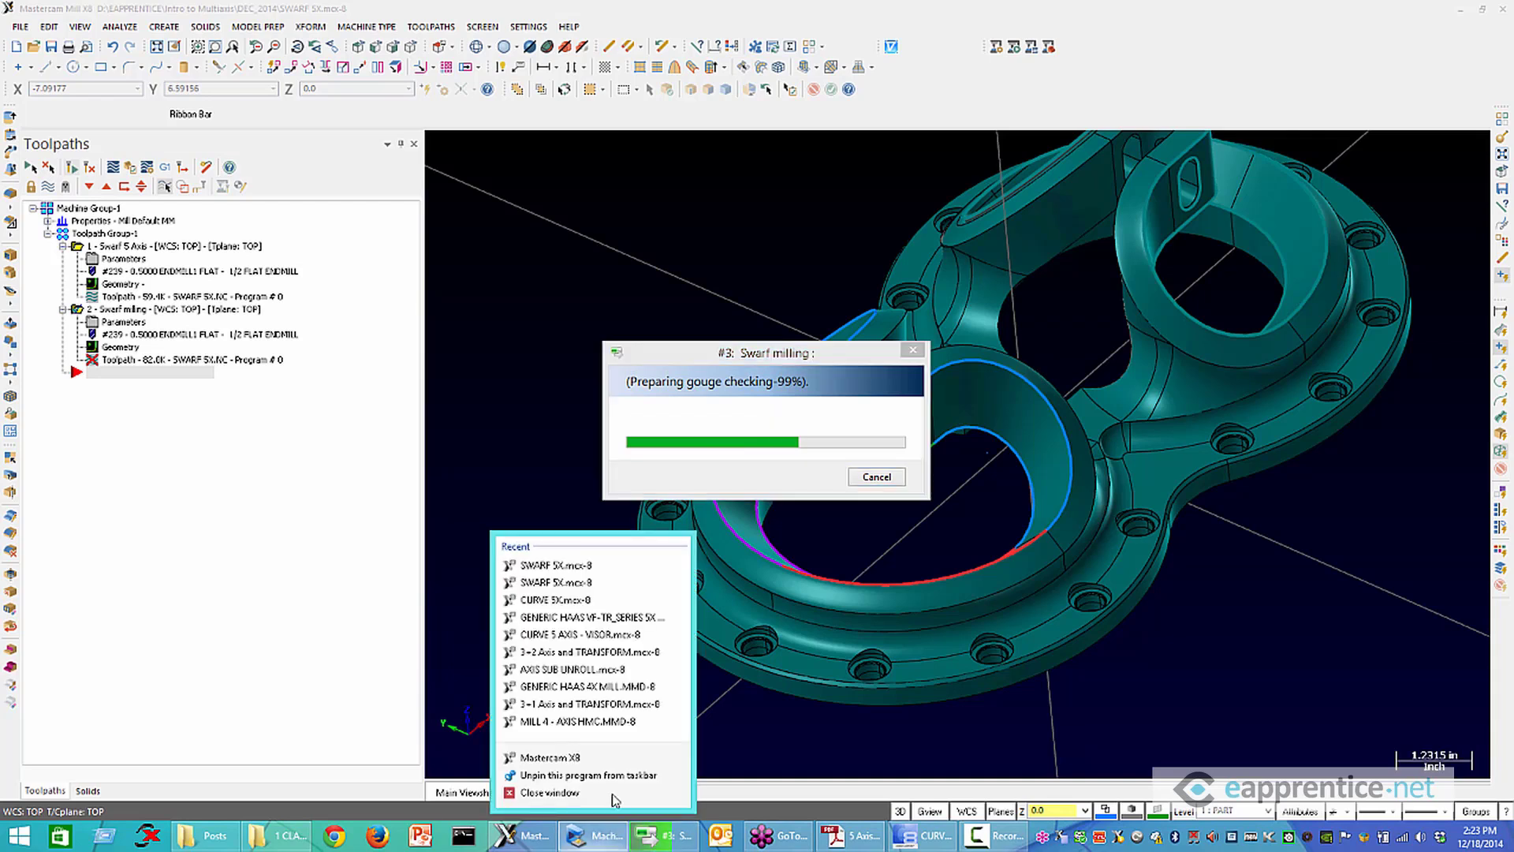
{"action": "left_click", "coordinate": [612, 793]}
{"action": "left_click", "coordinate": [857, 606]}
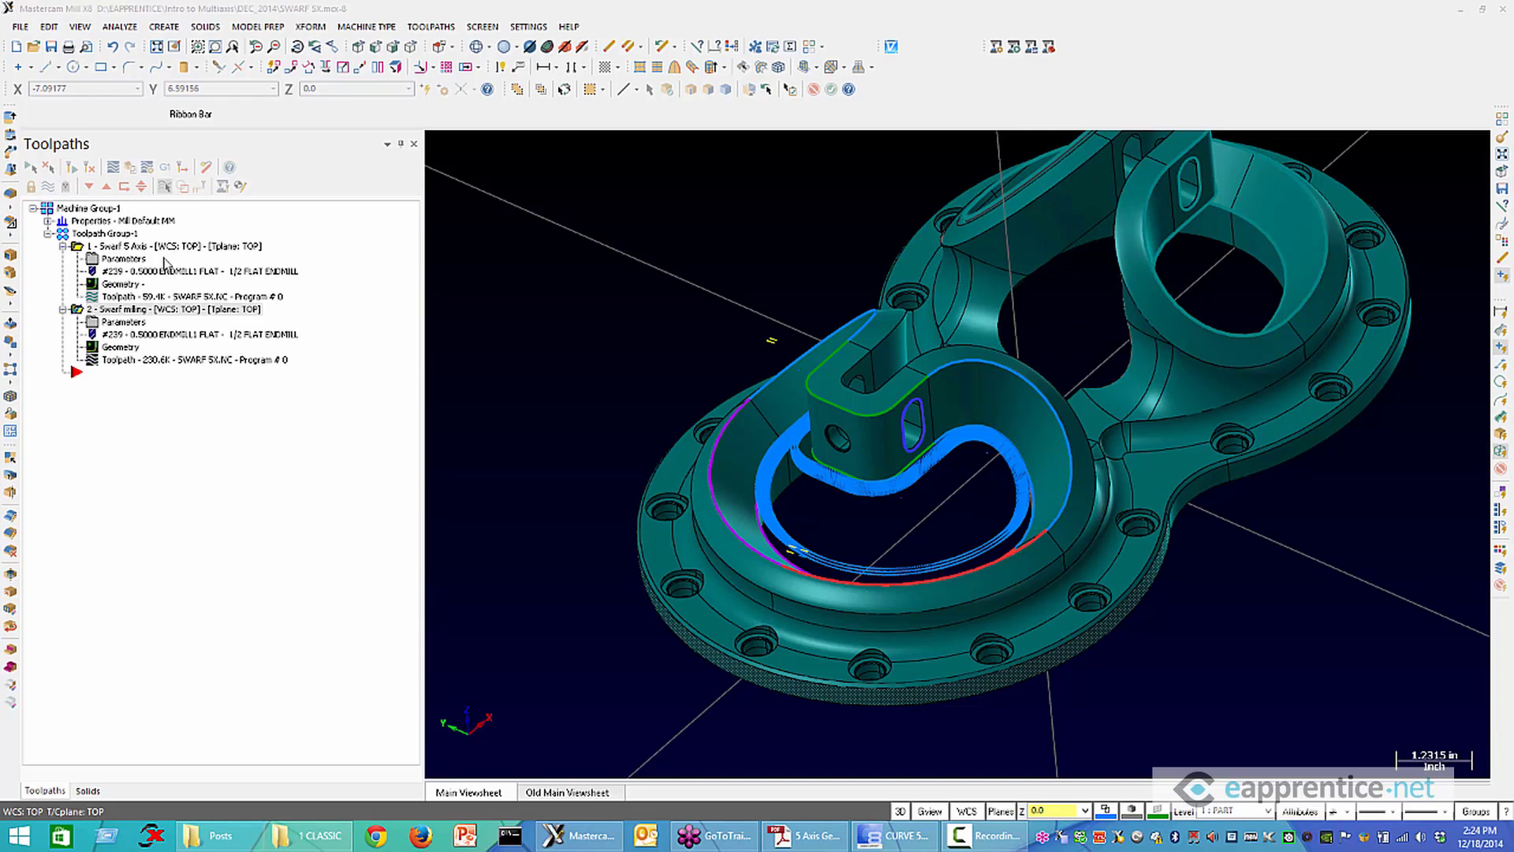
Backplot the regenerated Swarf milling toolpath through most of its motion and examine the layered passes up close
{"action": "left_click", "coordinate": [114, 170]}
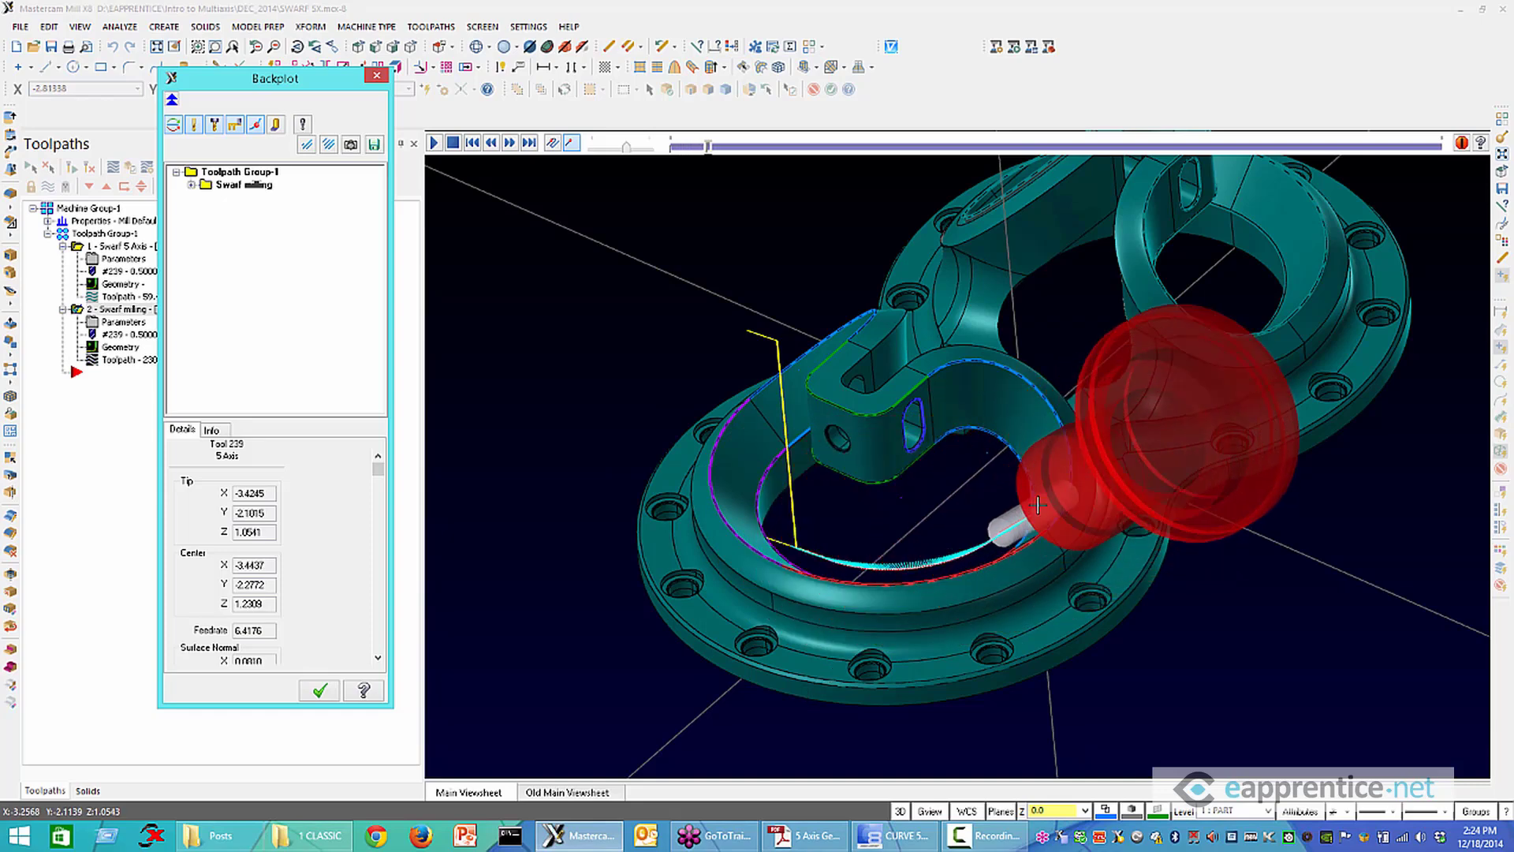
{"action": "scroll", "coordinate": [922, 465], "scroll_direction": "up", "scroll_amount": 3}
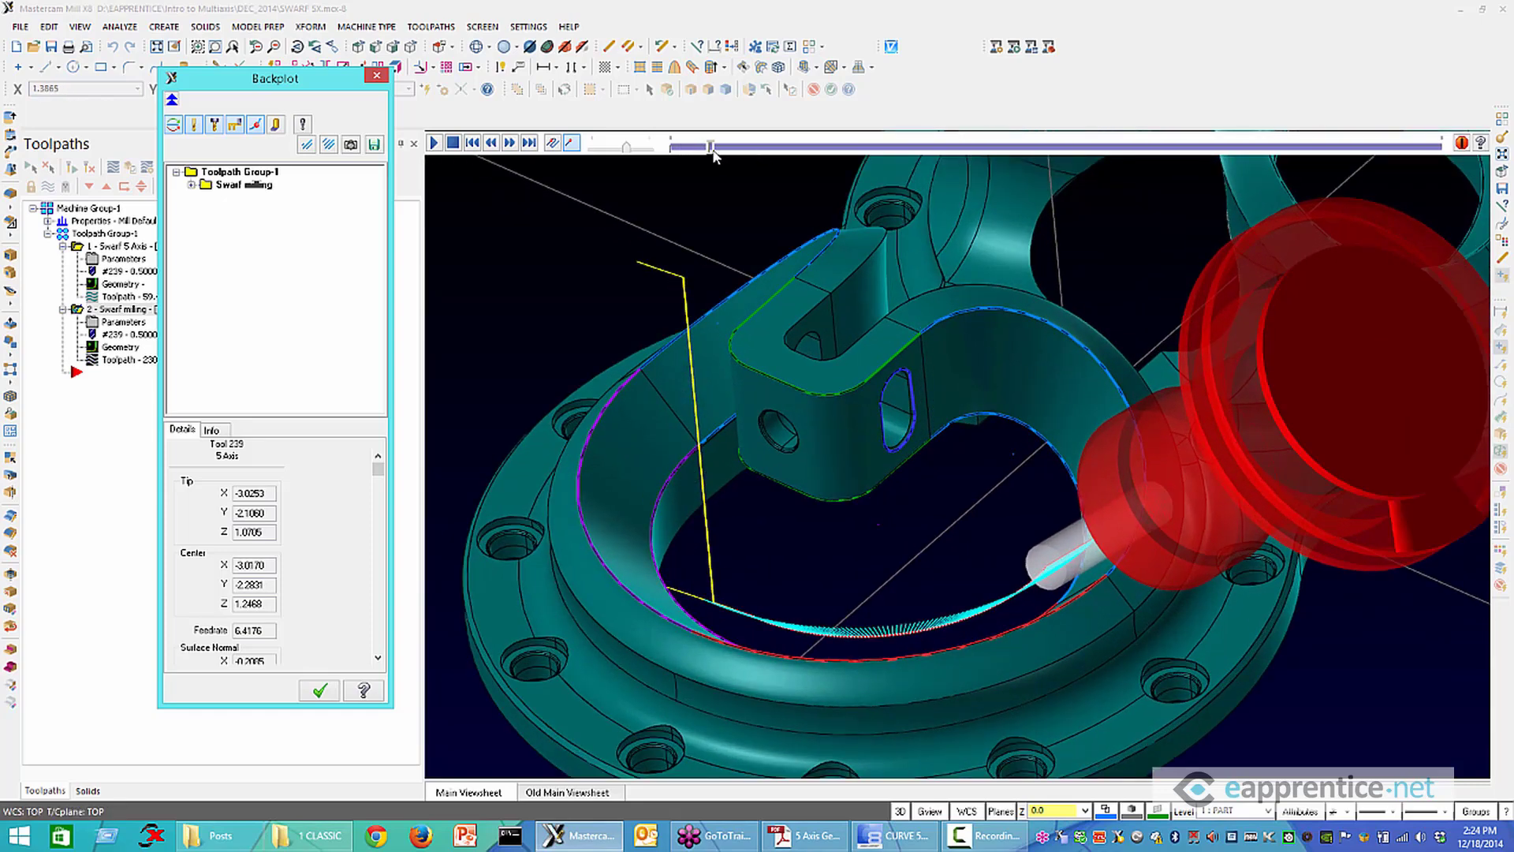
{"action": "mouse_move", "coordinate": [714, 150]}
{"action": "left_mouse_down"}
{"action": "mouse_move", "coordinate": [1096, 139]}
{"action": "mouse_move", "coordinate": [1382, 168]}
{"action": "left_mouse_up"}
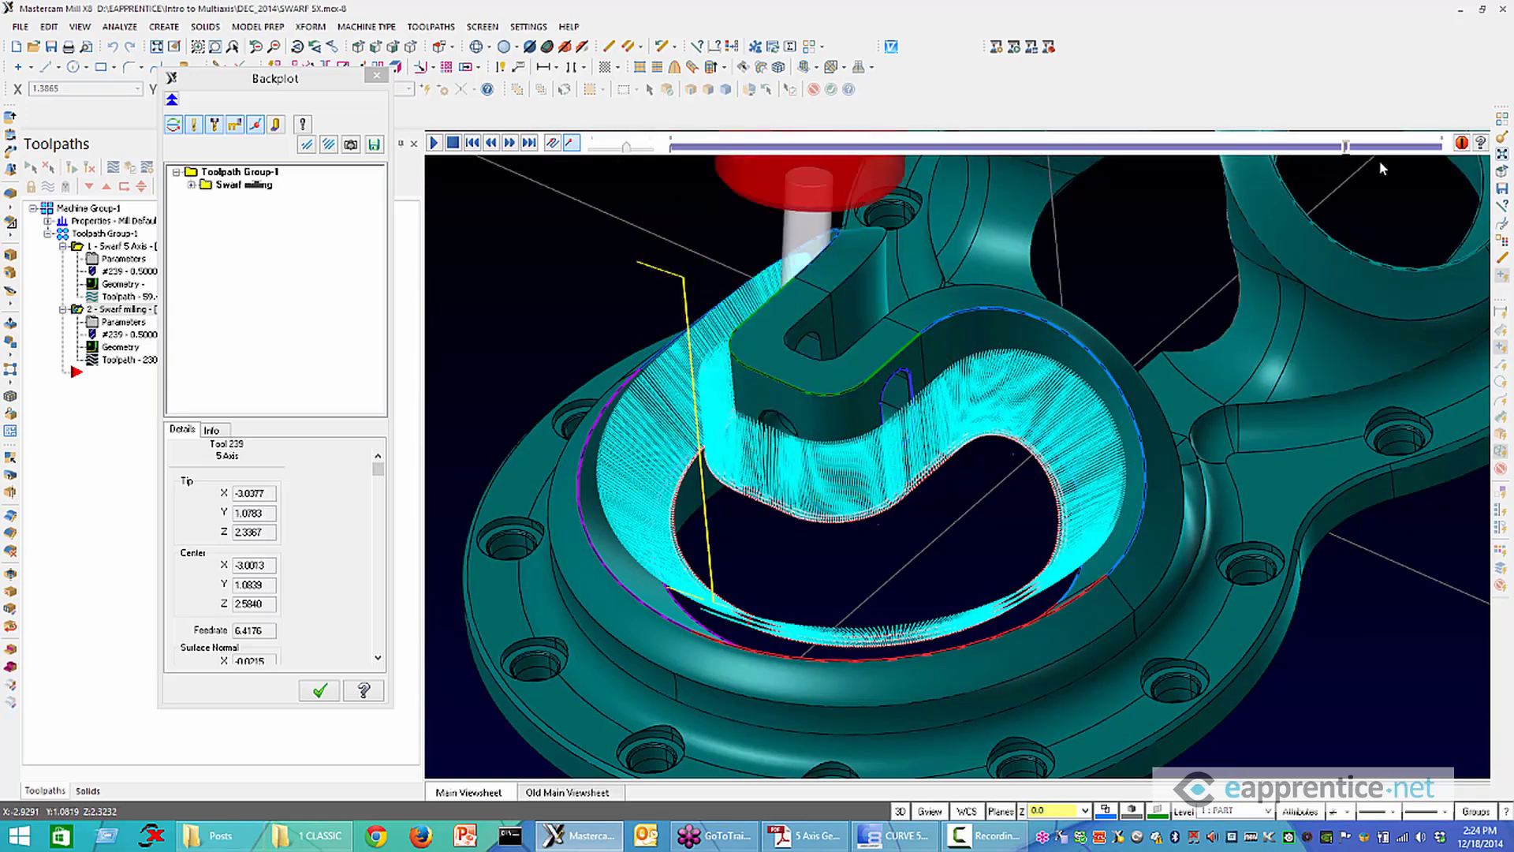
{"action": "scroll", "coordinate": [850, 524], "scroll_direction": "up", "scroll_amount": 8}
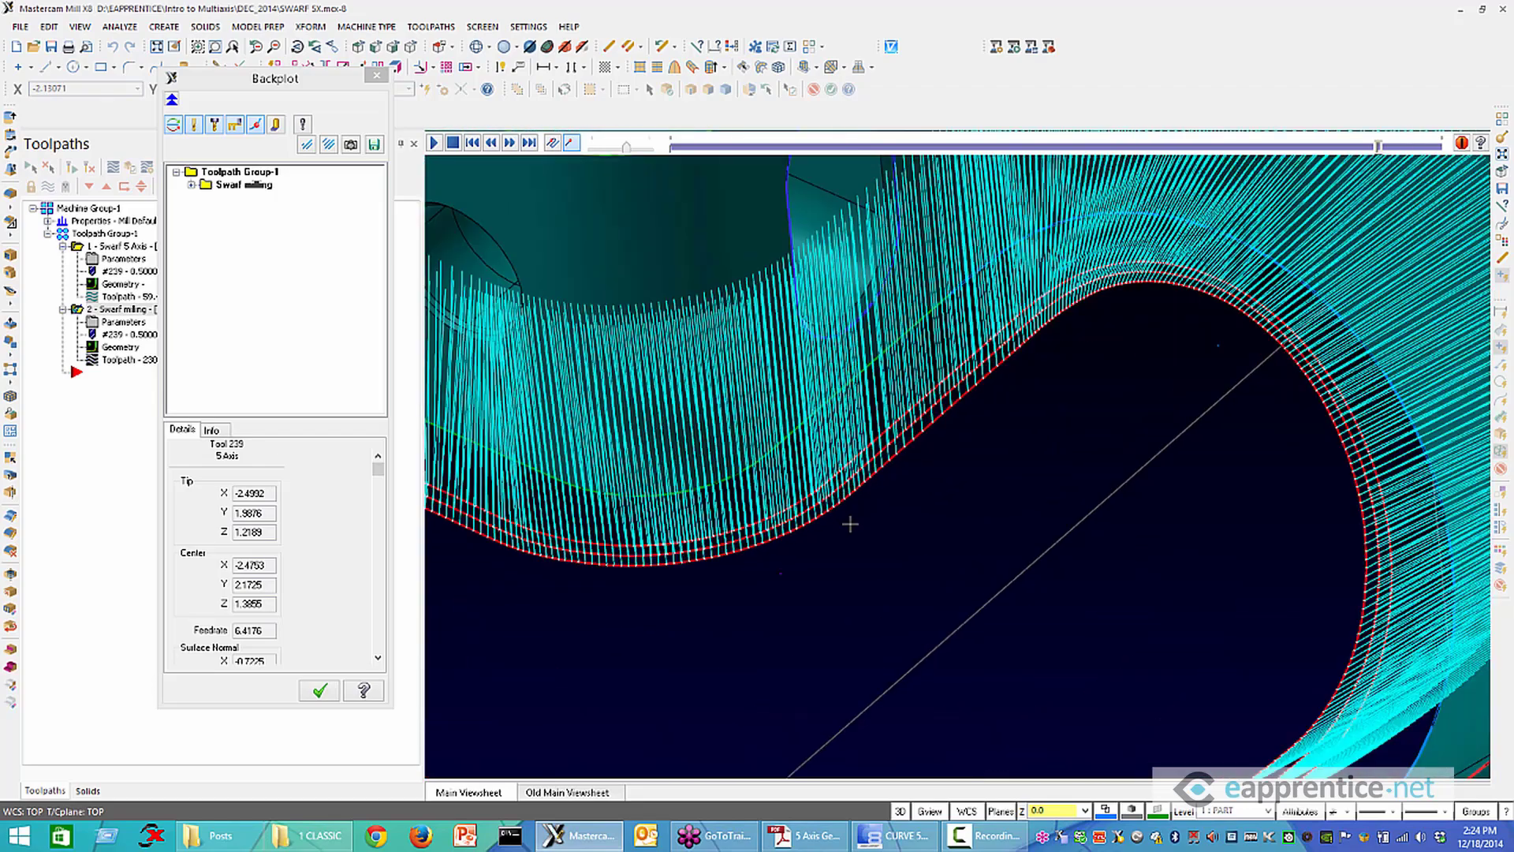
Close the backplot of the Swarf milling toolpath and save the part file
{"action": "left_click", "coordinate": [319, 690]}
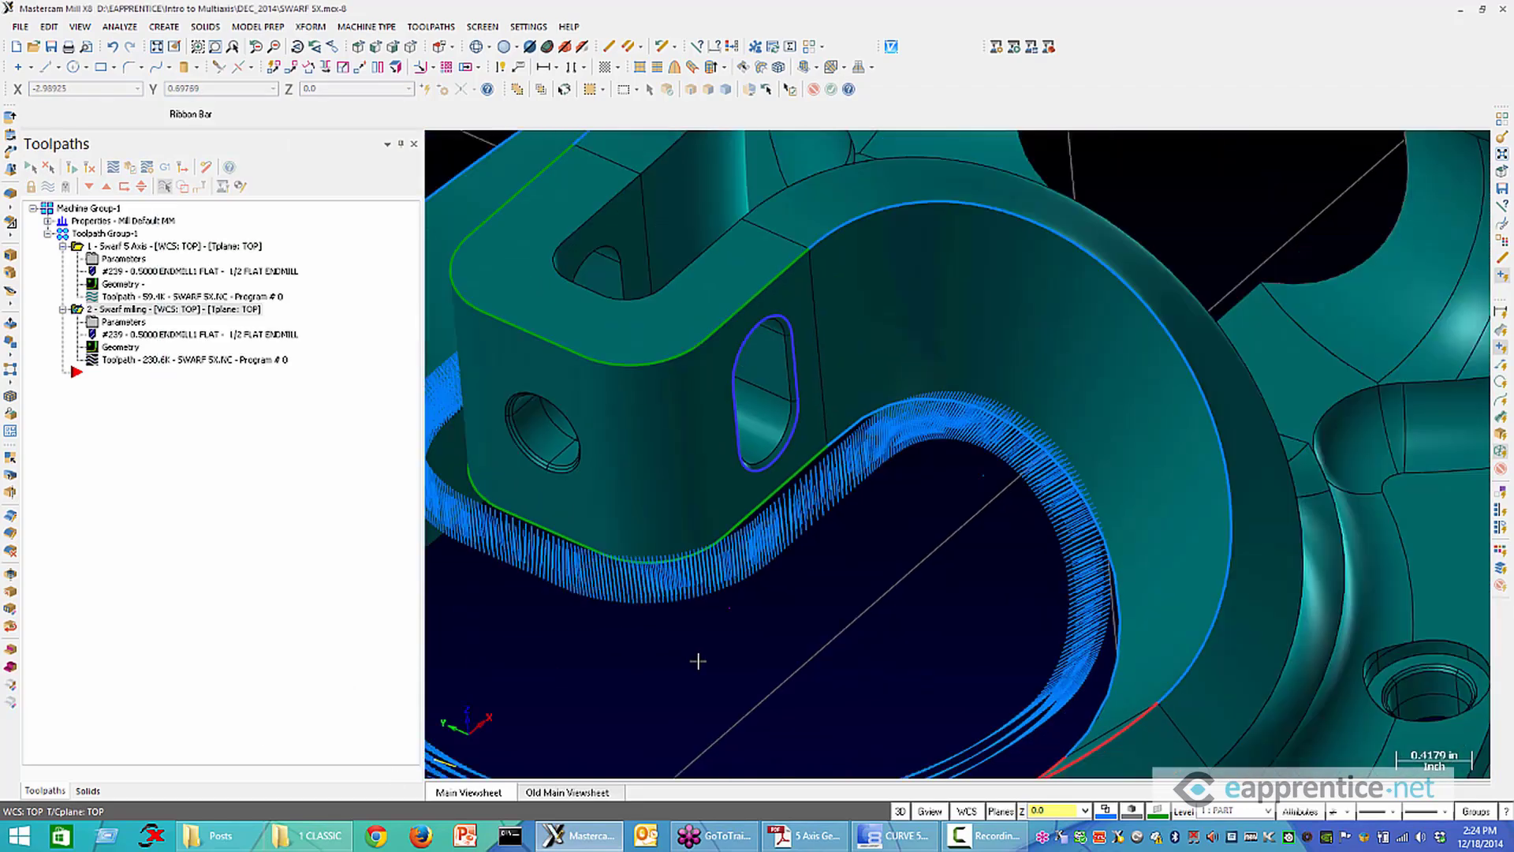
{"action": "scroll", "coordinate": [698, 661], "scroll_direction": "down", "scroll_amount": 10}
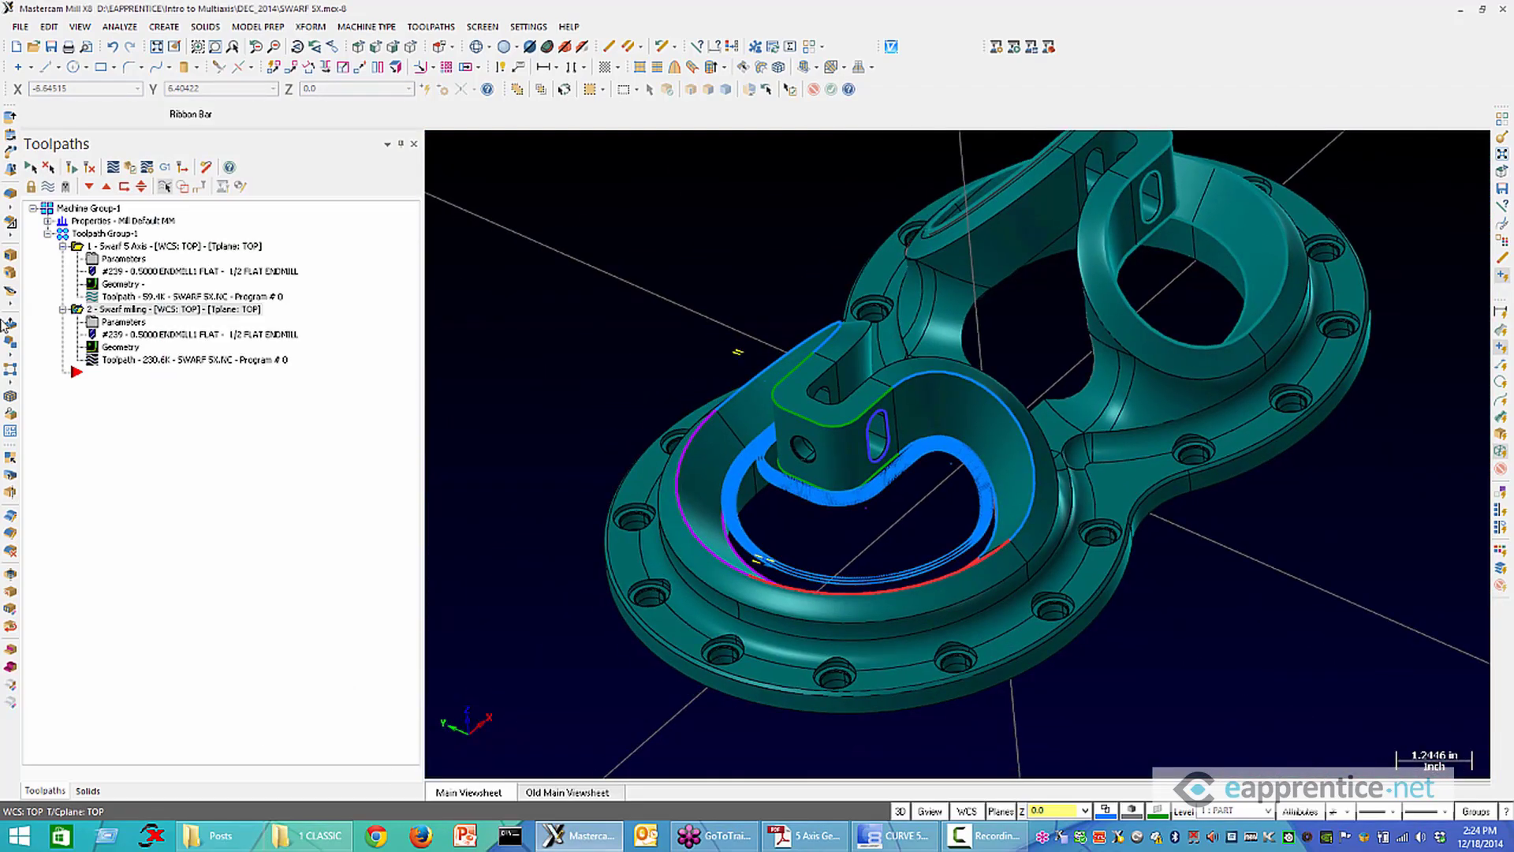
{"action": "left_click", "coordinate": [52, 47]}
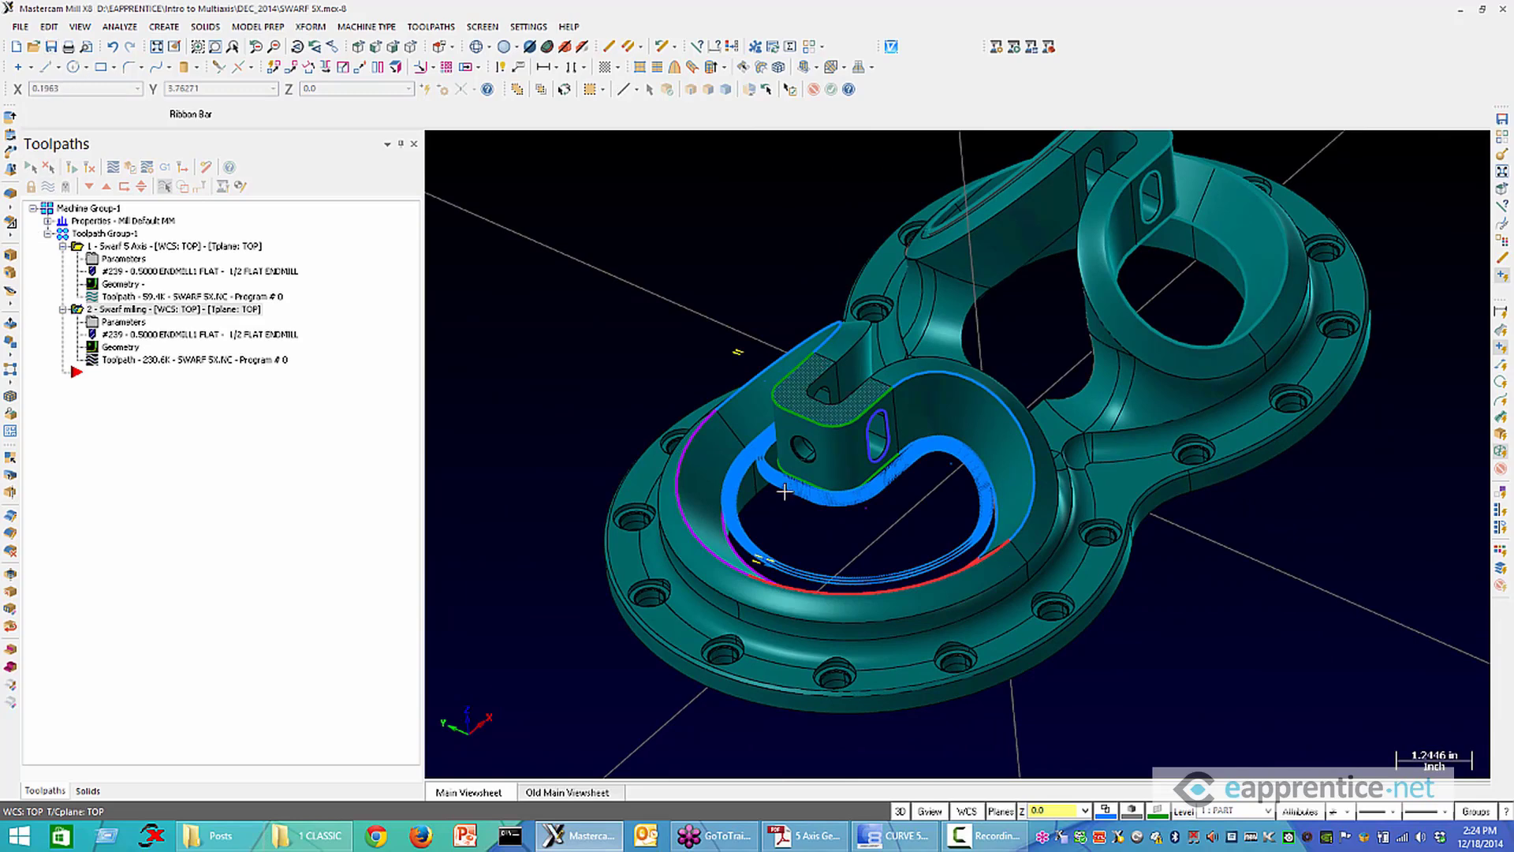
Examine the ring's upper rim faces and their curved profile from the side, up close and from above
{"action": "middle_click_drag", "start_coordinate": [790, 600], "coordinate": [789, 553]}
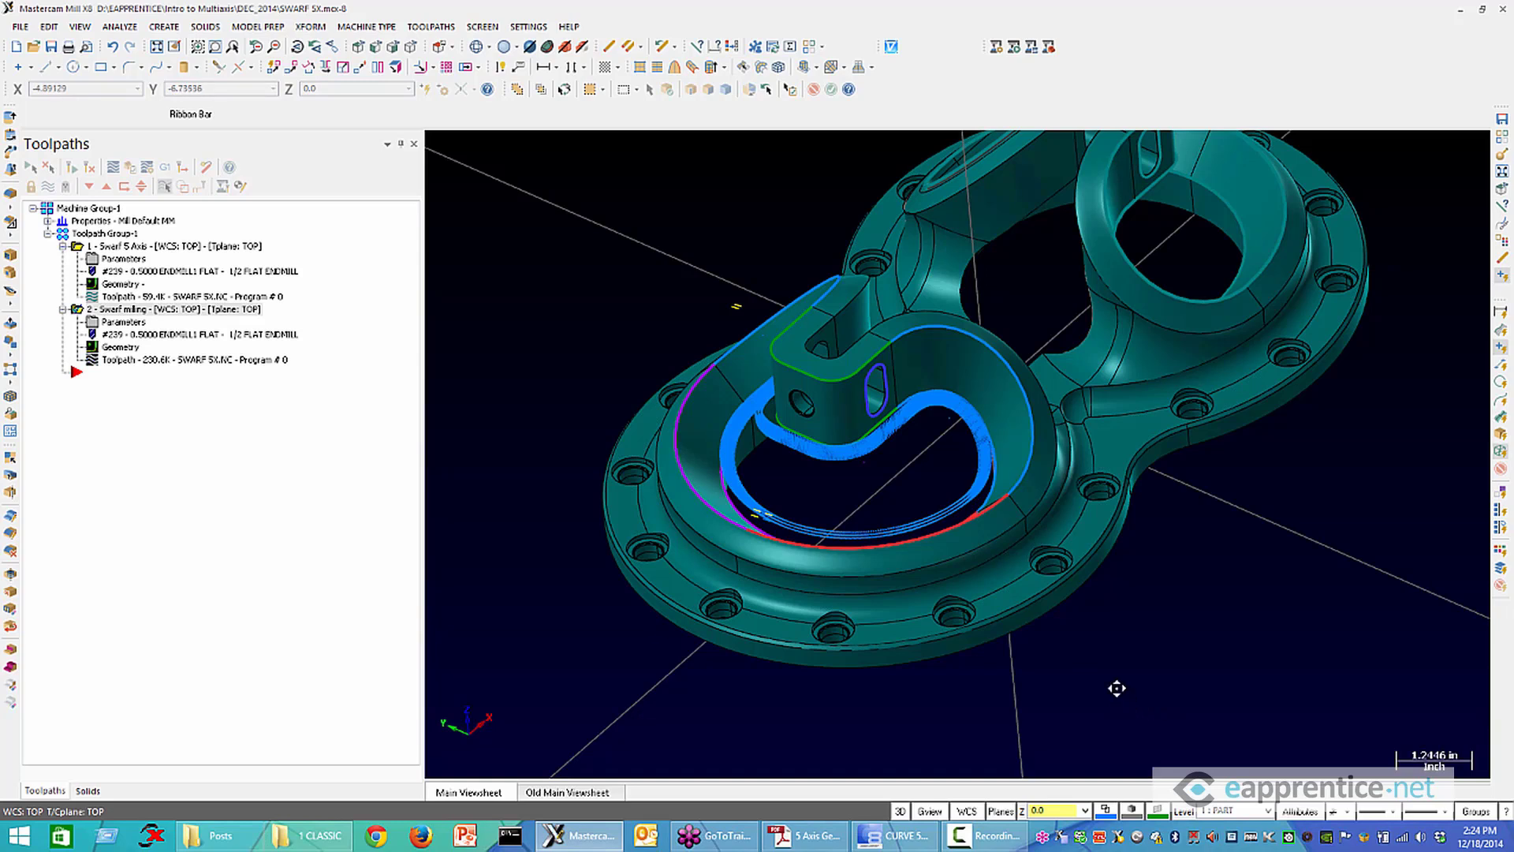
{"action": "mouse_move", "coordinate": [1115, 689]}
{"action": "middle_mouse_down"}
{"action": "mouse_move", "coordinate": [1105, 679]}
{"action": "mouse_move", "coordinate": [1118, 686]}
{"action": "middle_mouse_up"}
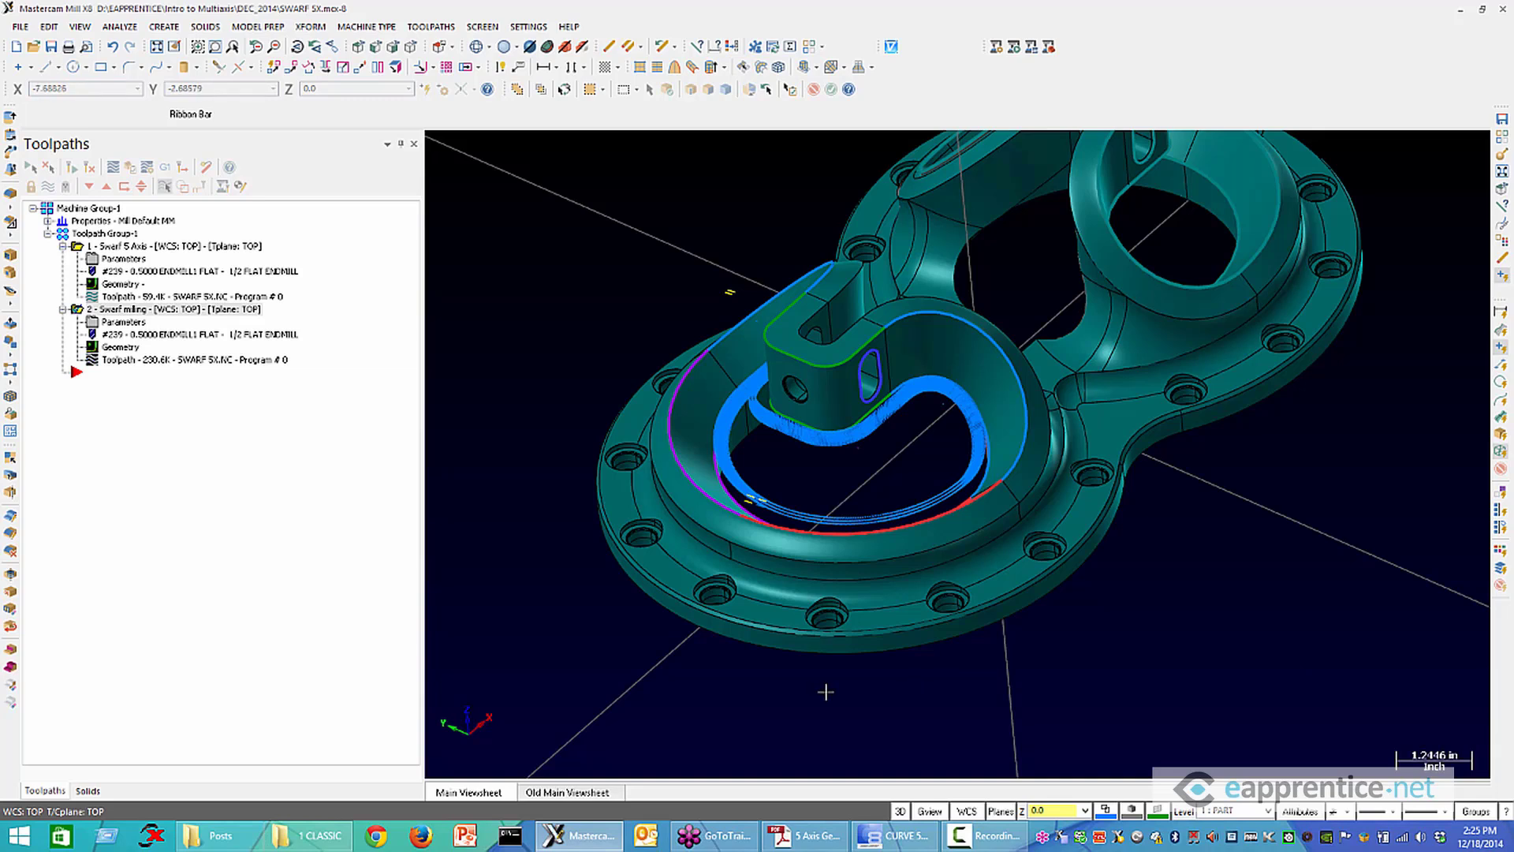
{"action": "scroll", "coordinate": [826, 691], "scroll_direction": "down", "scroll_amount": 1}
{"action": "scroll", "coordinate": [842, 675], "scroll_direction": "down", "scroll_amount": 1}
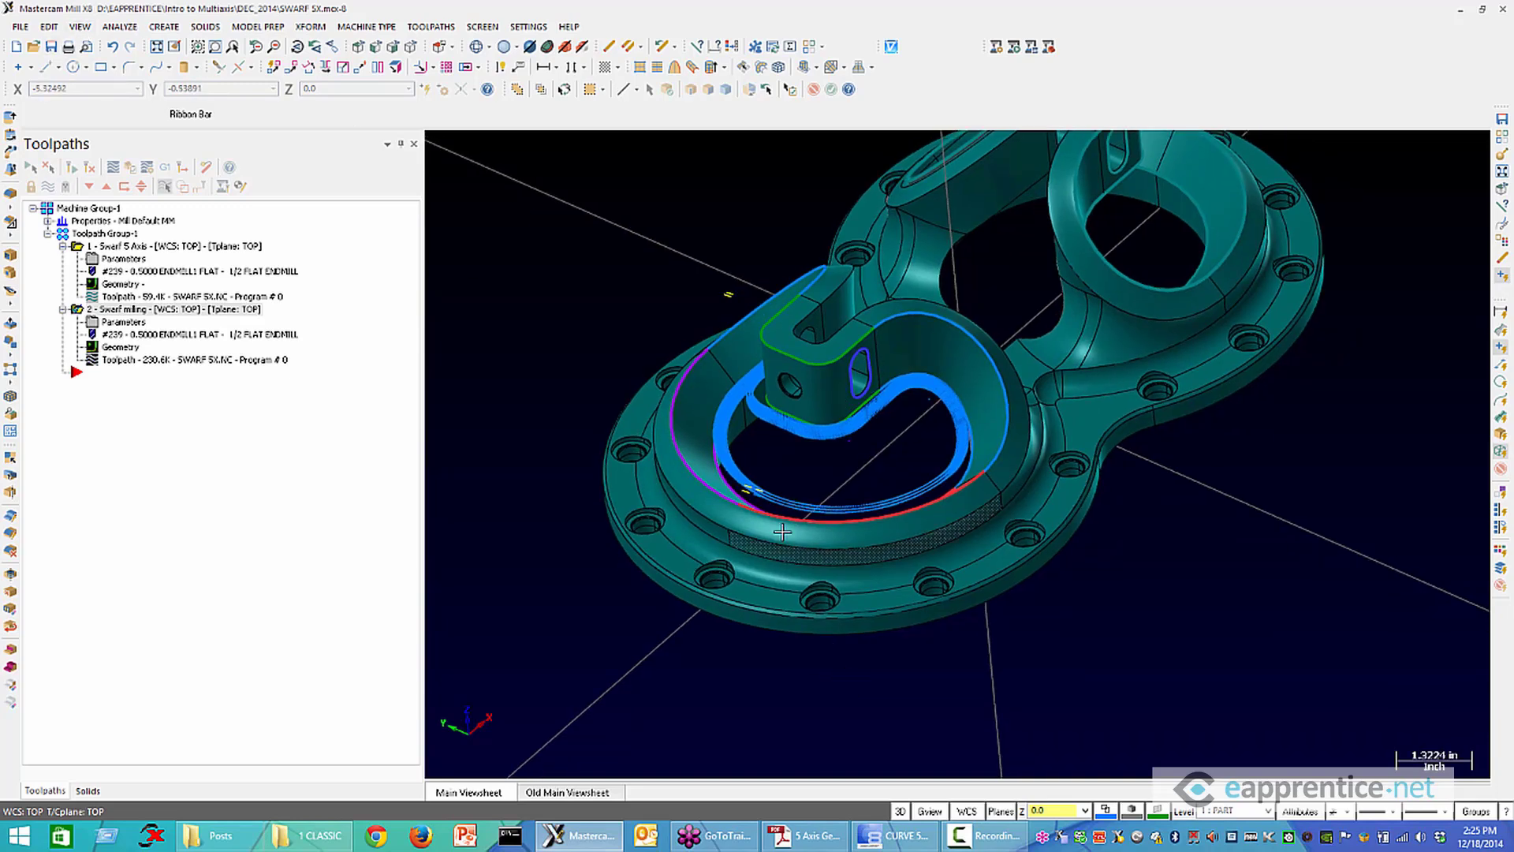
{"action": "middle_click_drag", "start_coordinate": [782, 533], "coordinate": [812, 473]}
{"action": "scroll", "coordinate": [821, 602], "scroll_direction": "up", "scroll_amount": 7}
{"action": "middle_click_drag", "start_coordinate": [821, 602], "coordinate": [749, 531]}
{"action": "scroll", "coordinate": [734, 575], "scroll_direction": "up", "scroll_amount": 12}
{"action": "scroll", "coordinate": [751, 583], "scroll_direction": "up", "scroll_amount": 7}
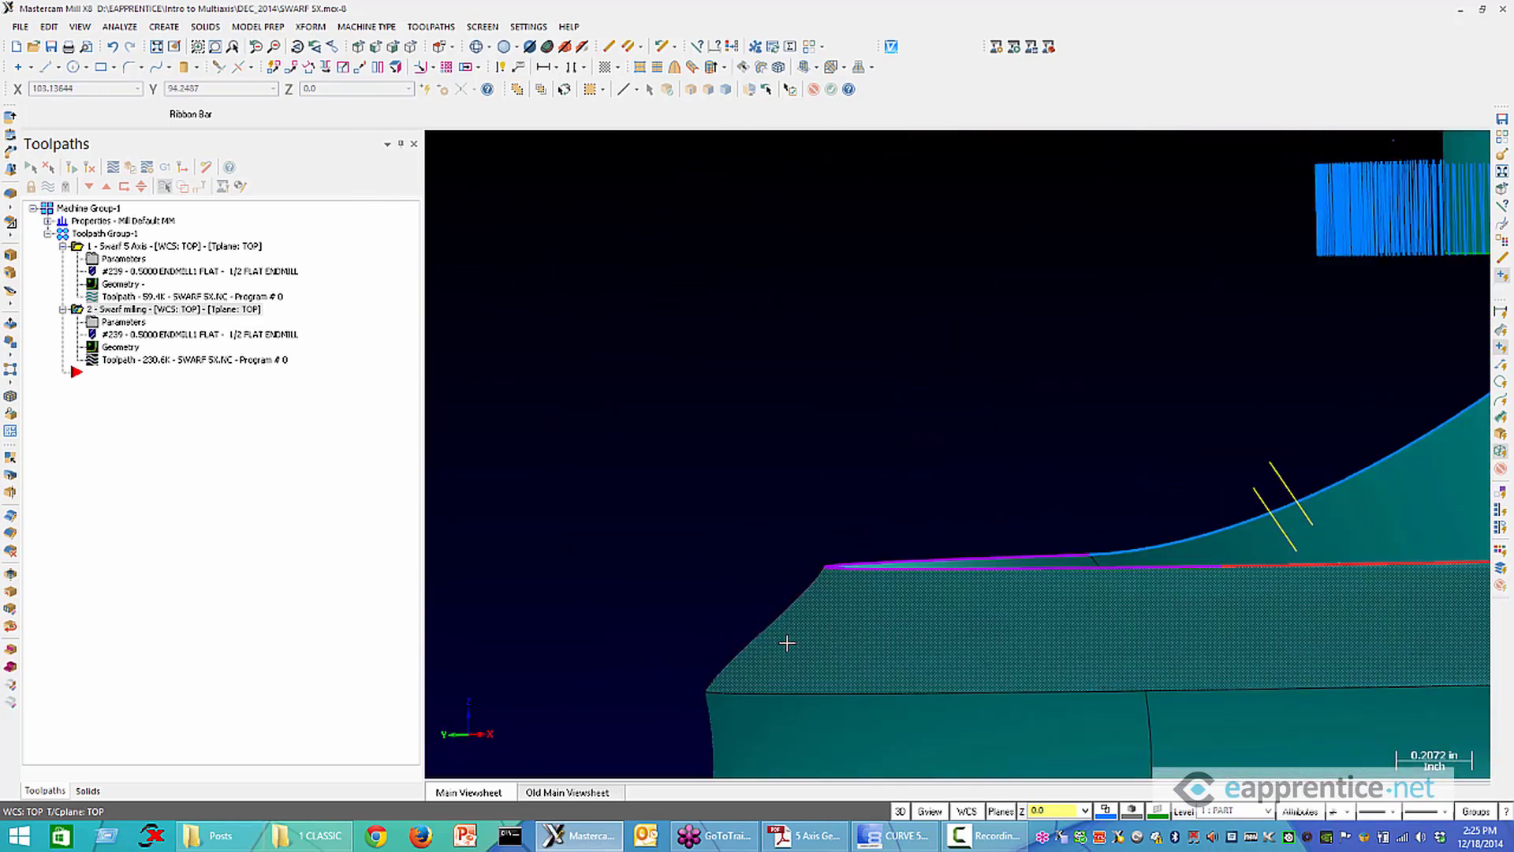
{"action": "middle_click_drag", "start_coordinate": [741, 673], "coordinate": [694, 578]}
{"action": "scroll", "coordinate": [678, 615], "scroll_direction": "down", "scroll_amount": 14}
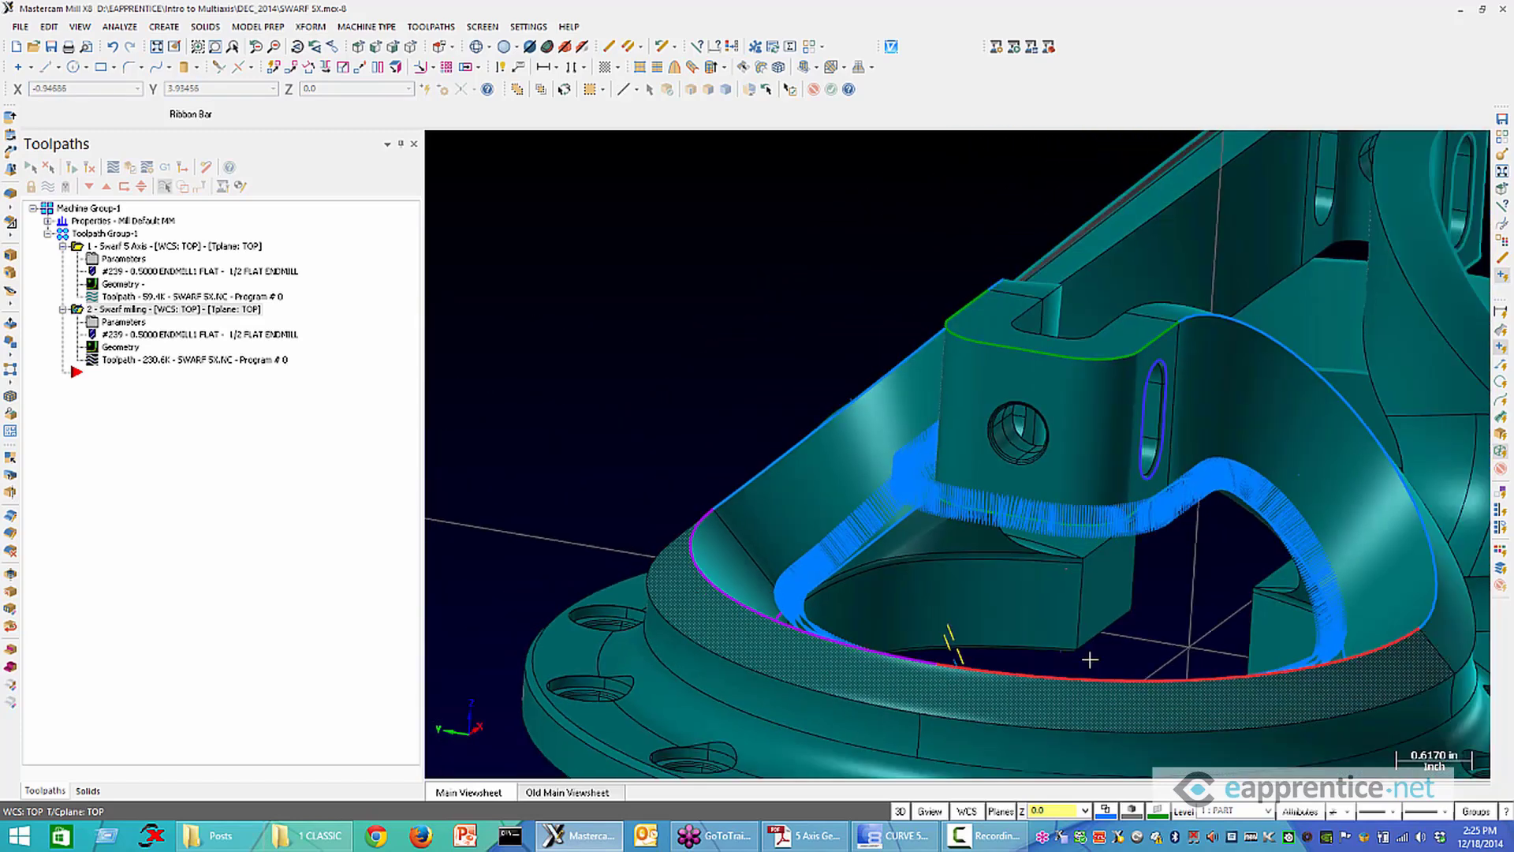
{"action": "mouse_move", "coordinate": [1053, 575]}
{"action": "middle_mouse_down"}
{"action": "mouse_move", "coordinate": [892, 533]}
{"action": "mouse_move", "coordinate": [889, 516]}
{"action": "mouse_move", "coordinate": [962, 473]}
{"action": "mouse_move", "coordinate": [949, 483]}
{"action": "mouse_move", "coordinate": [1068, 625]}
{"action": "mouse_move", "coordinate": [1057, 642]}
{"action": "mouse_move", "coordinate": [949, 598]}
{"action": "mouse_move", "coordinate": [951, 636]}
{"action": "mouse_move", "coordinate": [957, 575]}
{"action": "middle_mouse_up"}
{"action": "scroll", "coordinate": [833, 512], "scroll_direction": "down", "scroll_amount": 5}
{"action": "middle_click_drag", "start_coordinate": [1044, 622], "coordinate": [1014, 615]}
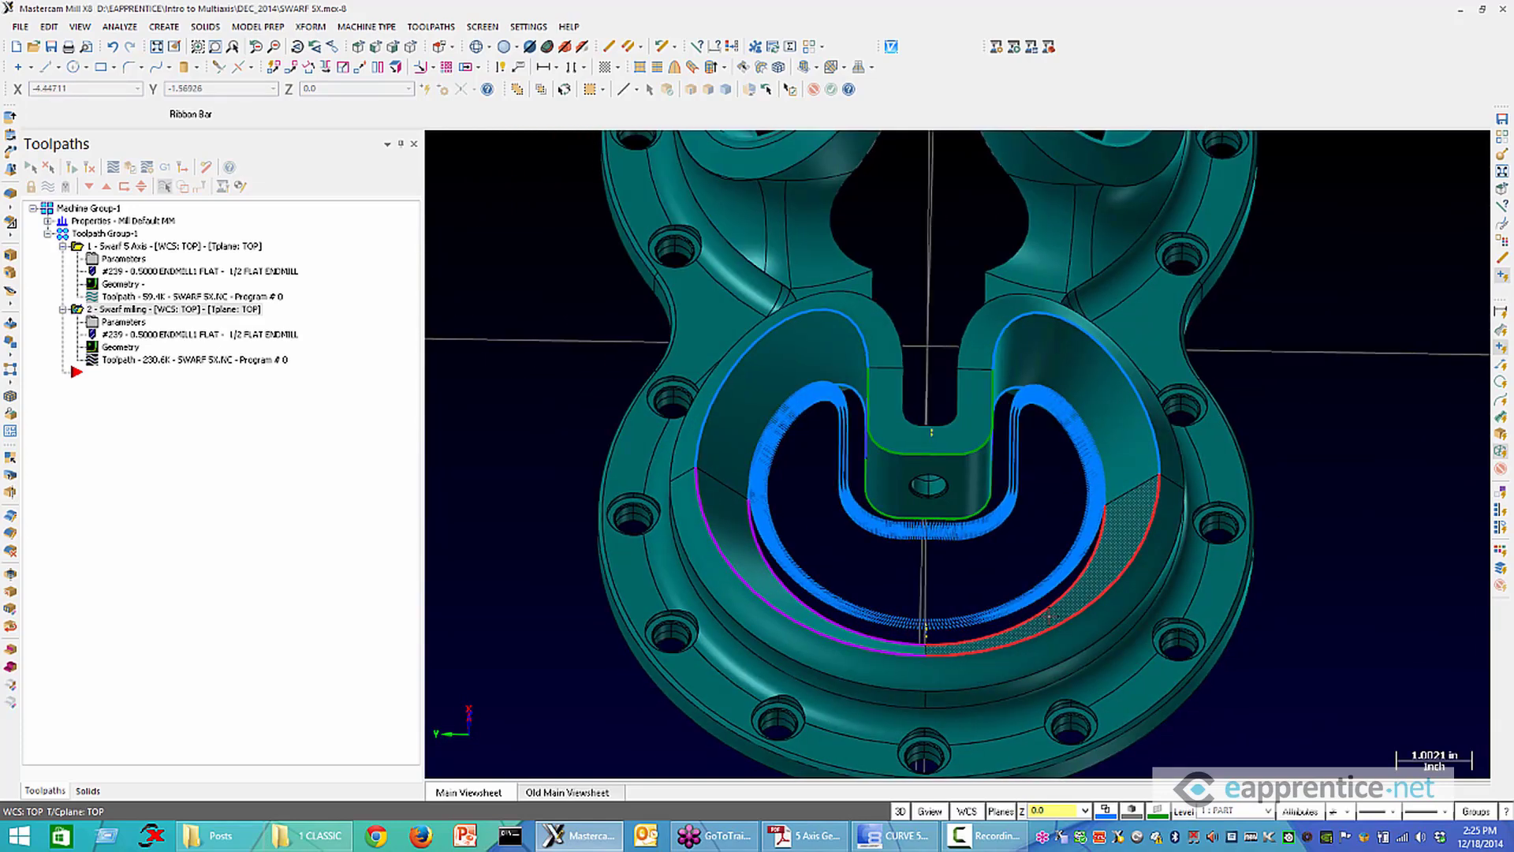
Create a classic Flow multiaxis toolpath and select the 3/8 BALL ENDMILL from the tool library
{"action": "left_click", "coordinate": [431, 27]}
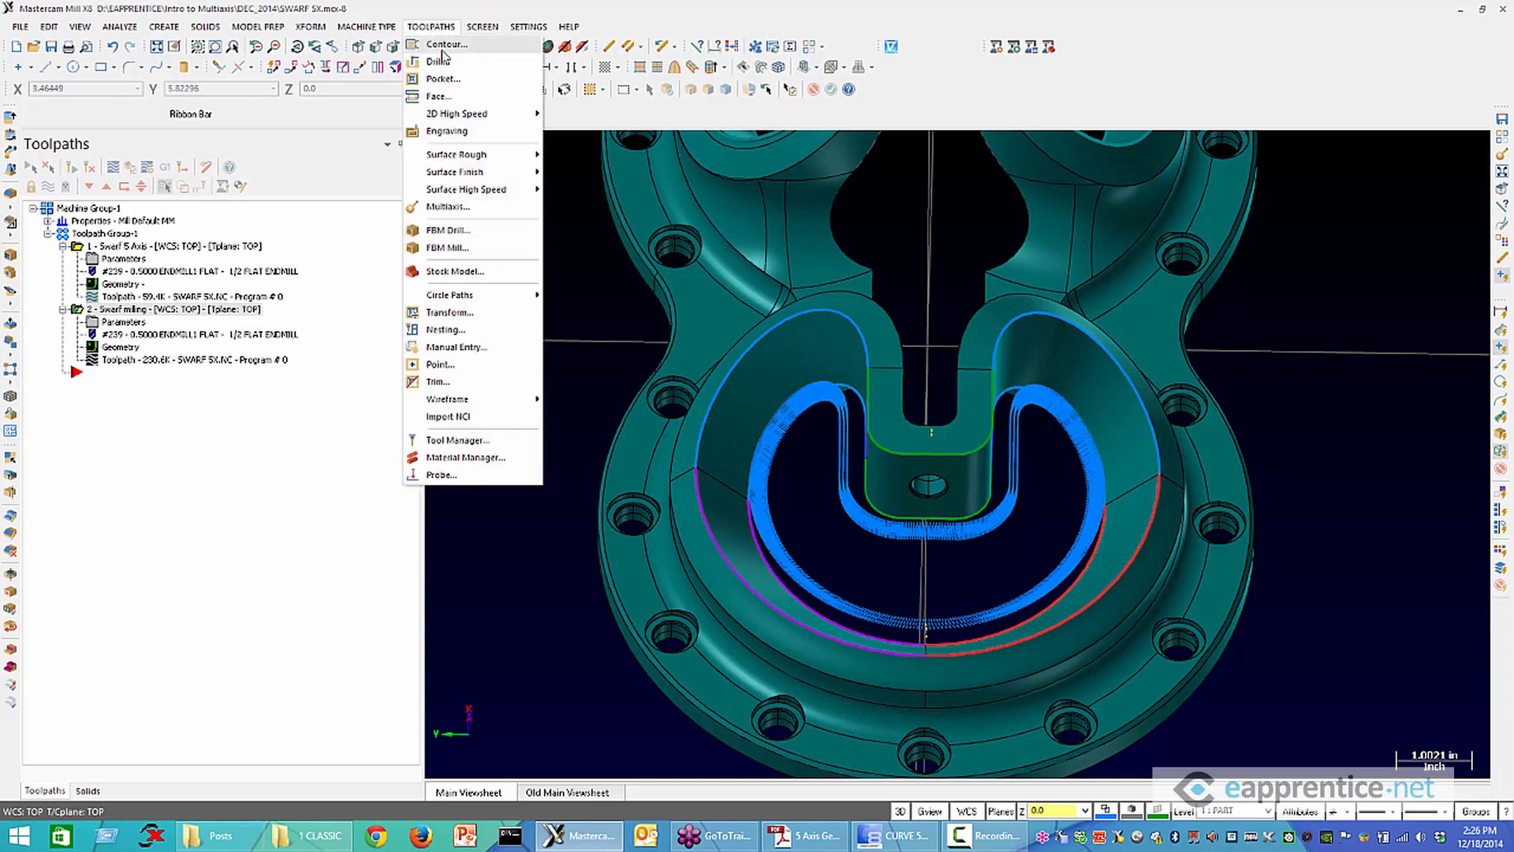
{"action": "left_click", "coordinate": [448, 207]}
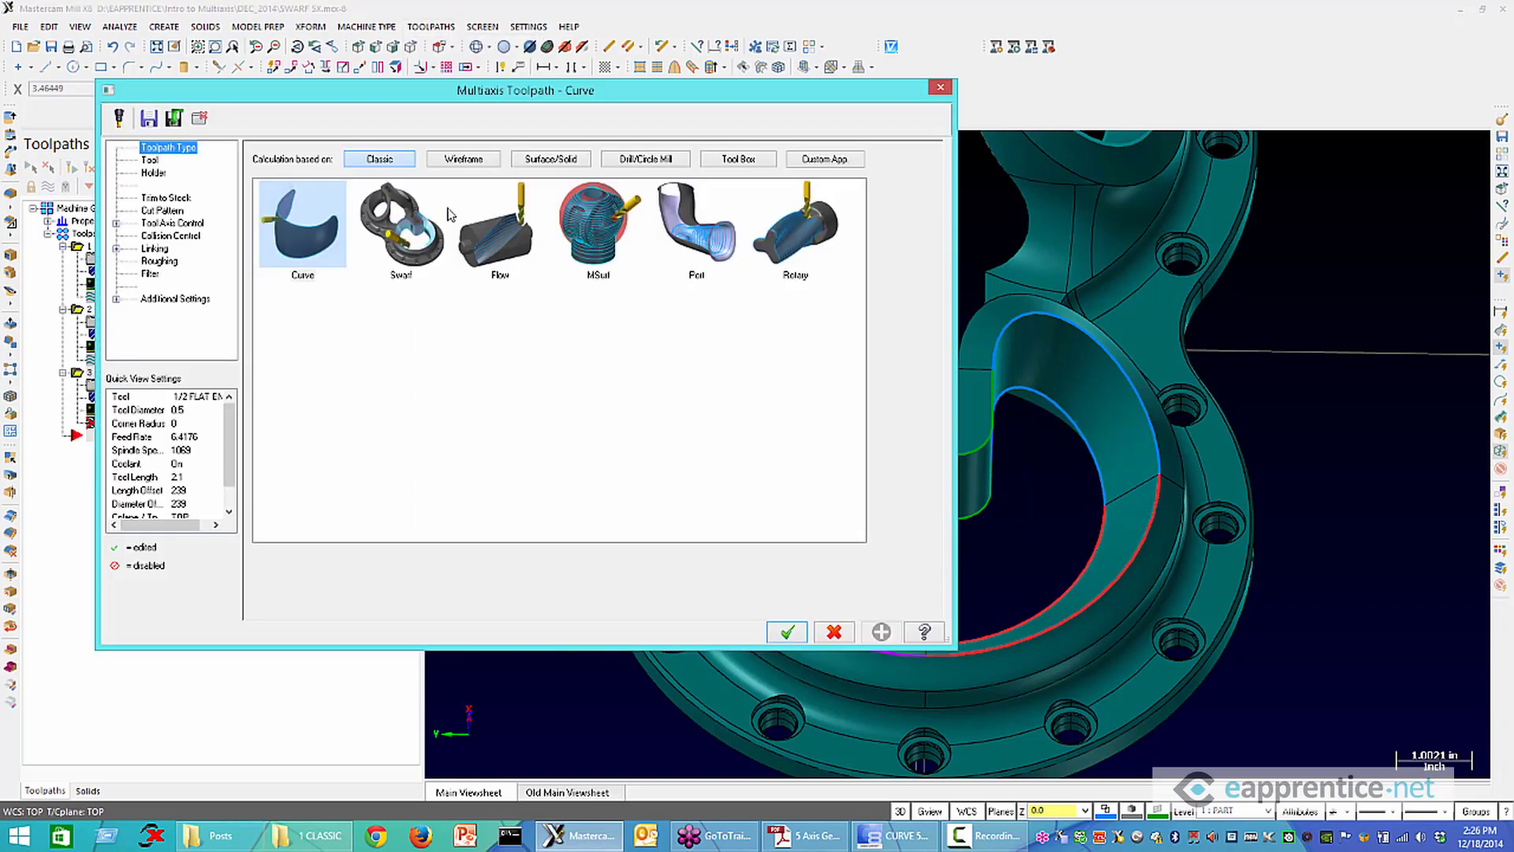
{"action": "left_click", "coordinate": [501, 250]}
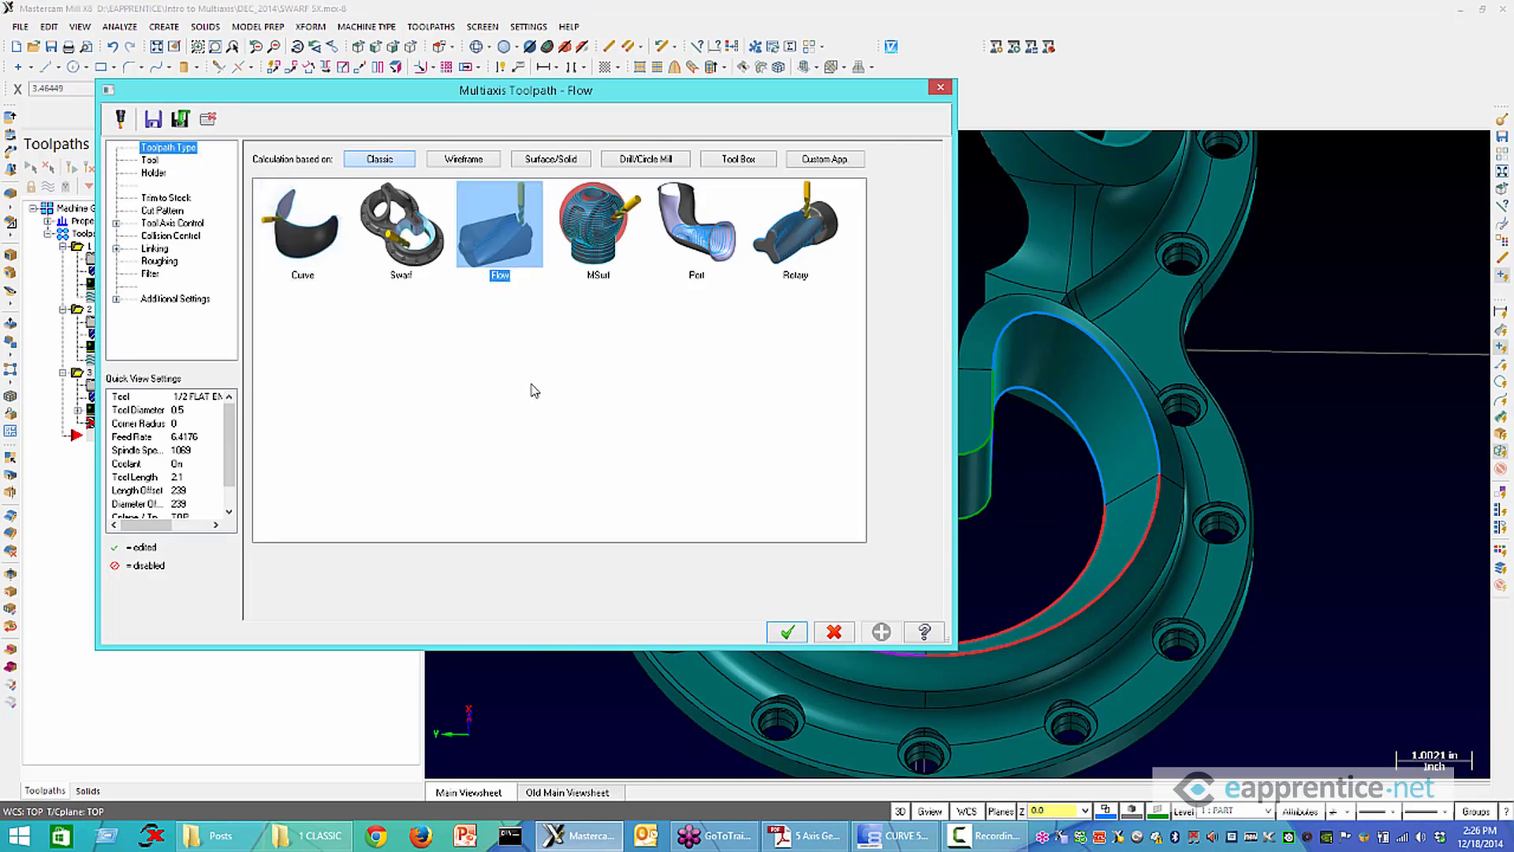
{"action": "left_click", "coordinate": [152, 161]}
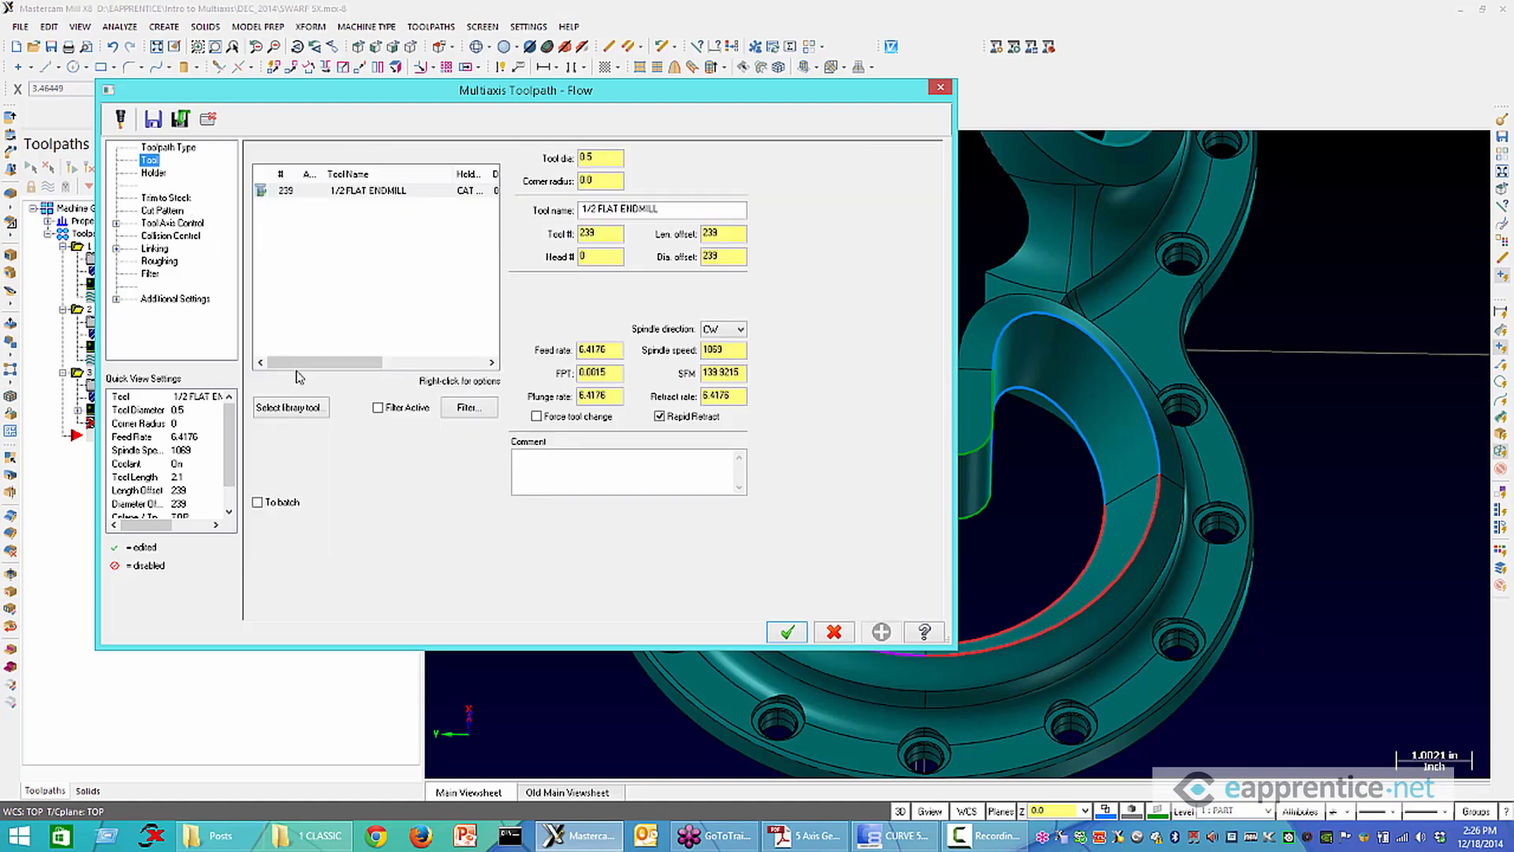
{"action": "left_click", "coordinate": [288, 407]}
{"action": "scroll", "coordinate": [733, 291], "scroll_direction": "down", "scroll_amount": 1}
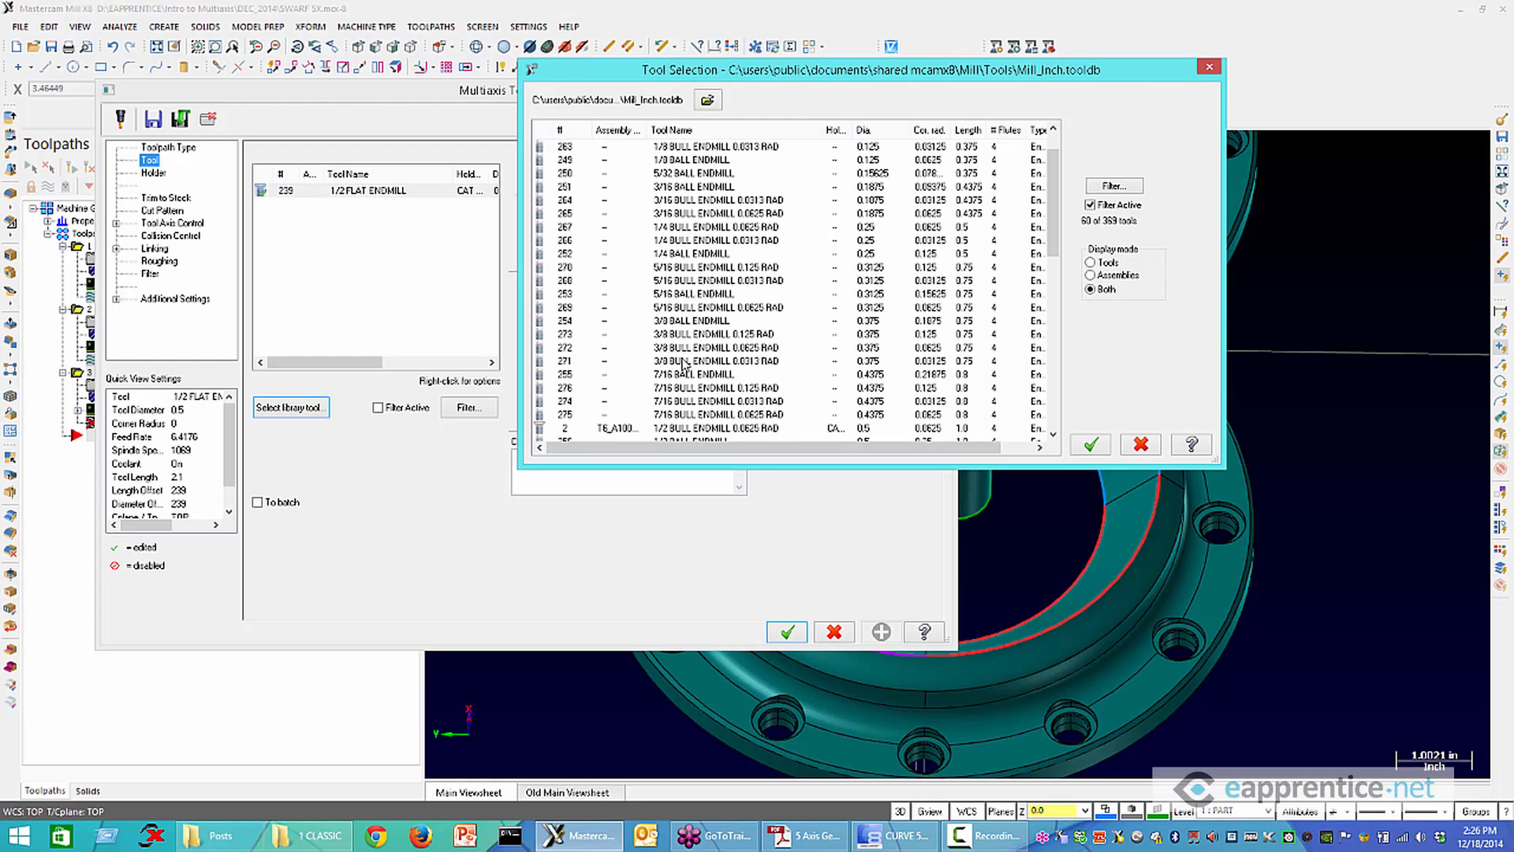
{"action": "double_click", "coordinate": [686, 320]}
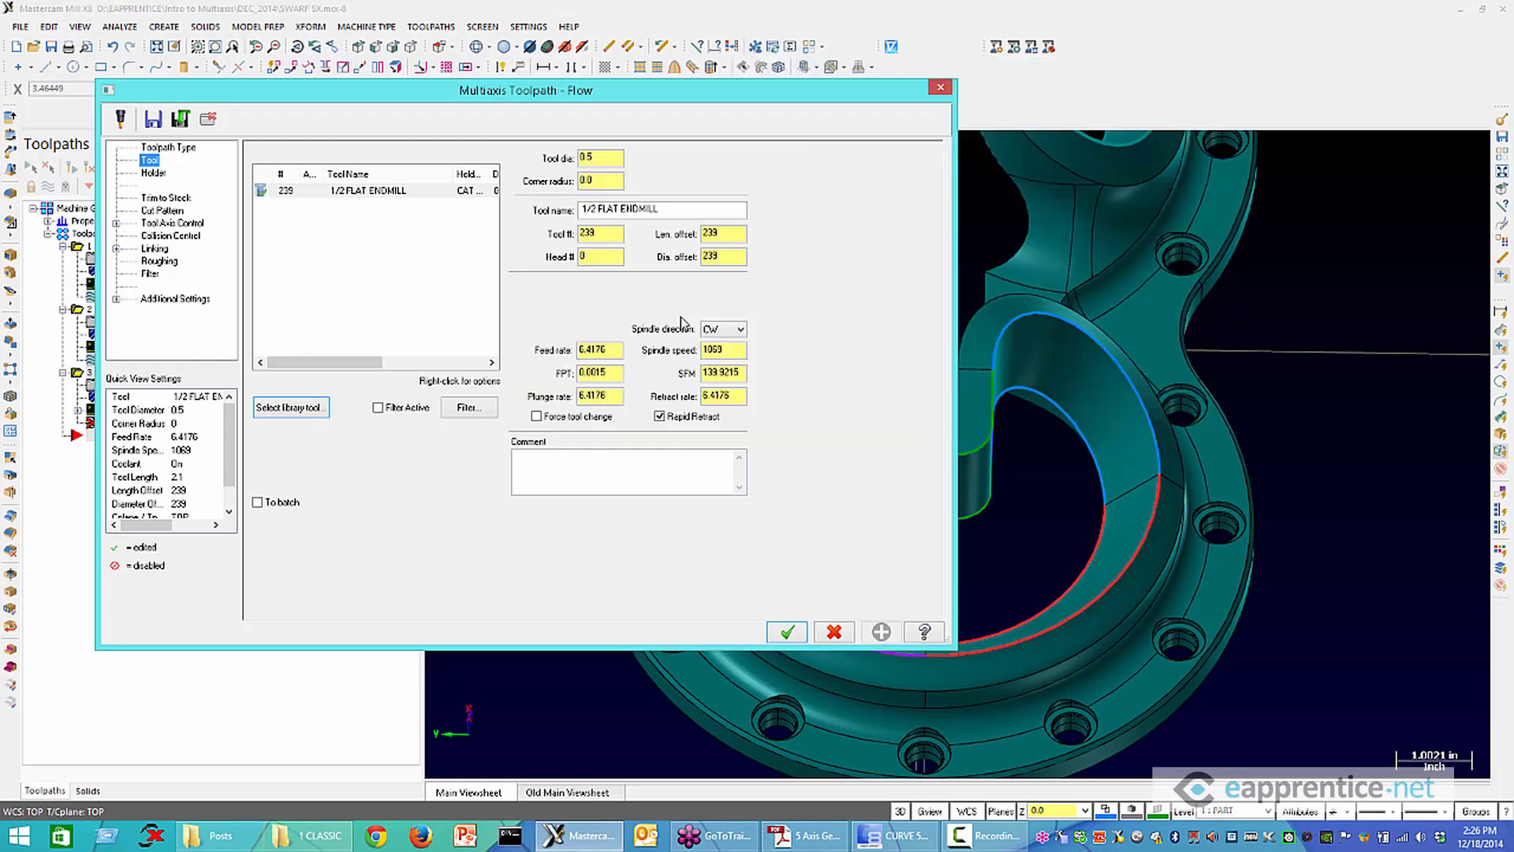
Assign the CAT 50 - ER 32 holder to the ball endmill with a tool projection of 2.0
{"action": "left_click", "coordinate": [153, 174]}
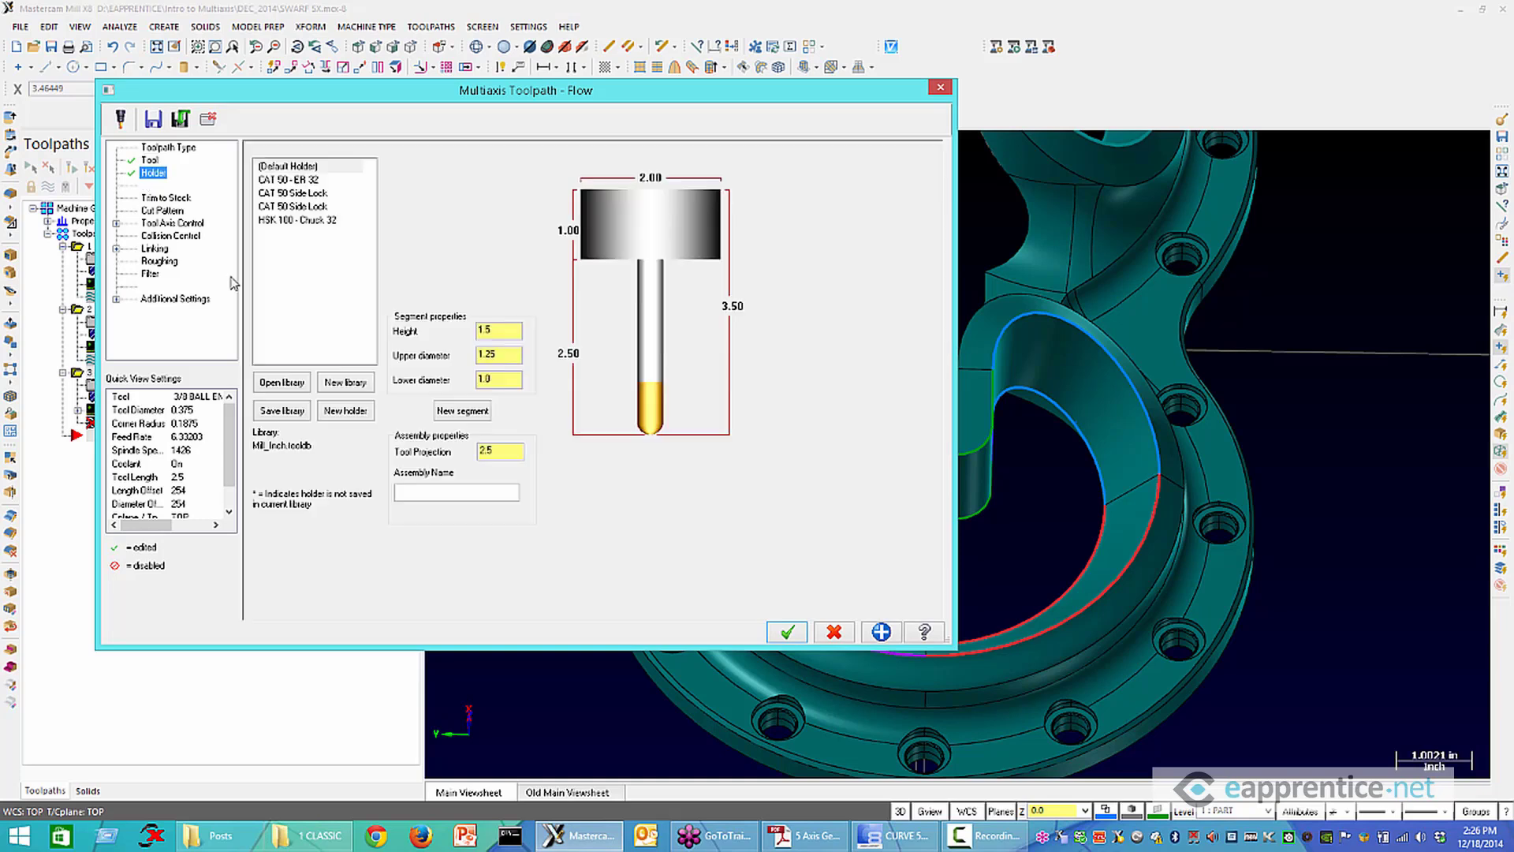
{"action": "left_click", "coordinate": [281, 180]}
{"action": "left_click", "coordinate": [499, 450]}
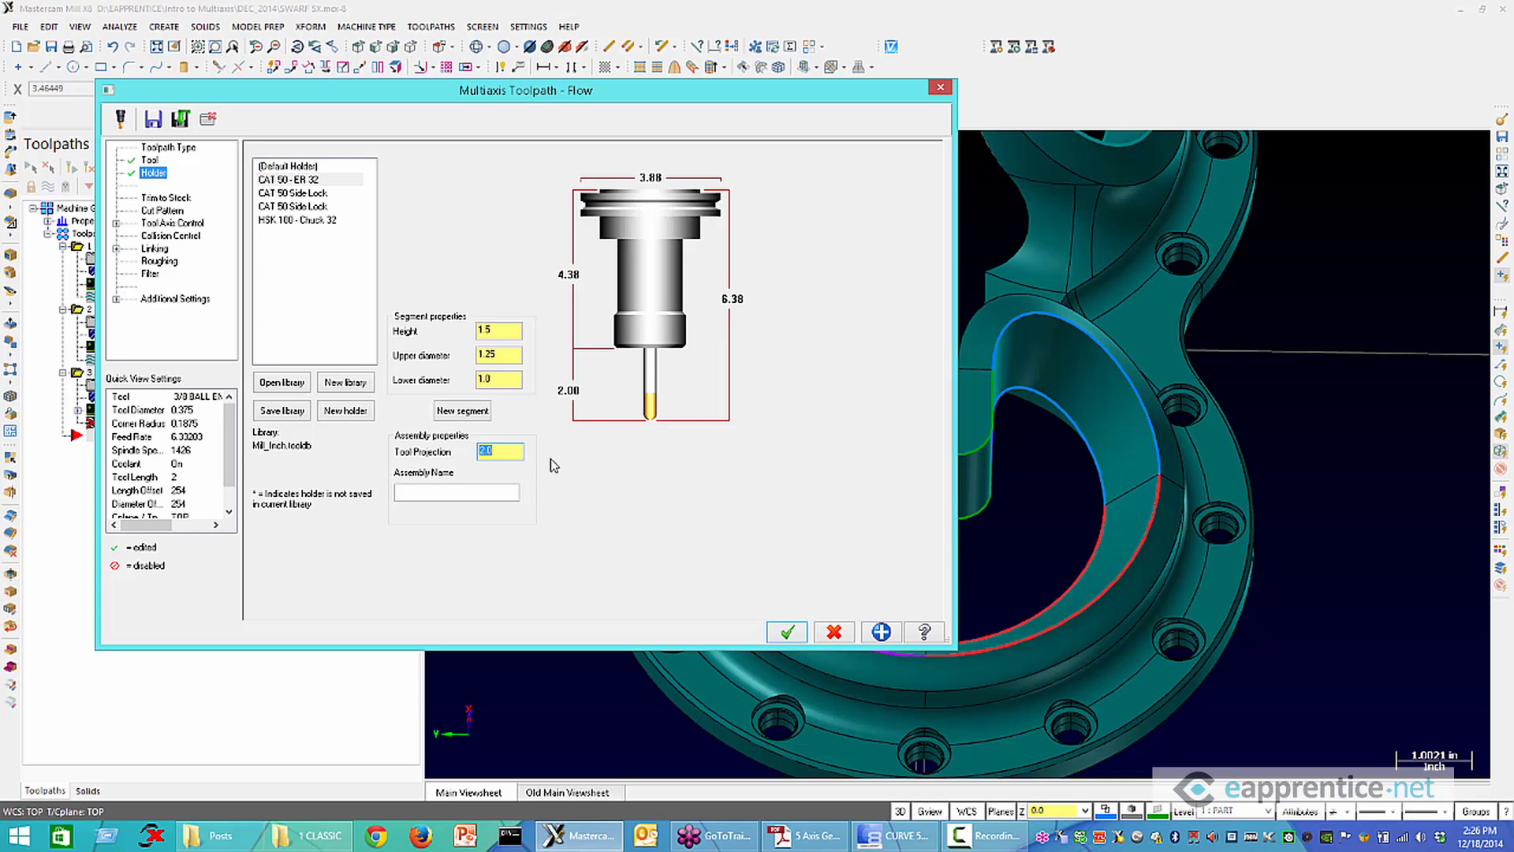
Select all the connected top rim faces, including the U-shaped boss top, as the cut pattern surfaces and accept the selection
{"action": "left_click", "coordinate": [162, 211]}
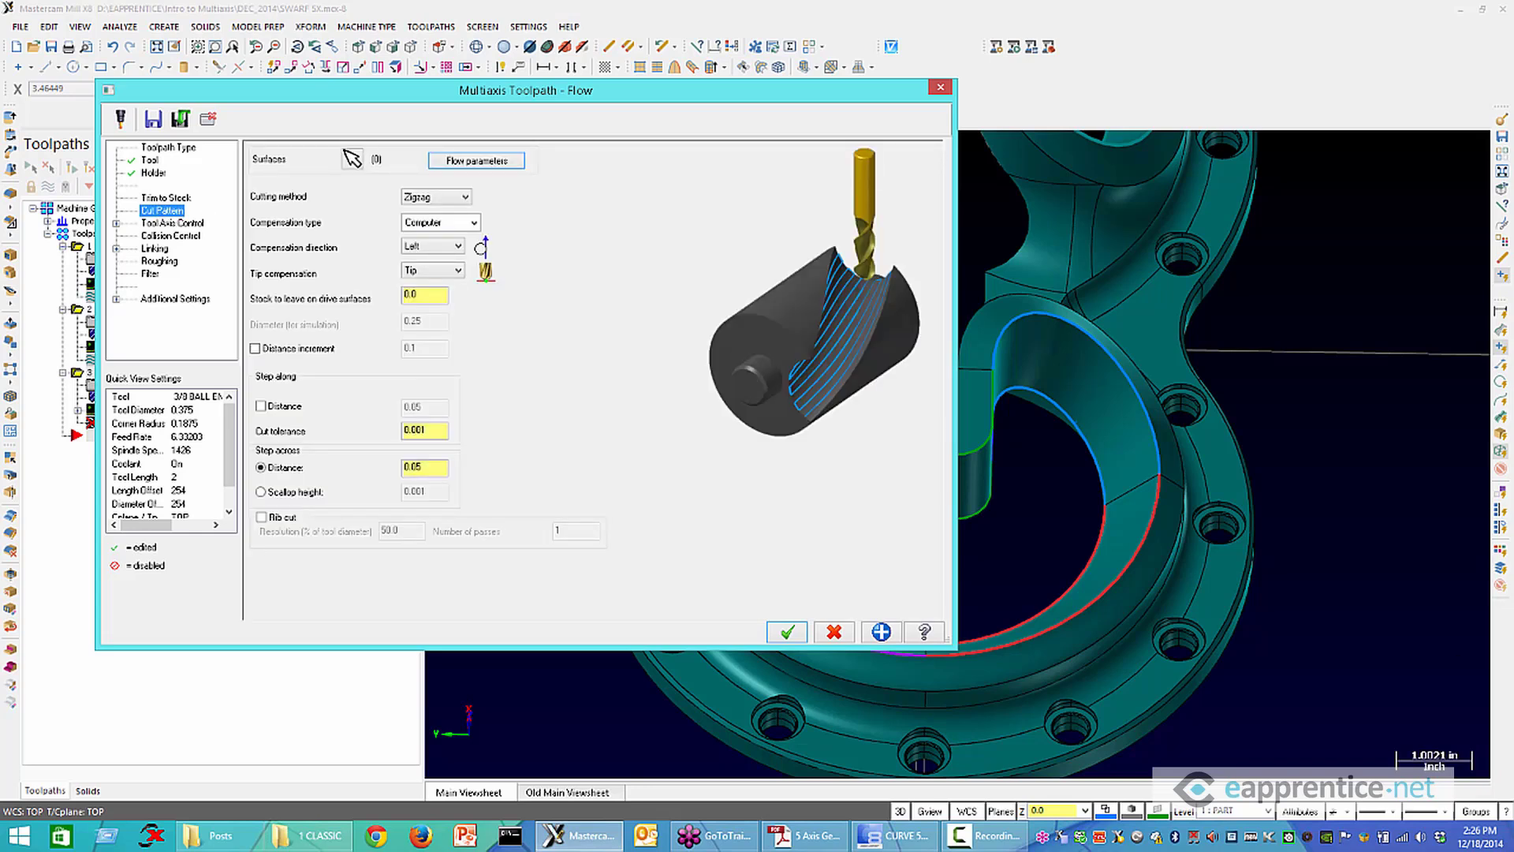
{"action": "left_click", "coordinate": [344, 150]}
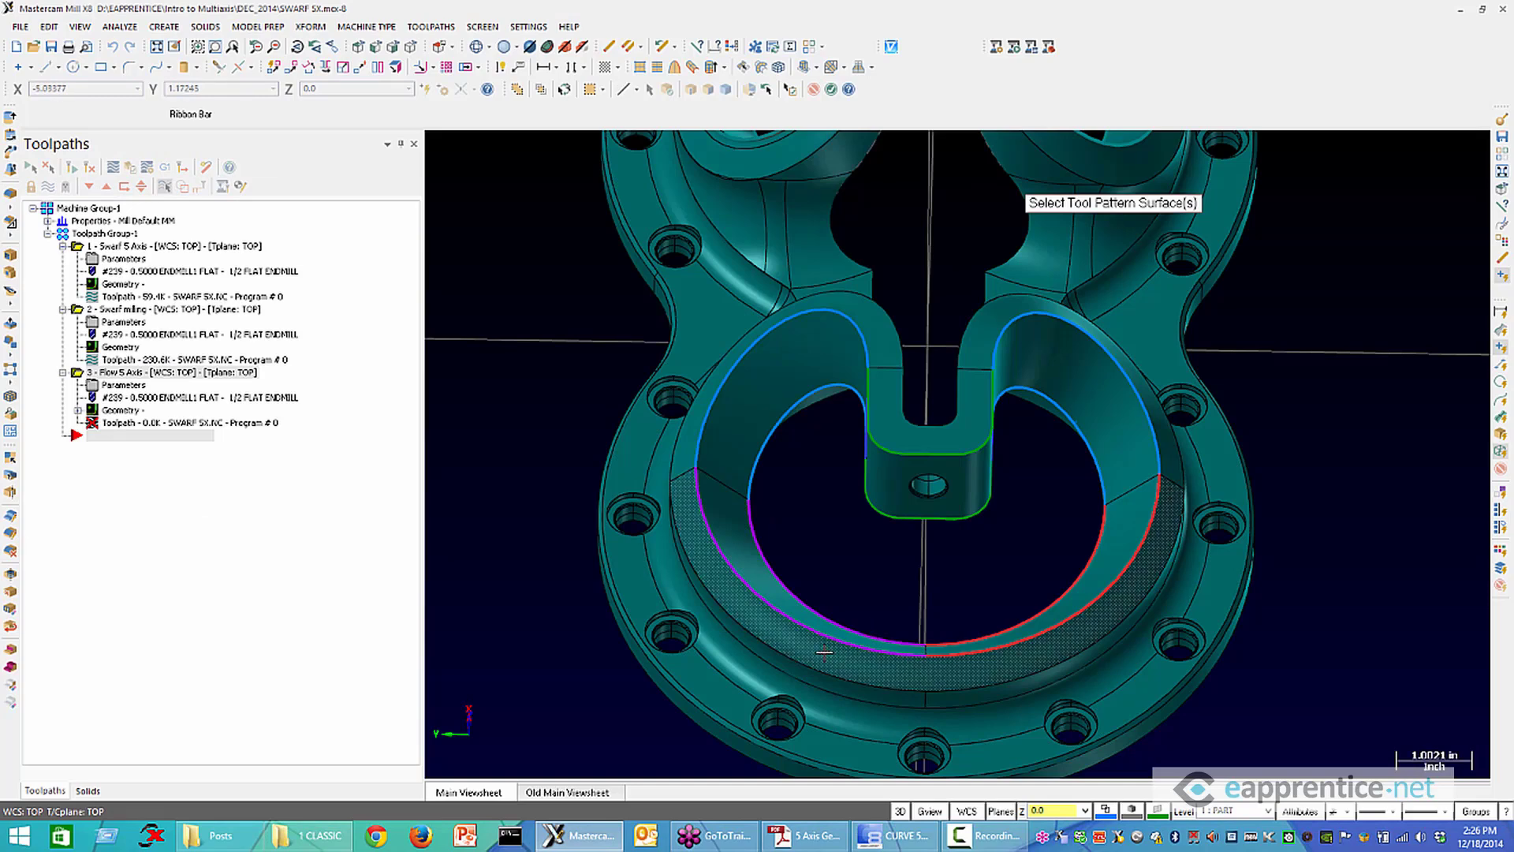
{"action": "left_click", "coordinate": [824, 651]}
{"action": "mouse_move", "coordinate": [970, 612]}
{"action": "middle_mouse_down"}
{"action": "mouse_move", "coordinate": [1010, 551]}
{"action": "mouse_move", "coordinate": [947, 505]}
{"action": "mouse_move", "coordinate": [934, 518]}
{"action": "mouse_move", "coordinate": [1025, 414]}
{"action": "mouse_move", "coordinate": [851, 410]}
{"action": "middle_mouse_up"}
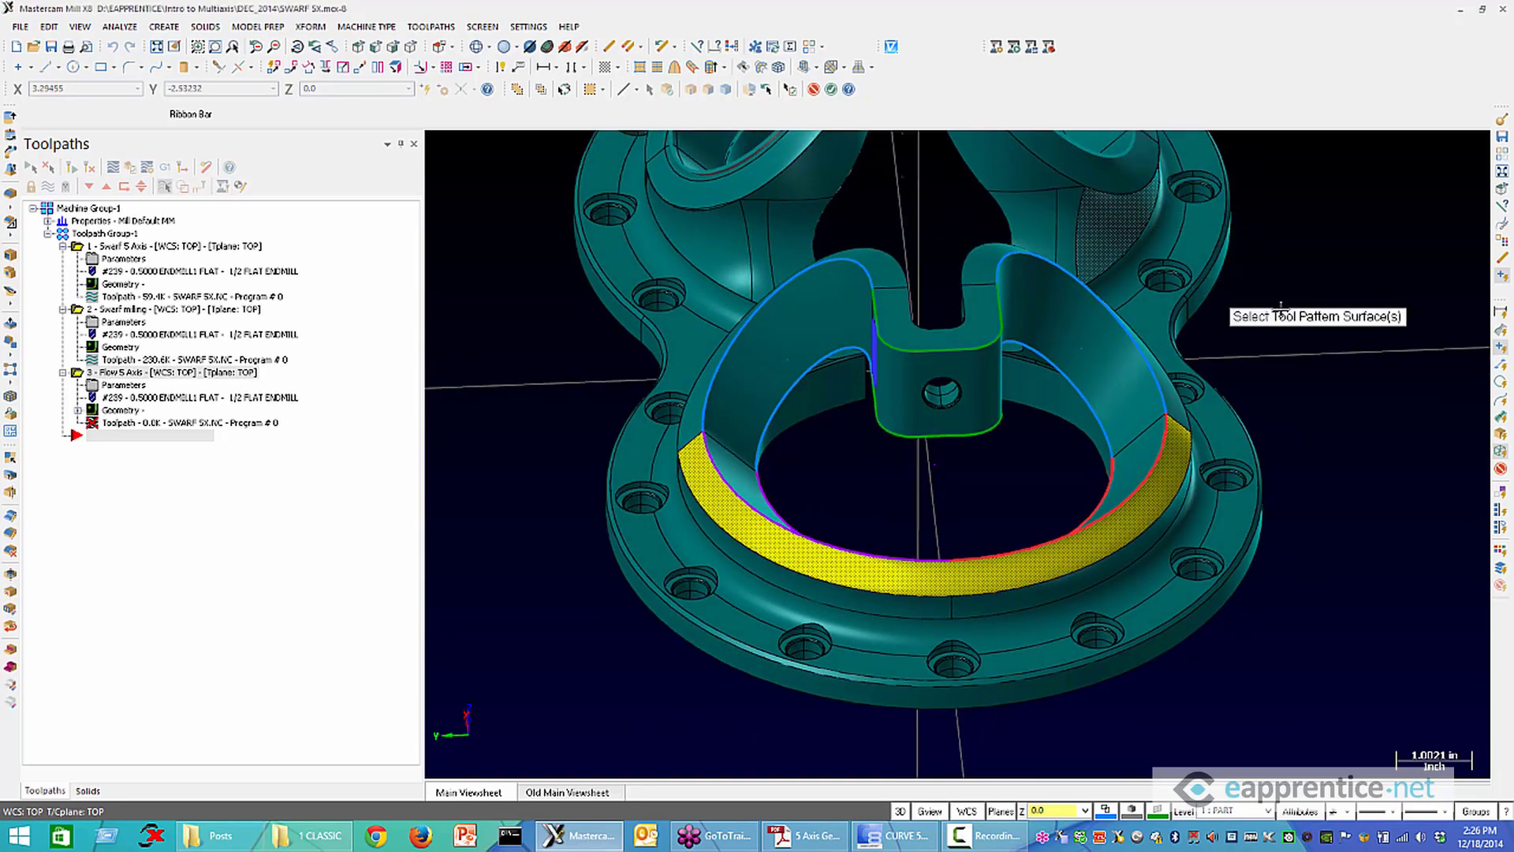
{"action": "middle_click_drag", "start_coordinate": [991, 528], "coordinate": [985, 528]}
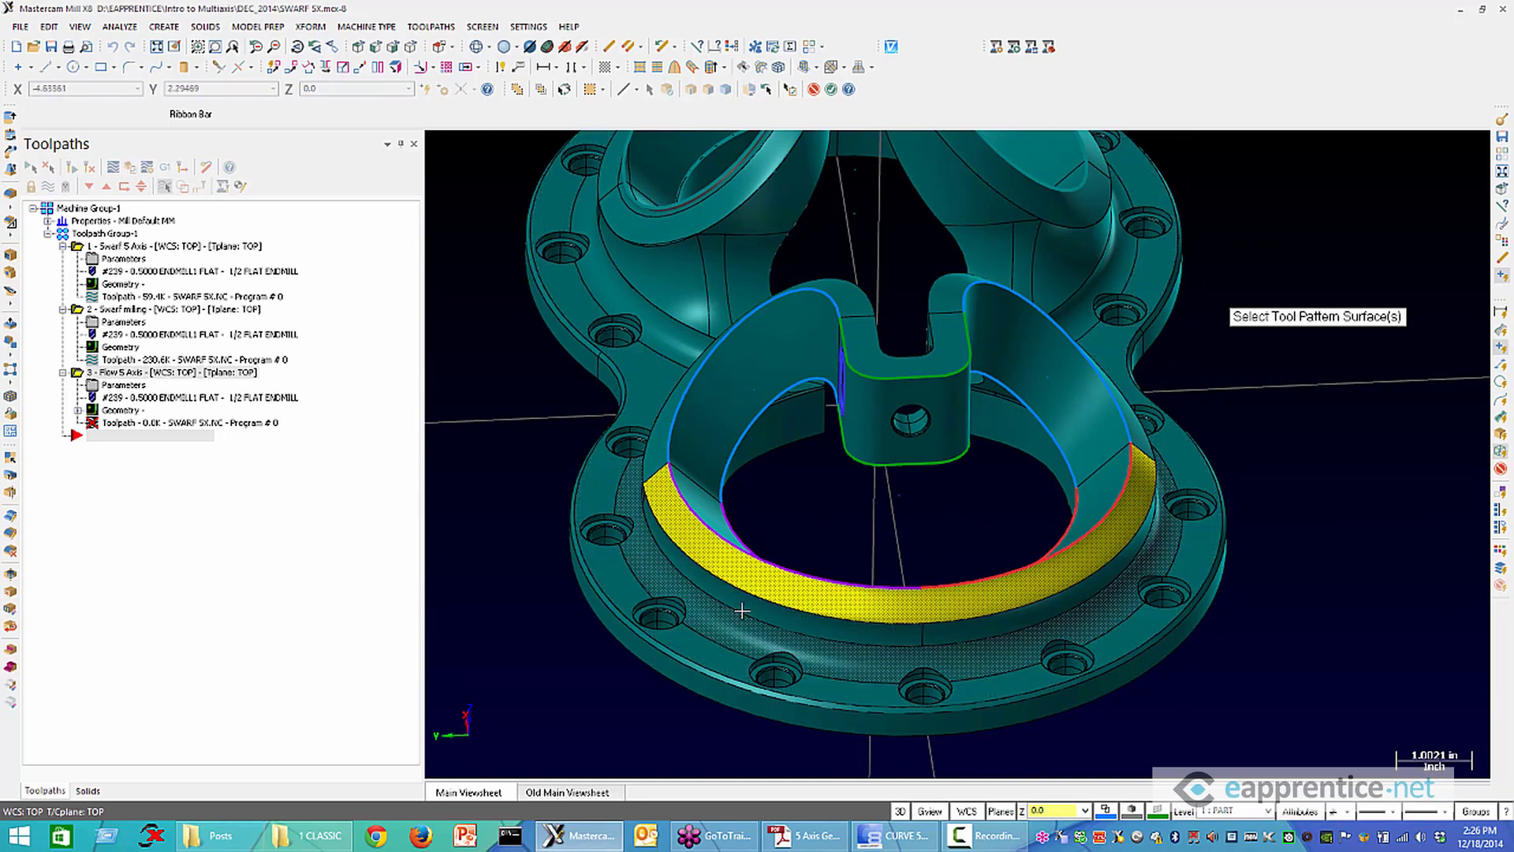
{"action": "middle_click_drag", "start_coordinate": [834, 533], "coordinate": [831, 513]}
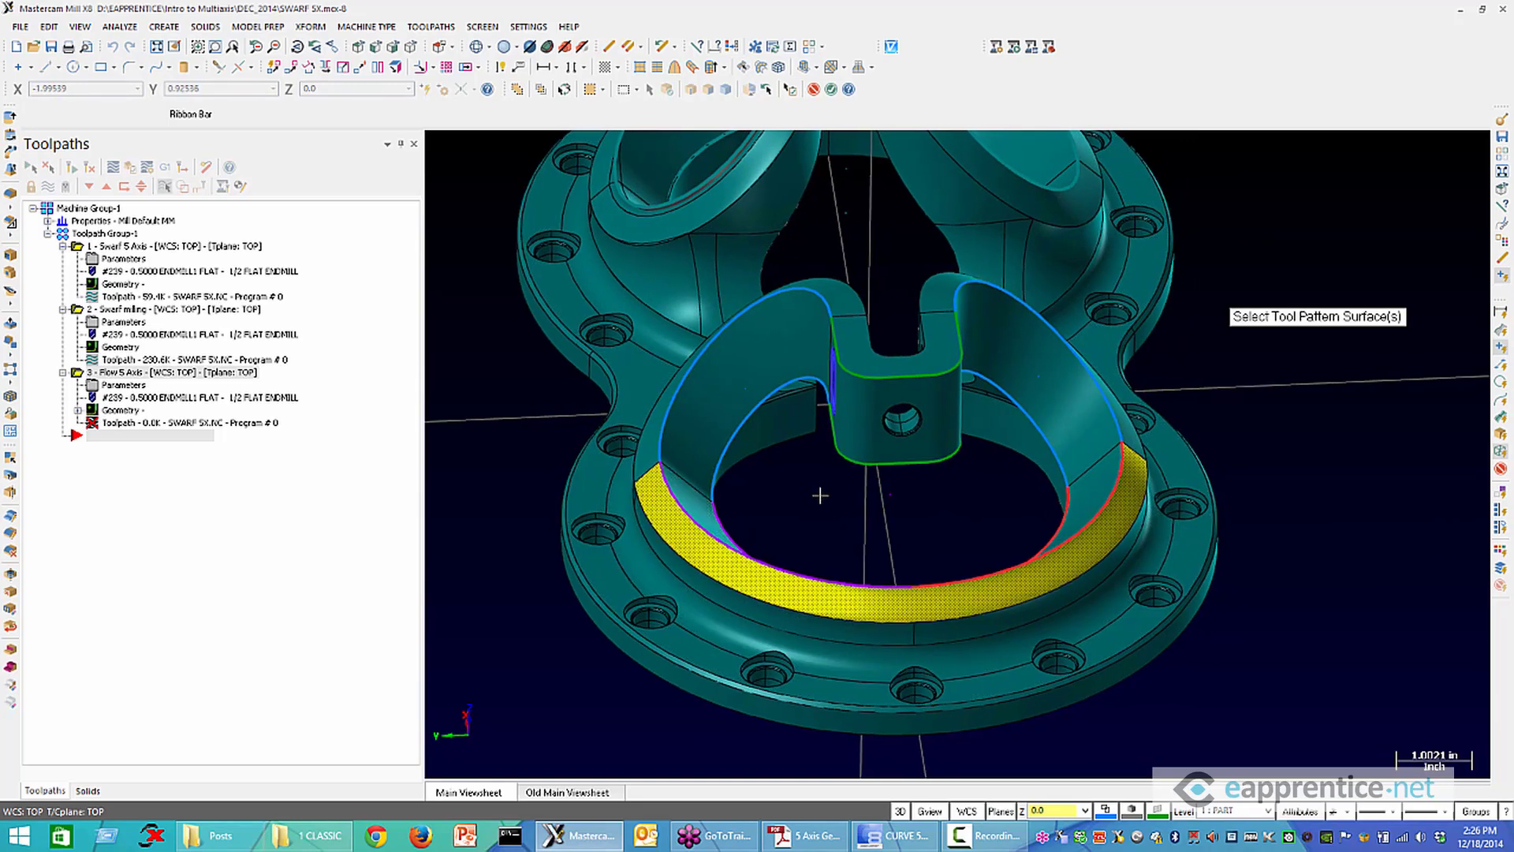
{"action": "middle_click_drag", "start_coordinate": [930, 558], "coordinate": [891, 623]}
{"action": "left_click", "coordinate": [1074, 511]}
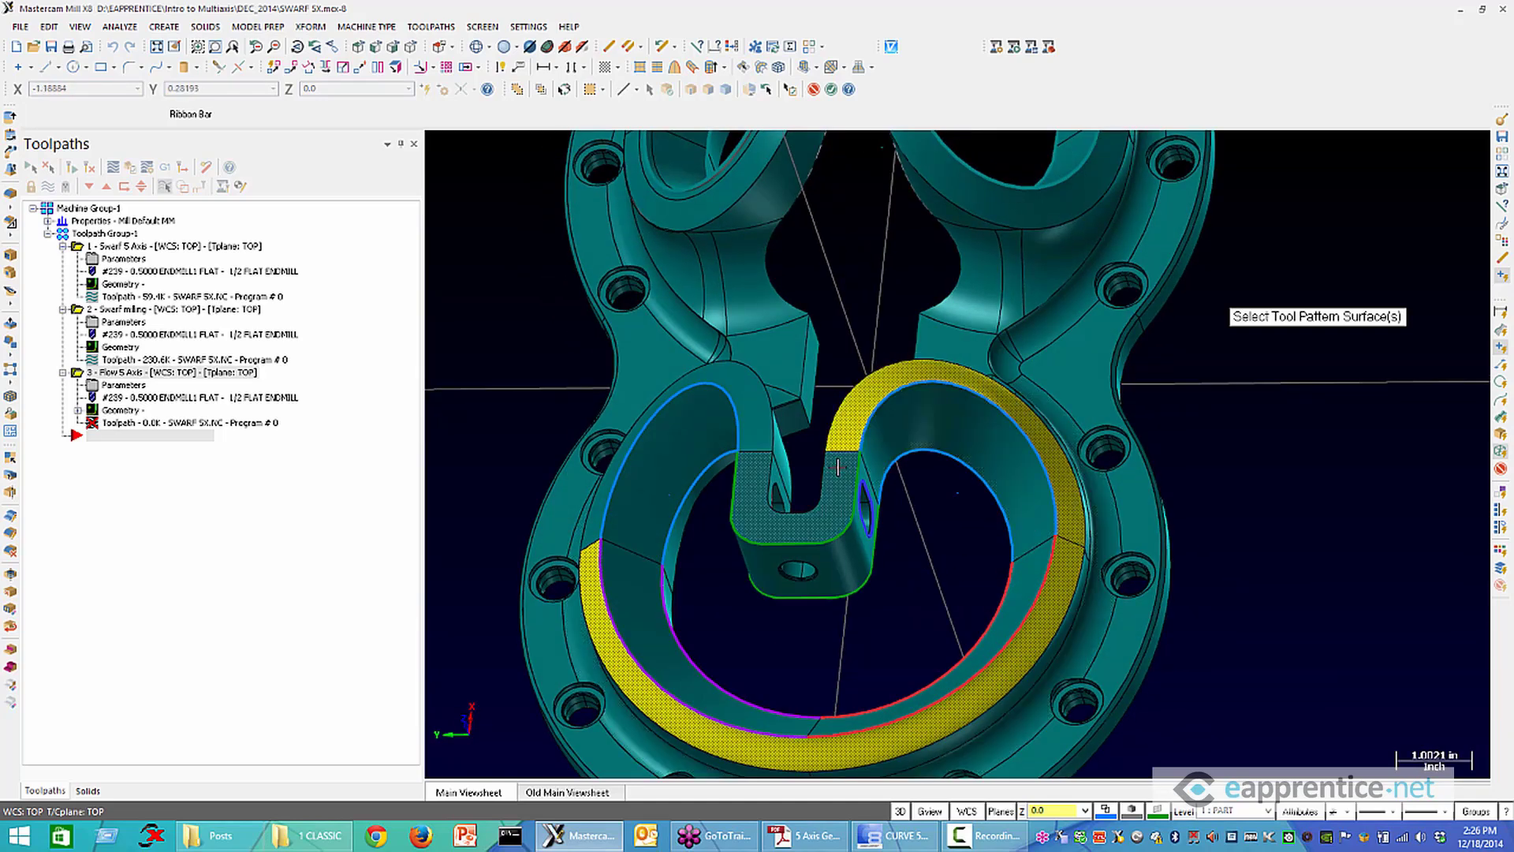
{"action": "left_click", "coordinate": [838, 468]}
{"action": "left_click", "coordinate": [756, 434]}
{"action": "middle_click_drag", "start_coordinate": [854, 661], "coordinate": [884, 607]}
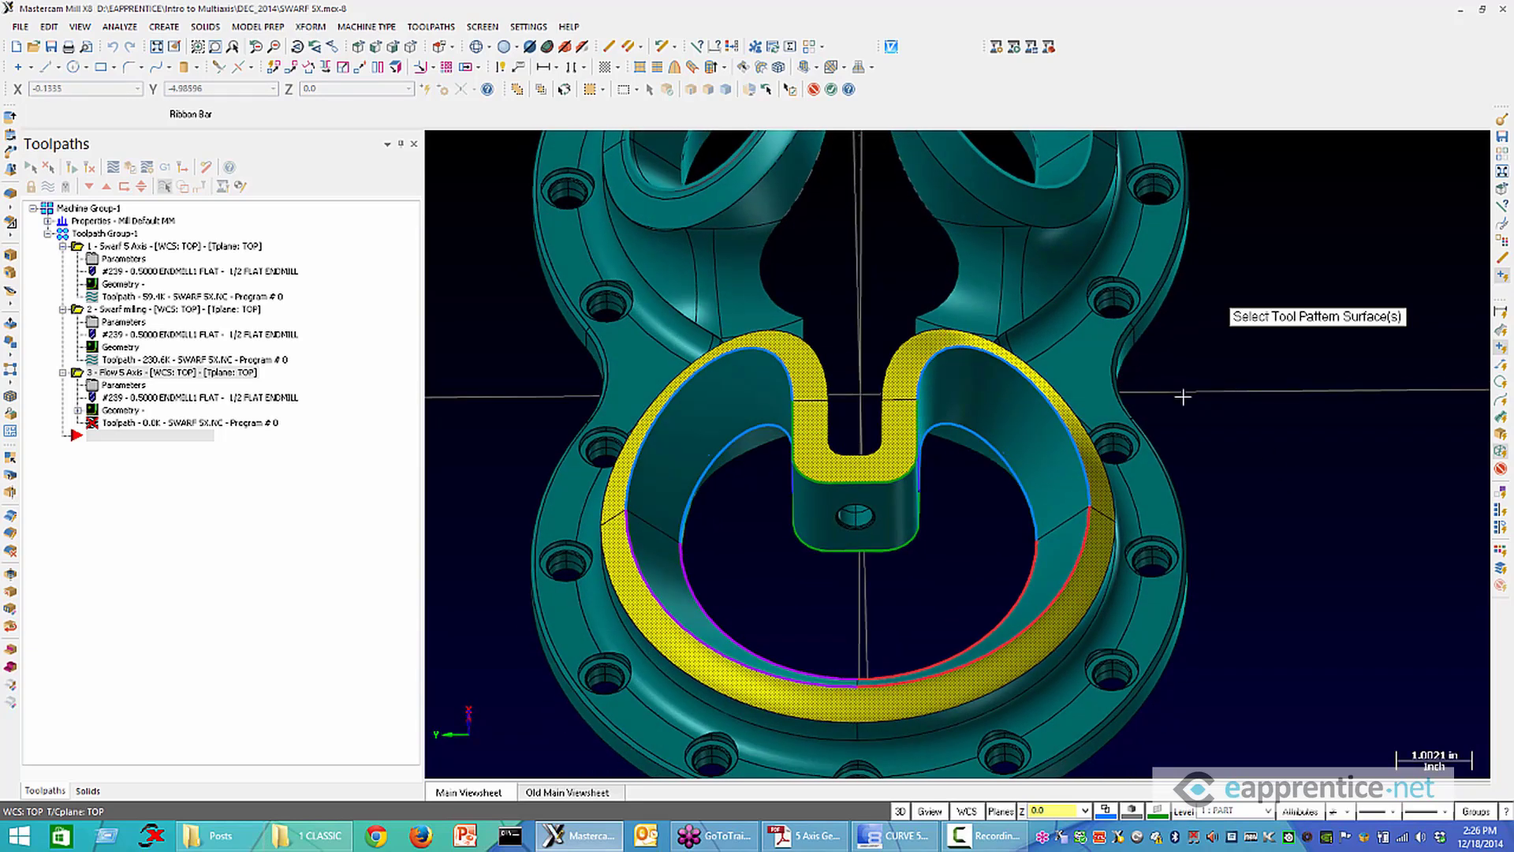
{"action": "left_click", "coordinate": [832, 91]}
Flip the flowline offset to the opposite side of the rim surfaces and back to compare both sides
{"action": "middle_click_drag", "start_coordinate": [1076, 530], "coordinate": [963, 580]}
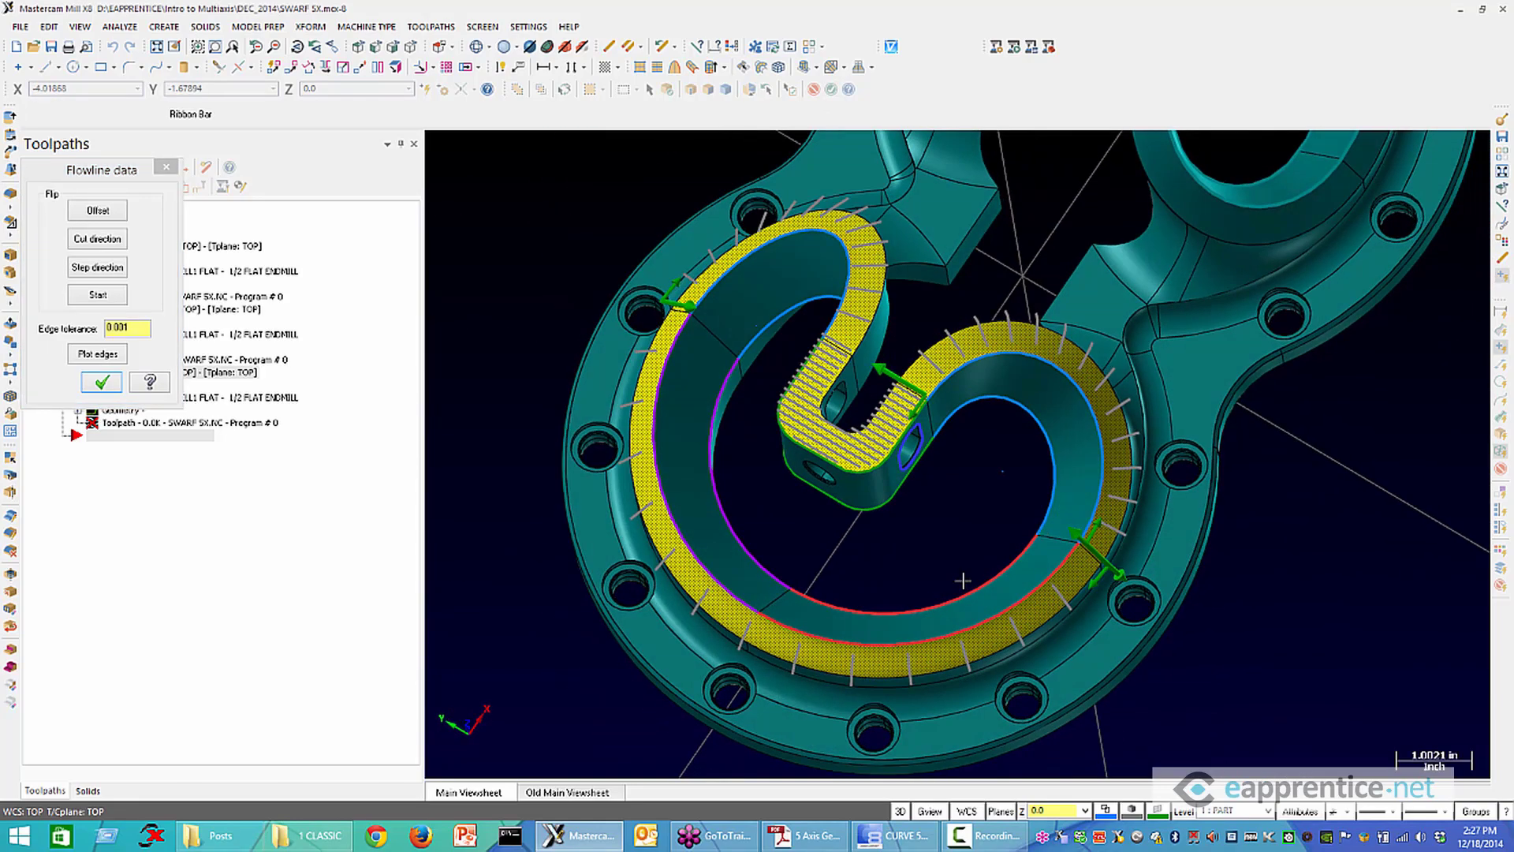
{"action": "left_click_drag", "start_coordinate": [127, 168], "coordinate": [521, 133]}
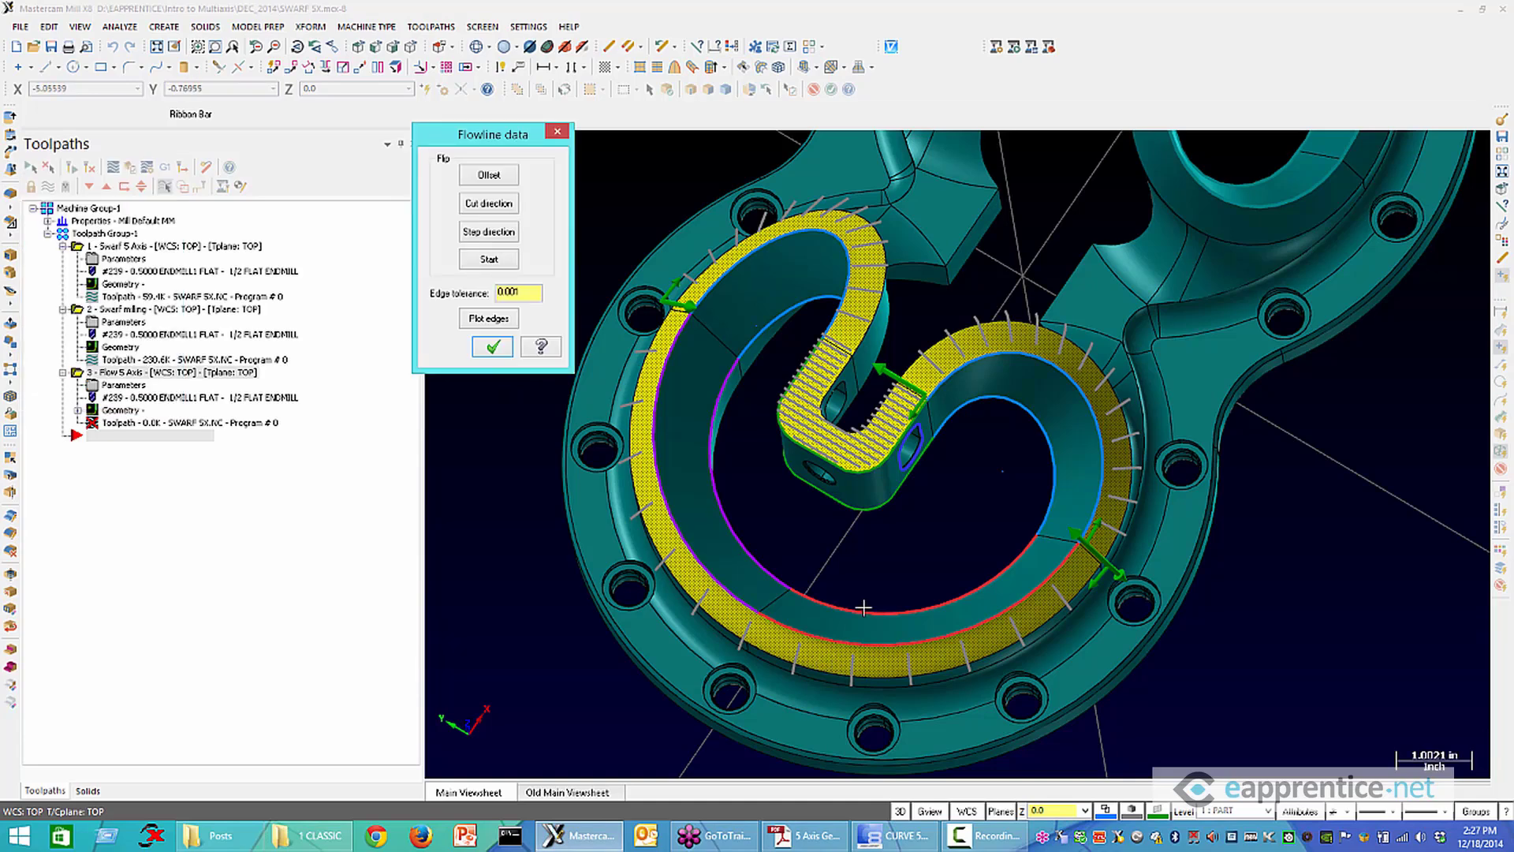
{"action": "middle_click_drag", "start_coordinate": [902, 564], "coordinate": [927, 493]}
{"action": "middle_click_drag", "start_coordinate": [926, 493], "coordinate": [847, 448]}
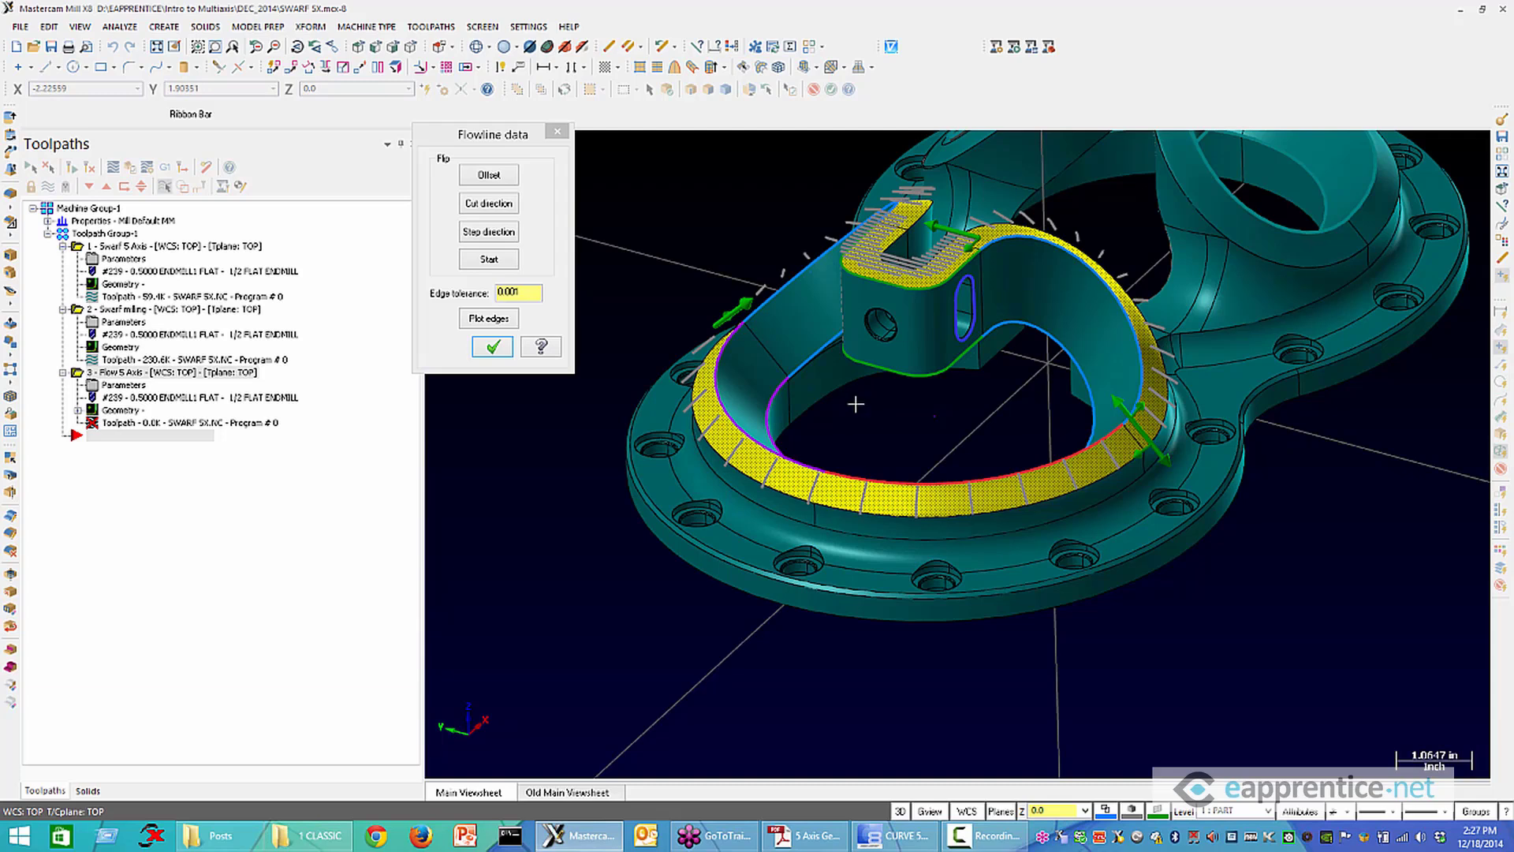
{"action": "left_click", "coordinate": [488, 175]}
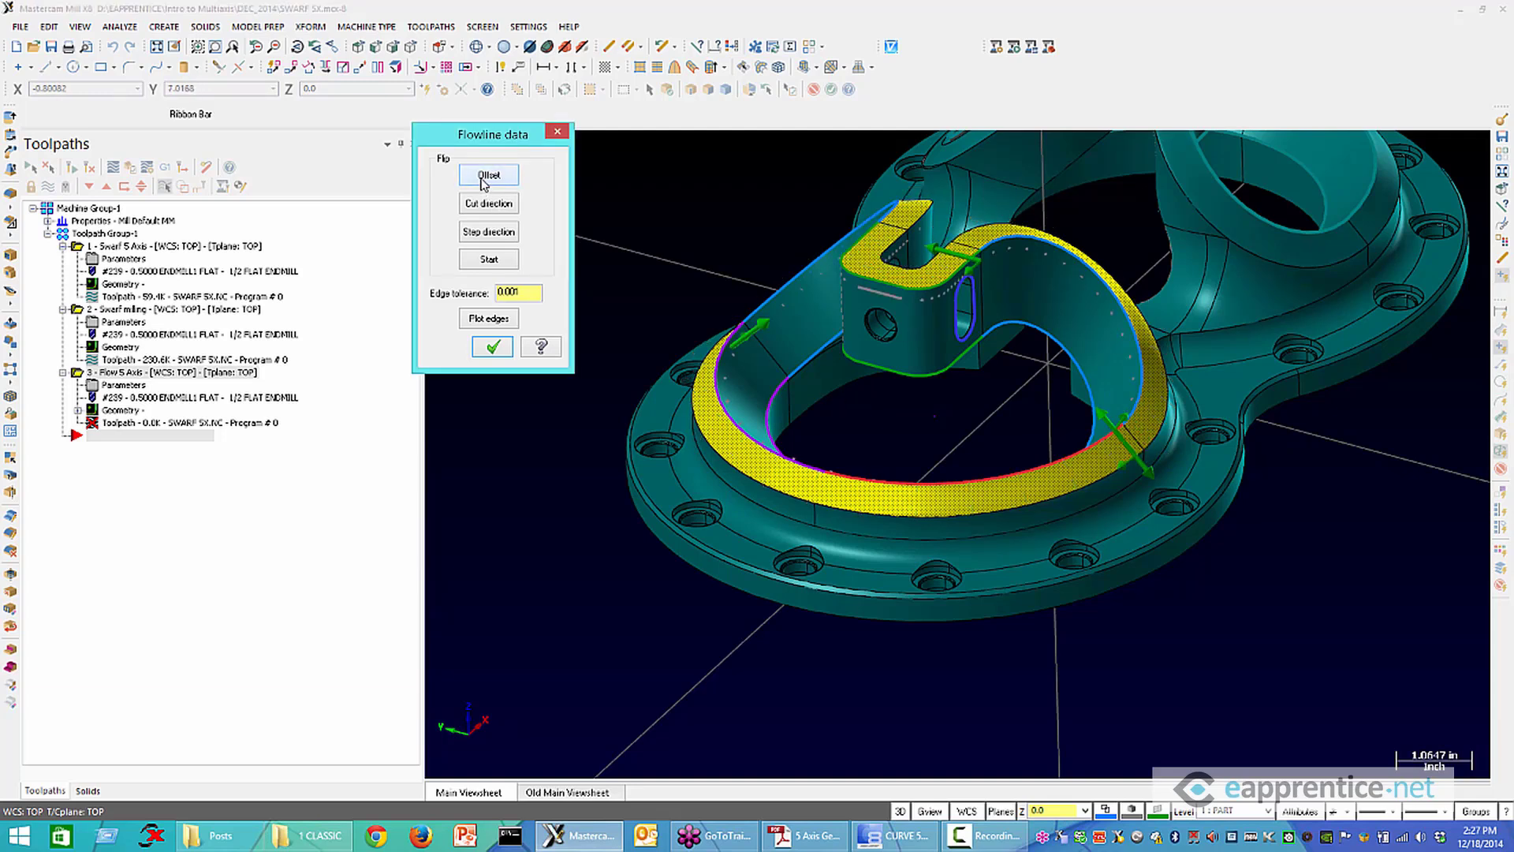
{"action": "left_click", "coordinate": [483, 182]}
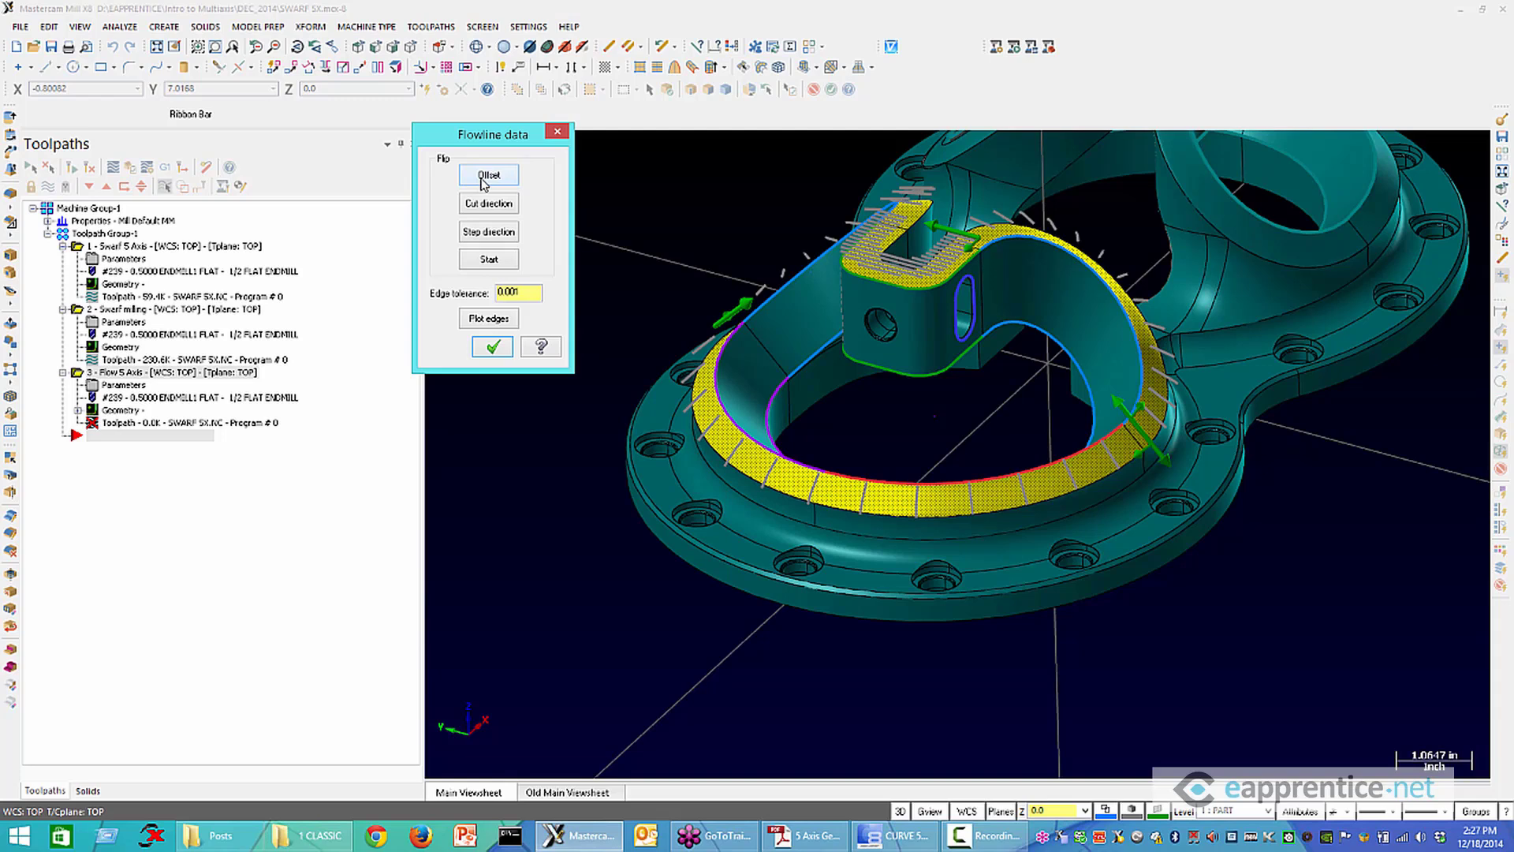
{"action": "left_click", "coordinate": [483, 177]}
{"action": "left_click", "coordinate": [483, 177]}
Flip the flowline cut direction so the passes run lengthwise along the rim, comparing them with the crosswise passes
{"action": "left_click", "coordinate": [483, 203]}
{"action": "middle_click_drag", "start_coordinate": [843, 553], "coordinate": [958, 637]}
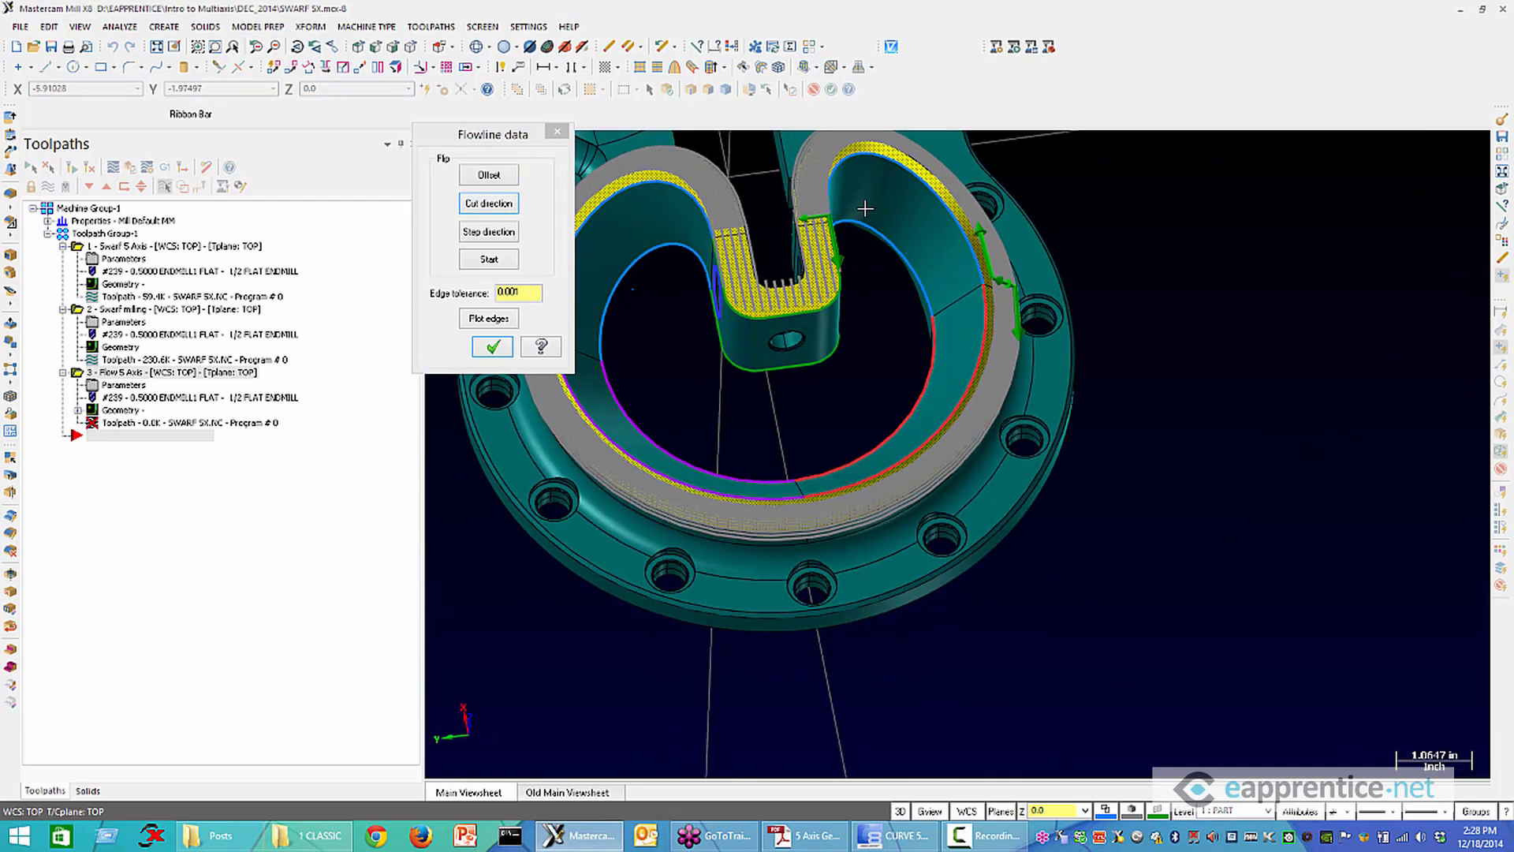
{"action": "scroll", "coordinate": [876, 378], "scroll_direction": "up", "scroll_amount": 5}
{"action": "middle_click_drag", "start_coordinate": [872, 426], "coordinate": [978, 755], "text": "shift"}
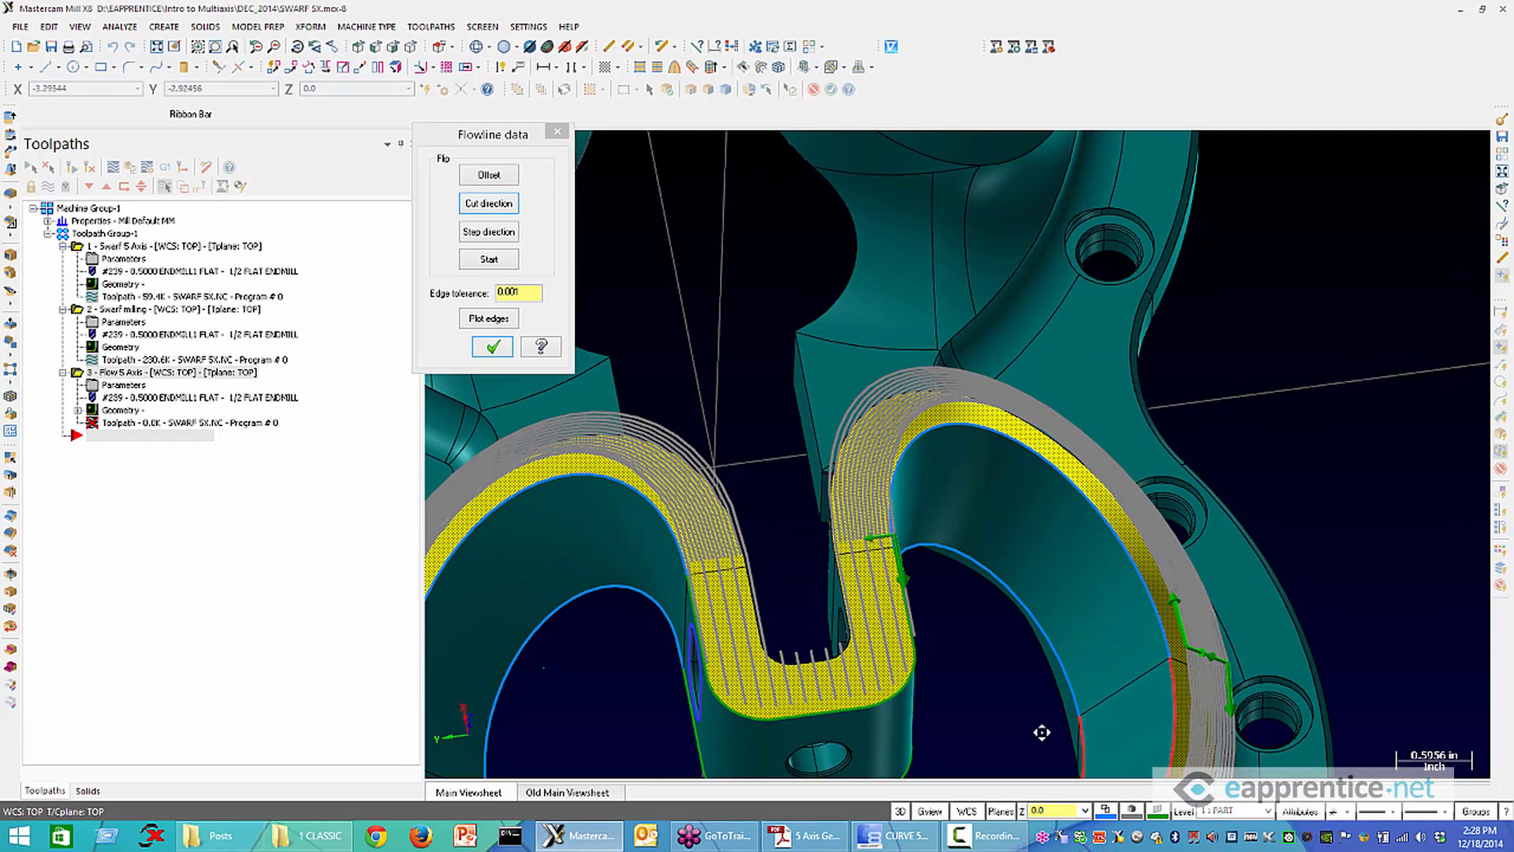
{"action": "middle_click_drag", "start_coordinate": [1041, 726], "coordinate": [1059, 627]}
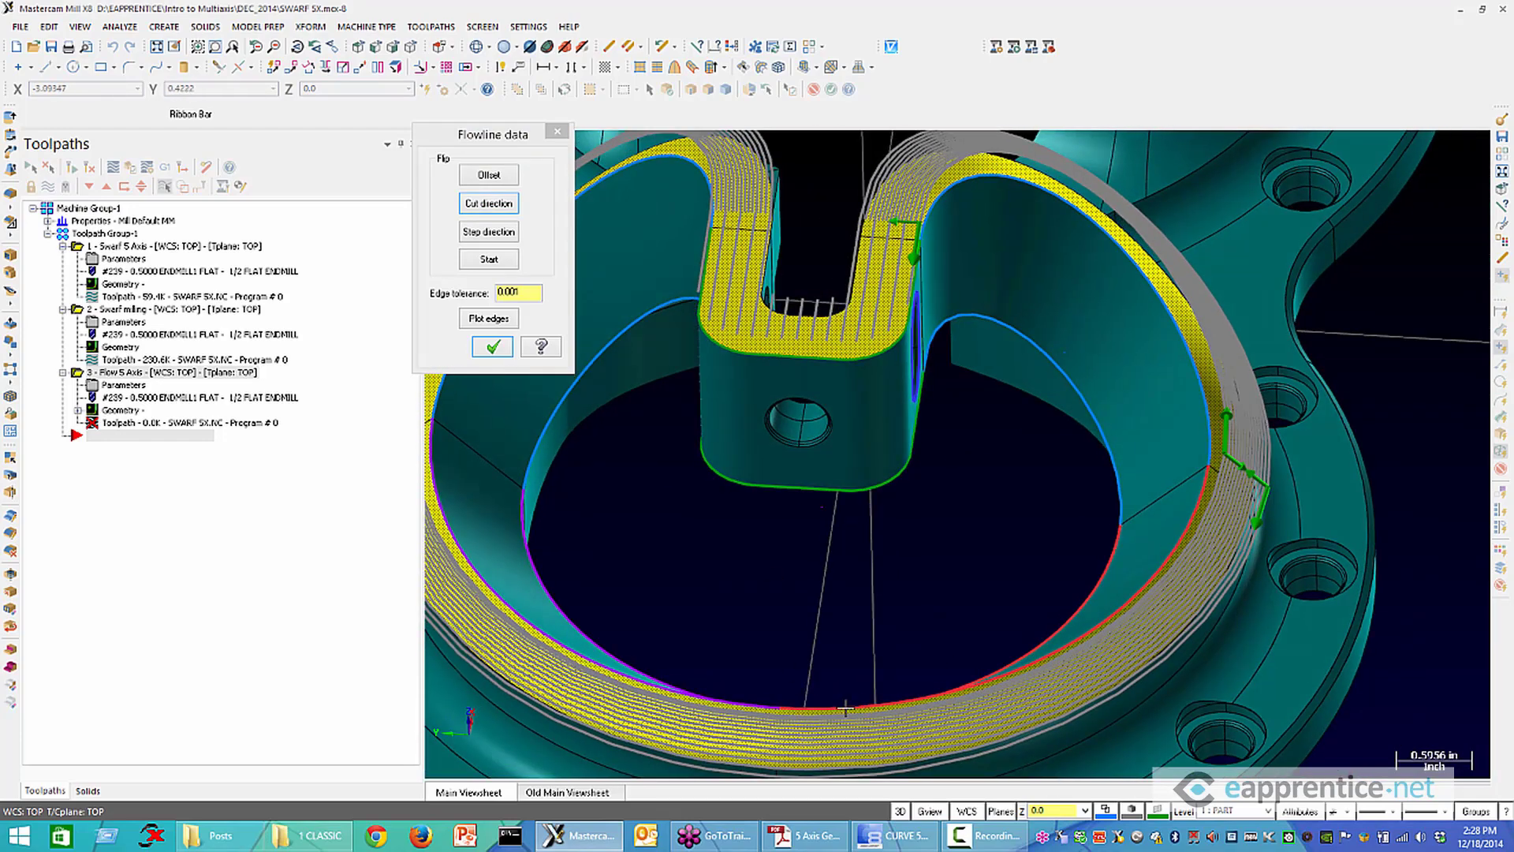
{"action": "scroll", "coordinate": [897, 707], "scroll_direction": "down", "scroll_amount": 2}
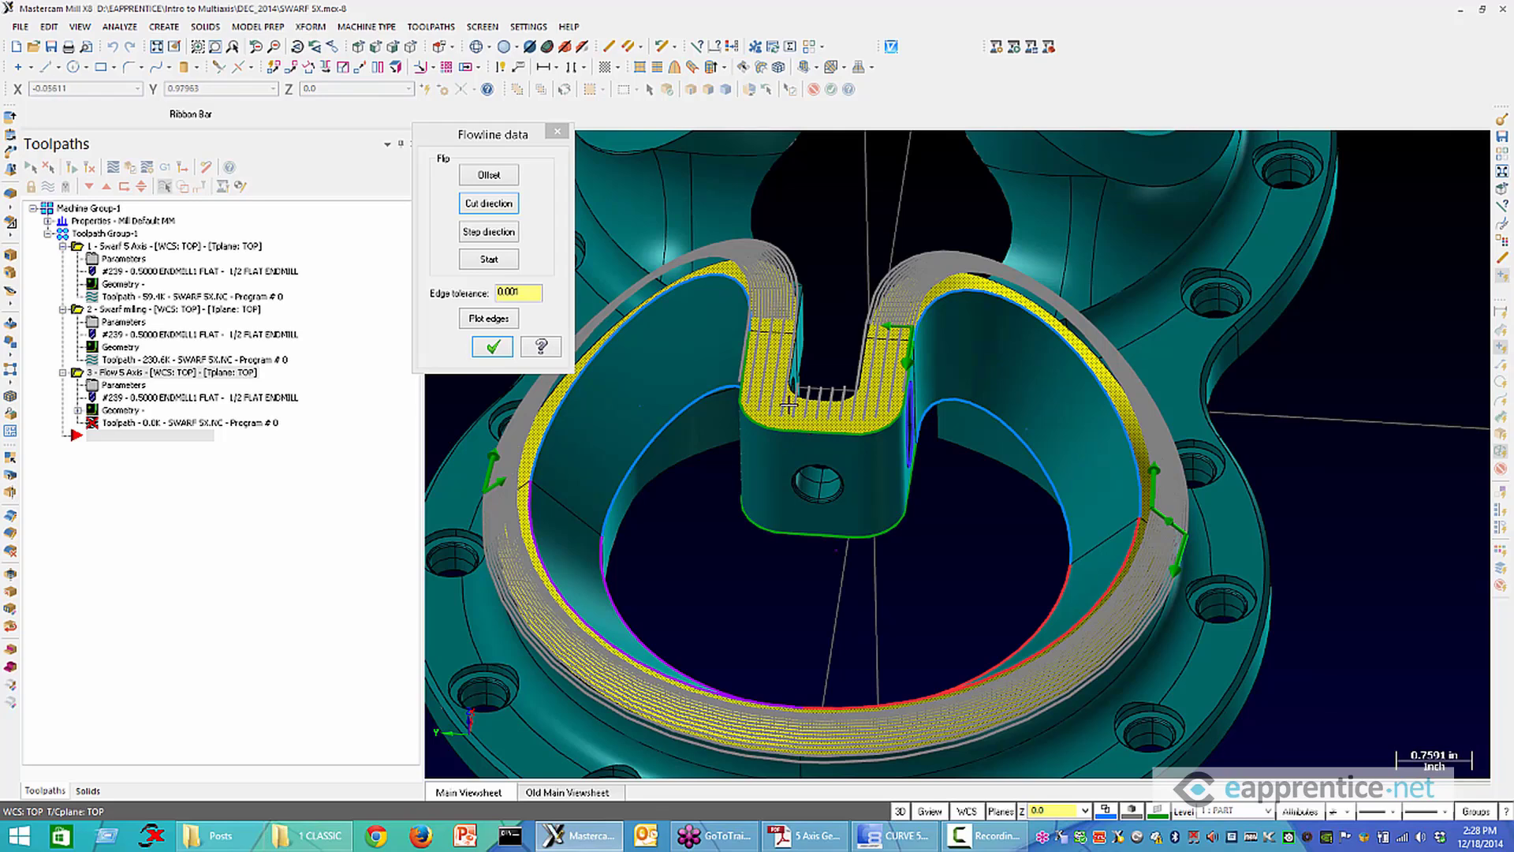
{"action": "left_click", "coordinate": [492, 205]}
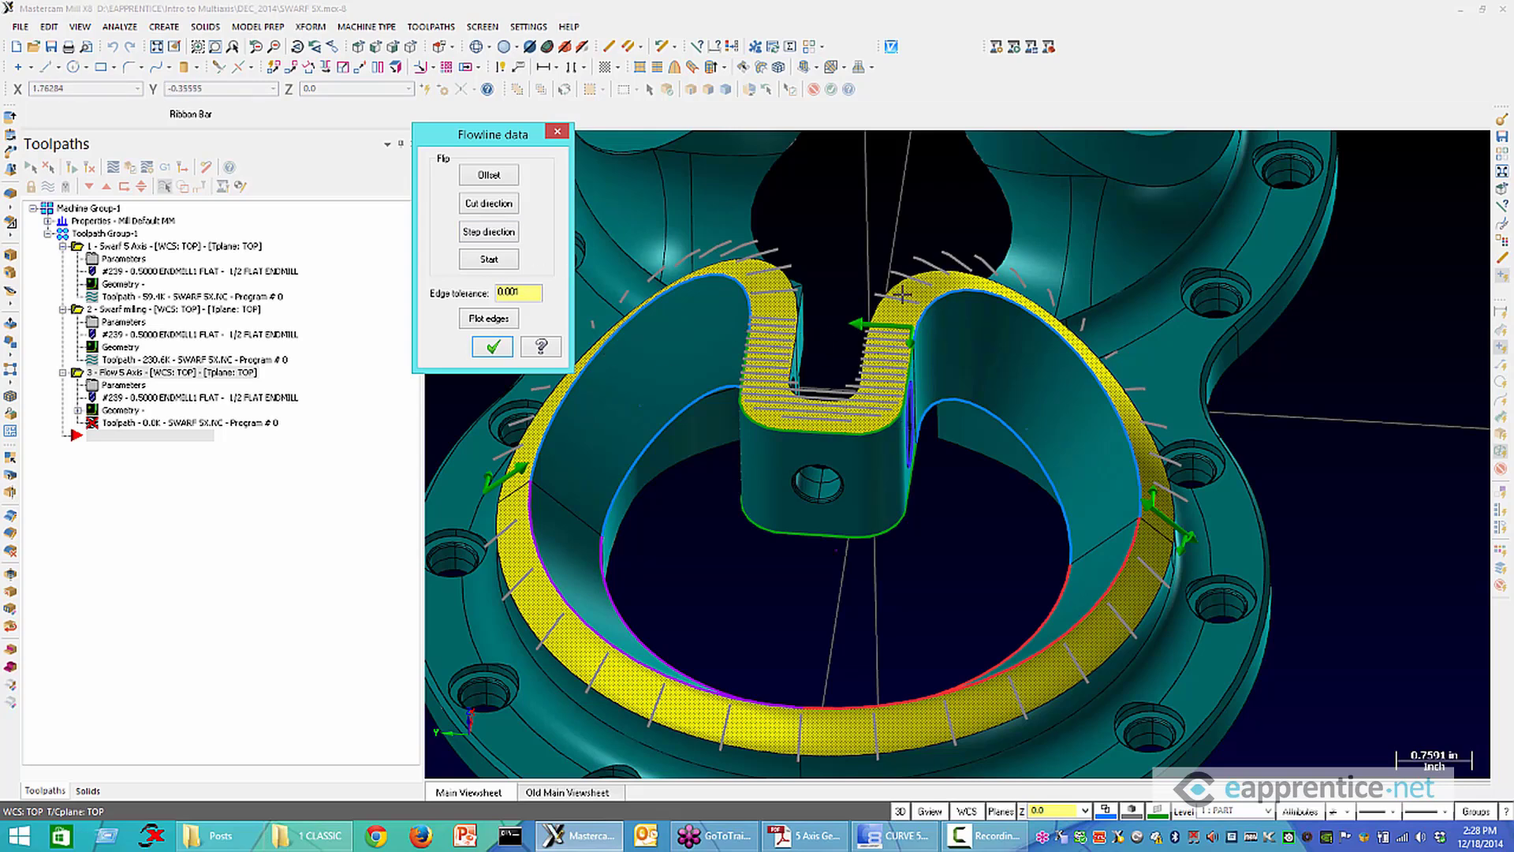
{"action": "left_click", "coordinate": [490, 207]}
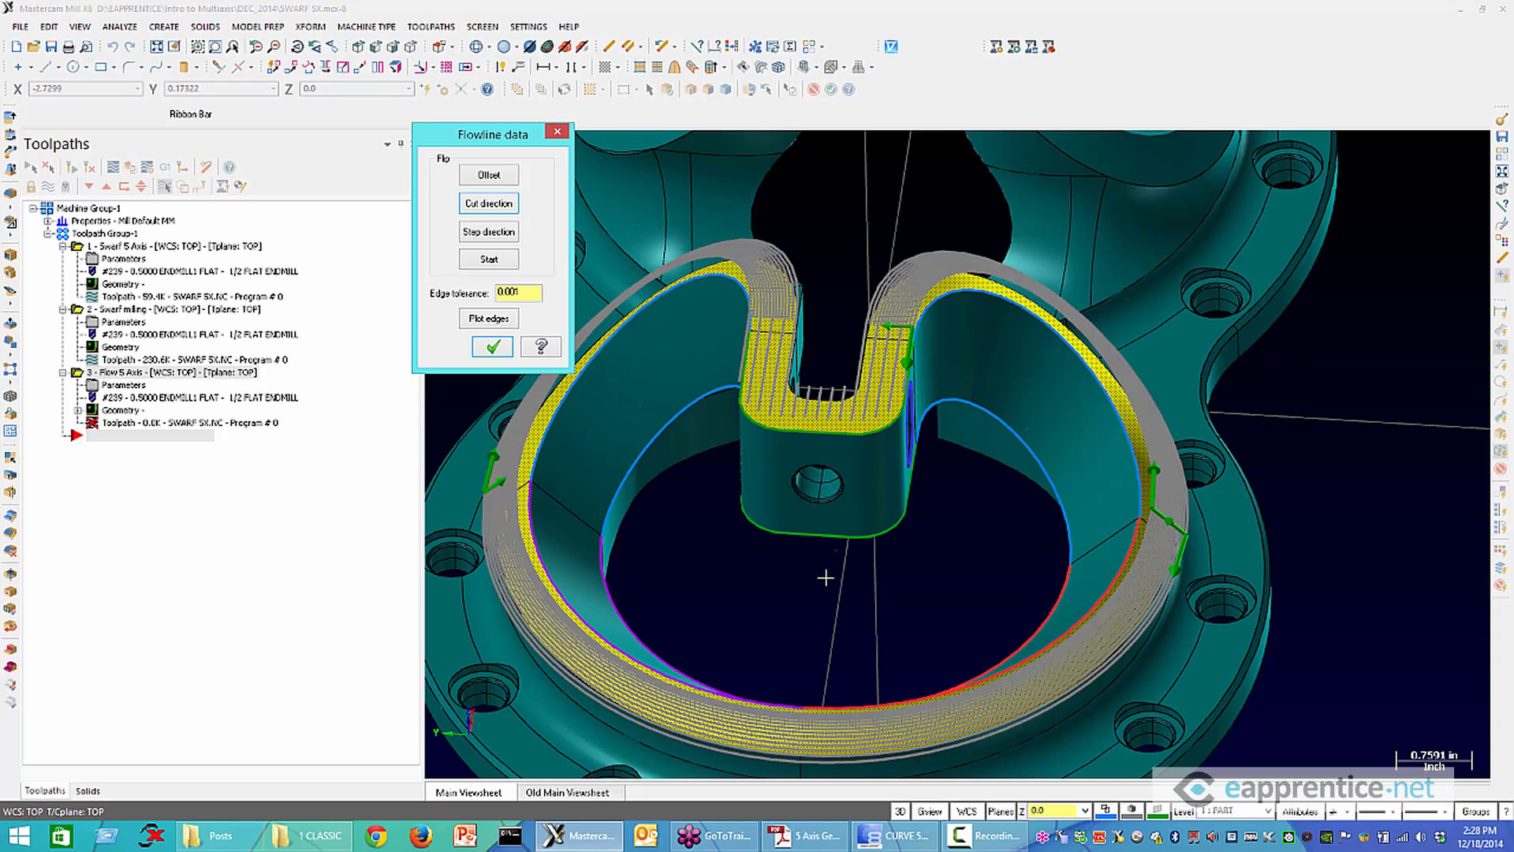
Inspect the lengthwise passes around the rim and across the boss top, and accept the flowline data
{"action": "scroll", "coordinate": [826, 577], "scroll_direction": "down", "scroll_amount": 2}
{"action": "middle_click_drag", "start_coordinate": [852, 587], "coordinate": [871, 533]}
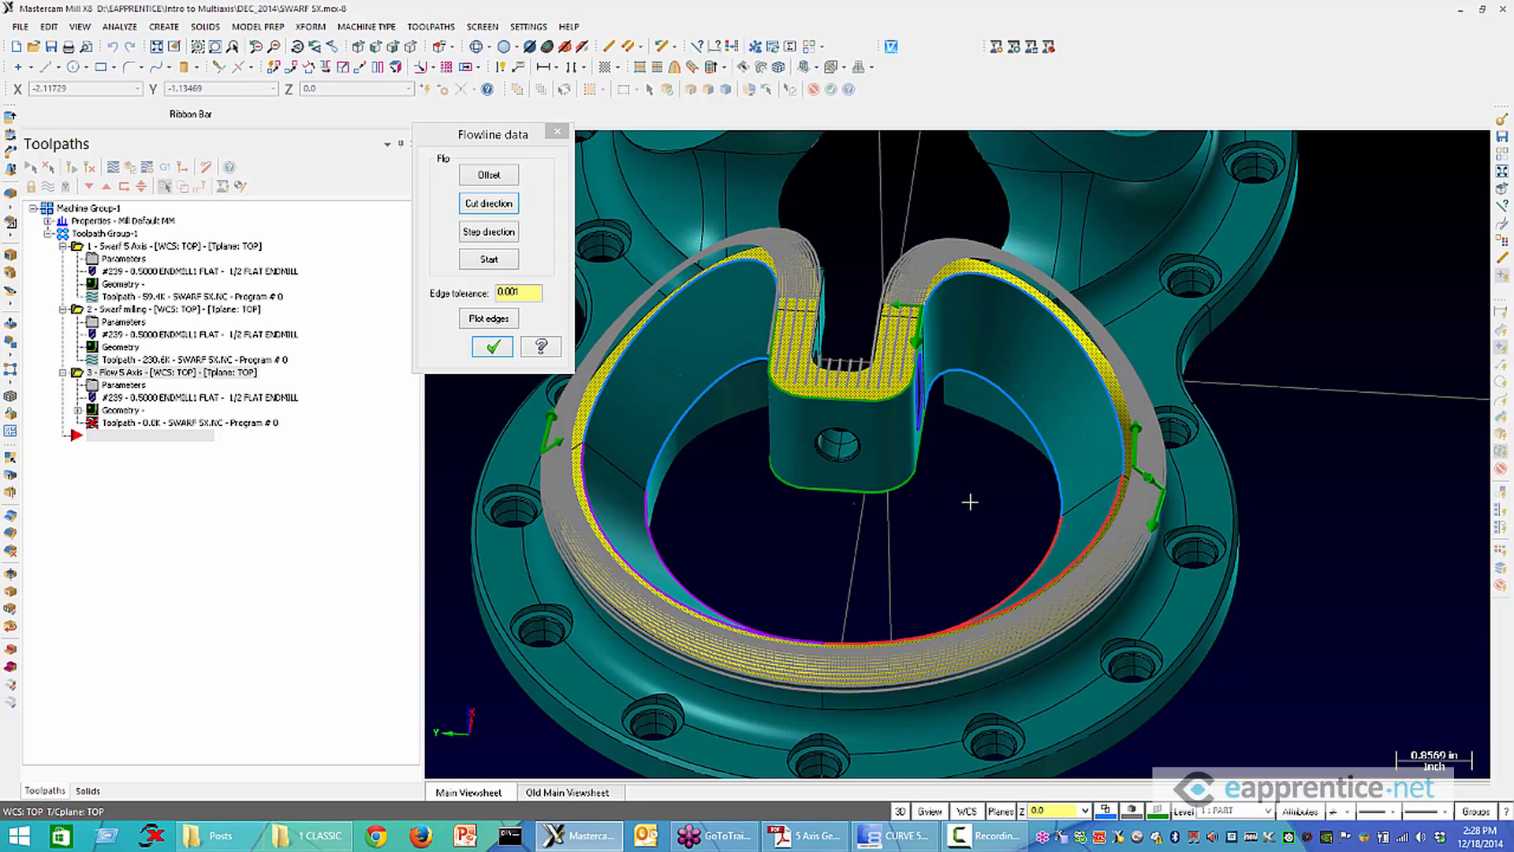
{"action": "middle_click_drag", "start_coordinate": [970, 502], "coordinate": [956, 454]}
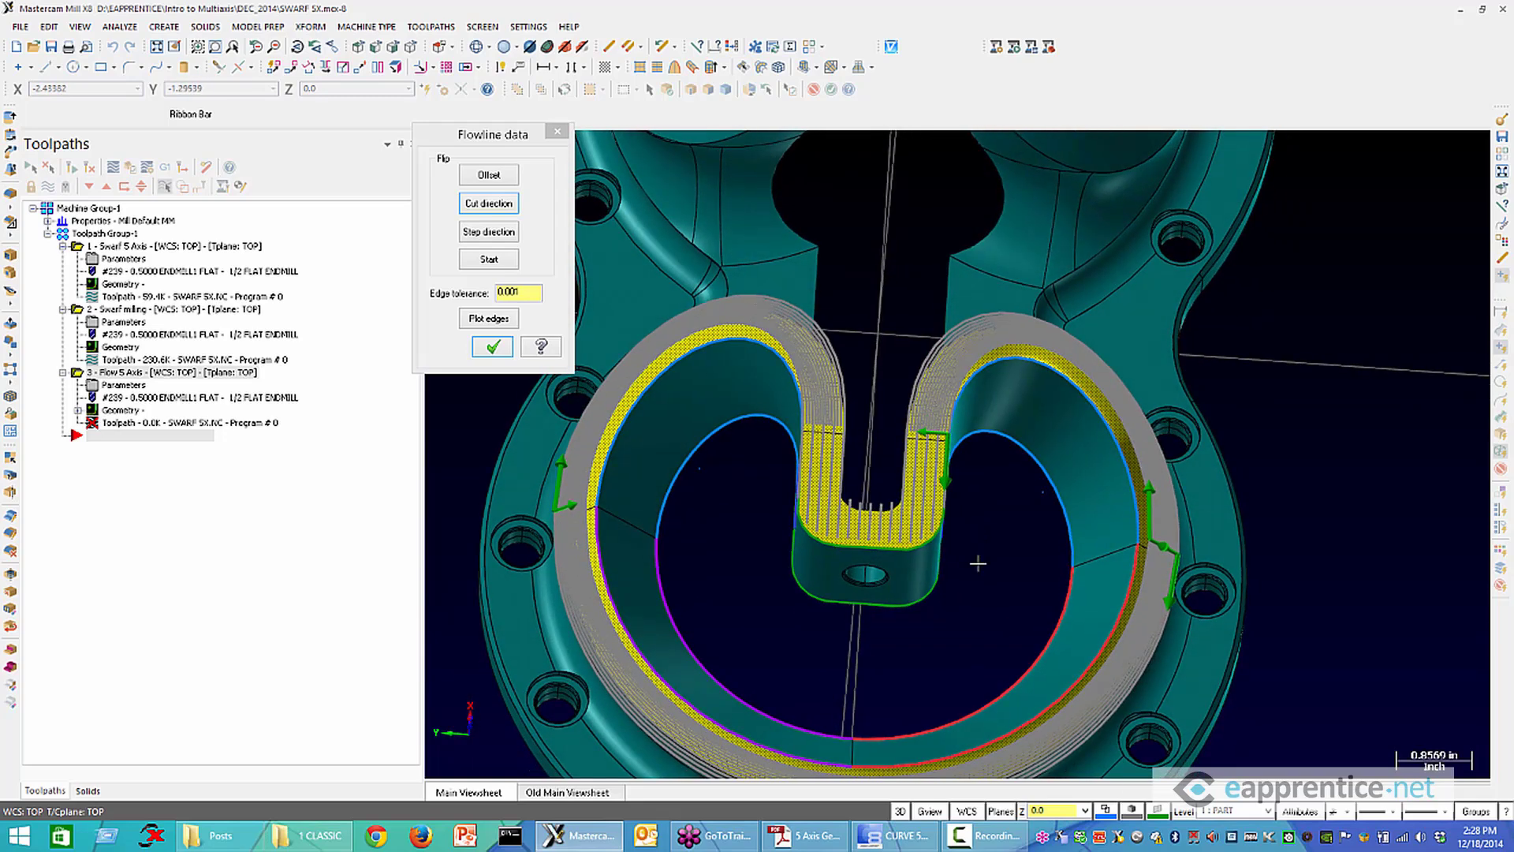
{"action": "left_click", "coordinate": [492, 346]}
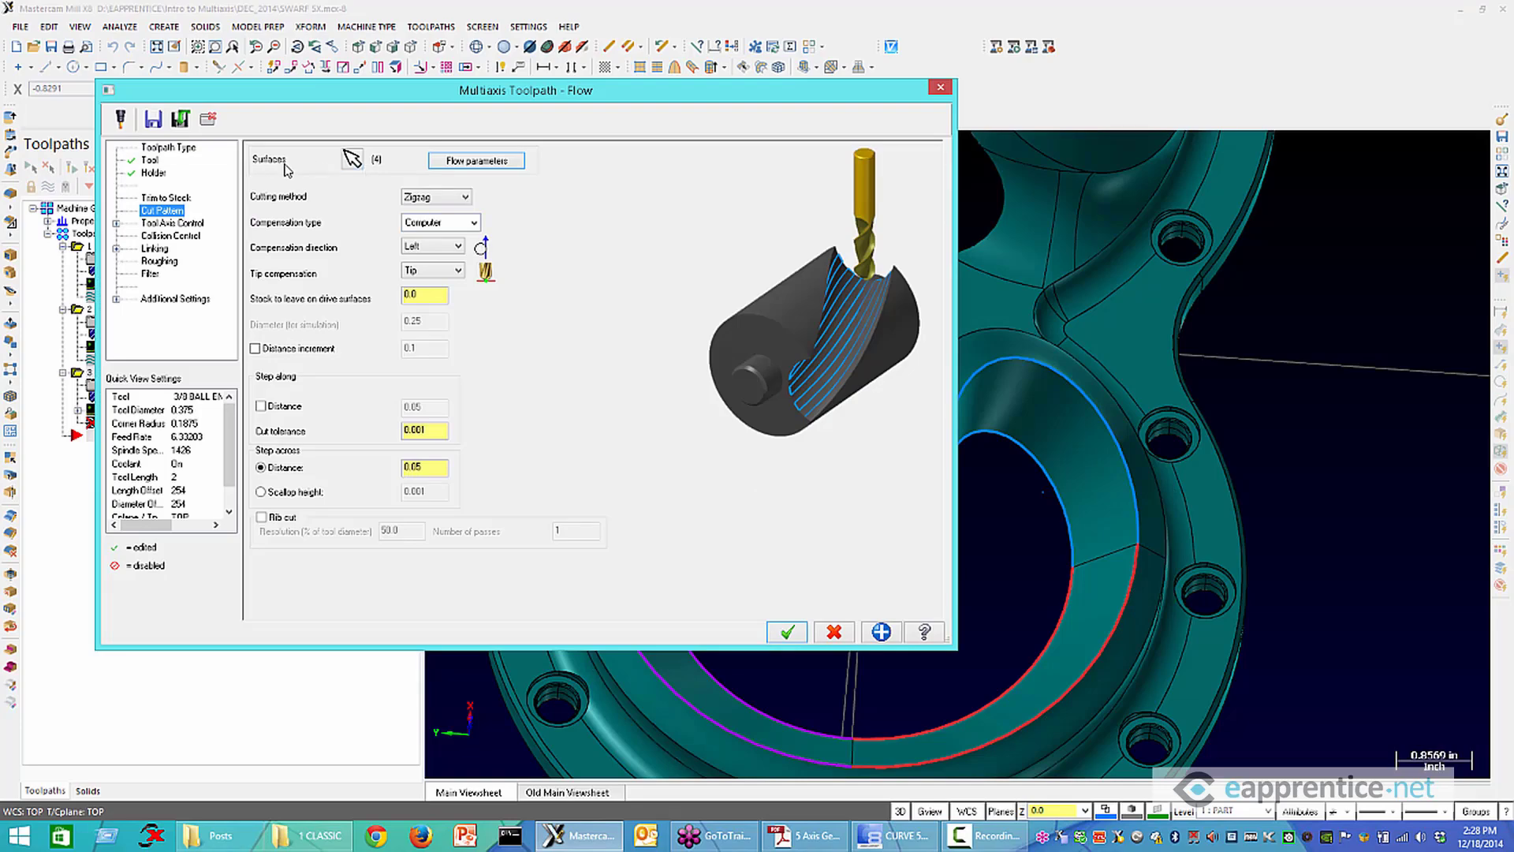
Remove the U-shaped boss top from the cut pattern surfaces, keeping only the three curved rim faces, and accept the selection
{"action": "left_click", "coordinate": [355, 160]}
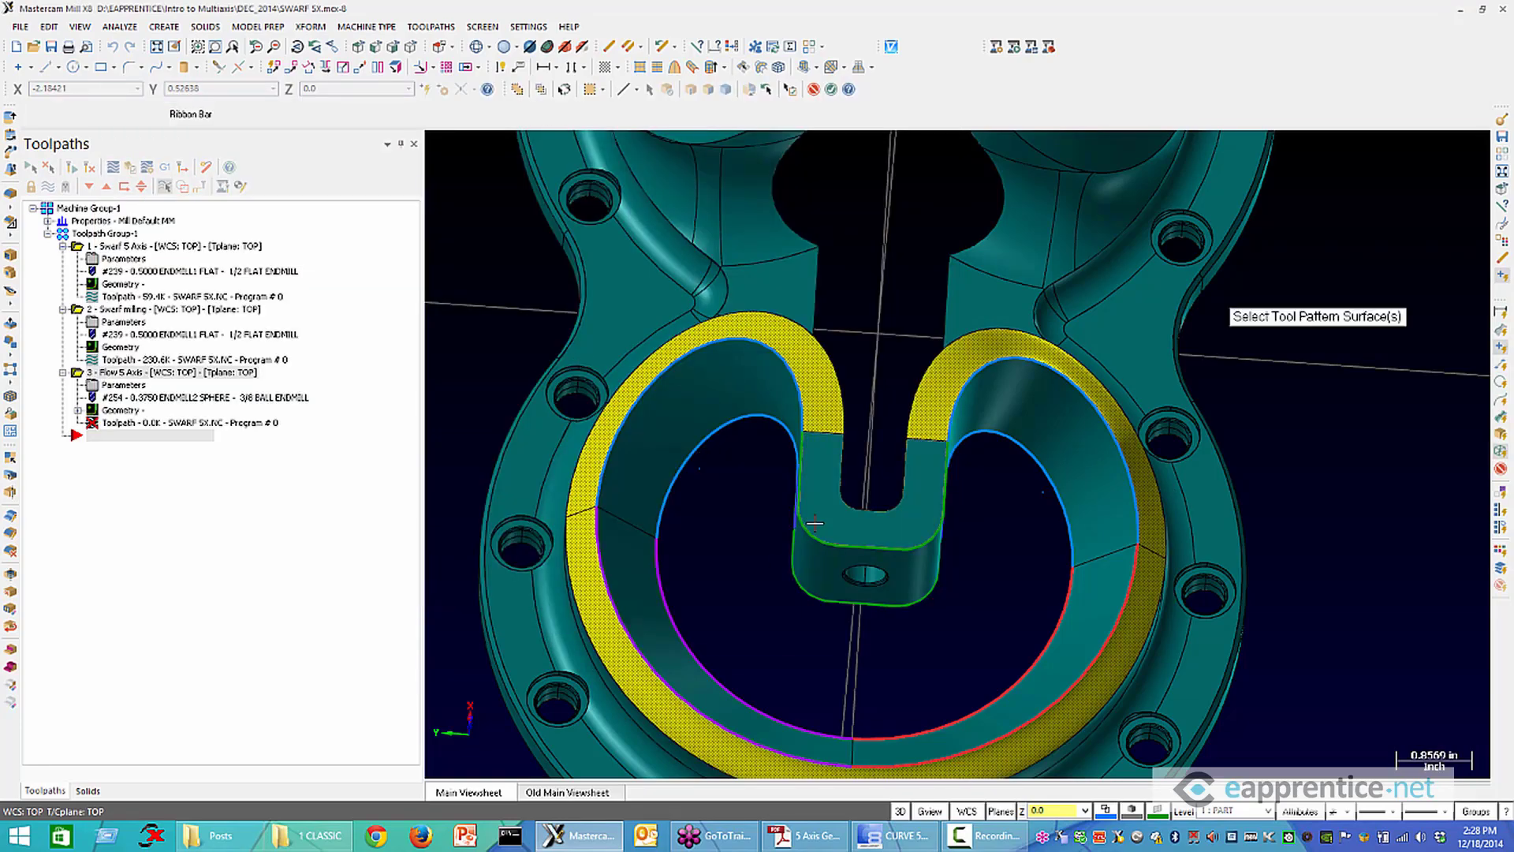
{"action": "middle_click_drag", "start_coordinate": [713, 527], "coordinate": [627, 508]}
{"action": "middle_click_drag", "start_coordinate": [658, 241], "coordinate": [679, 298]}
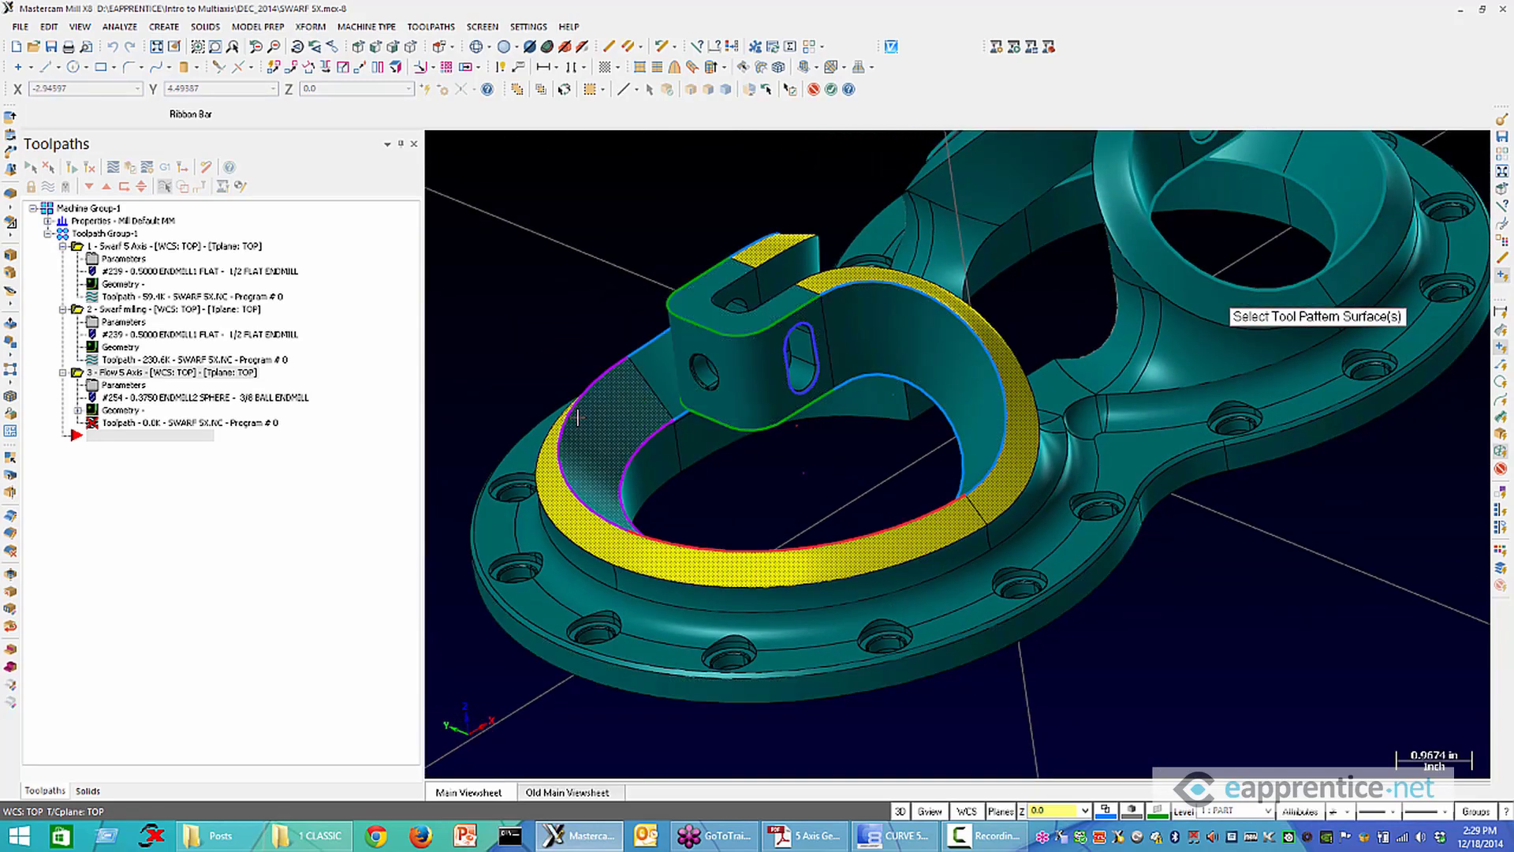
{"action": "middle_click_drag", "start_coordinate": [617, 360], "coordinate": [753, 302]}
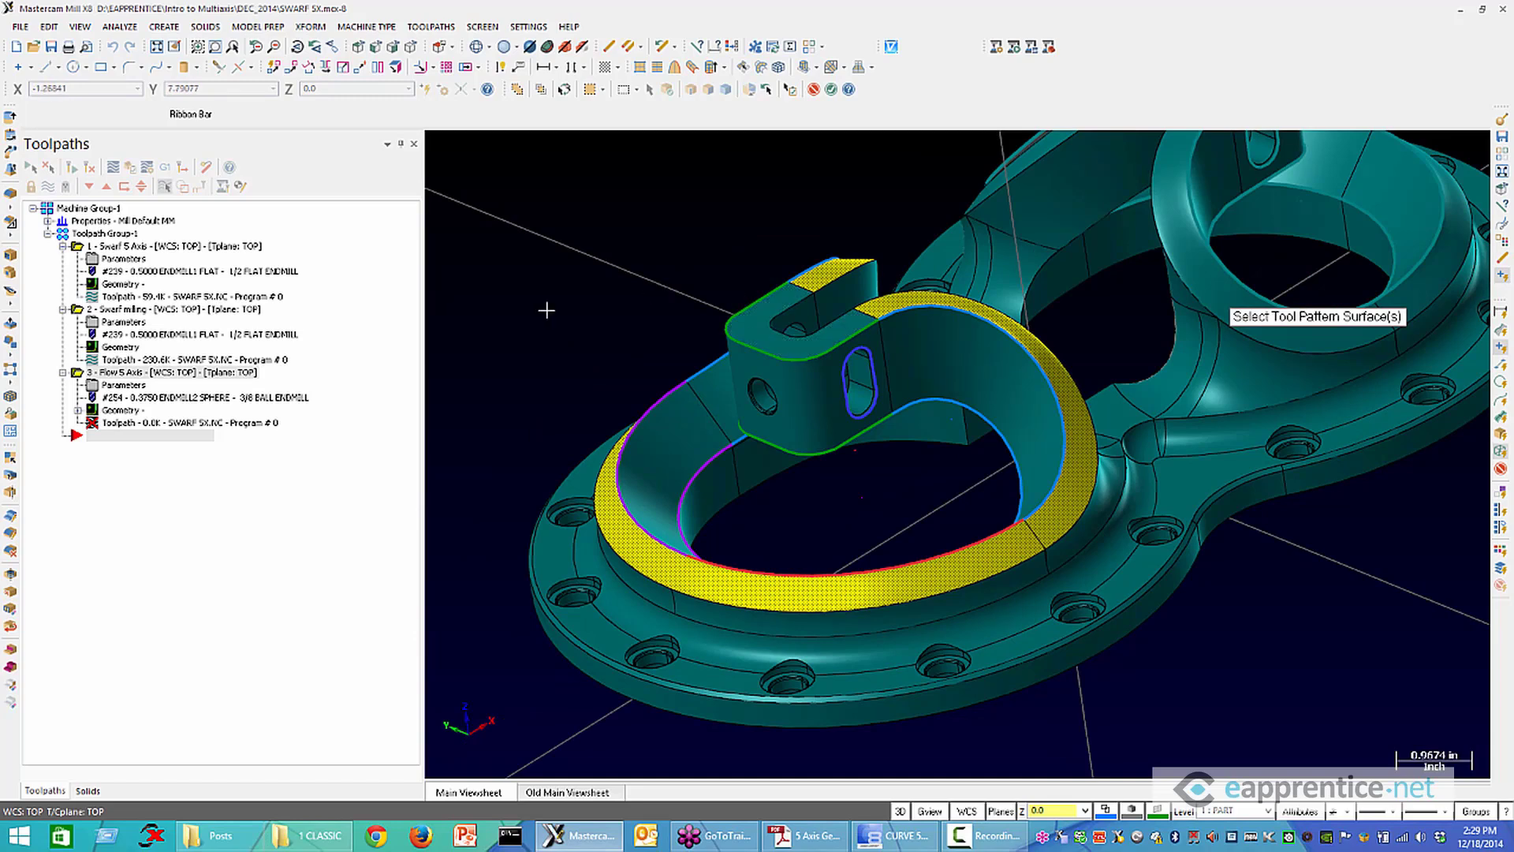
{"action": "scroll", "coordinate": [819, 279], "scroll_direction": "up", "scroll_amount": 3}
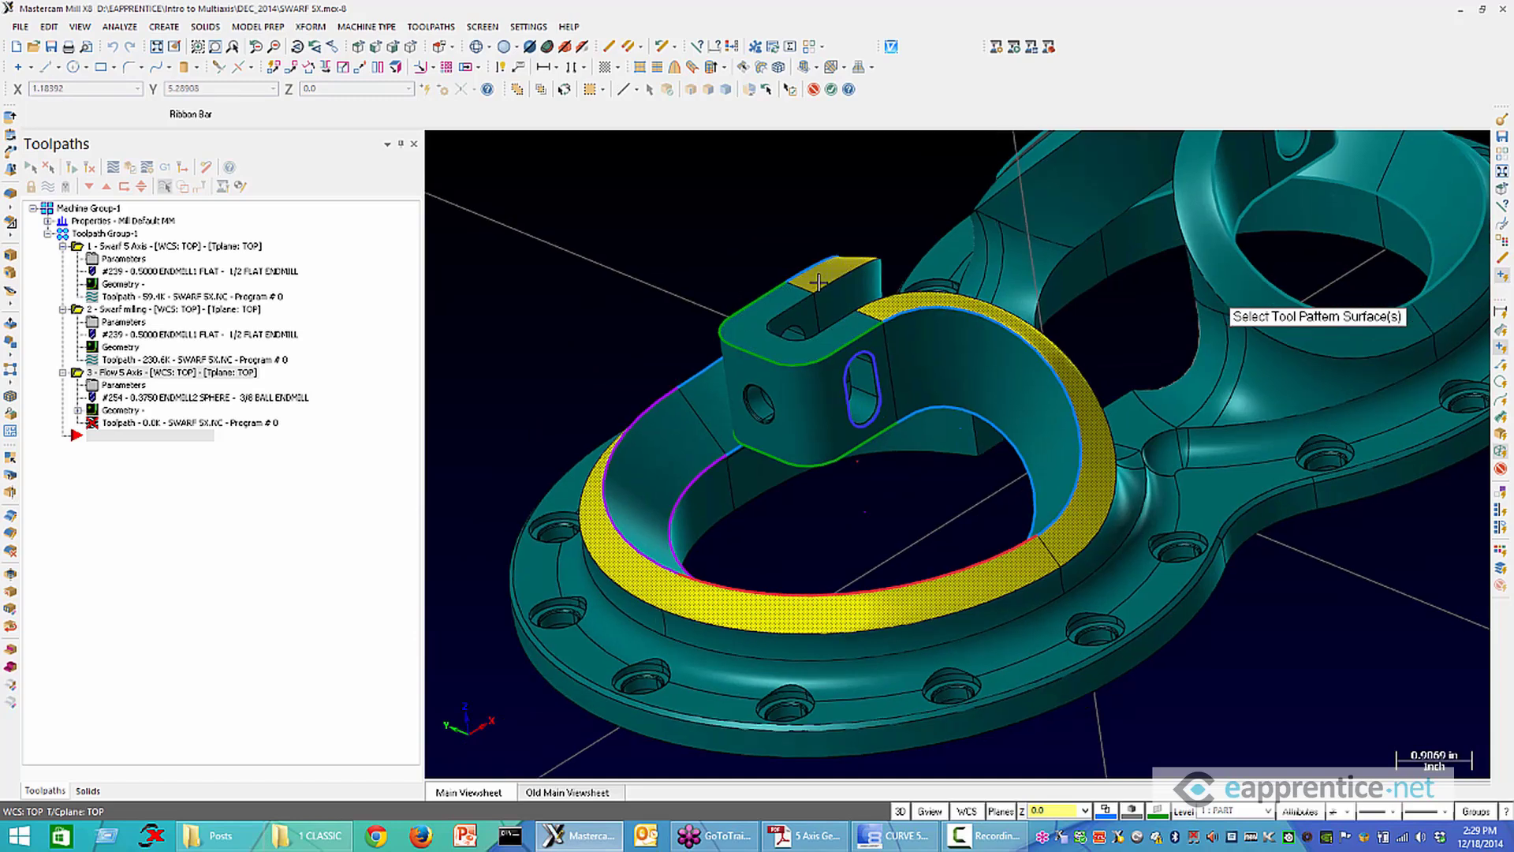
{"action": "scroll", "coordinate": [820, 279], "scroll_direction": "up", "scroll_amount": 3}
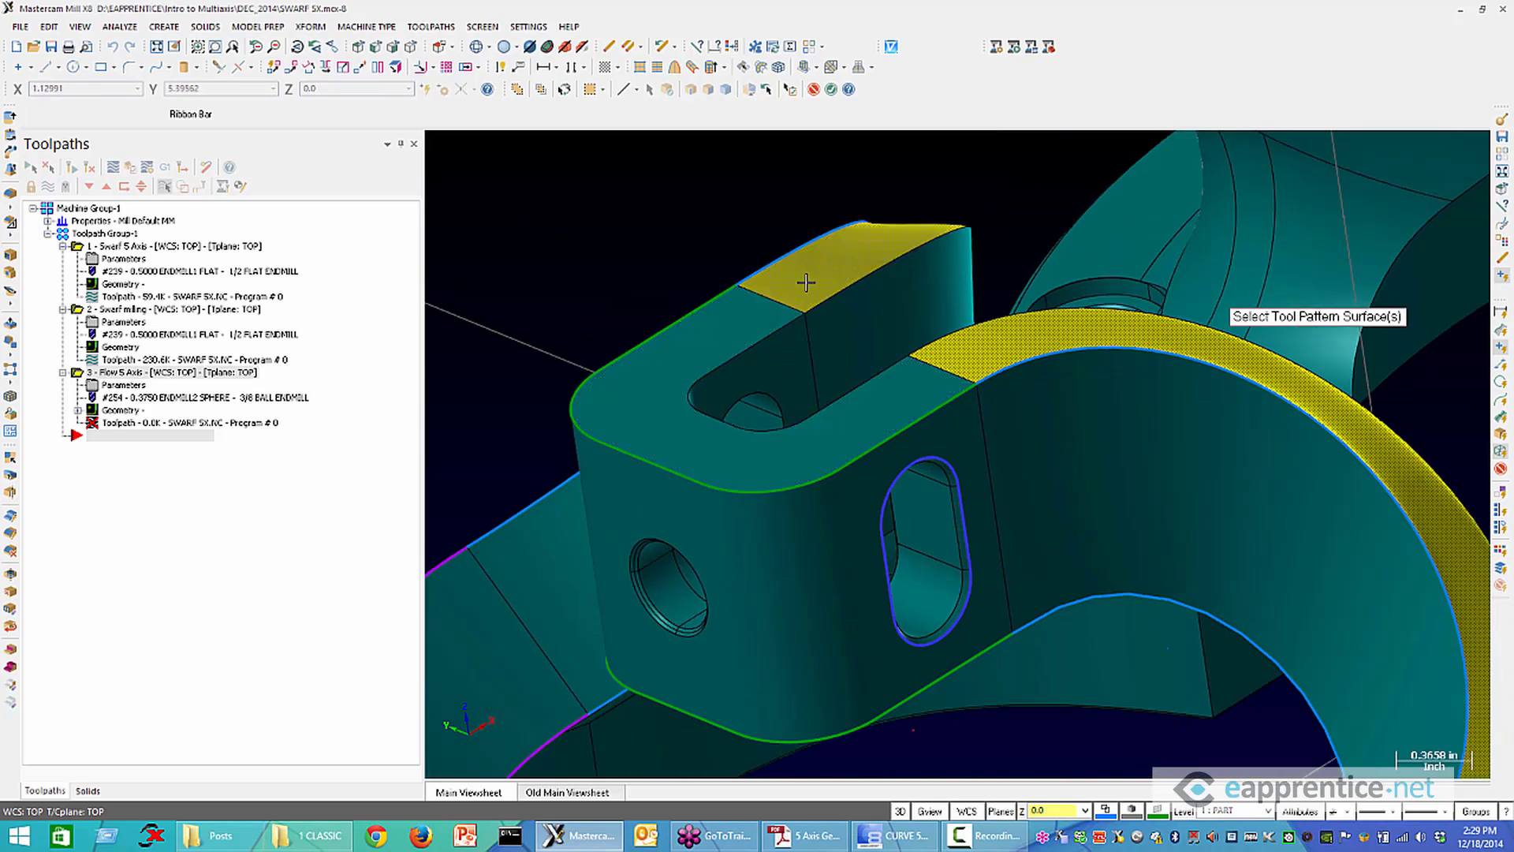
{"action": "scroll", "coordinate": [604, 299], "scroll_direction": "down", "scroll_amount": 4}
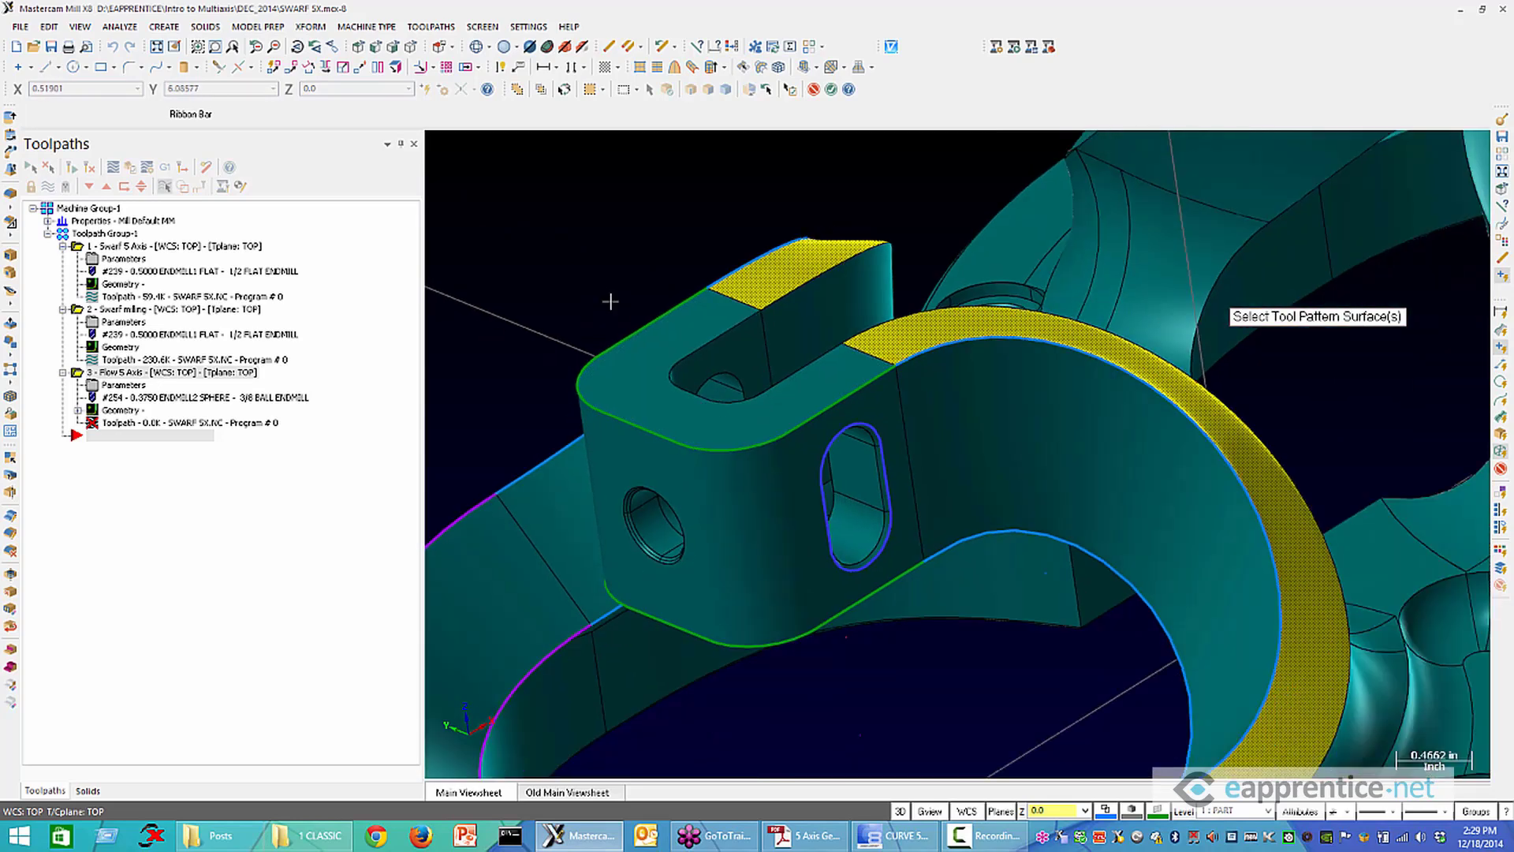
{"action": "middle_click_drag", "start_coordinate": [607, 300], "coordinate": [878, 547]}
{"action": "scroll", "coordinate": [859, 409], "scroll_direction": "down", "scroll_amount": 2}
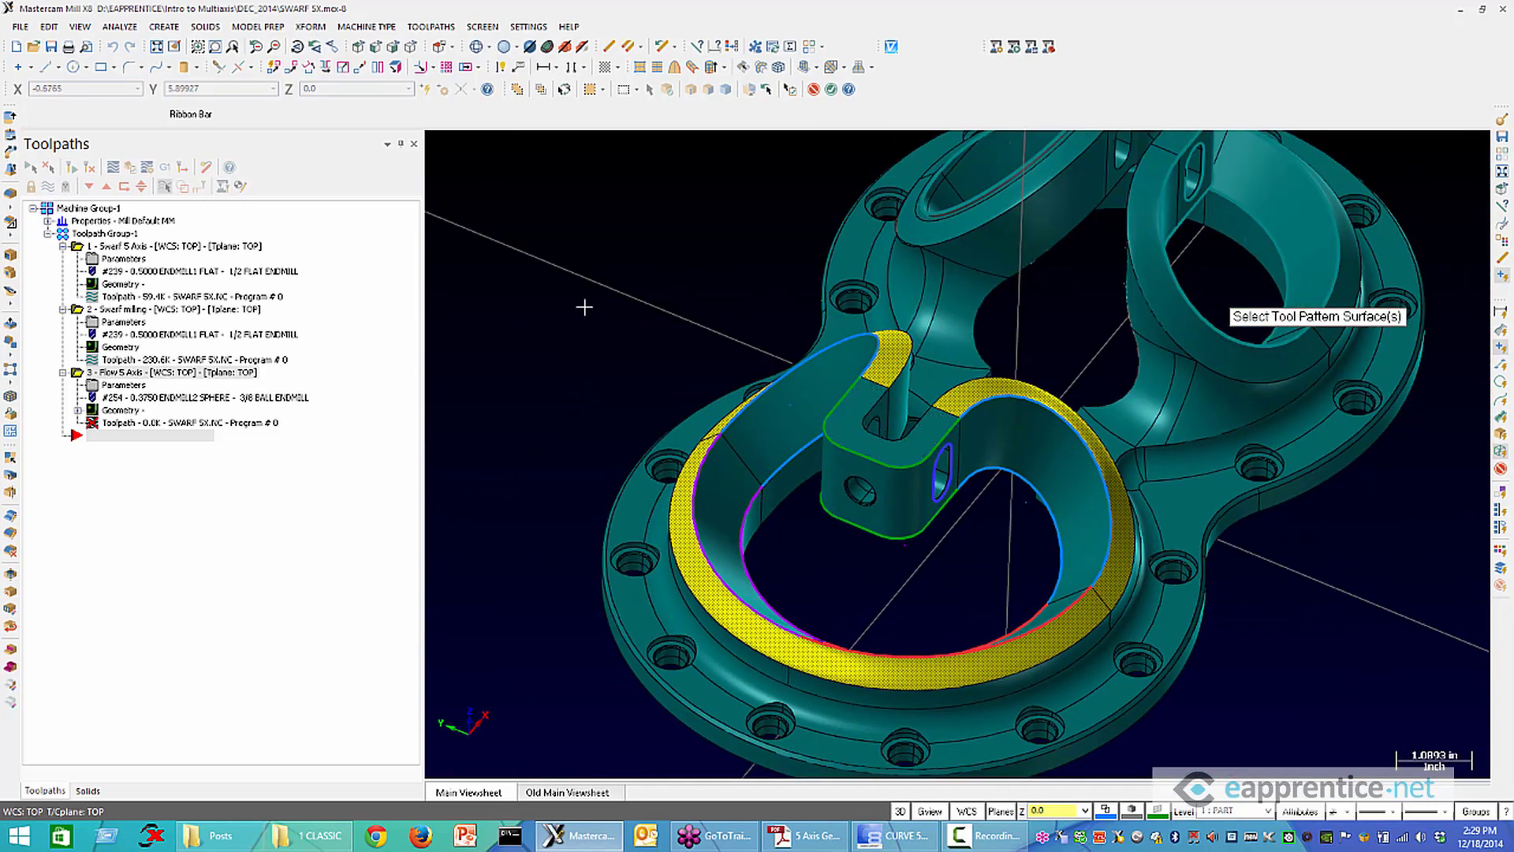
{"action": "key", "text": "Return"}
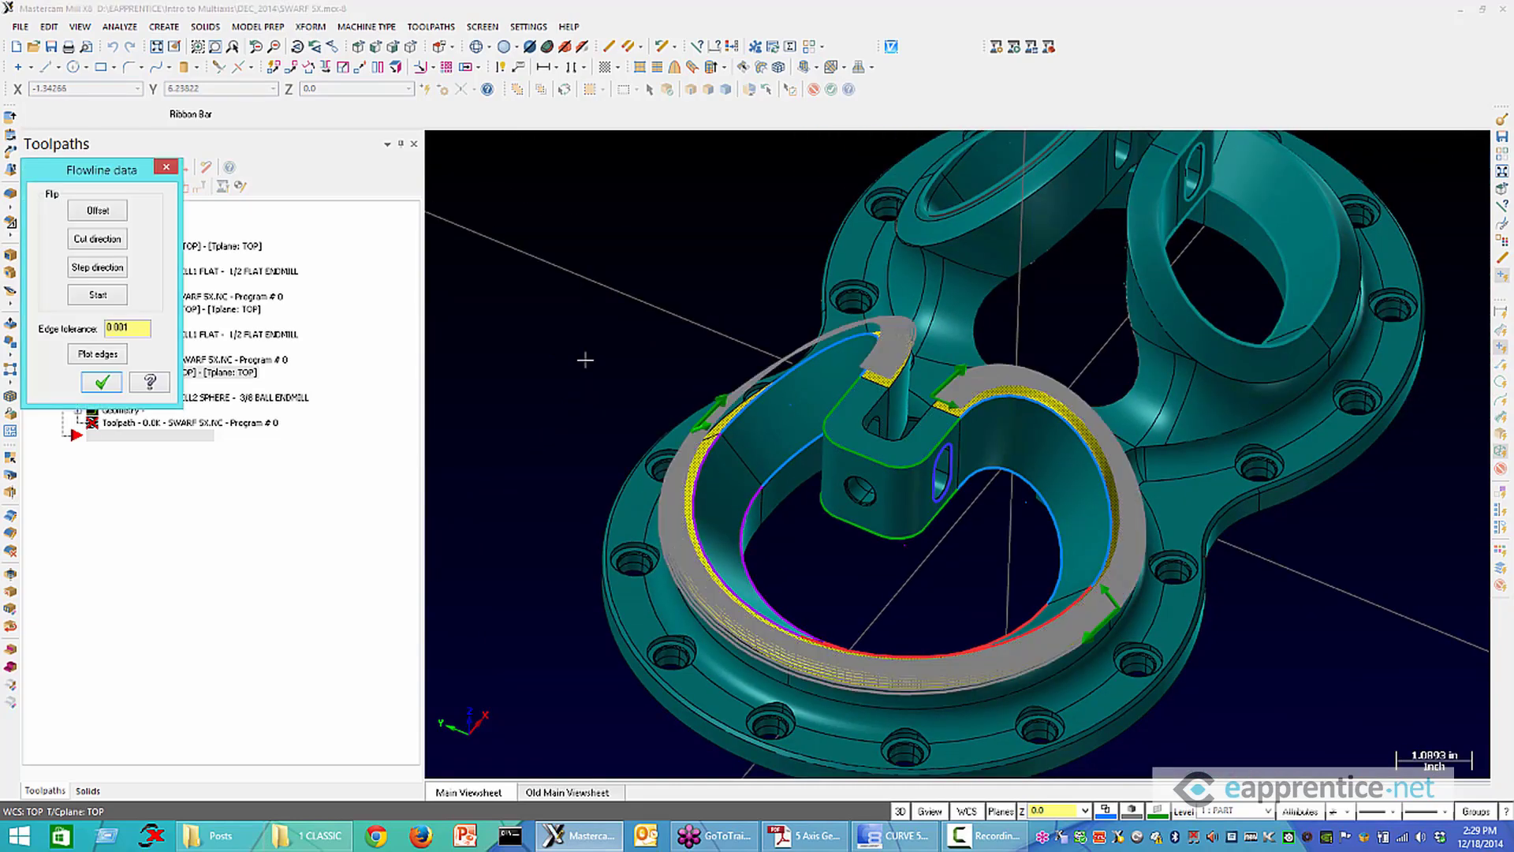
Flip the flowline step direction back and forth to compare stepping from the inner and outer rim edges
{"action": "middle_click_drag", "start_coordinate": [724, 364], "coordinate": [846, 320]}
{"action": "scroll", "coordinate": [909, 347], "scroll_direction": "up", "scroll_amount": 3}
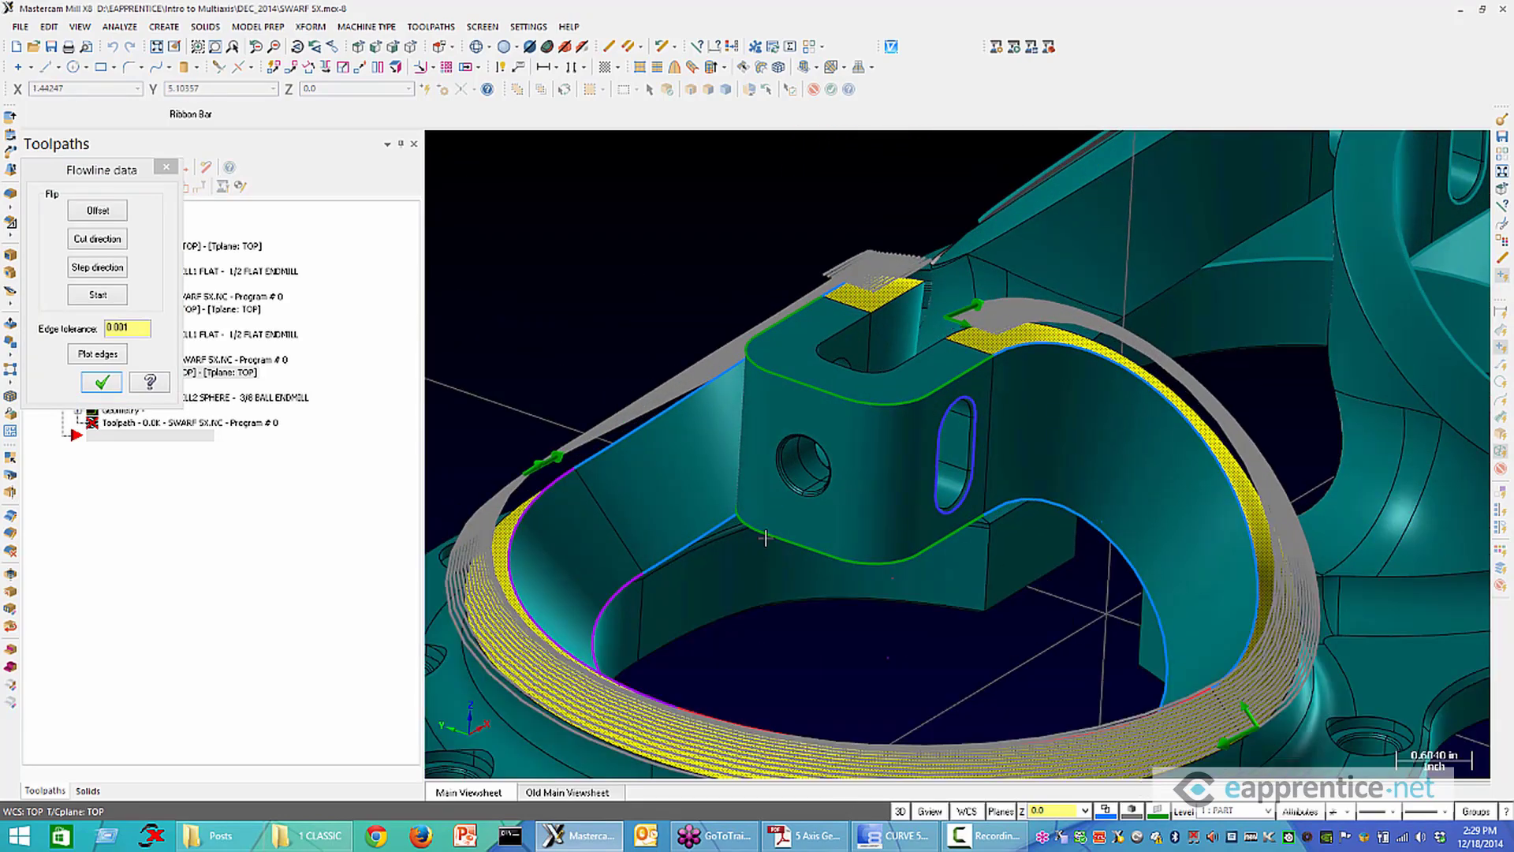
{"action": "scroll", "coordinate": [767, 537], "scroll_direction": "down", "scroll_amount": 3}
{"action": "mouse_move", "coordinate": [774, 518]}
{"action": "middle_mouse_down"}
{"action": "mouse_move", "coordinate": [862, 575]}
{"action": "mouse_move", "coordinate": [804, 585]}
{"action": "middle_mouse_up"}
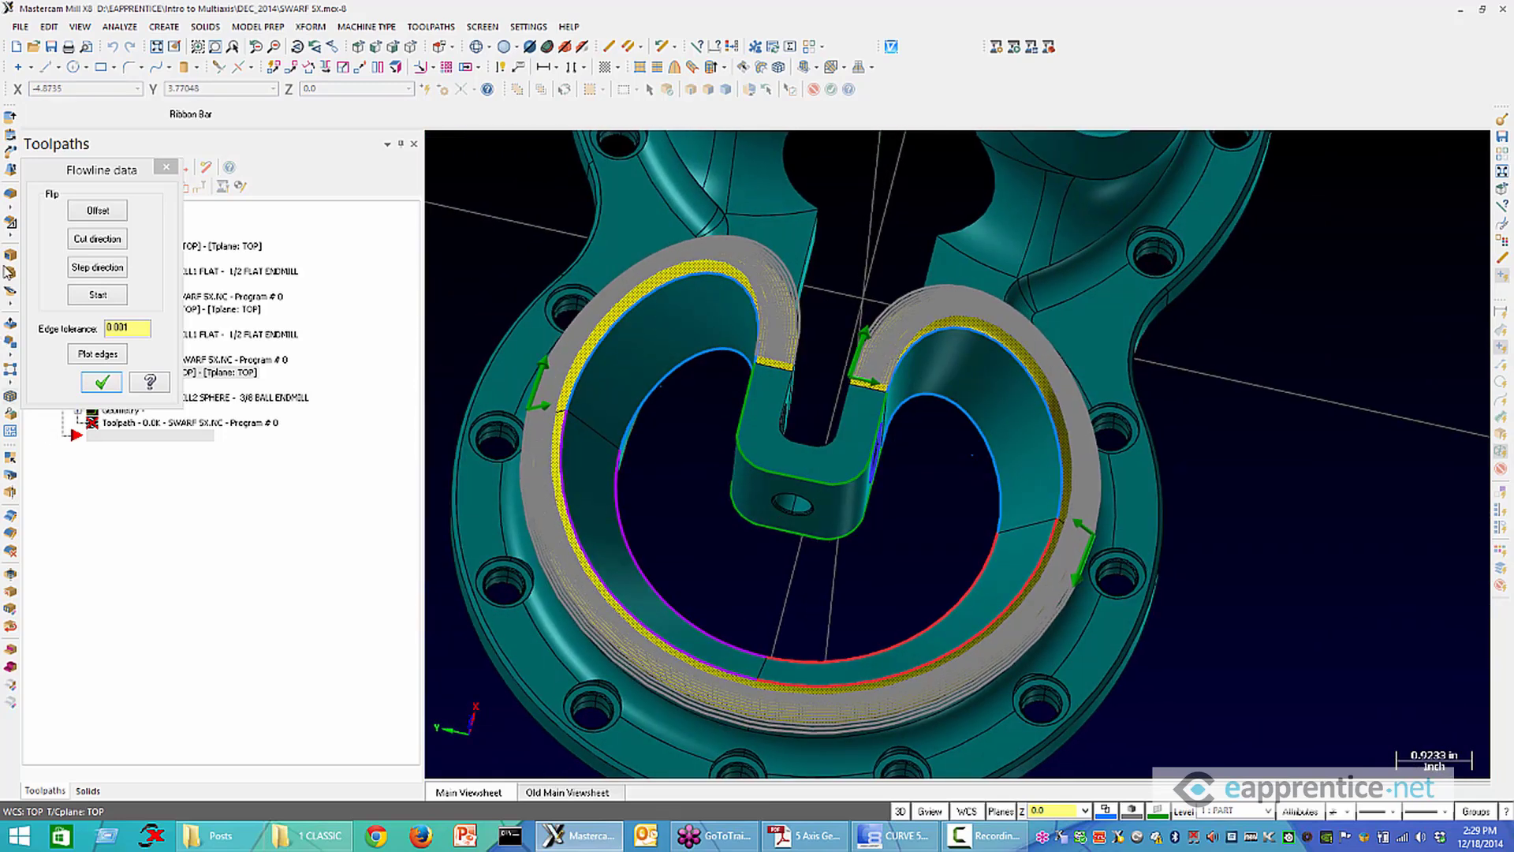
{"action": "mouse_move", "coordinate": [99, 171]}
{"action": "left_mouse_down"}
{"action": "mouse_move", "coordinate": [544, 183]}
{"action": "mouse_move", "coordinate": [566, 161]}
{"action": "left_mouse_up"}
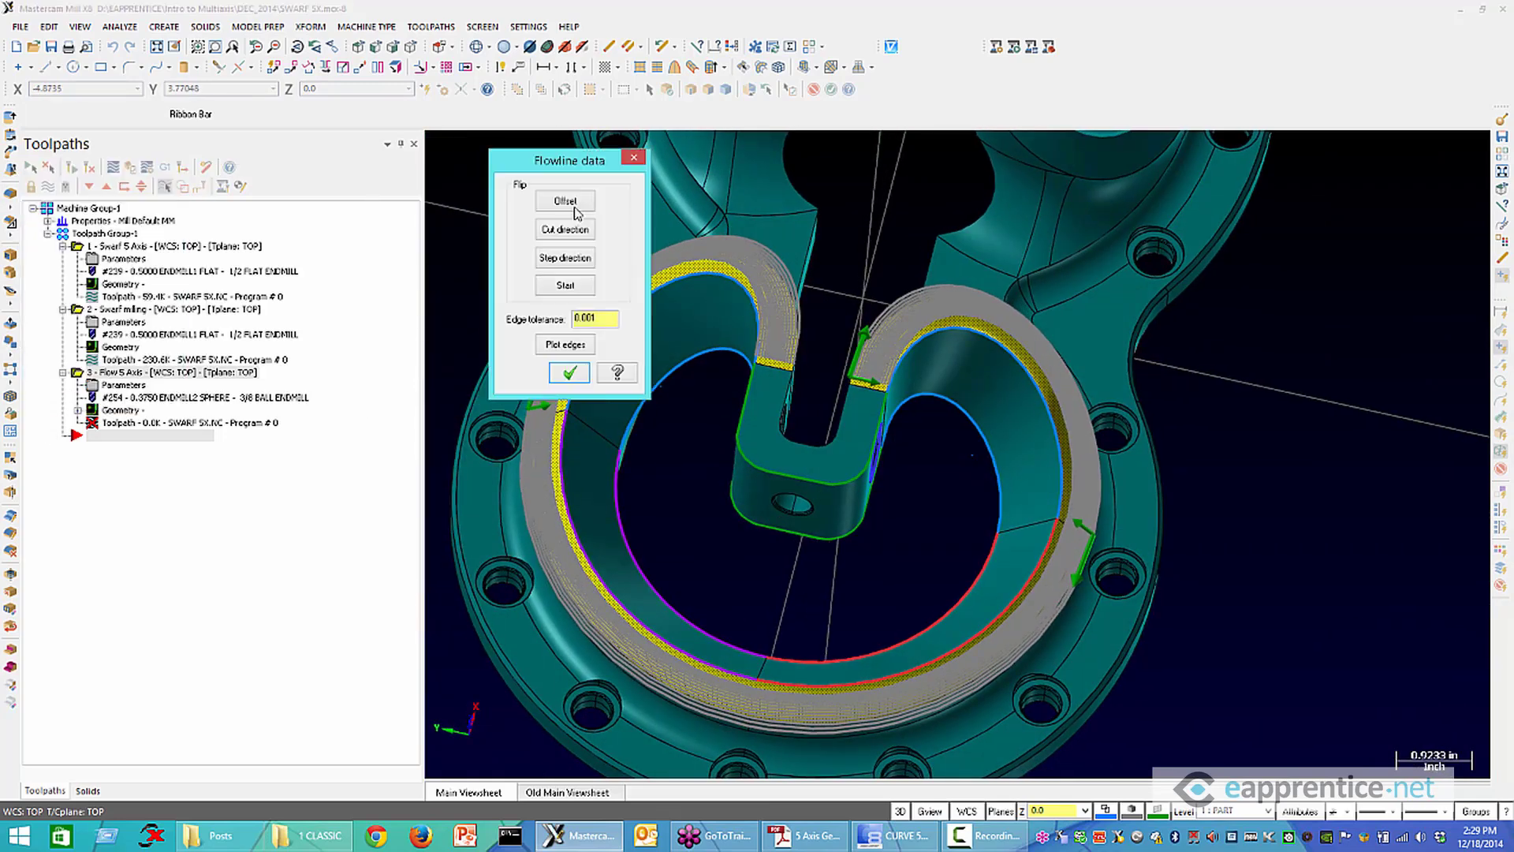
{"action": "left_click", "coordinate": [573, 263]}
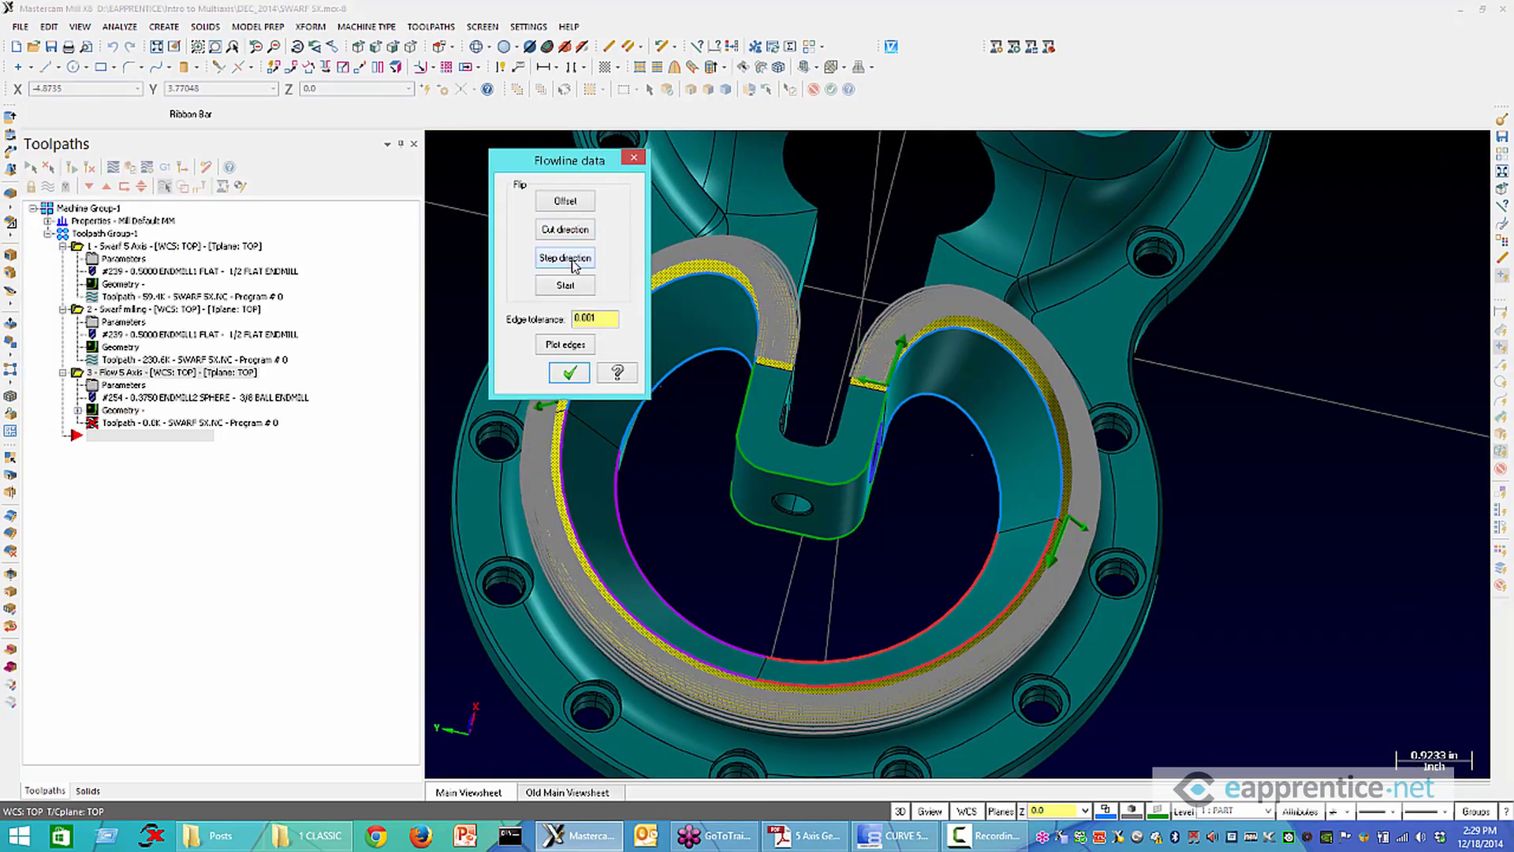
{"action": "left_click", "coordinate": [573, 264]}
{"action": "left_click", "coordinate": [573, 263]}
{"action": "left_click", "coordinate": [560, 260]}
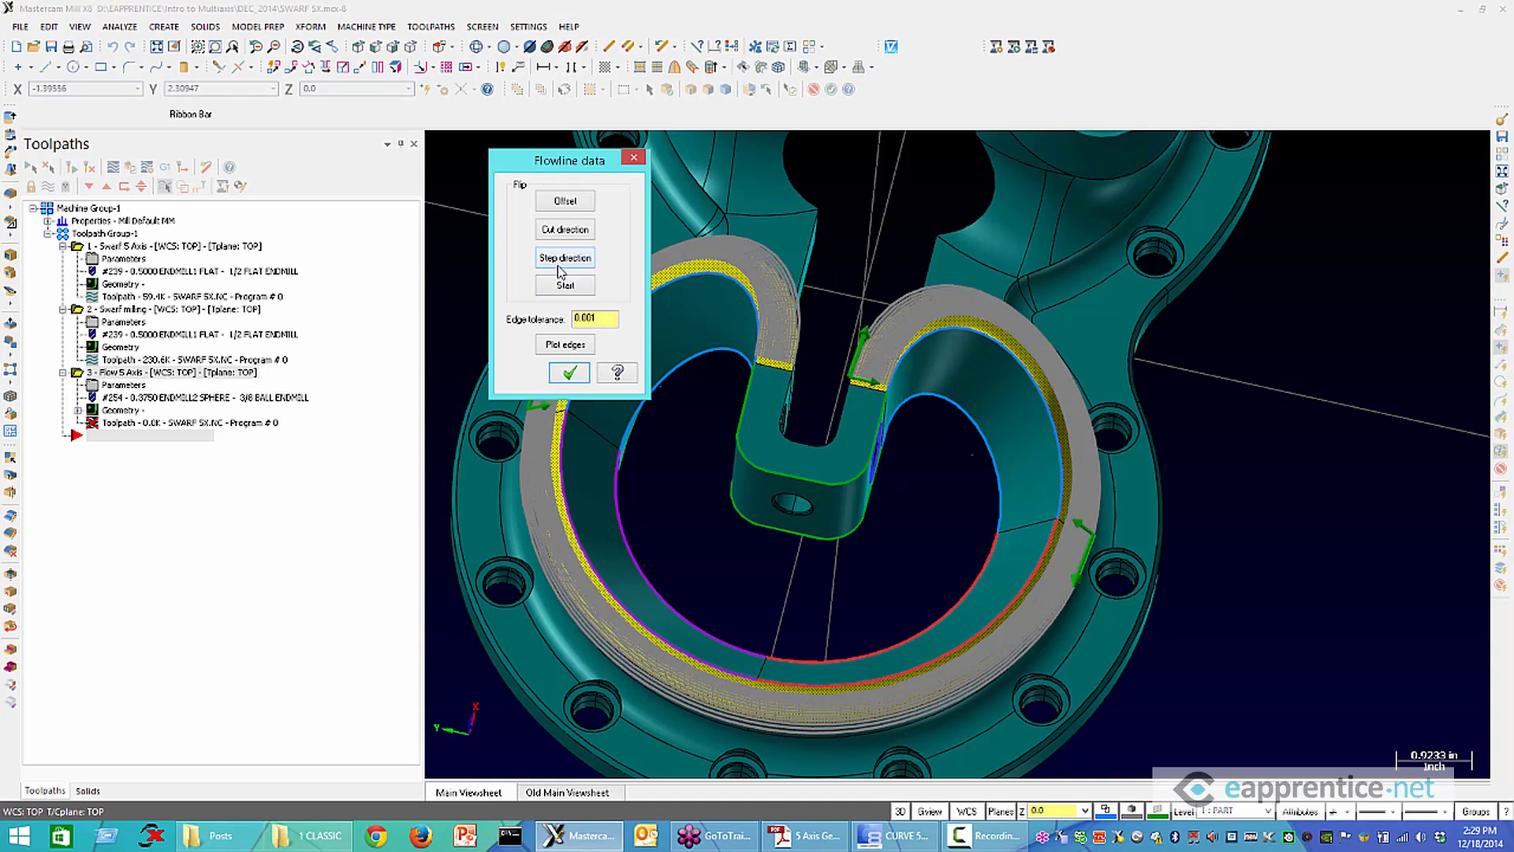
Flip the flowline start to the opposite end of the rim and accept the flowline data
{"action": "left_click", "coordinate": [562, 288]}
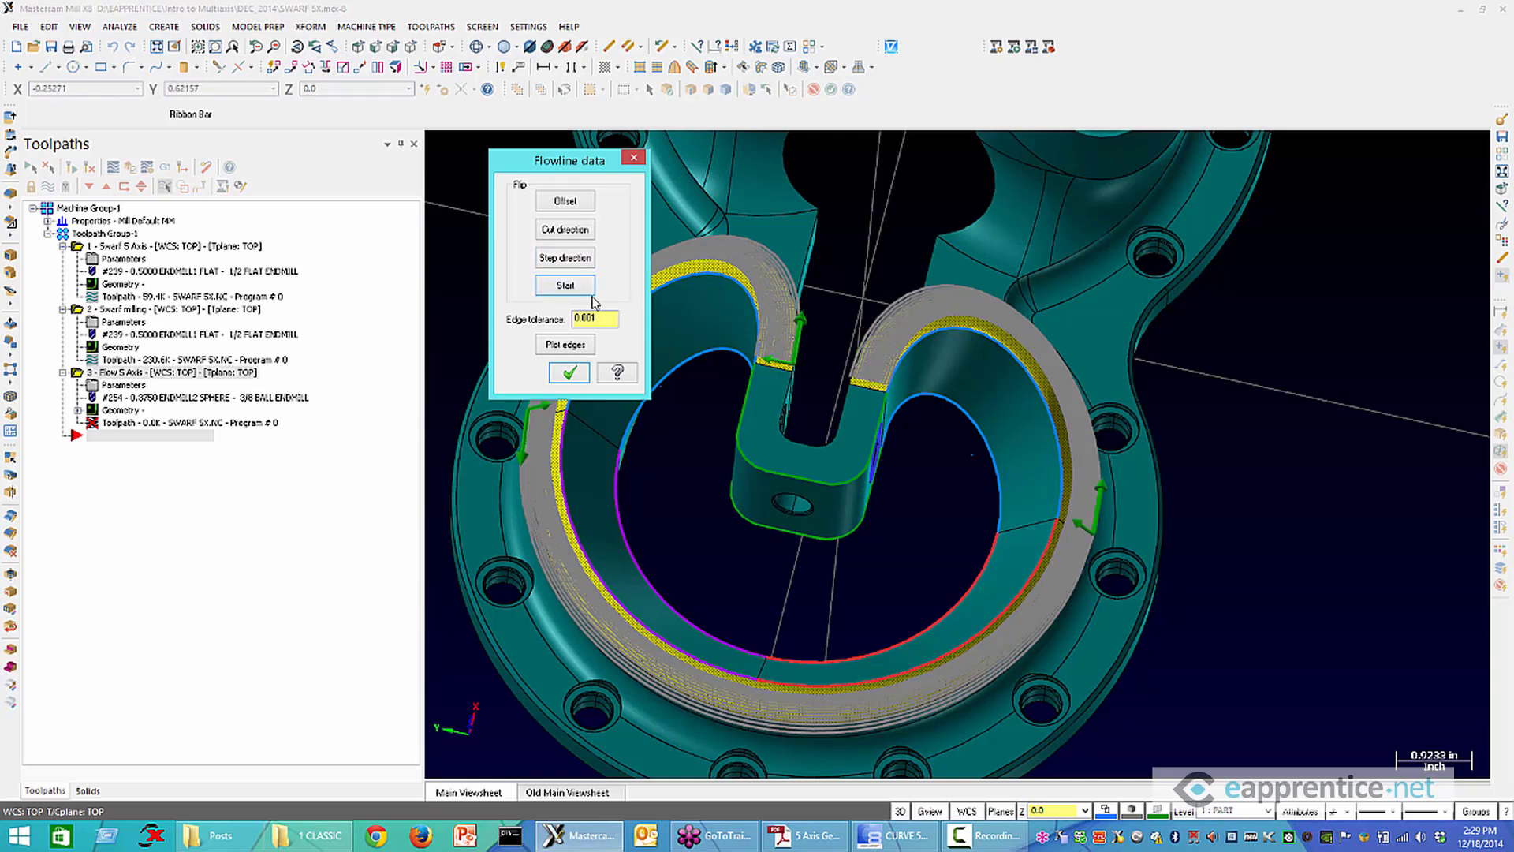
{"action": "left_click", "coordinate": [568, 374]}
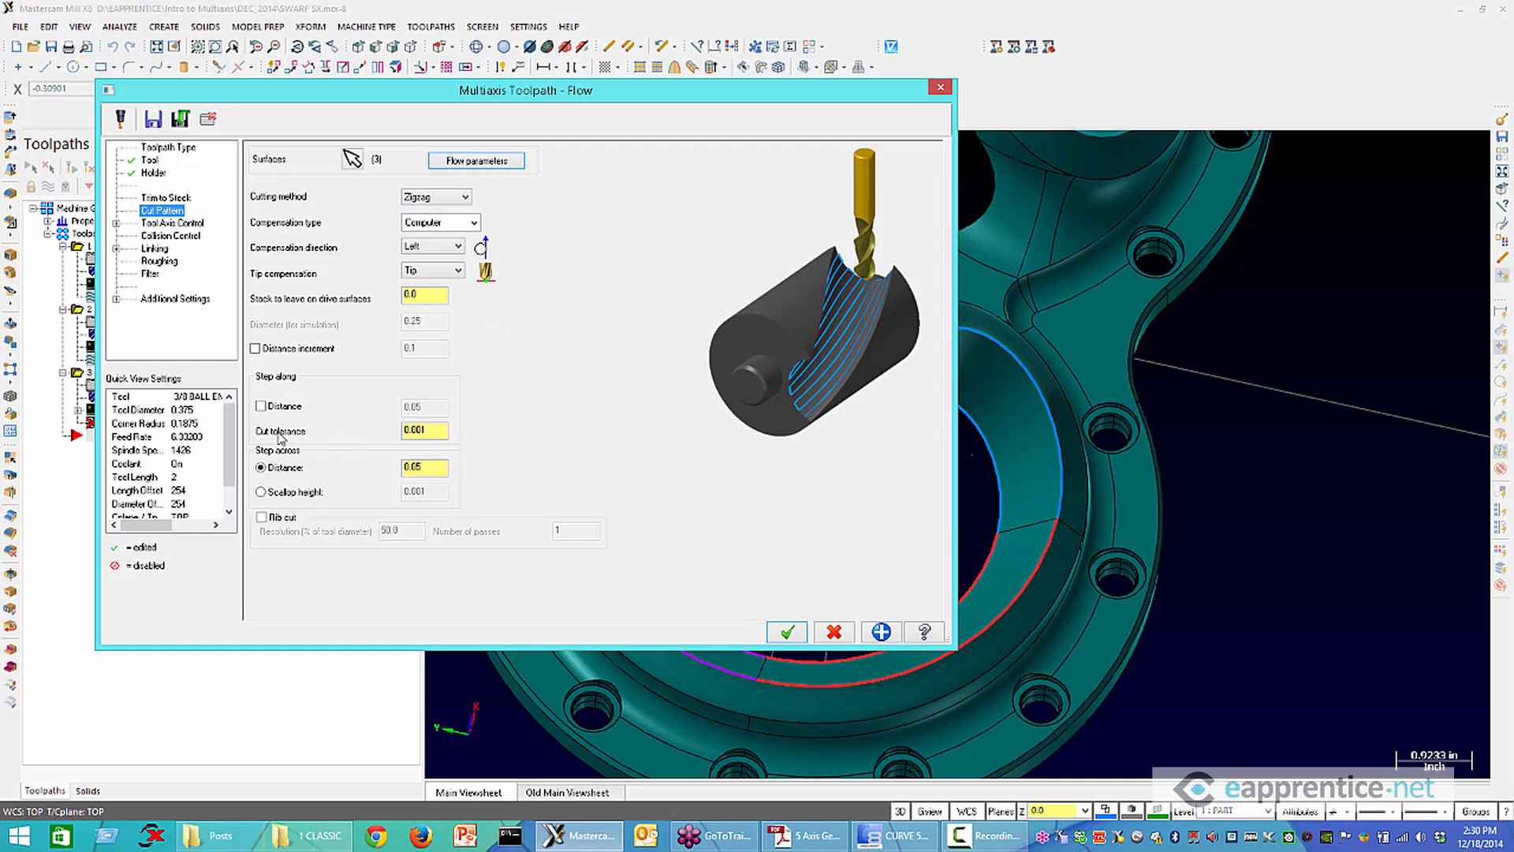
Define the step across by a scallop height of 0.001, keeping the cut tolerance at 0.001
{"action": "left_click_drag", "start_coordinate": [440, 431], "coordinate": [365, 434]}
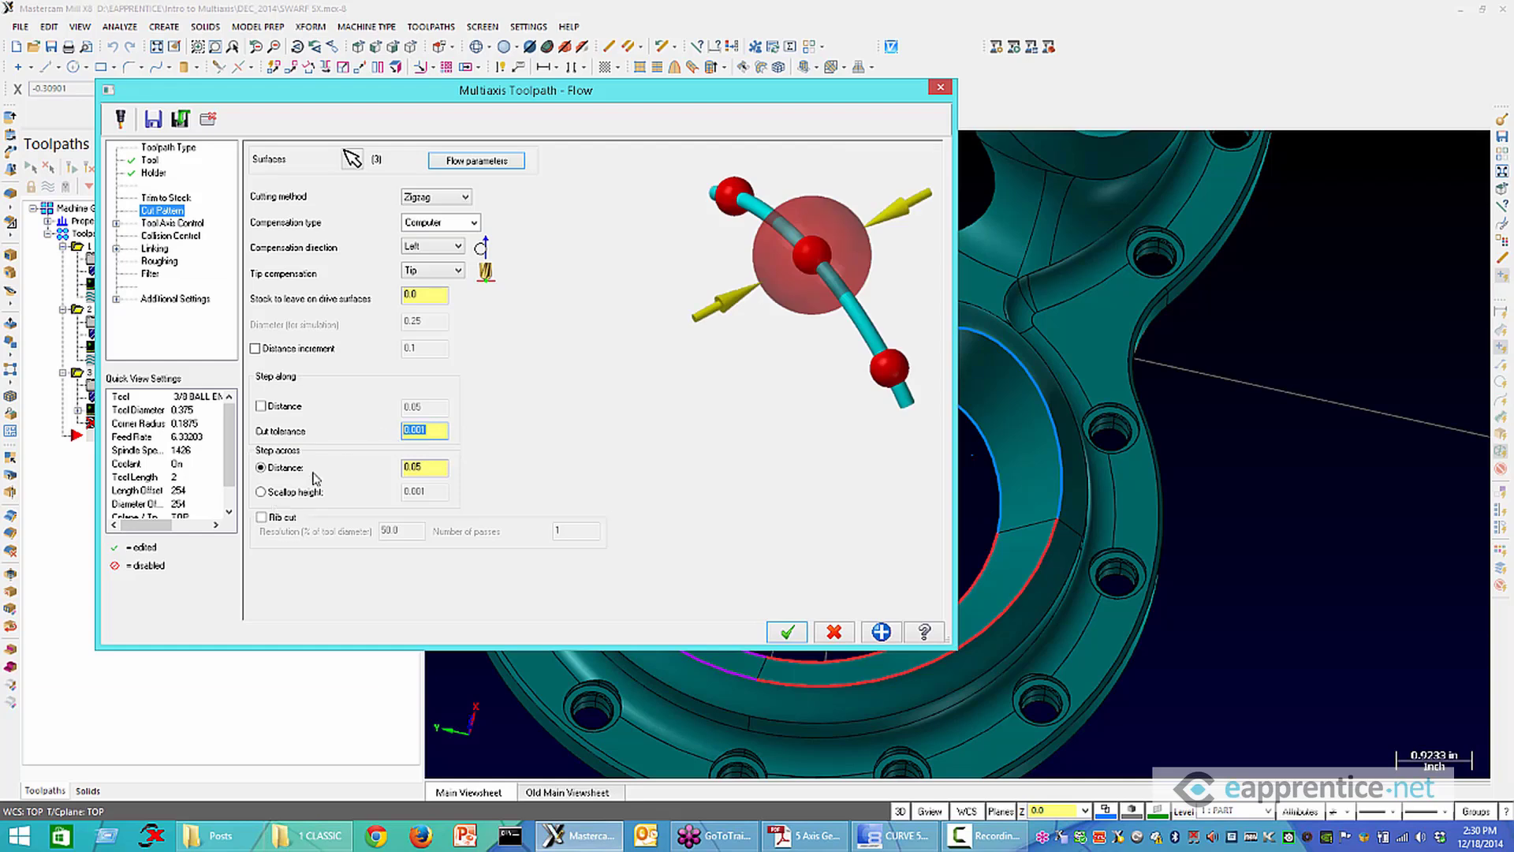
{"action": "left_click", "coordinate": [443, 471]}
{"action": "left_click", "coordinate": [308, 492]}
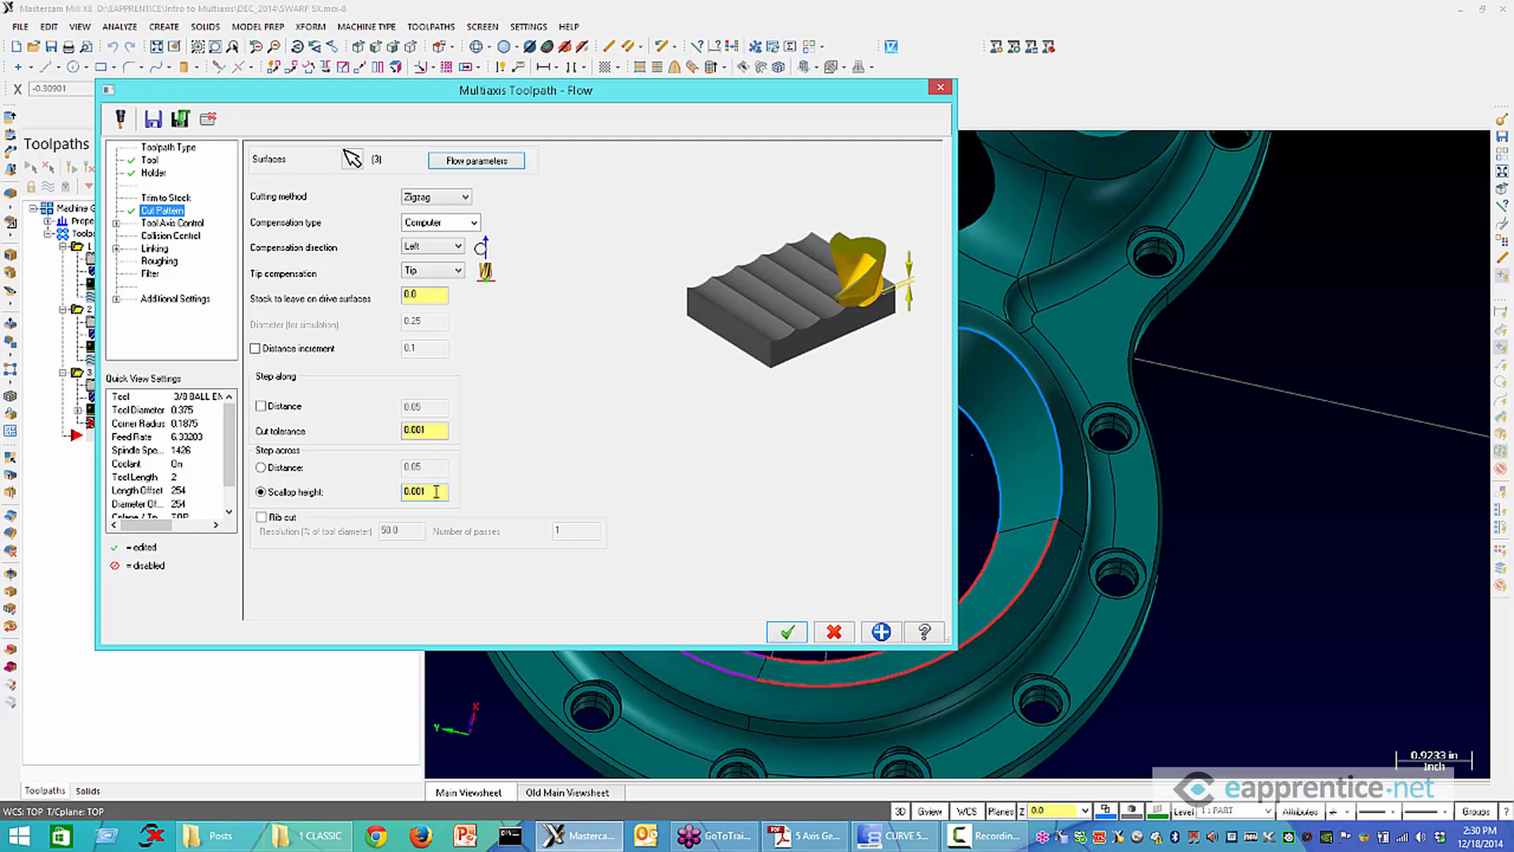
Set the Flow toolpath's tool axis control to From point
{"action": "left_click", "coordinate": [169, 223]}
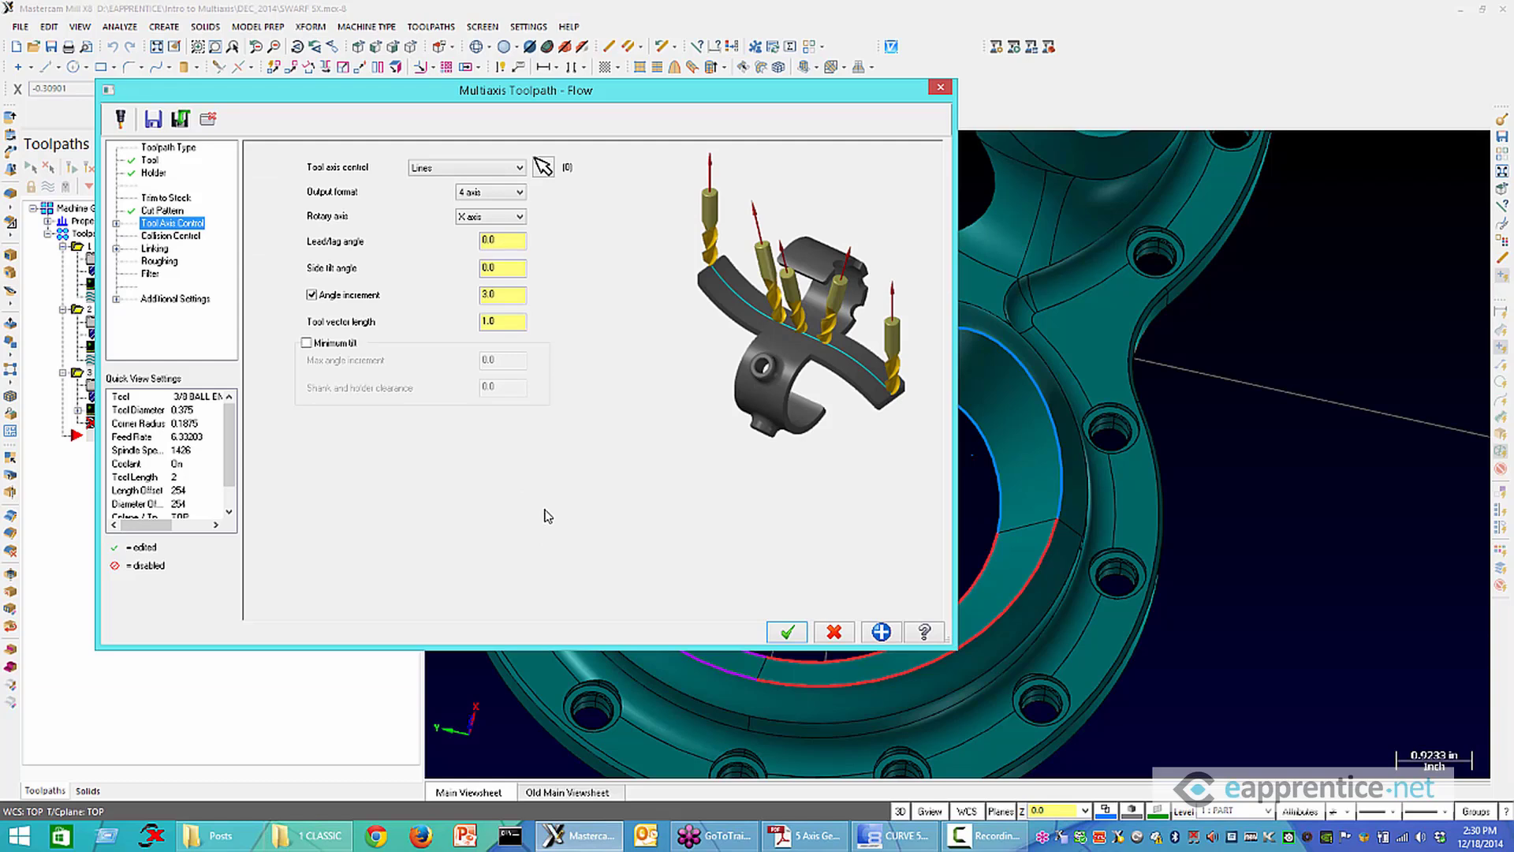
{"action": "left_click", "coordinate": [511, 169]}
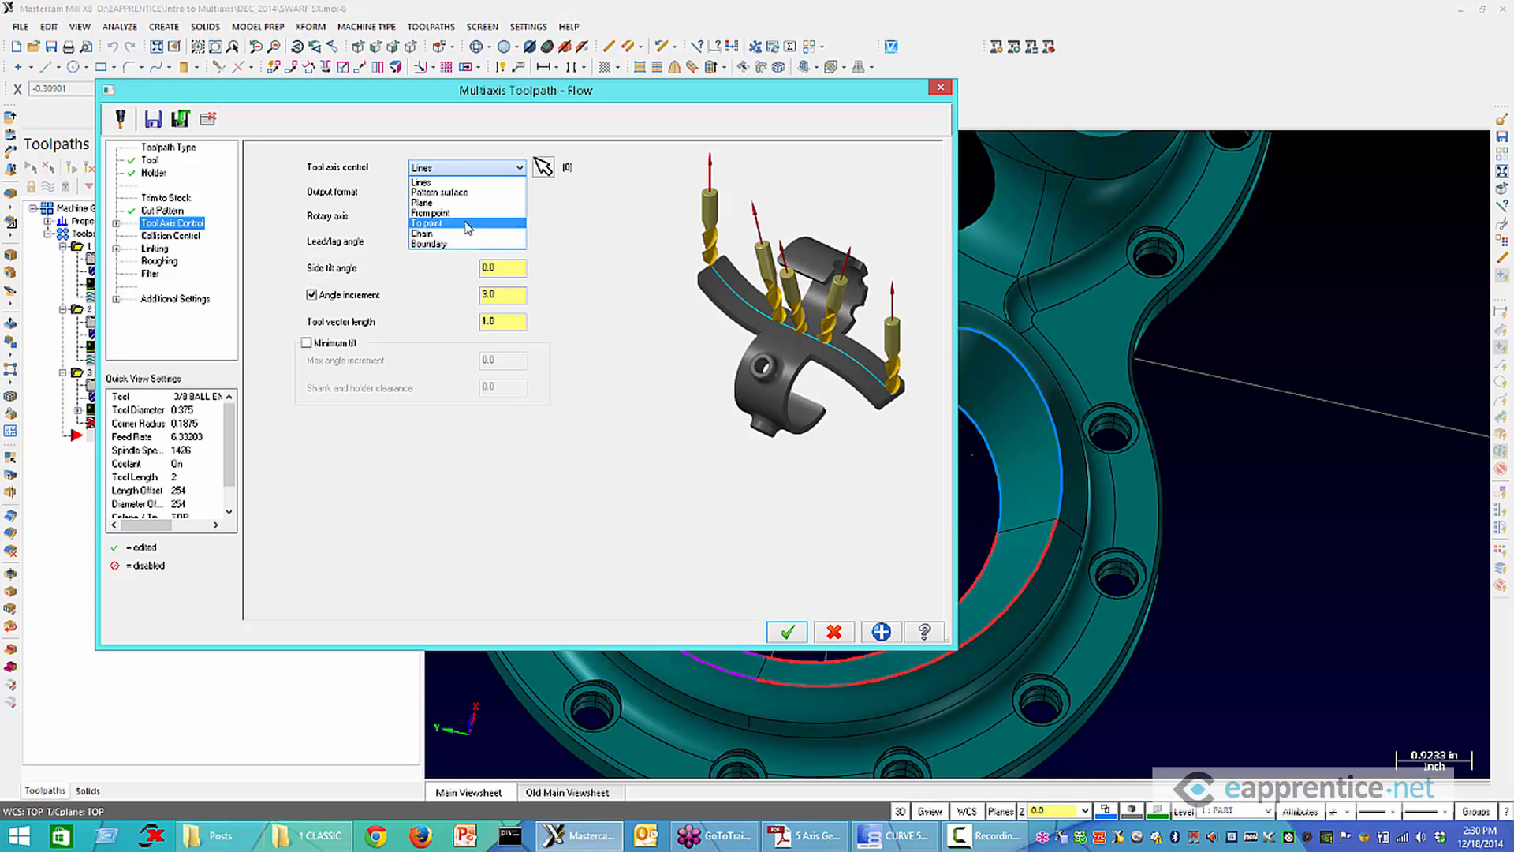
{"action": "left_click", "coordinate": [468, 213]}
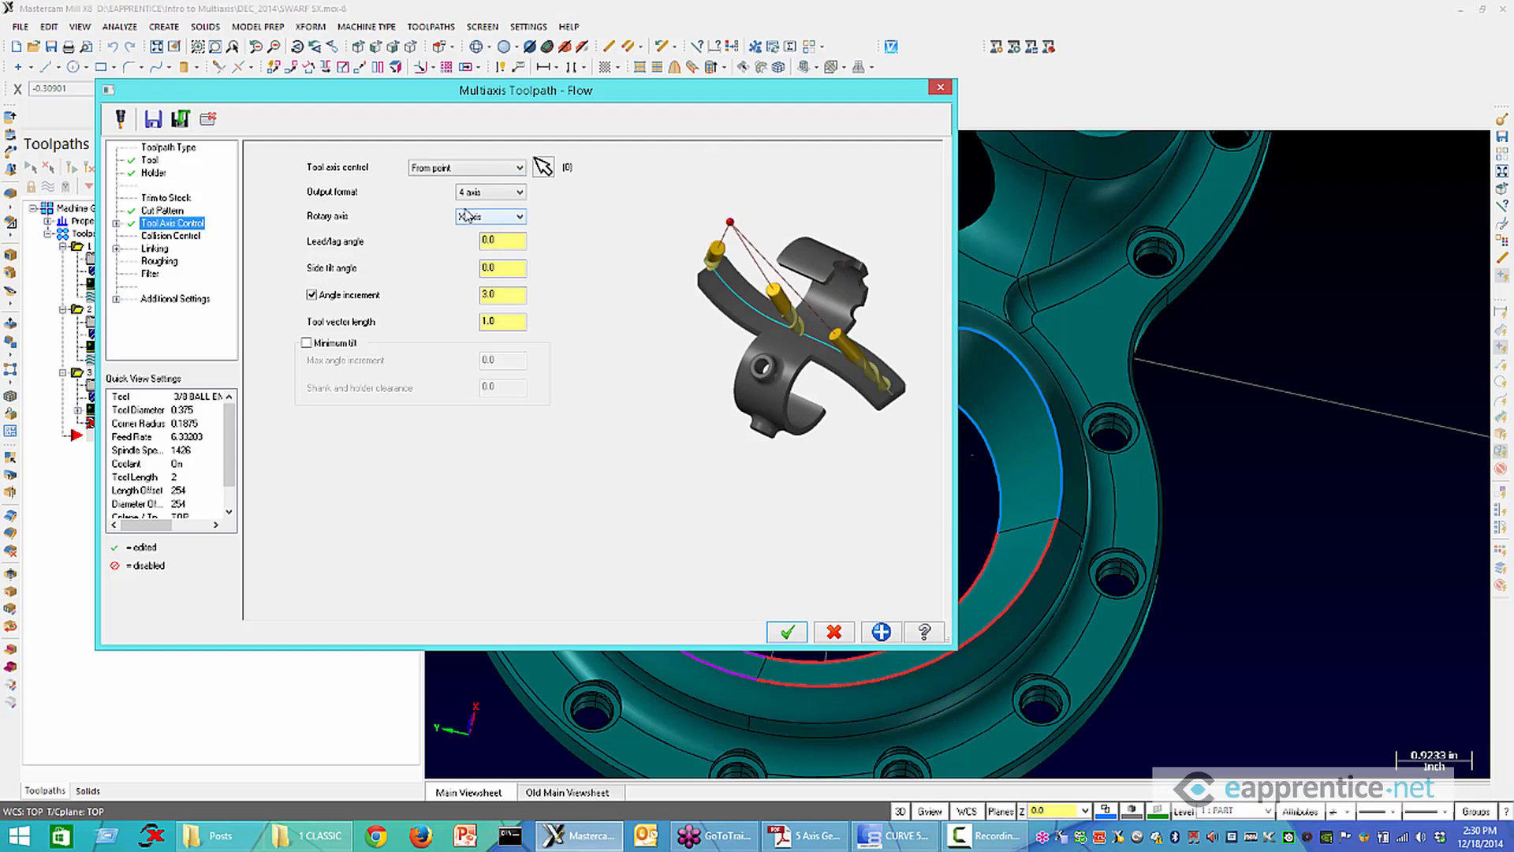
Define the tool axis point above the ring opening at X-5.0, Y0, Z10 from the top view
{"action": "left_click", "coordinate": [543, 168]}
{"action": "scroll", "coordinate": [949, 514], "scroll_direction": "down", "scroll_amount": 2}
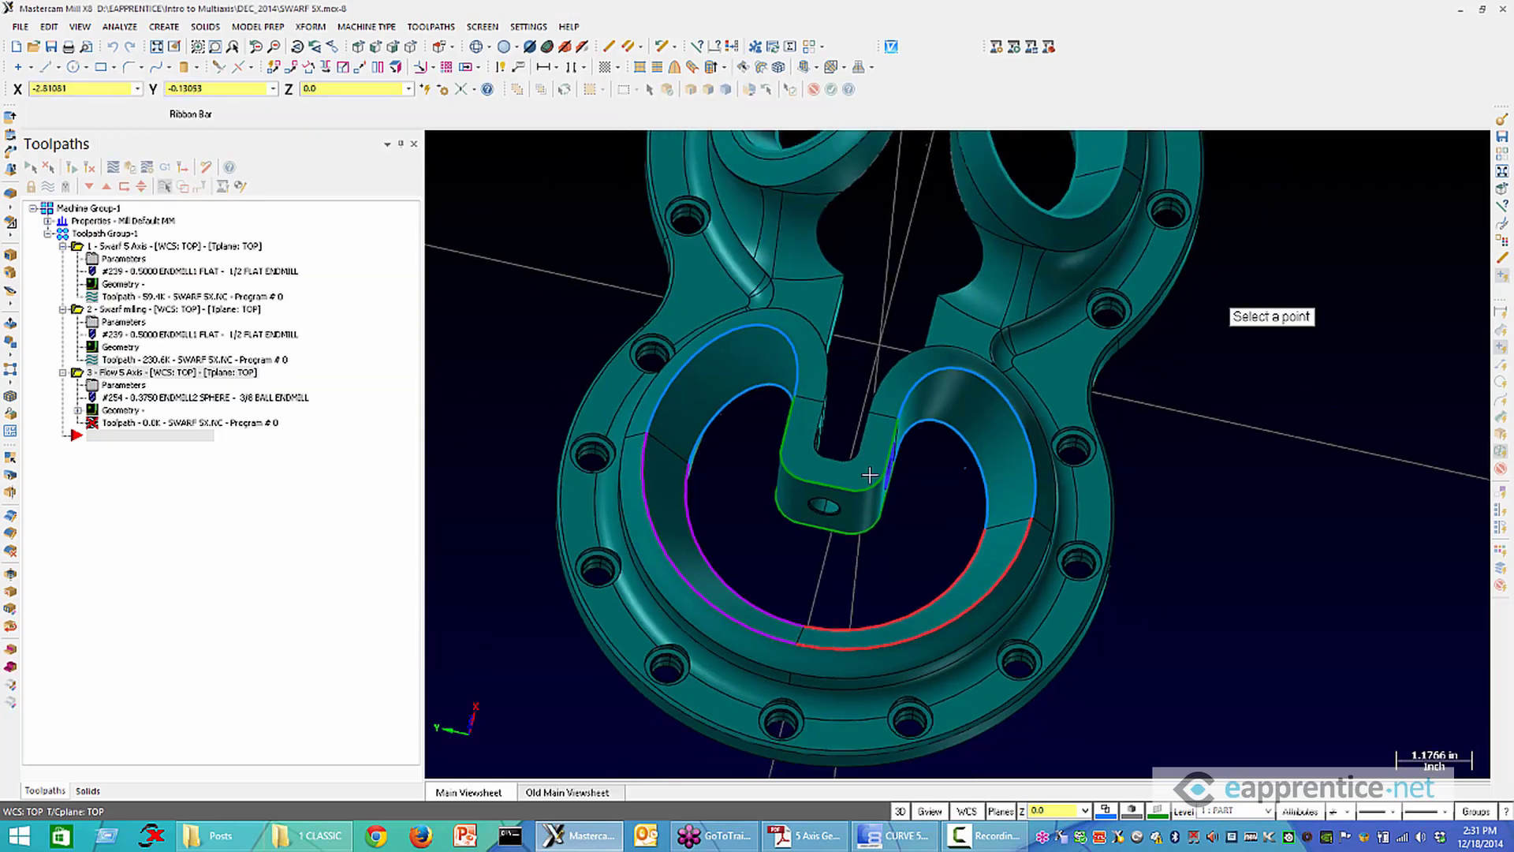
{"action": "right_click", "coordinate": [1236, 457]}
{"action": "left_click", "coordinate": [1242, 545]}
{"action": "scroll", "coordinate": [1055, 473], "scroll_direction": "up", "scroll_amount": 6}
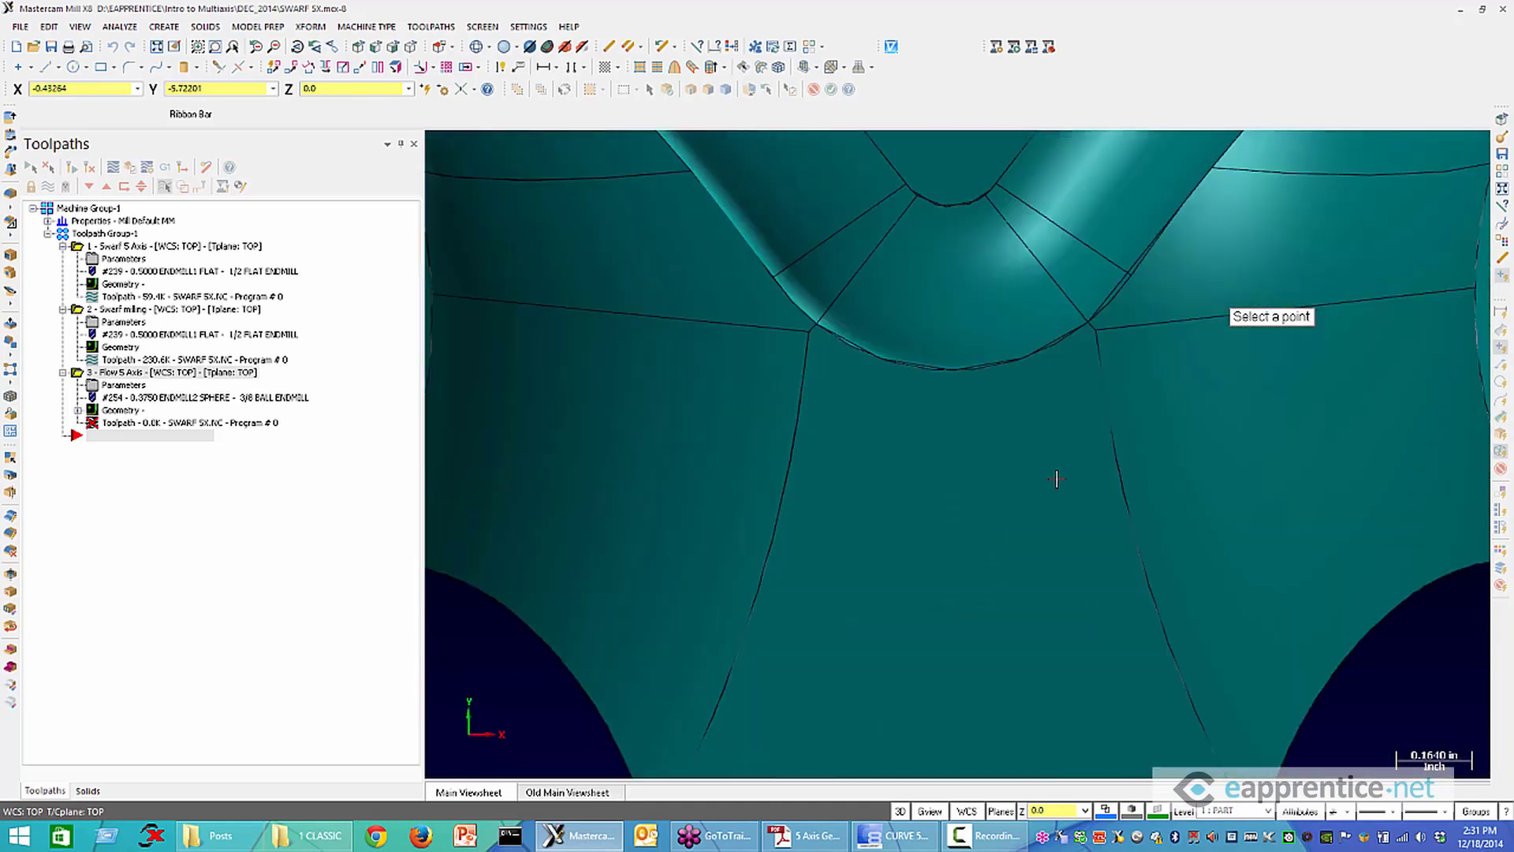
{"action": "right_click", "coordinate": [883, 402]}
{"action": "left_click", "coordinate": [918, 453]}
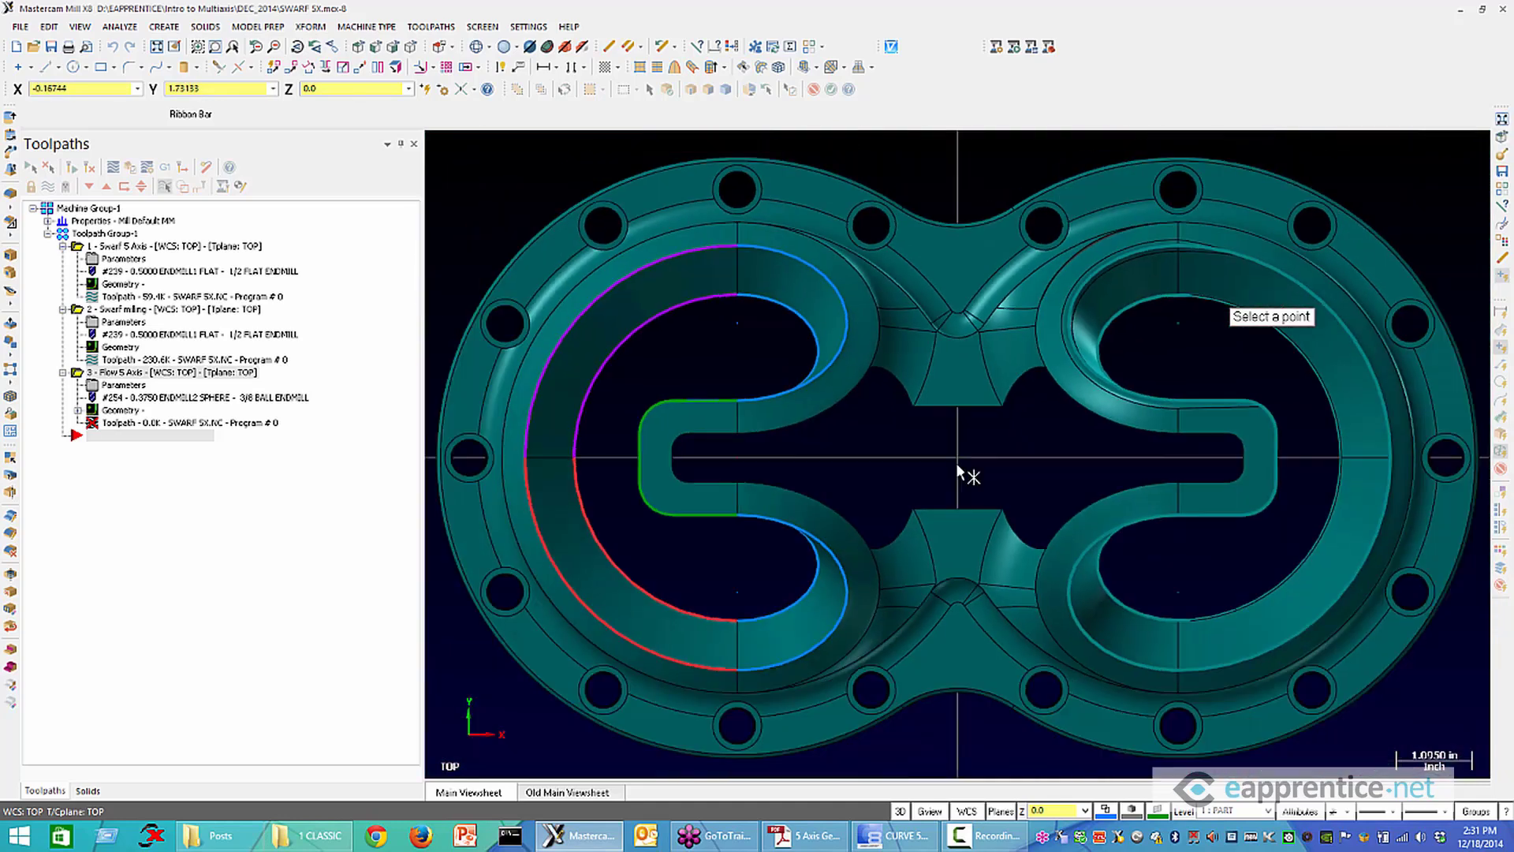
{"action": "scroll", "coordinate": [956, 465], "scroll_direction": "down", "scroll_amount": 4}
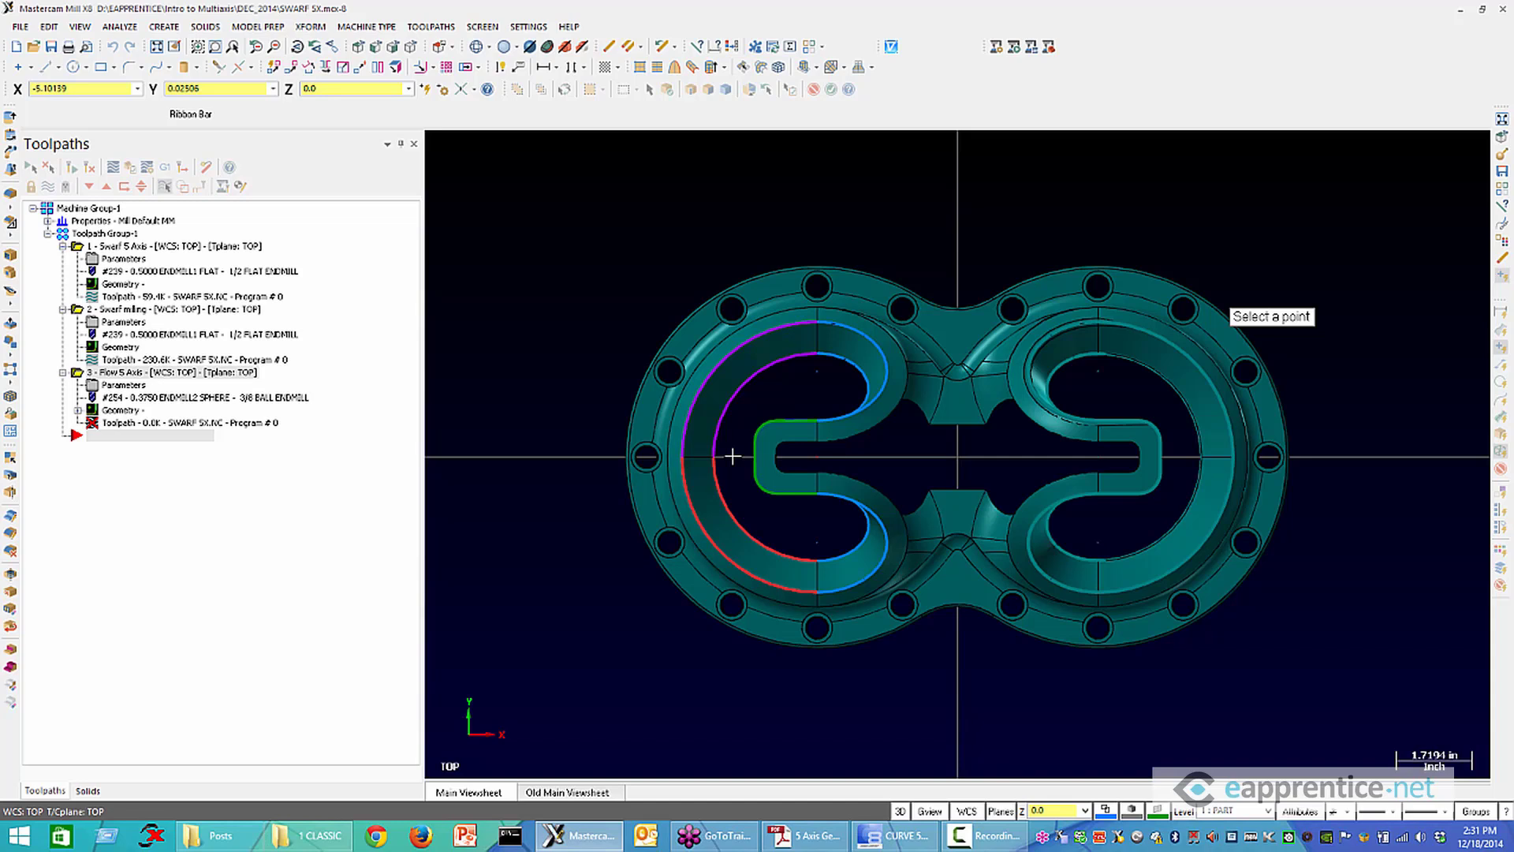
{"action": "key", "text": "space"}
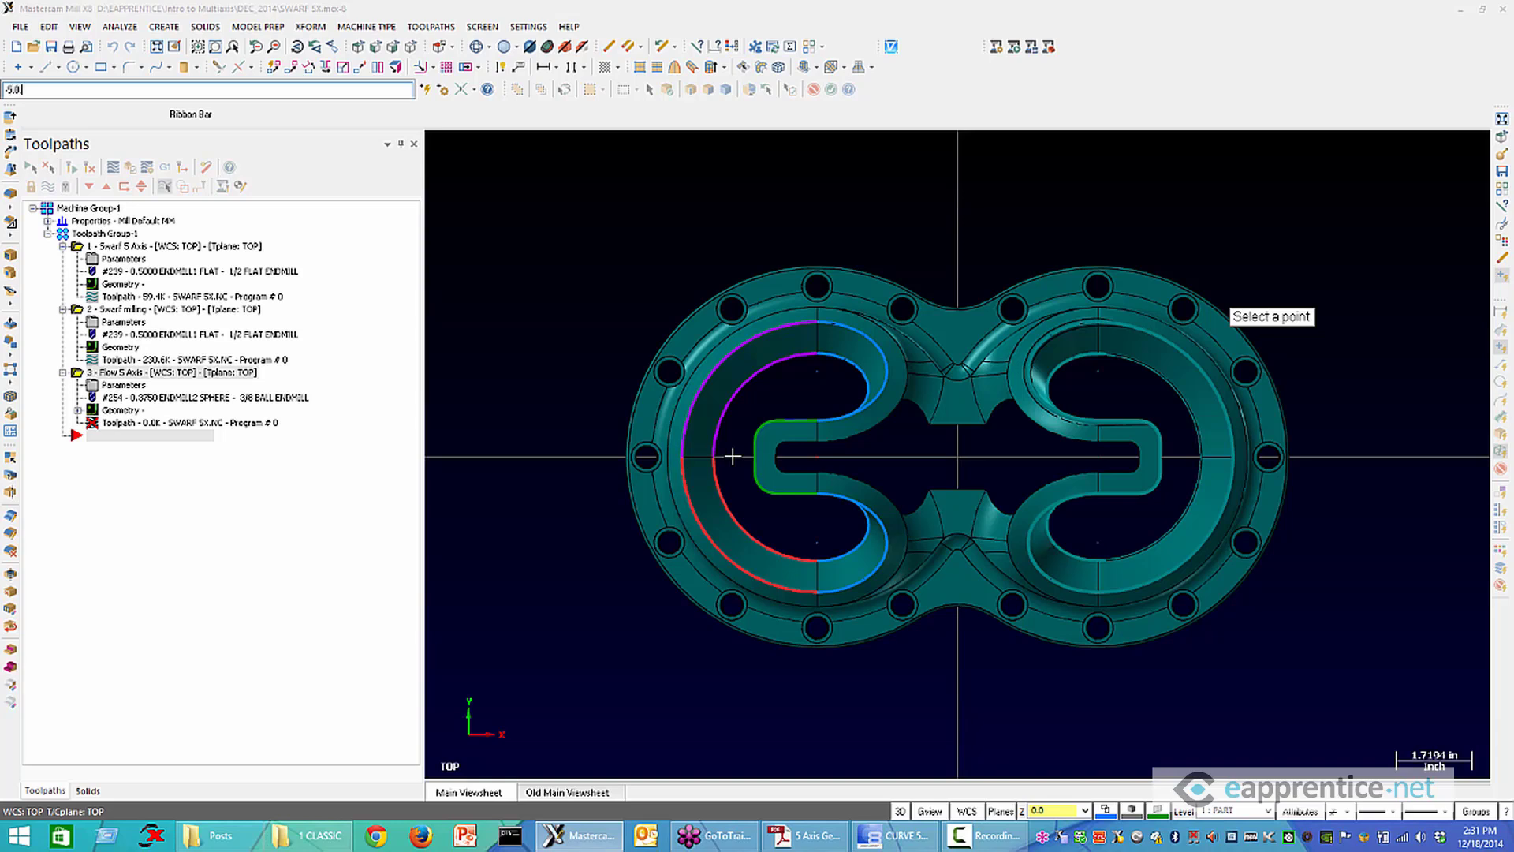
{"action": "key", "text": "Return"}
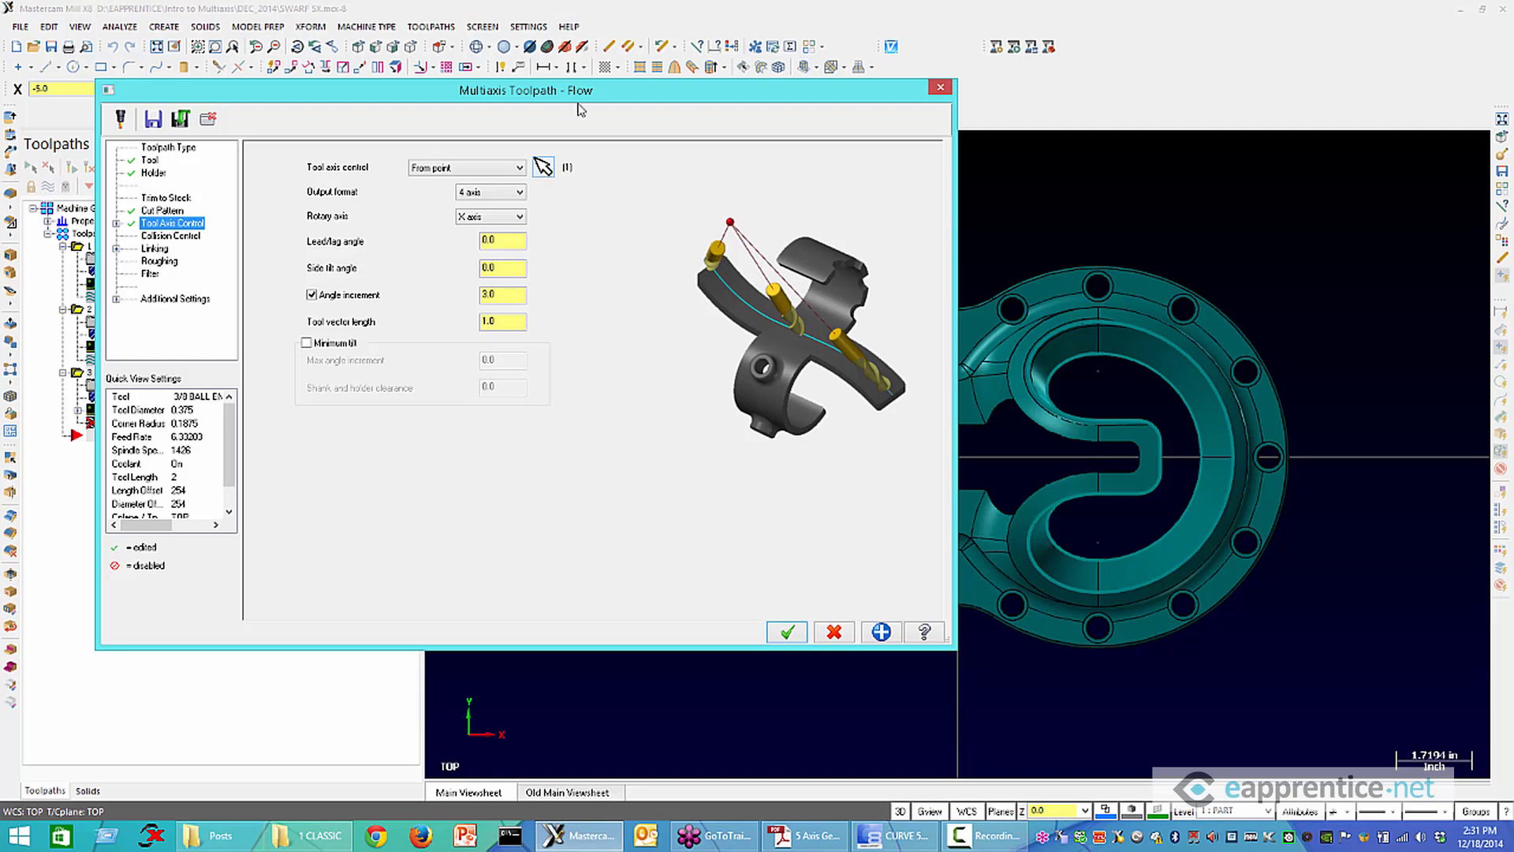
Select the three curved rim faces, without the U-shaped boss top, as compensation surfaces in the collision control
{"action": "left_click", "coordinate": [170, 236]}
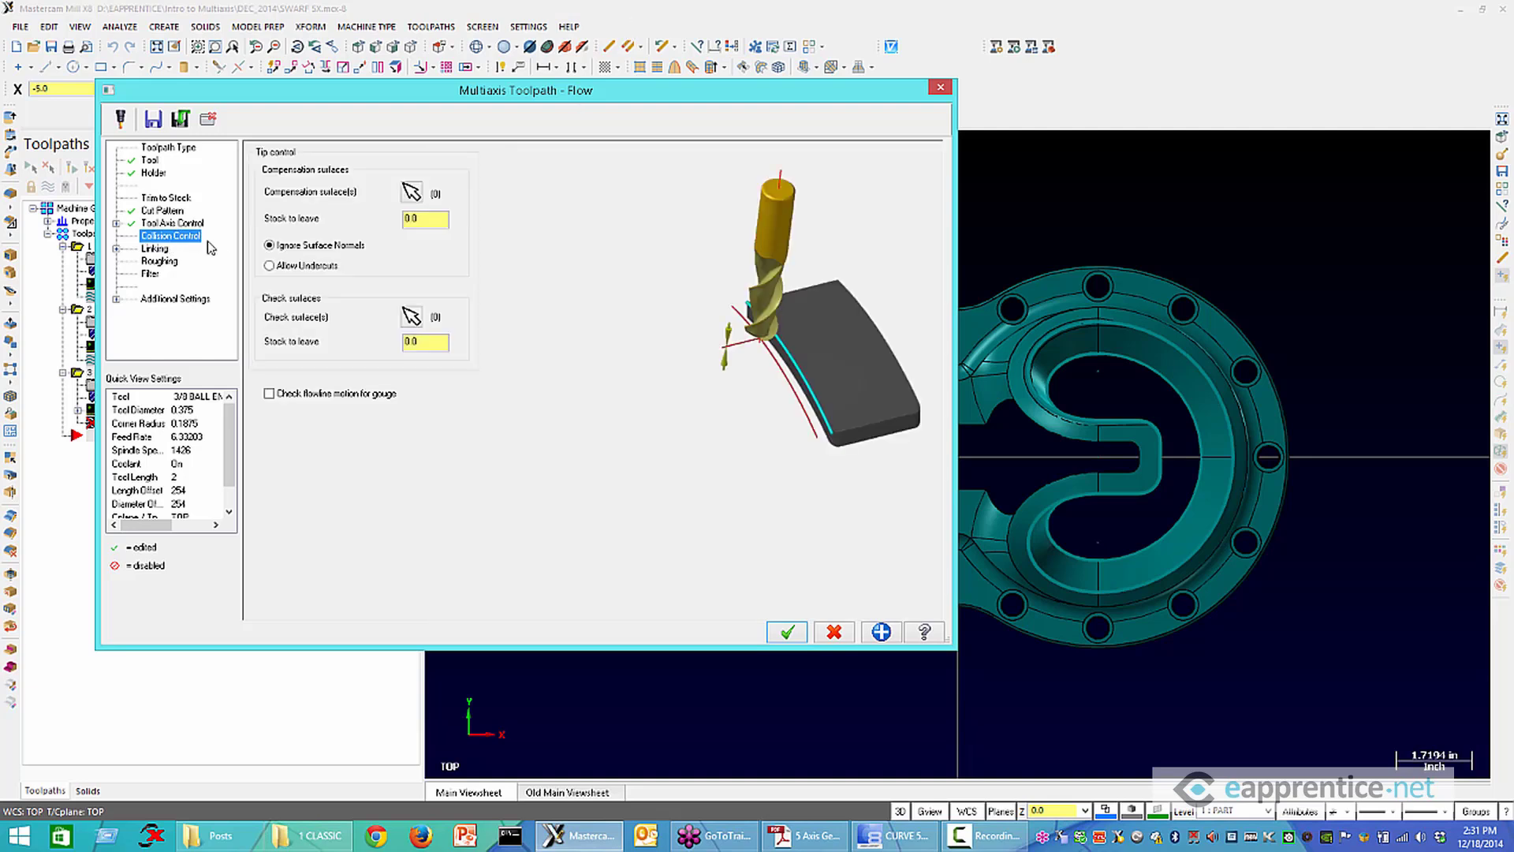
{"action": "left_click", "coordinate": [411, 192]}
{"action": "left_click", "coordinate": [113, 201]}
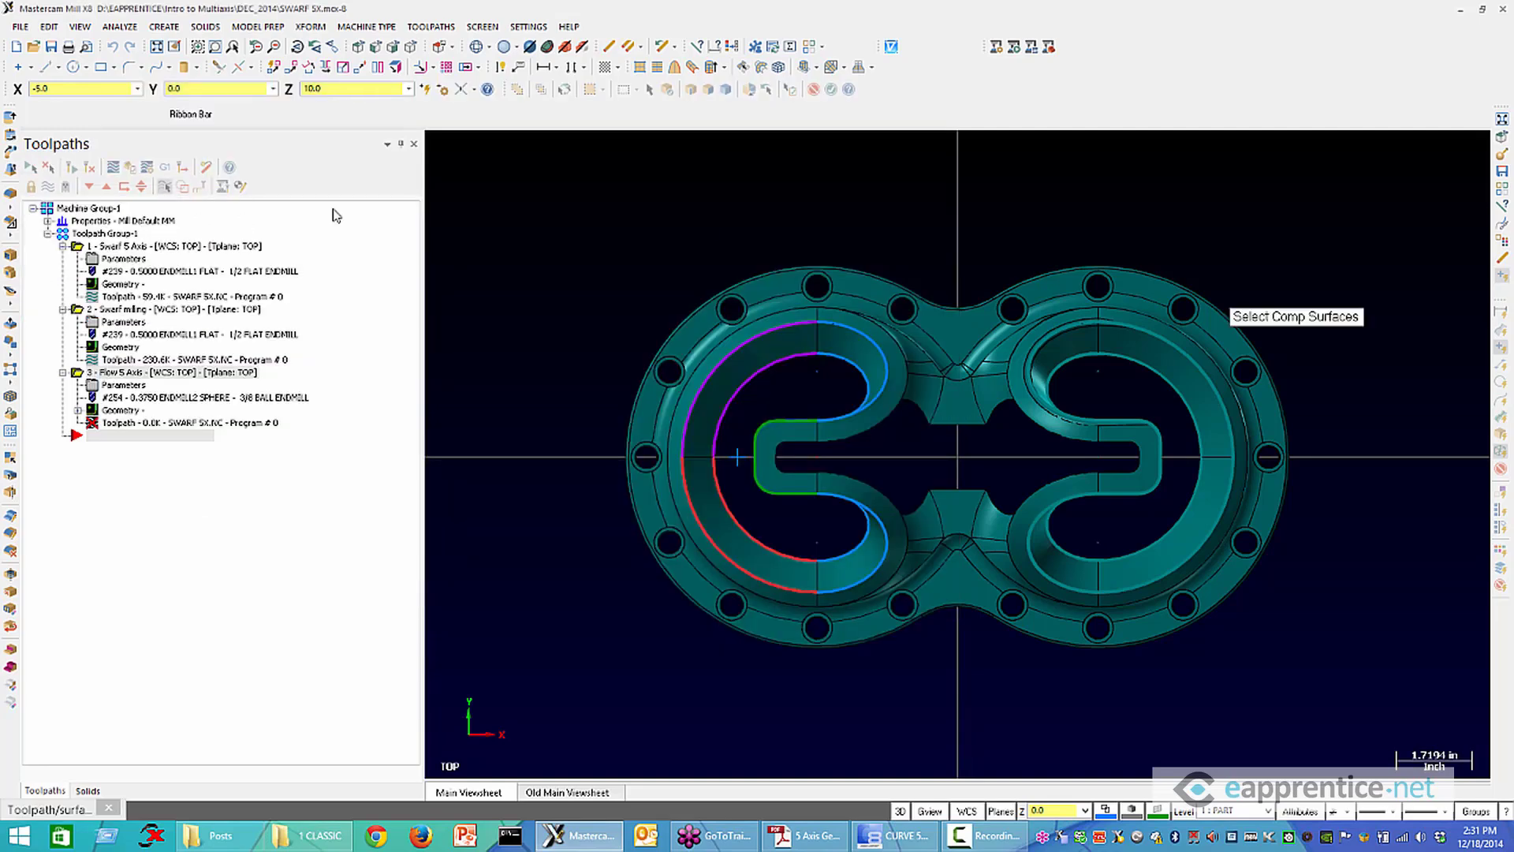
{"action": "left_click", "coordinate": [842, 426]}
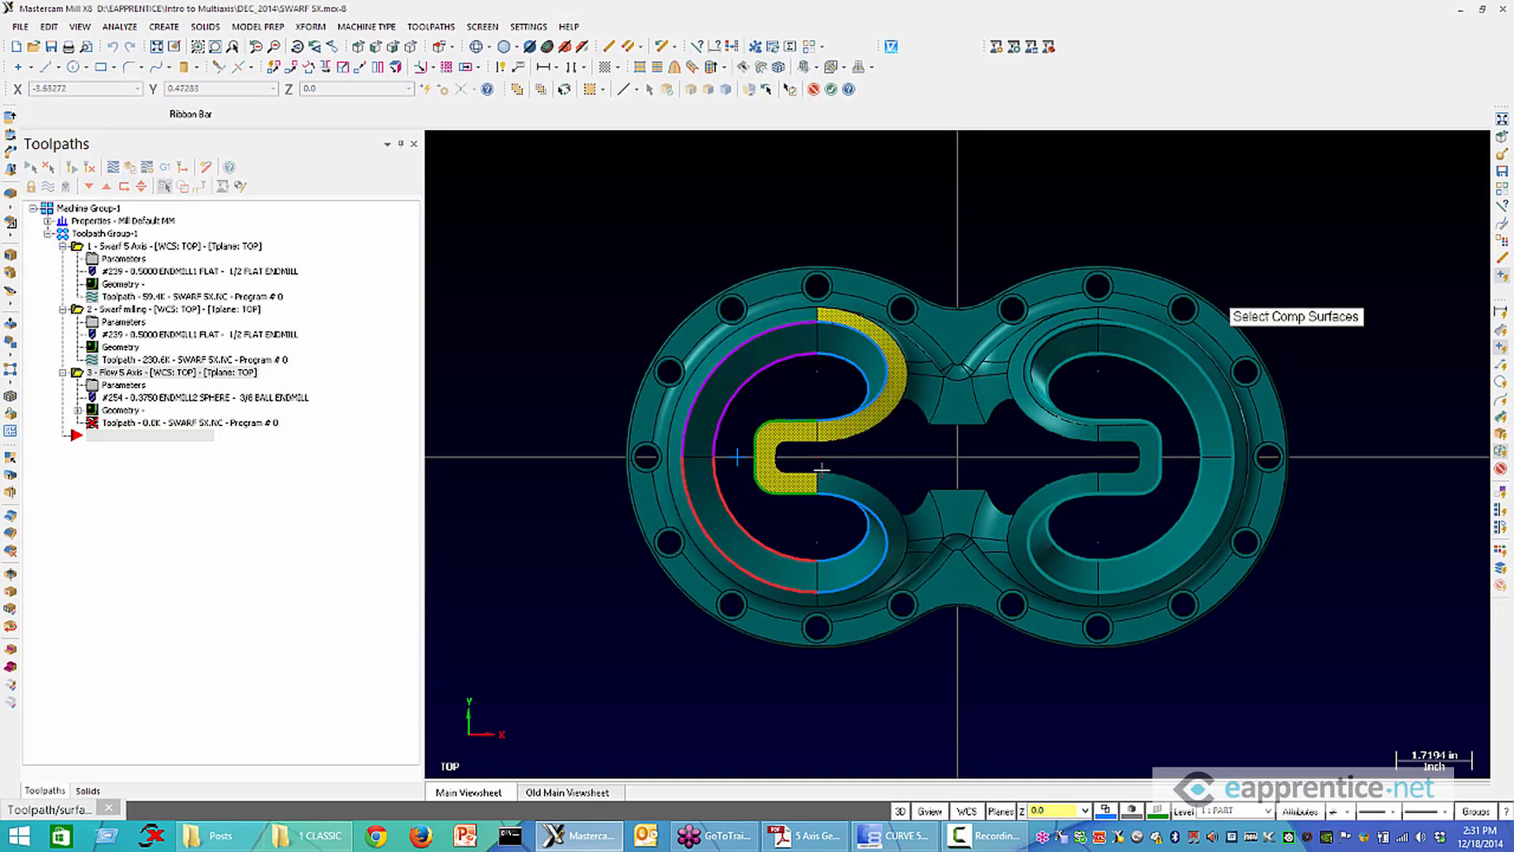
{"action": "left_click", "coordinate": [777, 481]}
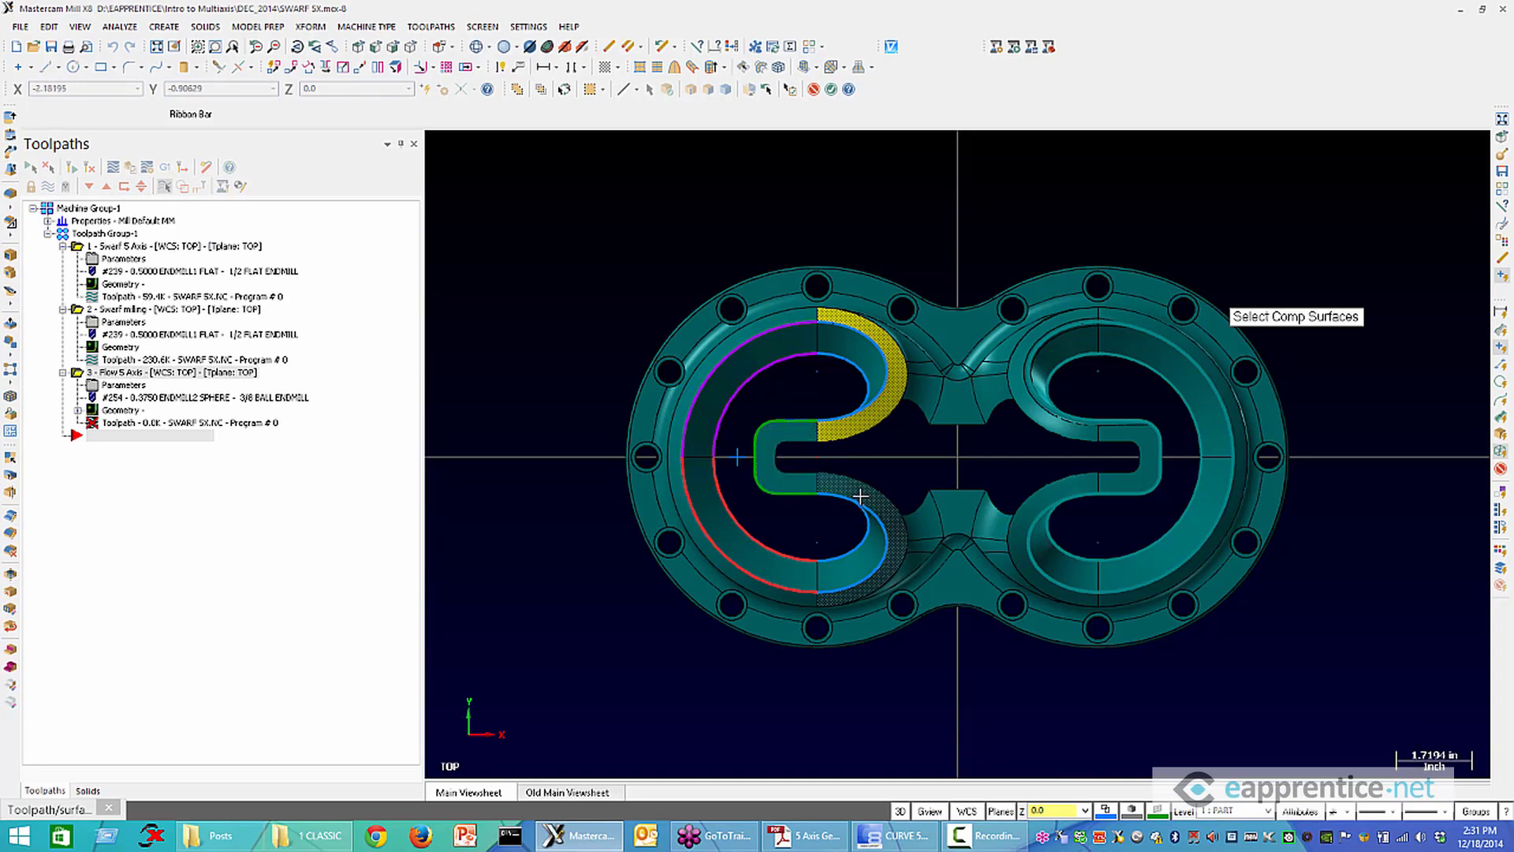
{"action": "left_click", "coordinate": [859, 565]}
{"action": "left_click", "coordinate": [737, 570]}
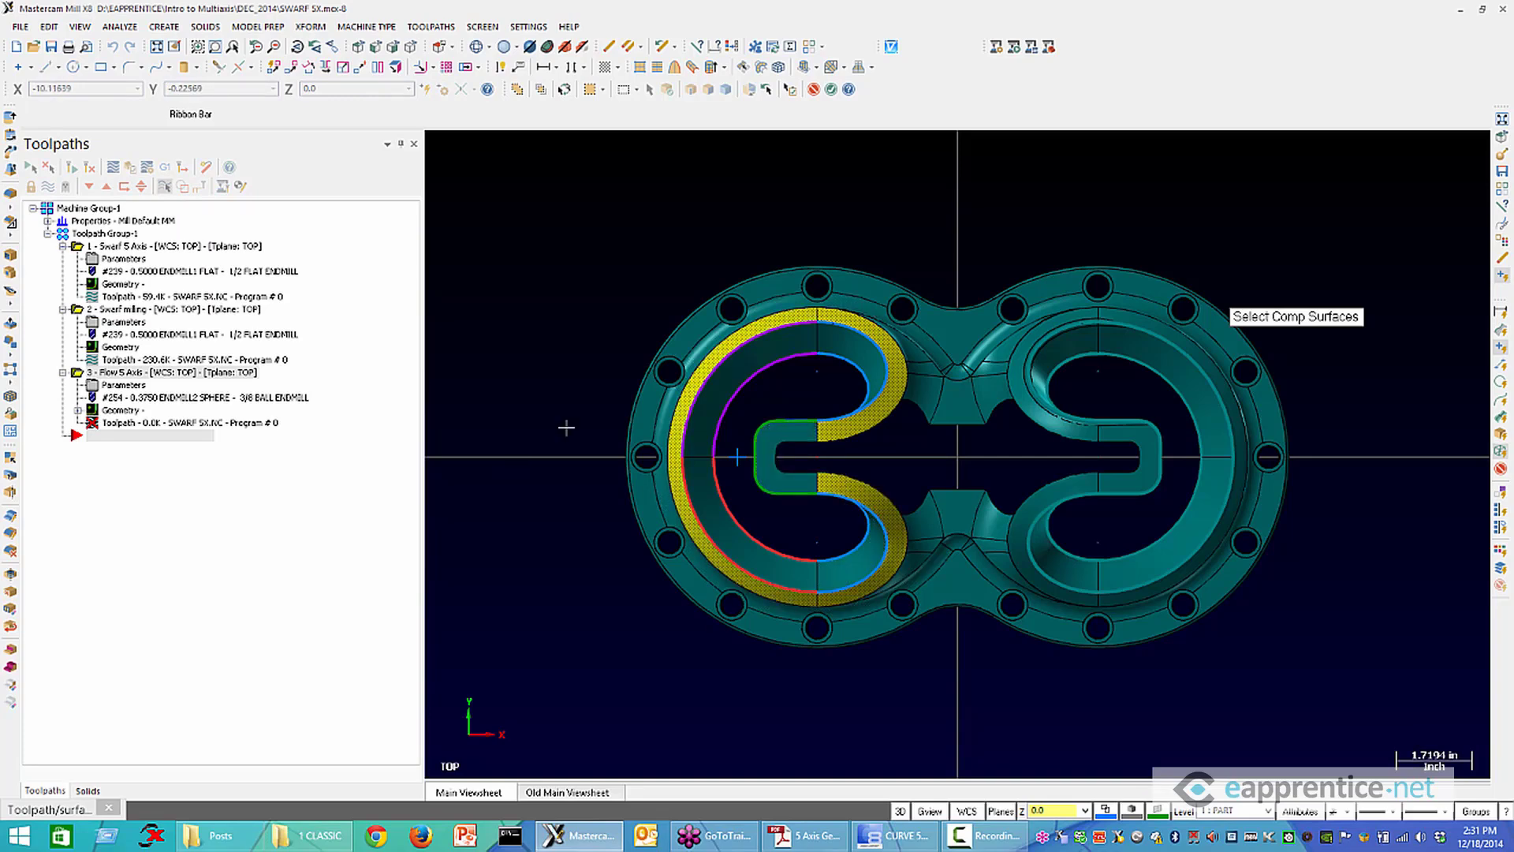
{"action": "middle_click_drag", "start_coordinate": [565, 429], "coordinate": [611, 388]}
{"action": "key", "text": "Return"}
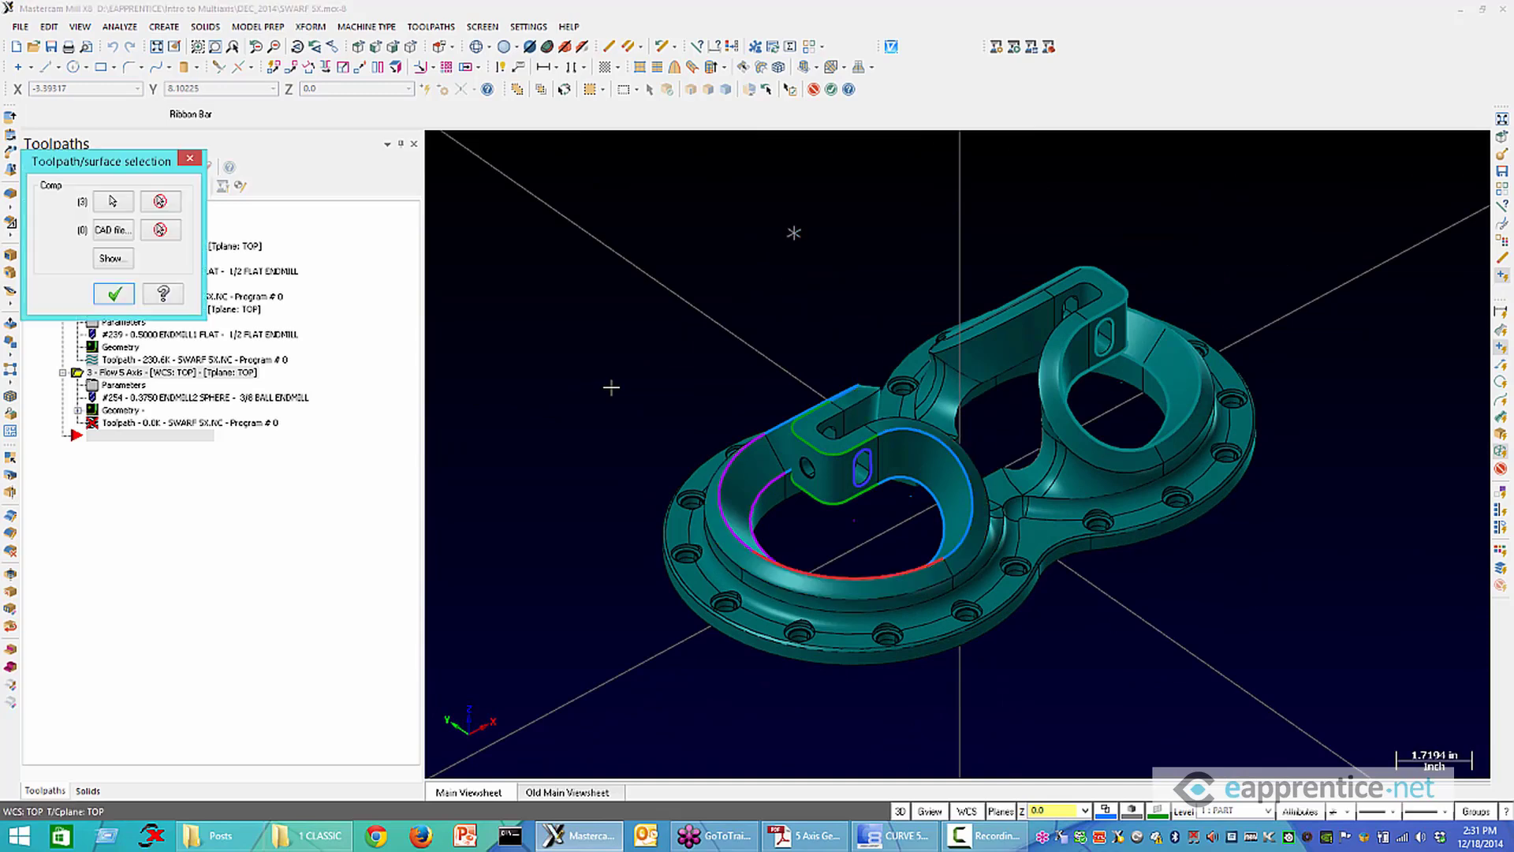
Accept the compensation surfaces, keep the default linking values, and generate the Flow toolpath
{"action": "left_click", "coordinate": [114, 294]}
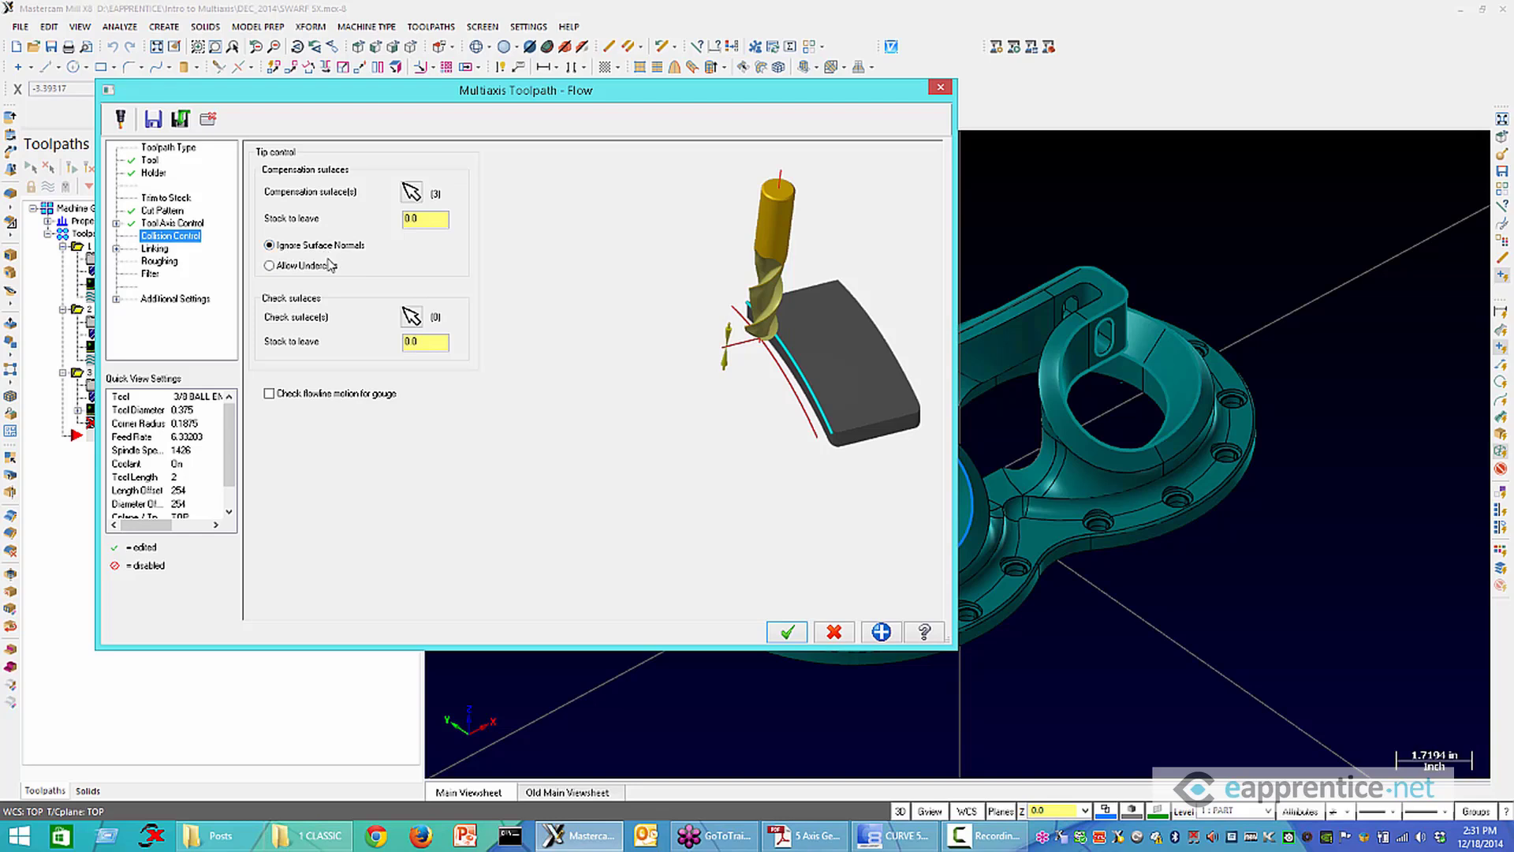
{"action": "left_click", "coordinate": [154, 248]}
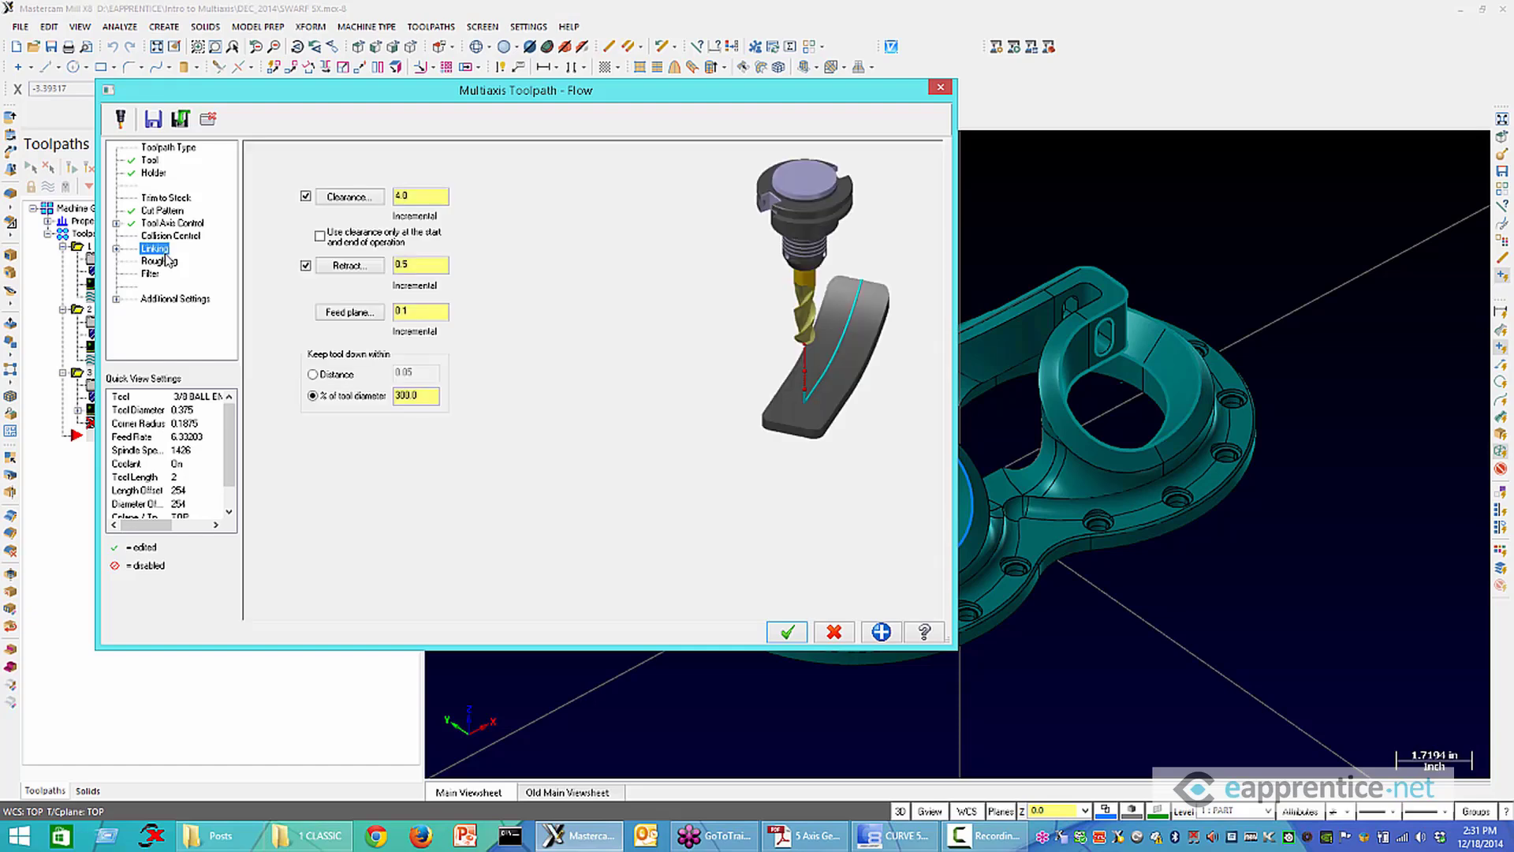
{"action": "left_click", "coordinate": [786, 633]}
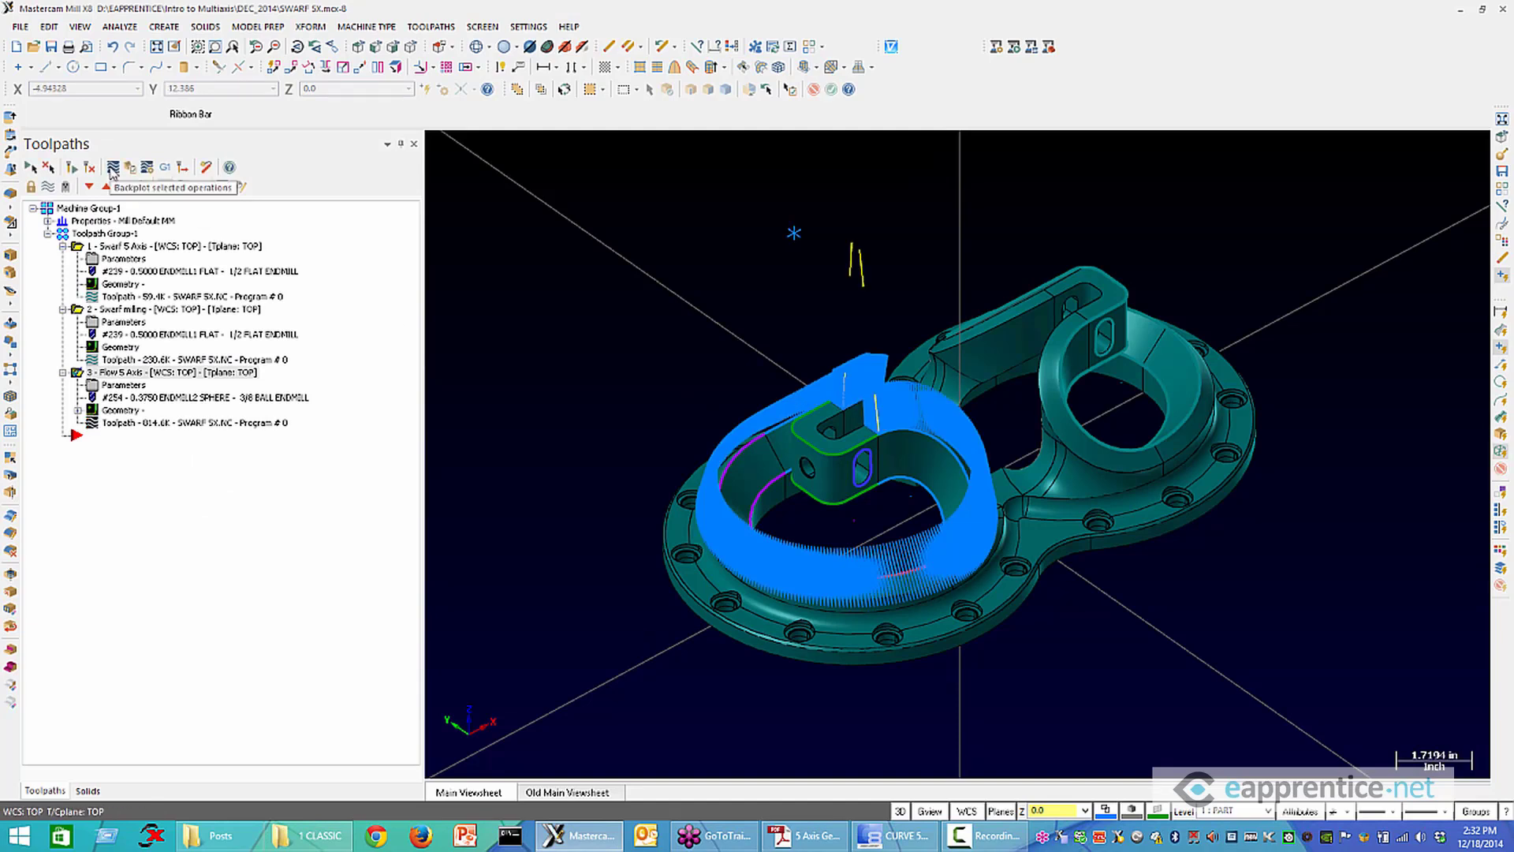
Backplot the Flow toolpath incrementally and examine the tool's tilt along the ring rim from an angled view
{"action": "left_click", "coordinate": [112, 167]}
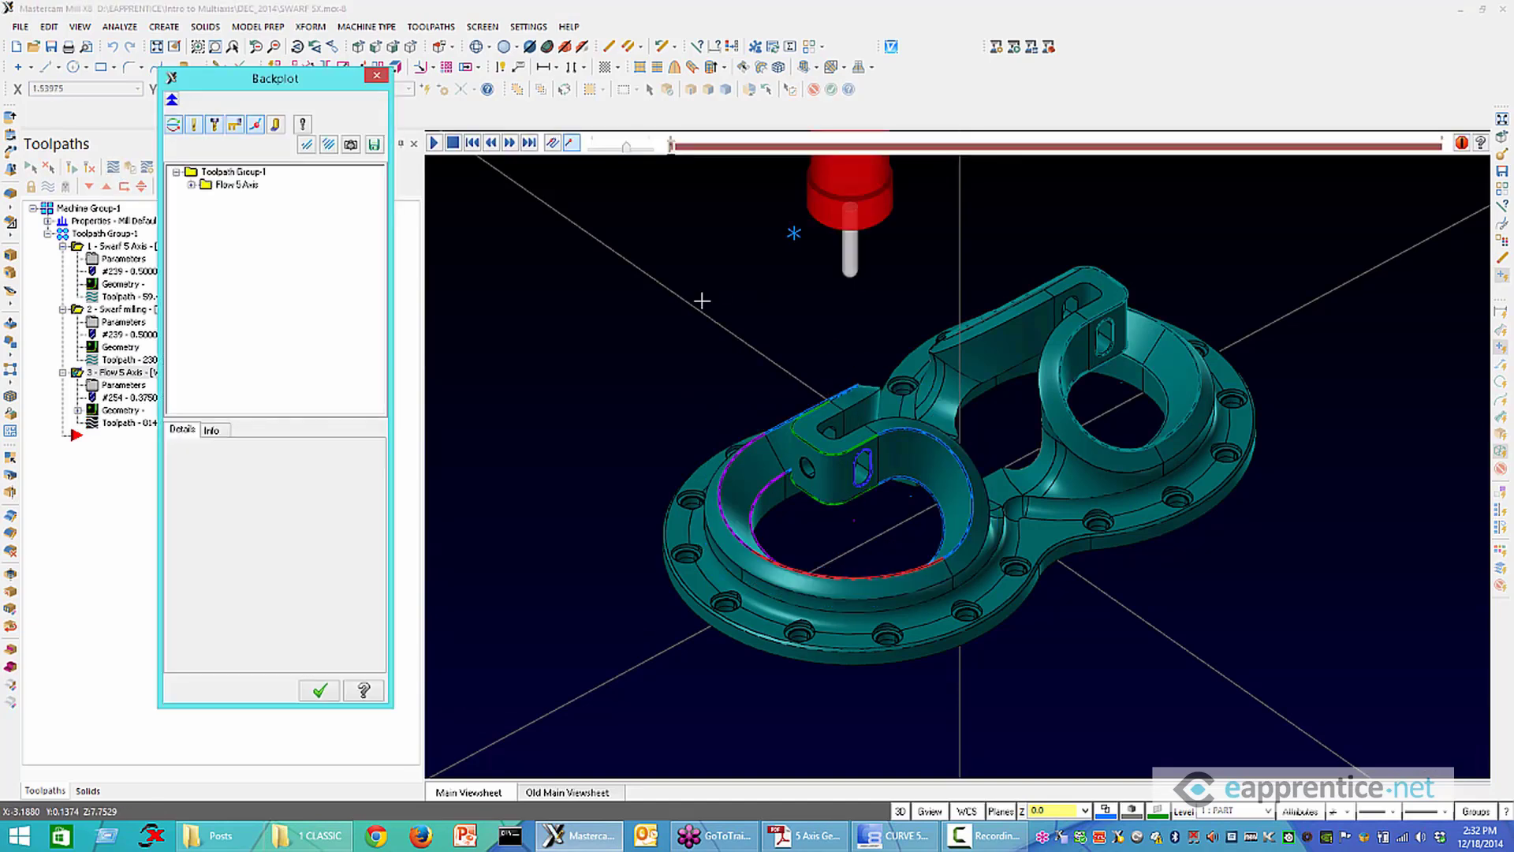
{"action": "middle_click_drag", "start_coordinate": [639, 426], "coordinate": [1159, 318]}
{"action": "scroll", "coordinate": [1151, 324], "scroll_direction": "up", "scroll_amount": 3}
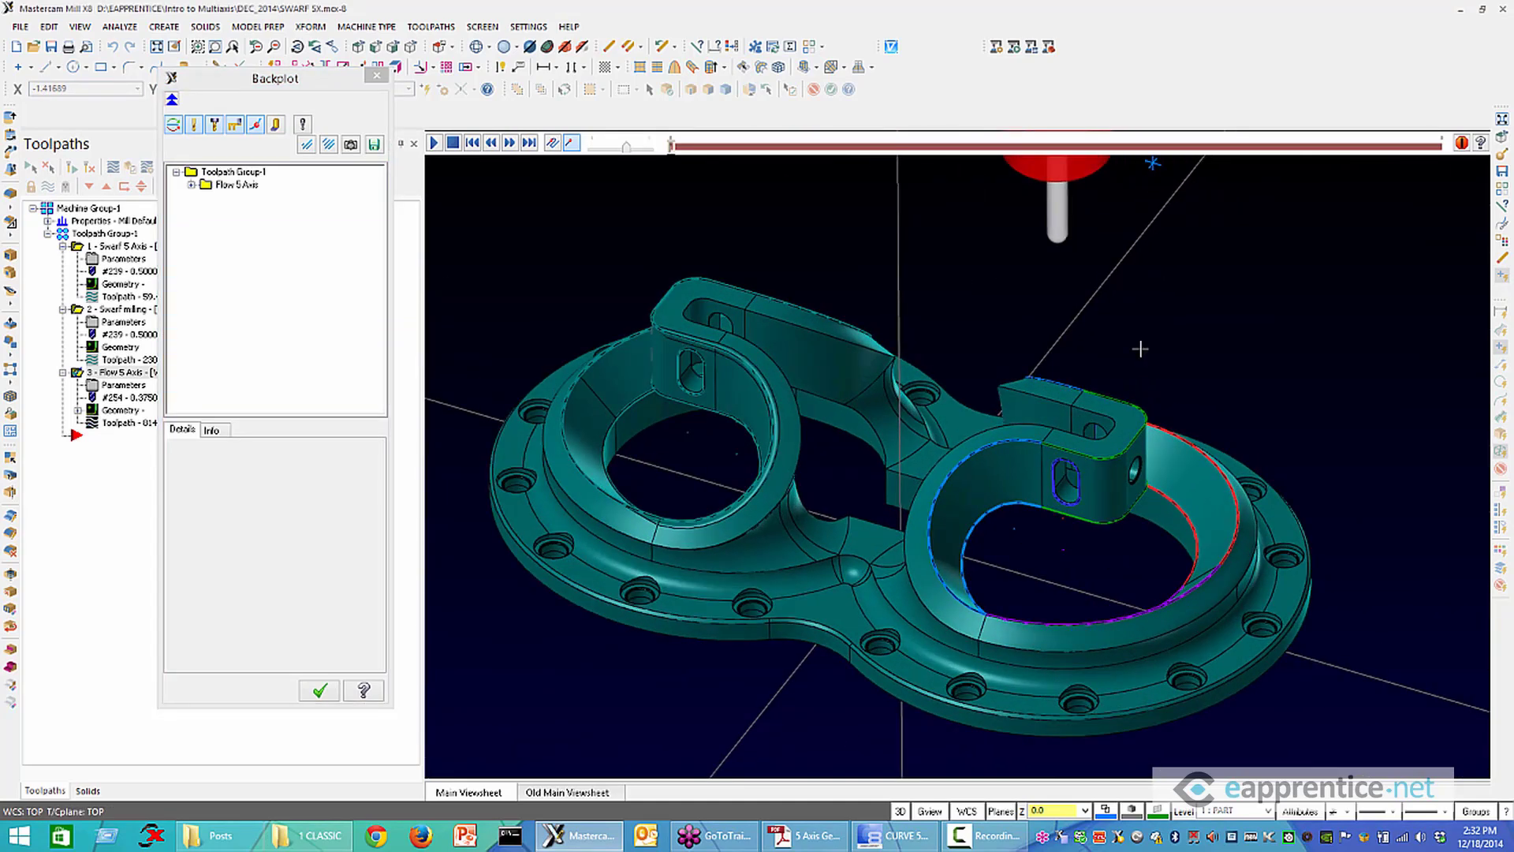
{"action": "key", "text": "s"}
{"action": "key", "text": "s"}
{"action": "key", "text": "s"}
{"action": "key", "text": "s"}
{"action": "key", "text": "s"}
{"action": "key", "text": "s"}
{"action": "key", "text": "s"}
{"action": "key", "text": "s"}
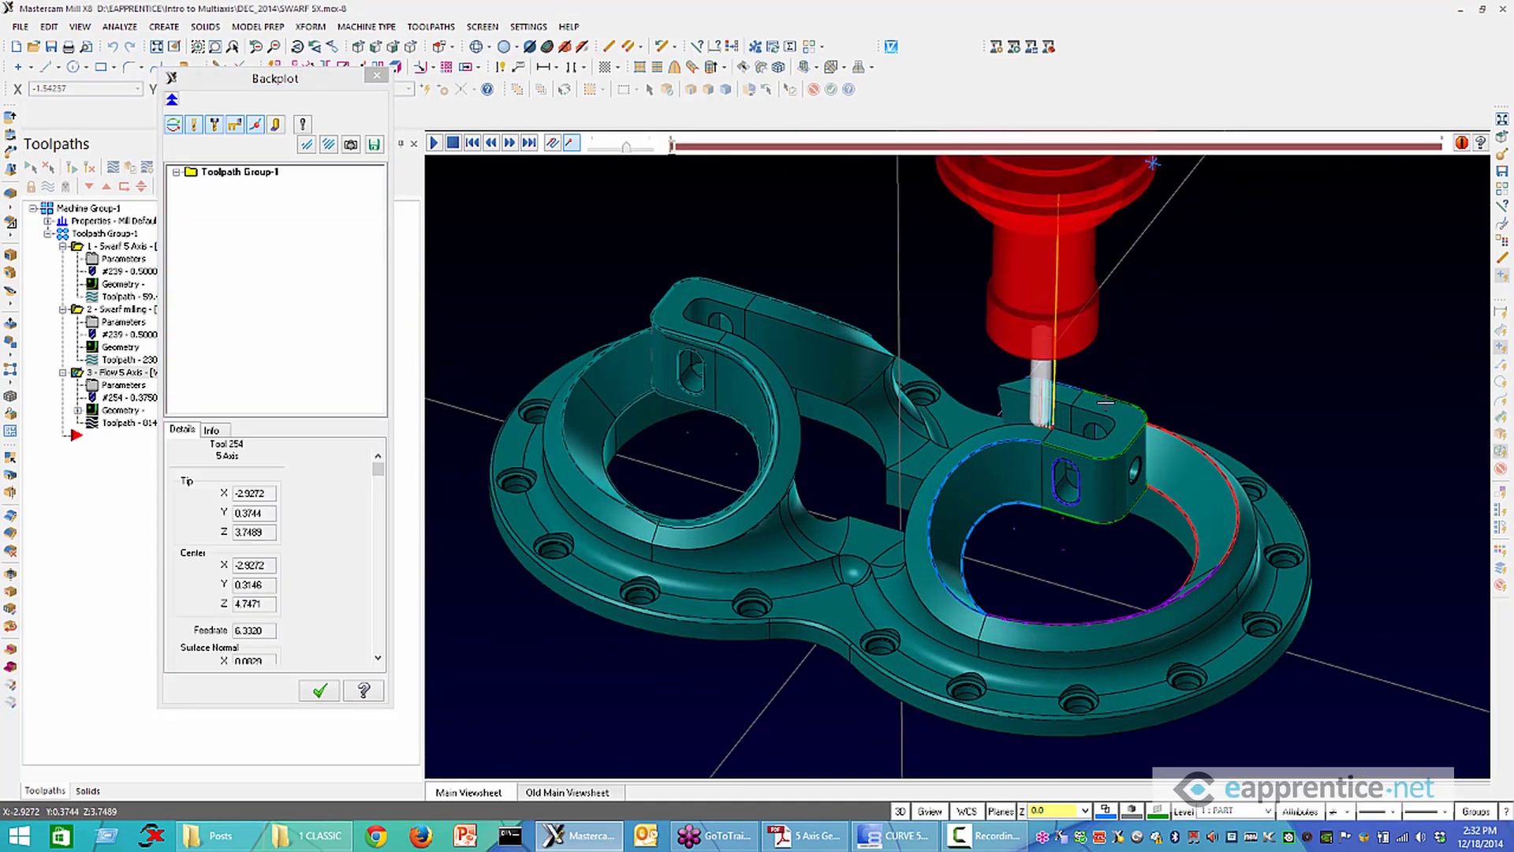
{"action": "key", "text": "s"}
{"action": "key", "text": "s"}
{"action": "key", "text": "s"}
{"action": "key", "text": "s"}
{"action": "key", "text": "s"}
{"action": "key", "text": "s"}
{"action": "key", "text": "s"}
{"action": "key", "text": "s"}
{"action": "key", "text": "s"}
{"action": "key", "text": "s"}
{"action": "key", "text": "s"}
{"action": "key", "text": "s"}
{"action": "key", "text": "s"}
{"action": "key", "text": "s"}
{"action": "key", "text": "s"}
{"action": "key", "text": "s"}
{"action": "key", "text": "s"}
{"action": "key", "text": "s"}
{"action": "key", "text": "s"}
{"action": "key", "text": "s"}
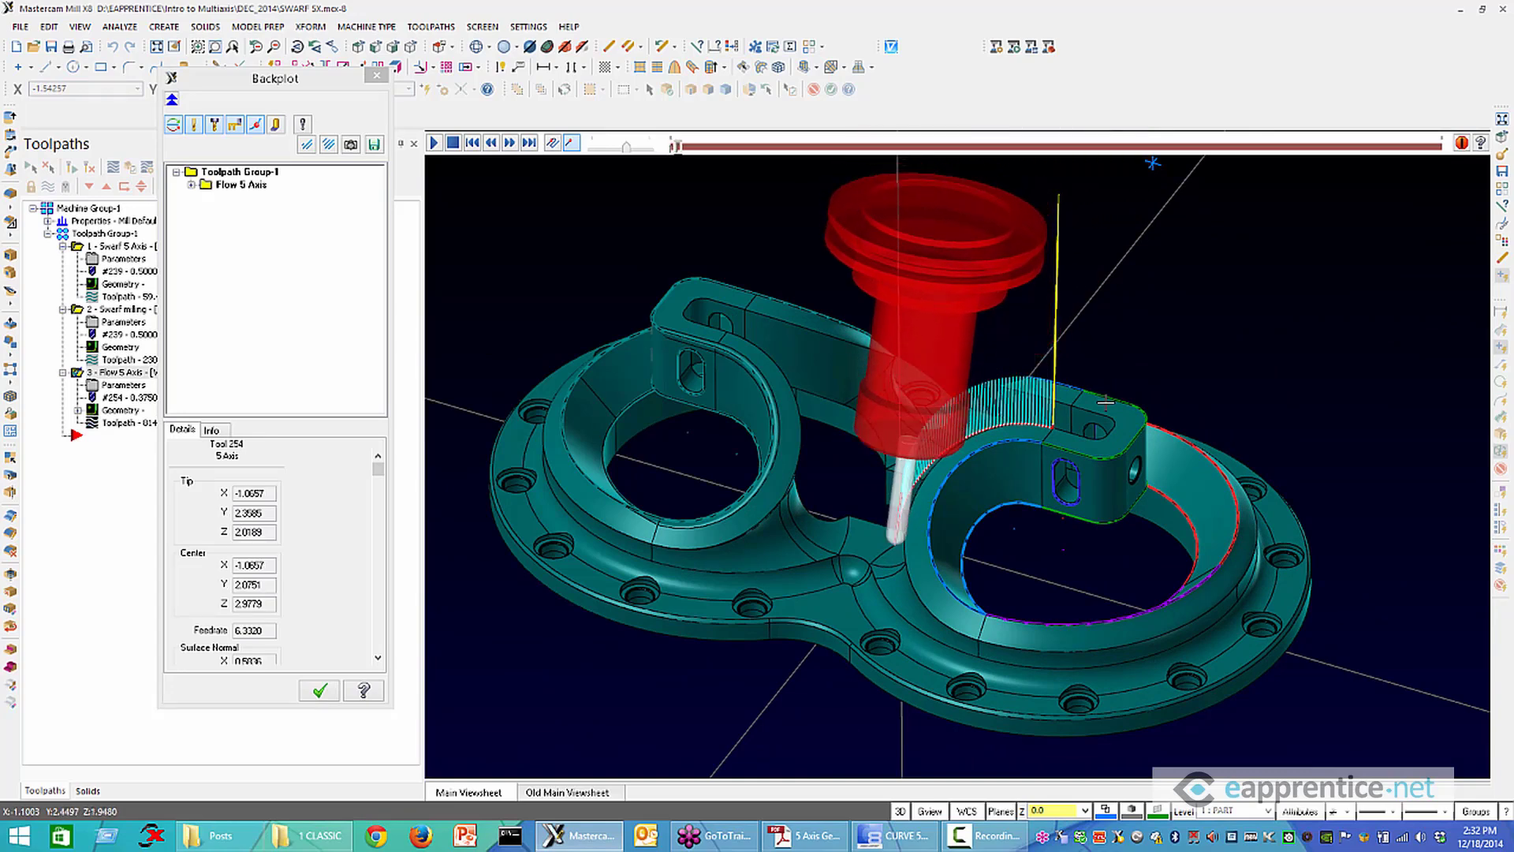
{"action": "key", "text": "s"}
{"action": "key", "text": "s"}
{"action": "key", "text": "s"}
{"action": "key", "text": "s"}
{"action": "key", "text": "s"}
{"action": "key", "text": "s"}
{"action": "key", "text": "s"}
{"action": "key", "text": "s"}
{"action": "key", "text": "s"}
{"action": "key", "text": "s"}
{"action": "key", "text": "s"}
{"action": "key", "text": "s"}
{"action": "key", "text": "s"}
{"action": "key", "text": "s"}
{"action": "key", "text": "s"}
Continue the Flow backplot from a side view to check whether the tool tilts about both axes, and close it
{"action": "right_click", "coordinate": [1062, 283]}
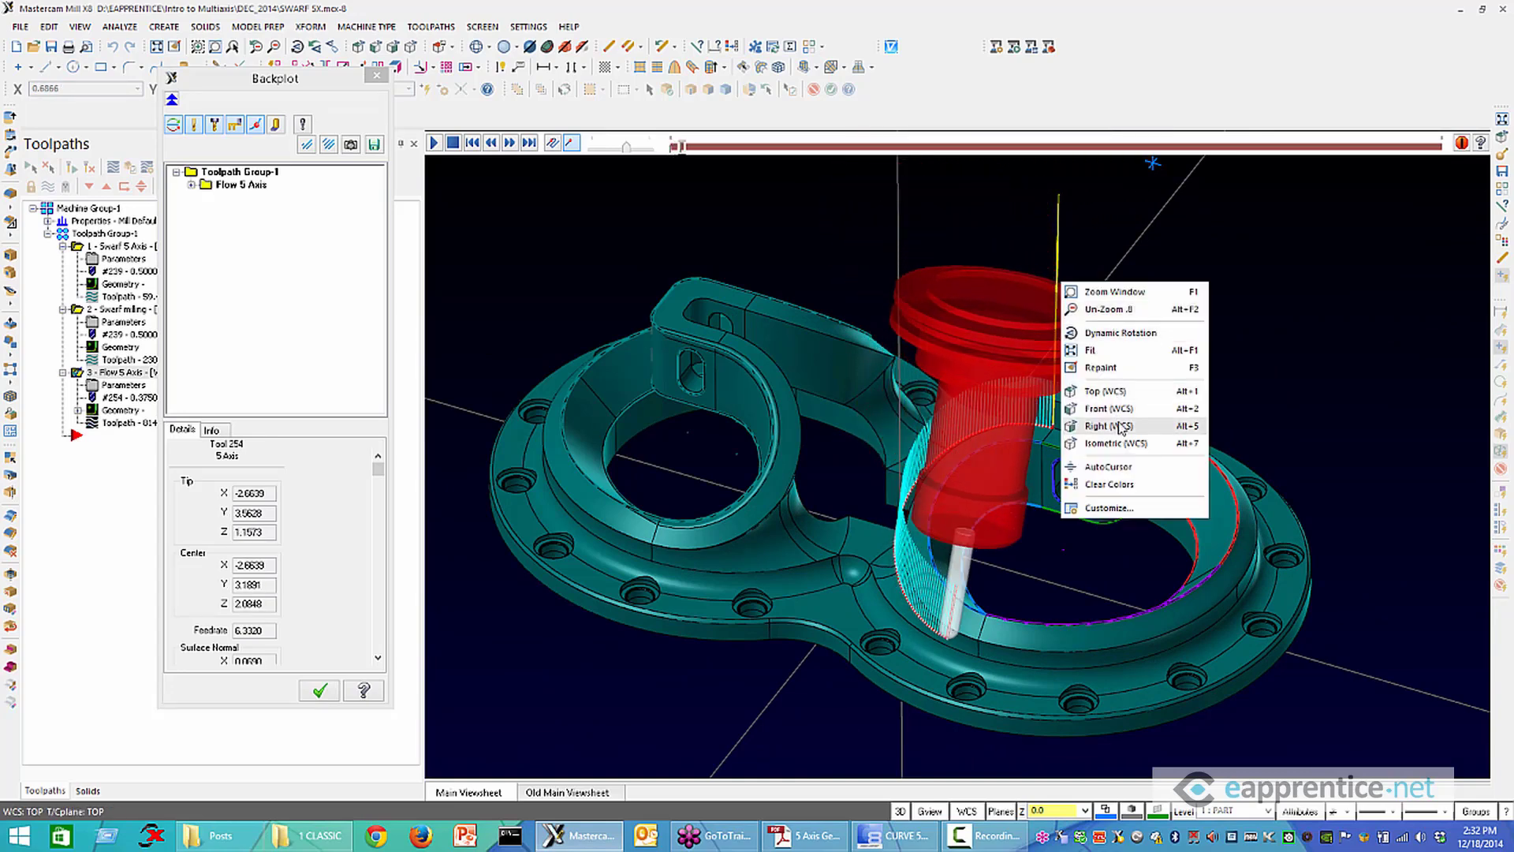
{"action": "left_click", "coordinate": [1122, 427]}
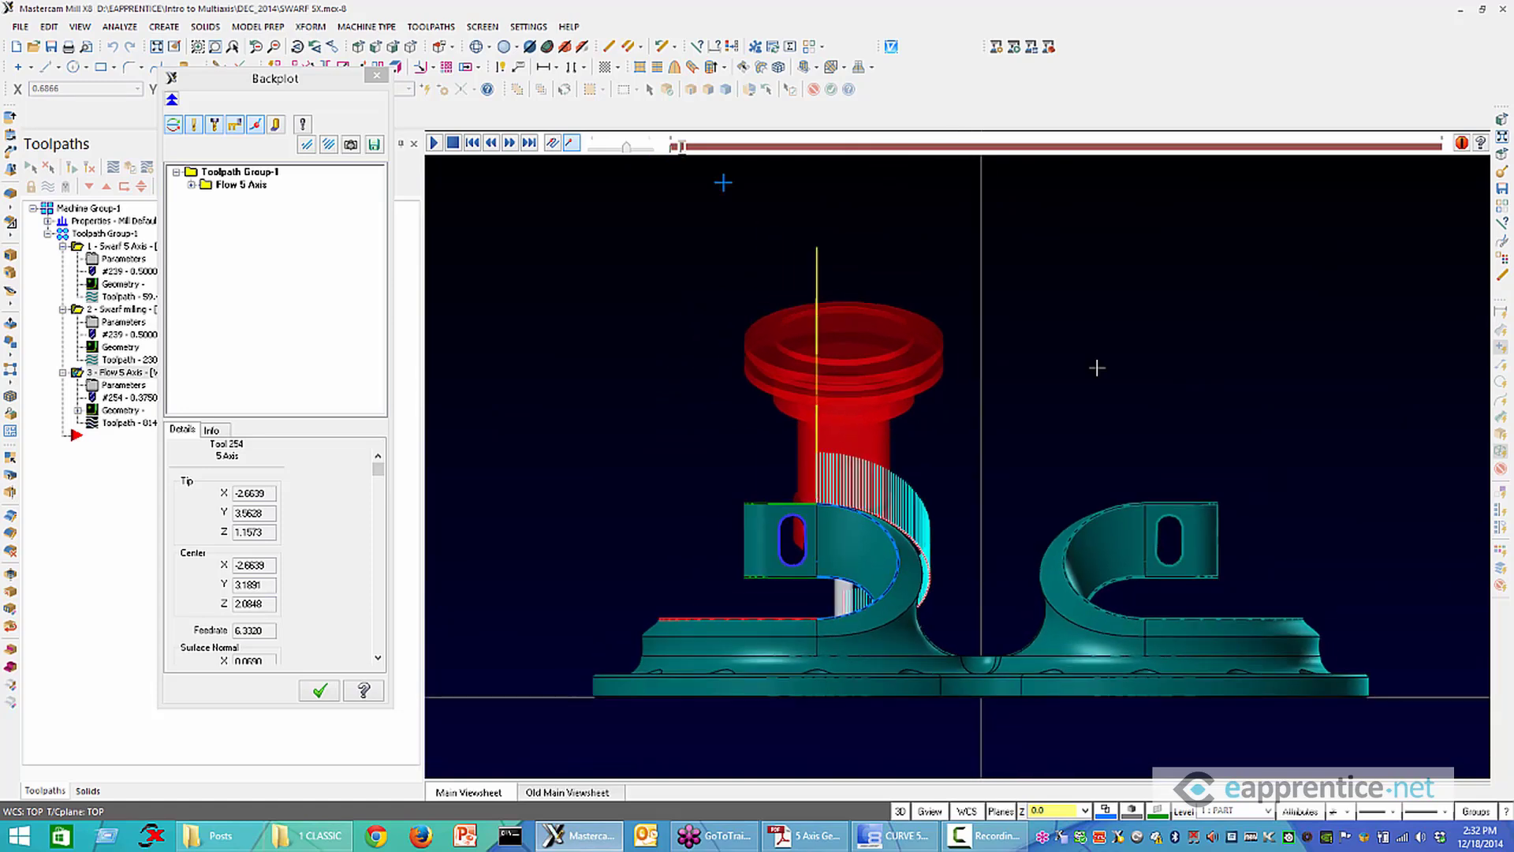
{"action": "scroll", "coordinate": [1097, 368], "scroll_direction": "down", "scroll_amount": 2}
{"action": "key", "text": "s"}
{"action": "key", "text": "s"}
{"action": "key", "text": "s"}
{"action": "key", "text": "s"}
{"action": "key", "text": "s"}
{"action": "key", "text": "s"}
{"action": "key", "text": "s"}
{"action": "key", "text": "s"}
{"action": "key", "text": "s"}
{"action": "key", "text": "s"}
{"action": "key", "text": "s"}
{"action": "key", "text": "s"}
{"action": "key", "text": "s"}
{"action": "key", "text": "s"}
{"action": "key", "text": "s"}
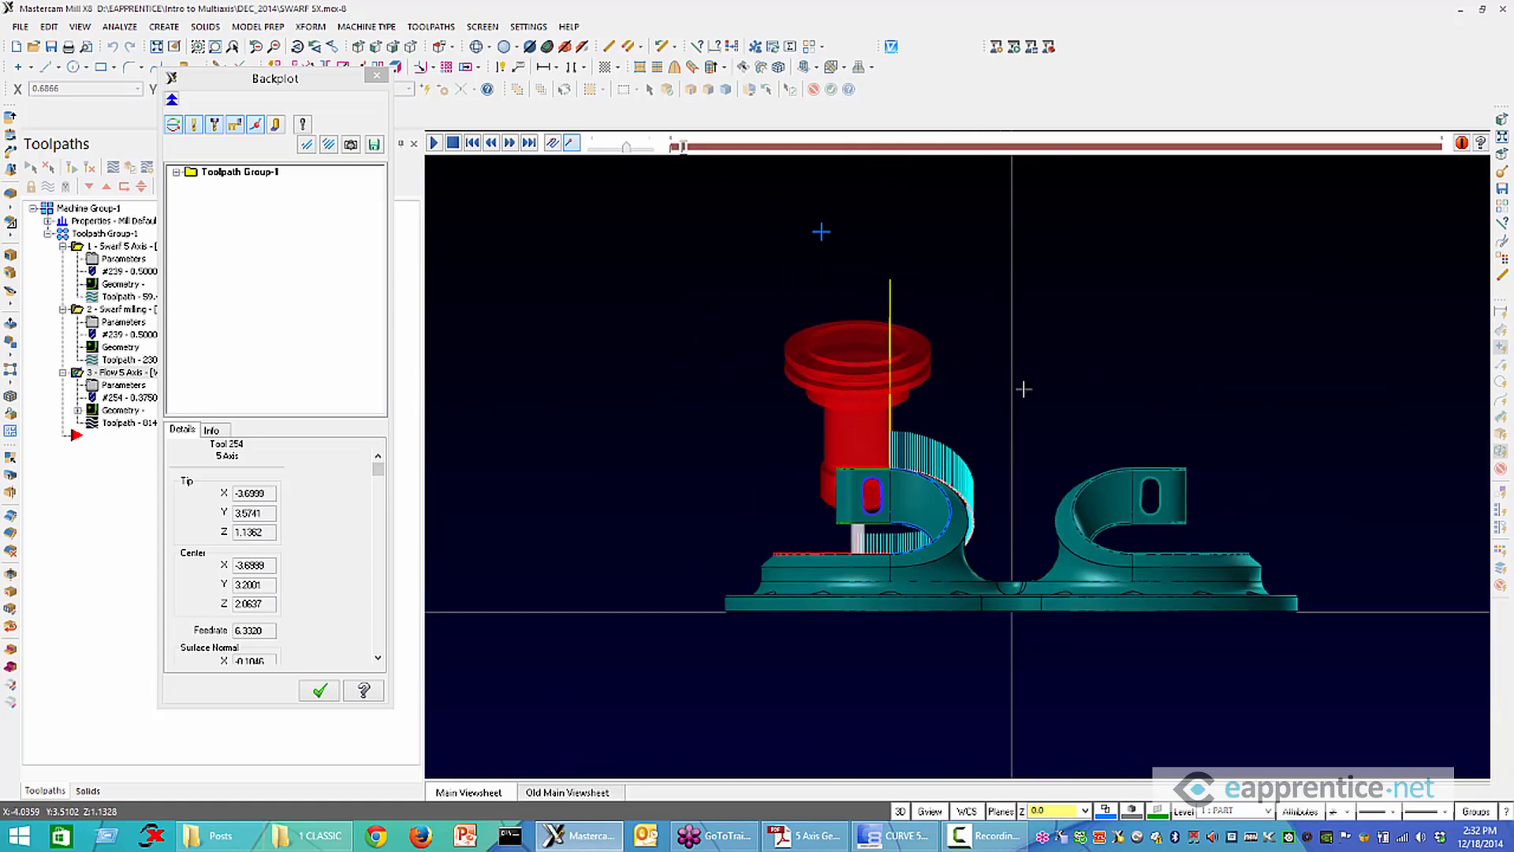
{"action": "key", "text": "s"}
{"action": "key", "text": "s"}
{"action": "key", "text": "s"}
{"action": "key", "text": "s"}
{"action": "key", "text": "s"}
{"action": "key", "text": "s"}
{"action": "key", "text": "s"}
{"action": "key", "text": "s"}
{"action": "left_click", "coordinate": [319, 691]}
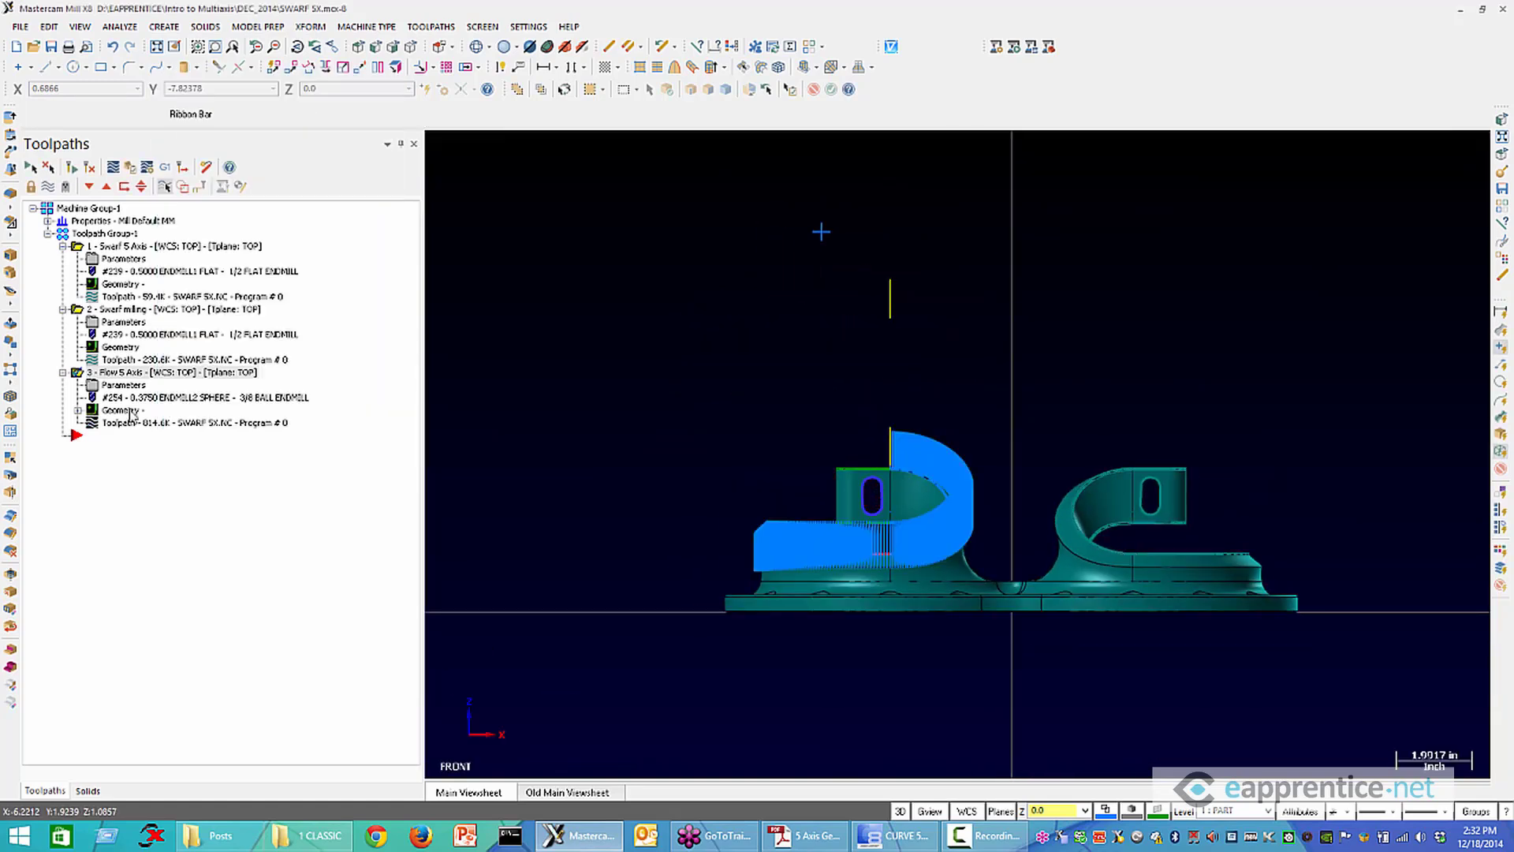
Change the Flow toolpath's tool axis output format to 5 axis and regenerate the operation
{"action": "left_click", "coordinate": [121, 390]}
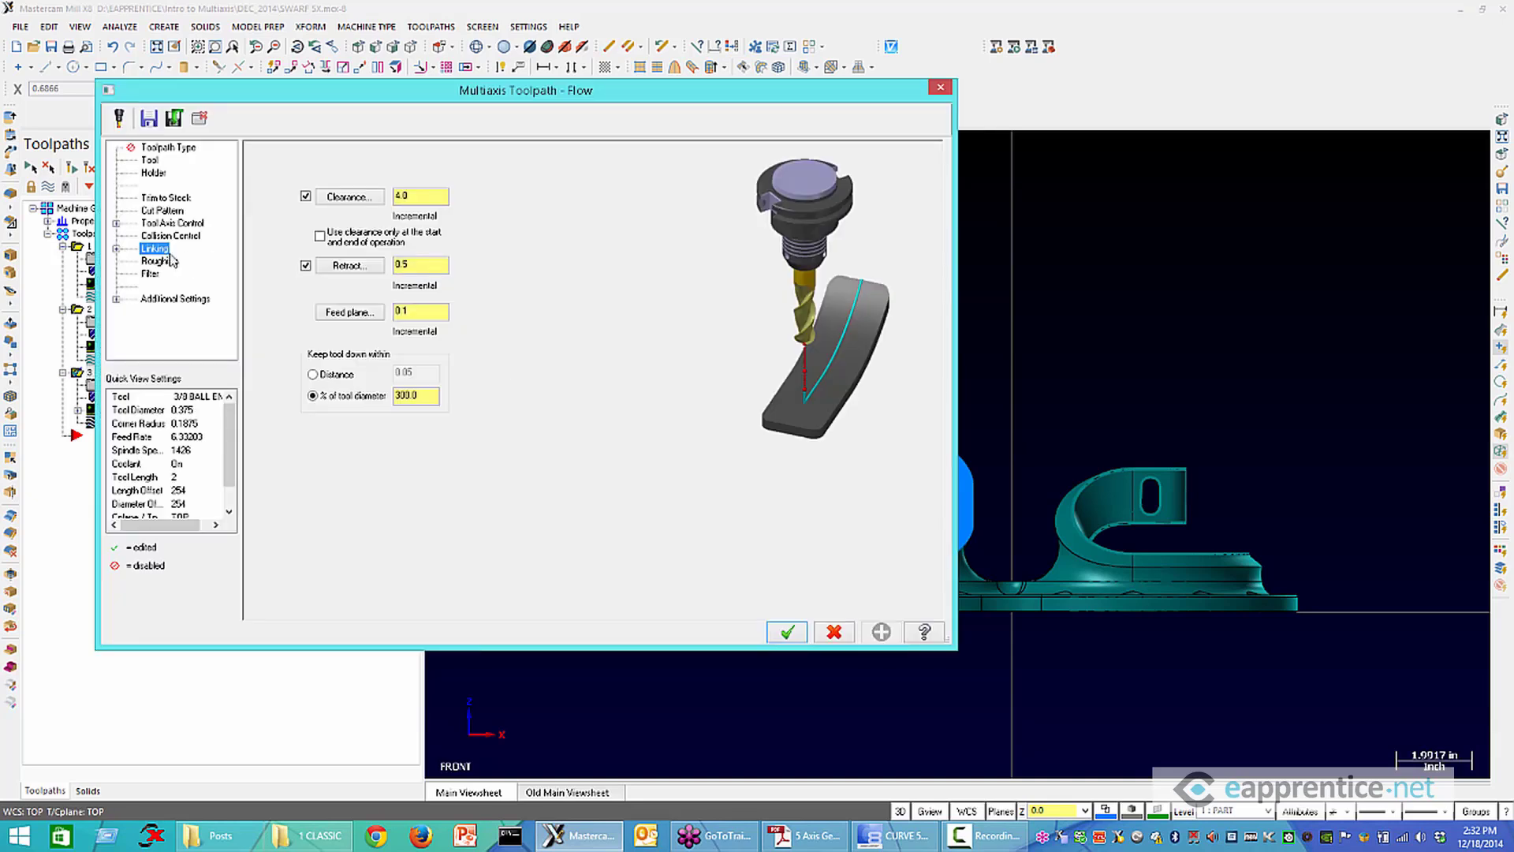
{"action": "left_click", "coordinate": [171, 223]}
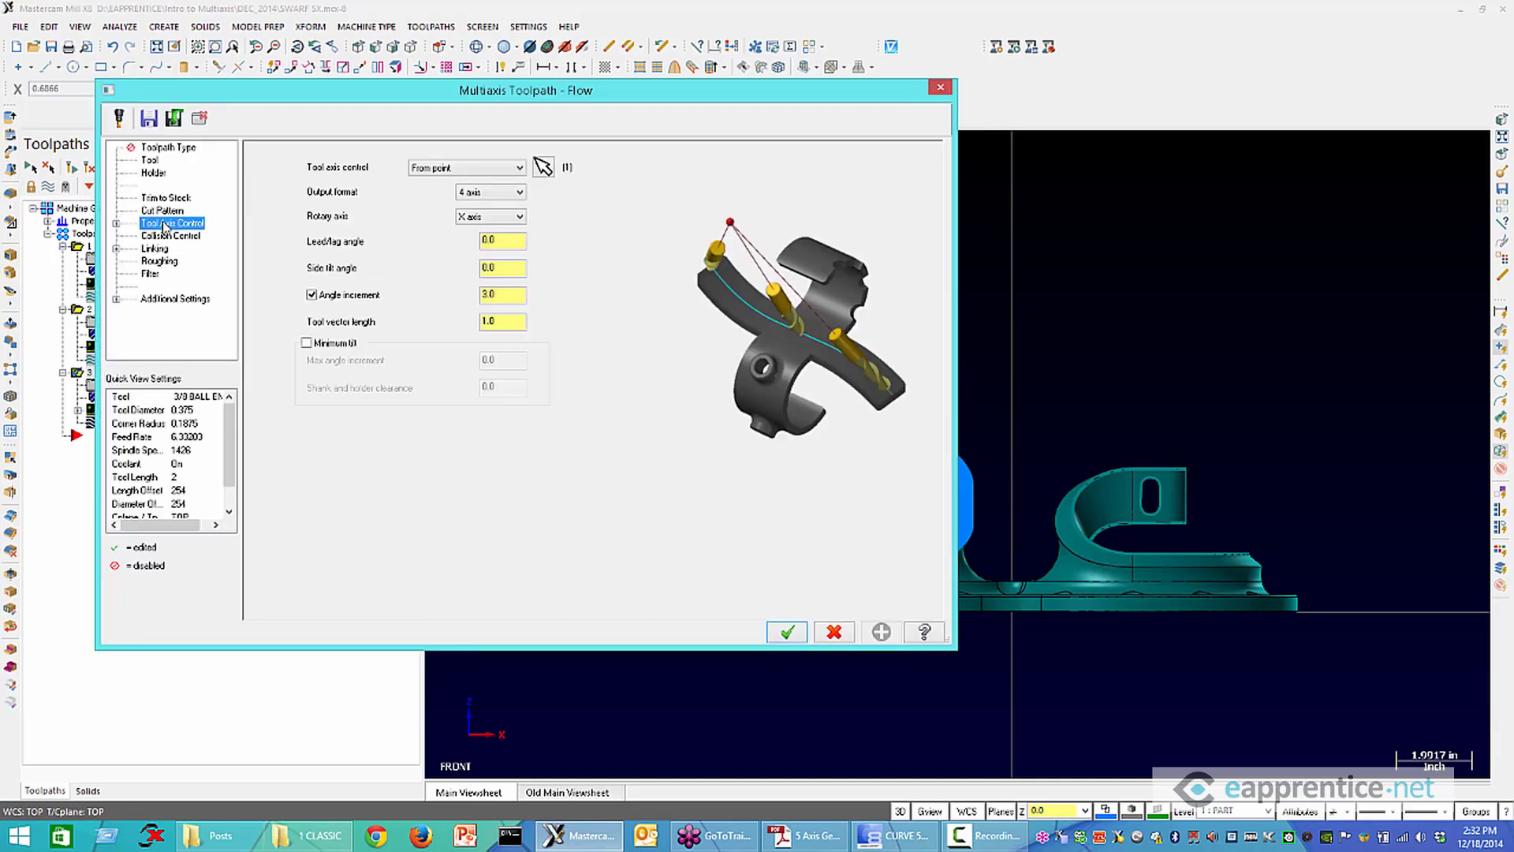
{"action": "left_click", "coordinate": [489, 193]}
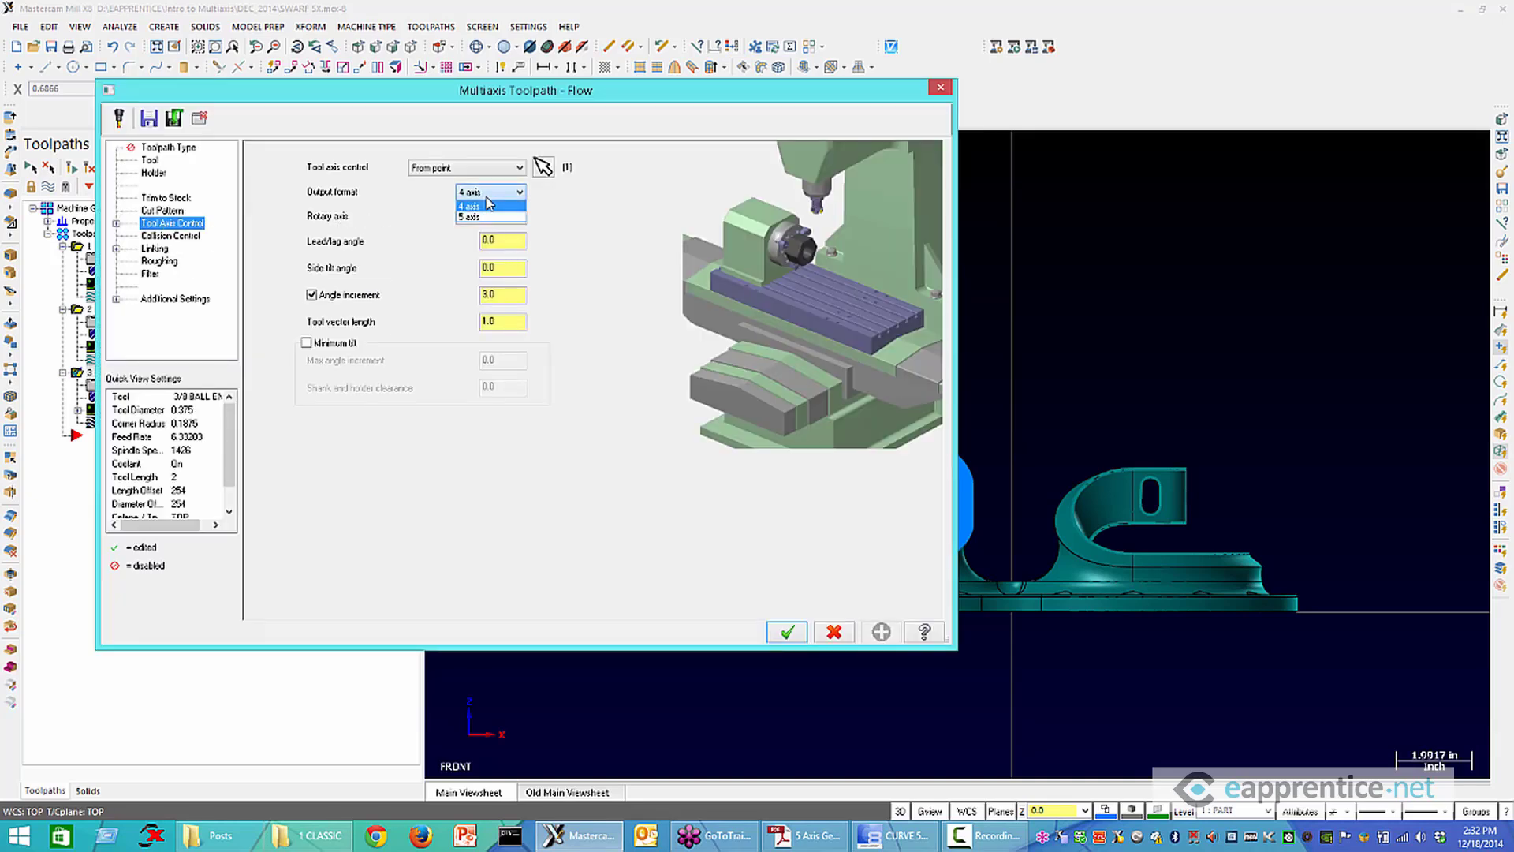
{"action": "left_click", "coordinate": [471, 216]}
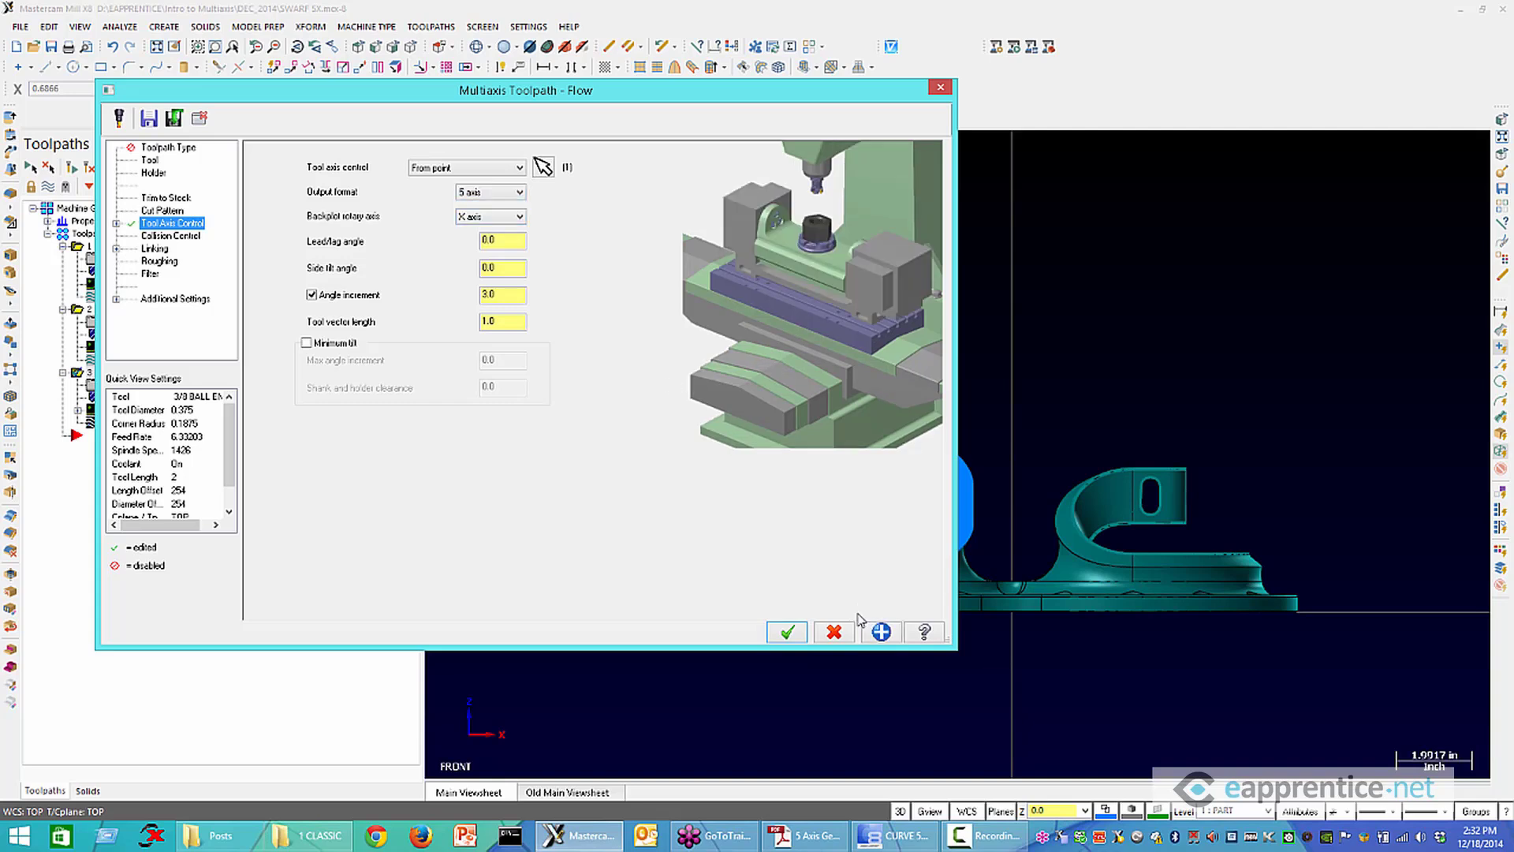
{"action": "left_click", "coordinate": [776, 635]}
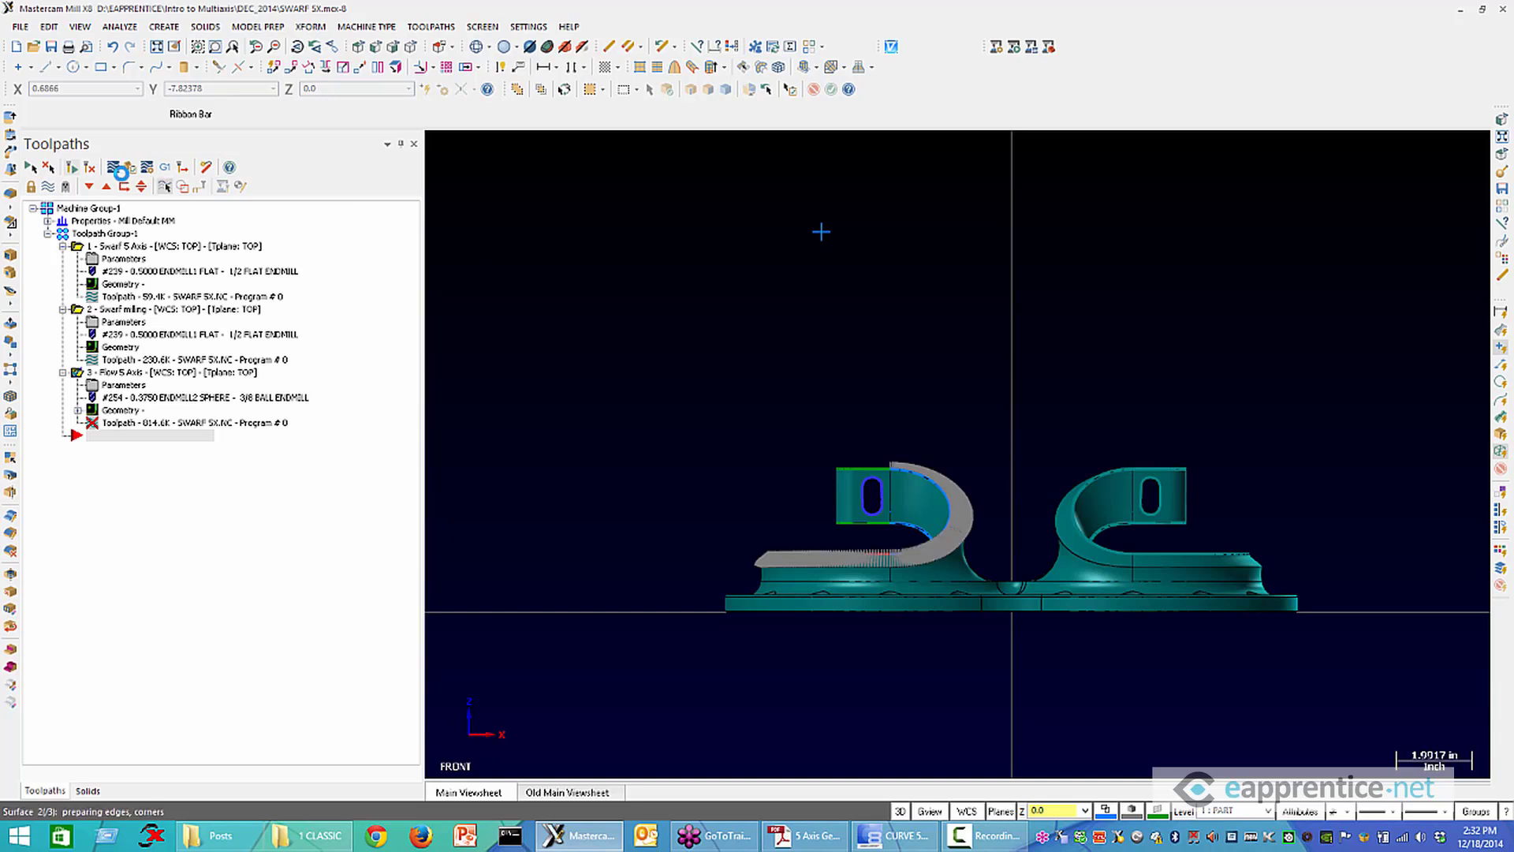
Backplot the regenerated 5-axis Flow toolpath and inspect the tool tilt around the ring from several angles
{"action": "left_click", "coordinate": [117, 170]}
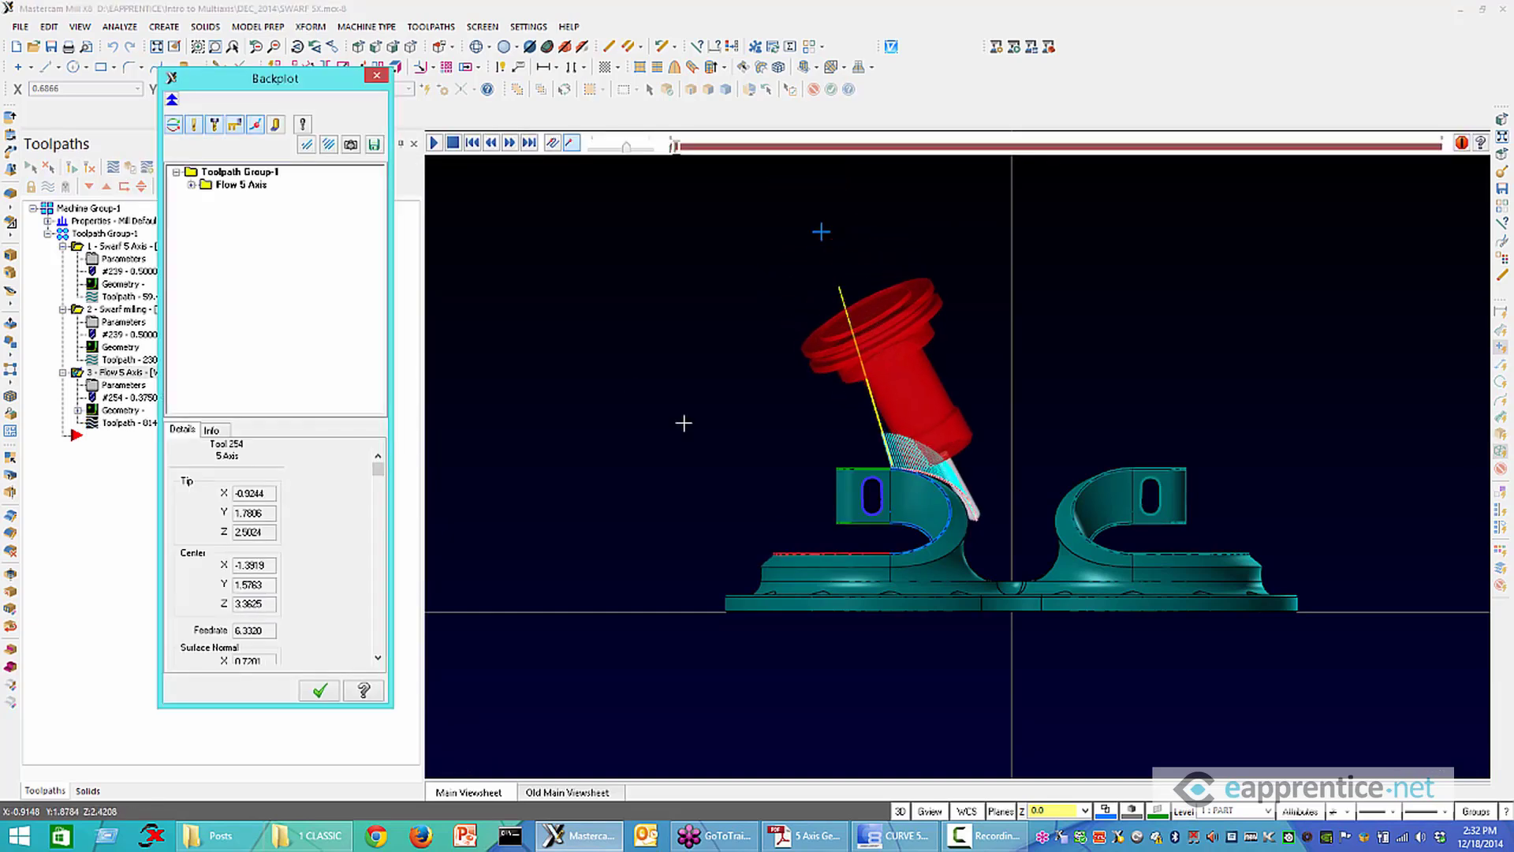
{"action": "middle_click_drag", "start_coordinate": [781, 446], "coordinate": [1000, 423]}
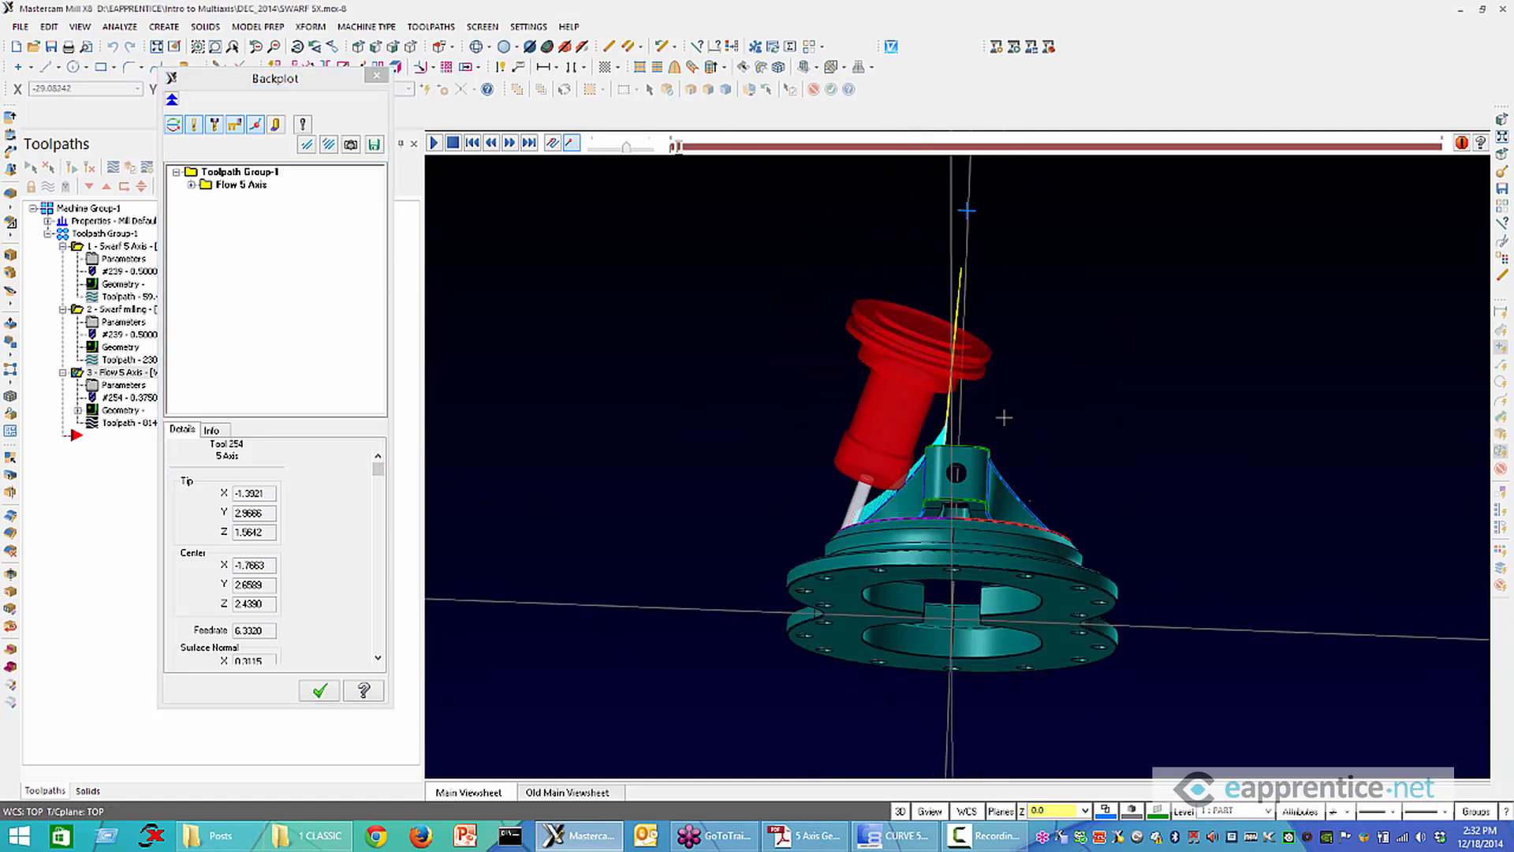
{"action": "middle_click_drag", "start_coordinate": [1234, 416], "coordinate": [1078, 509]}
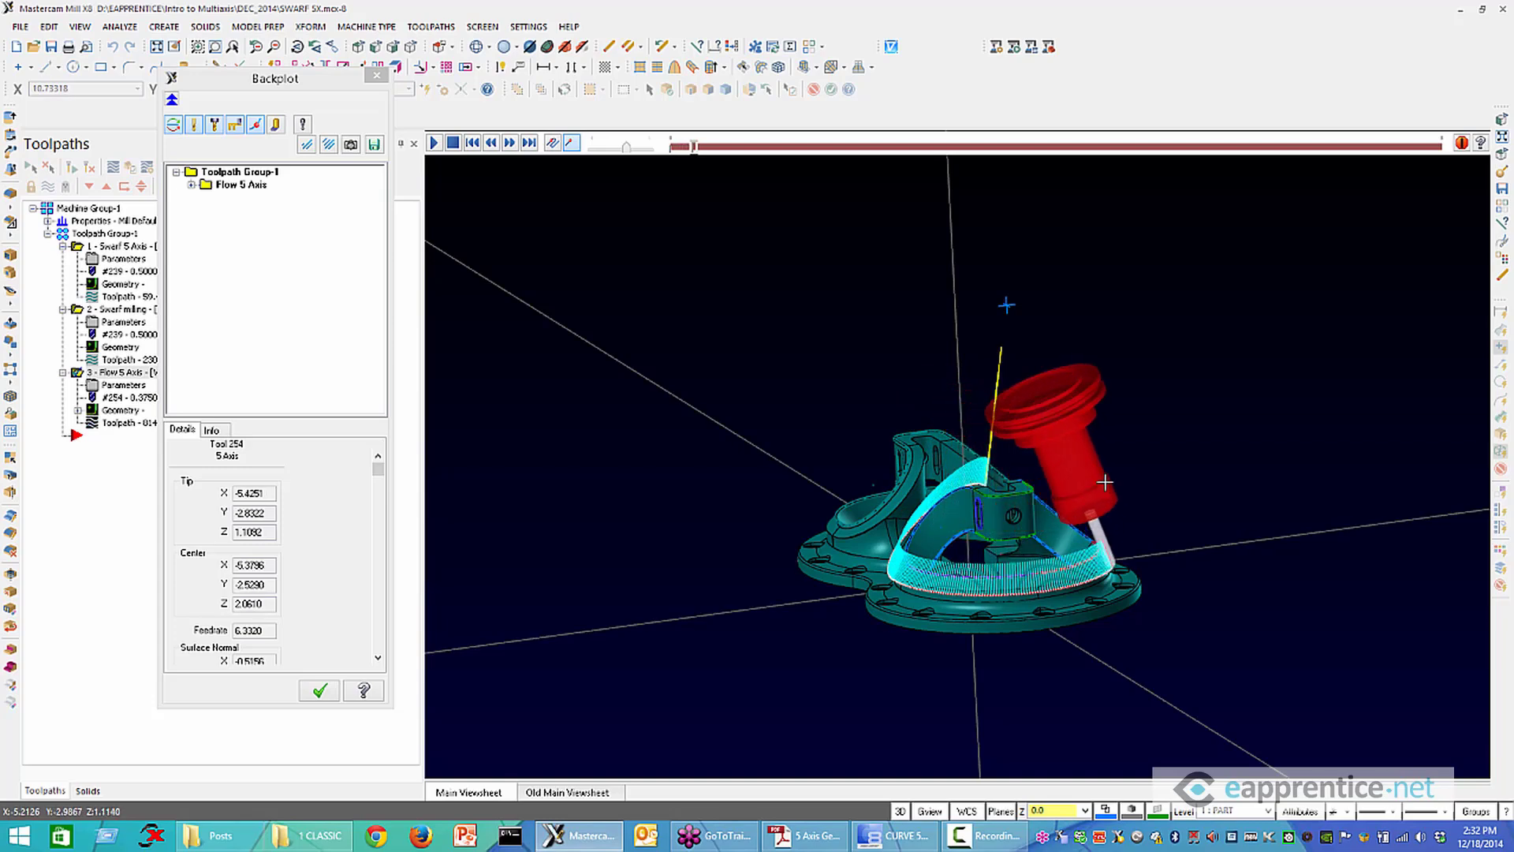
{"action": "key", "text": "Escape"}
Create a point below the ring at a construction depth of Z-5.0 in 2D mode
{"action": "middle_click_drag", "start_coordinate": [901, 551], "coordinate": [871, 378], "text": "shift"}
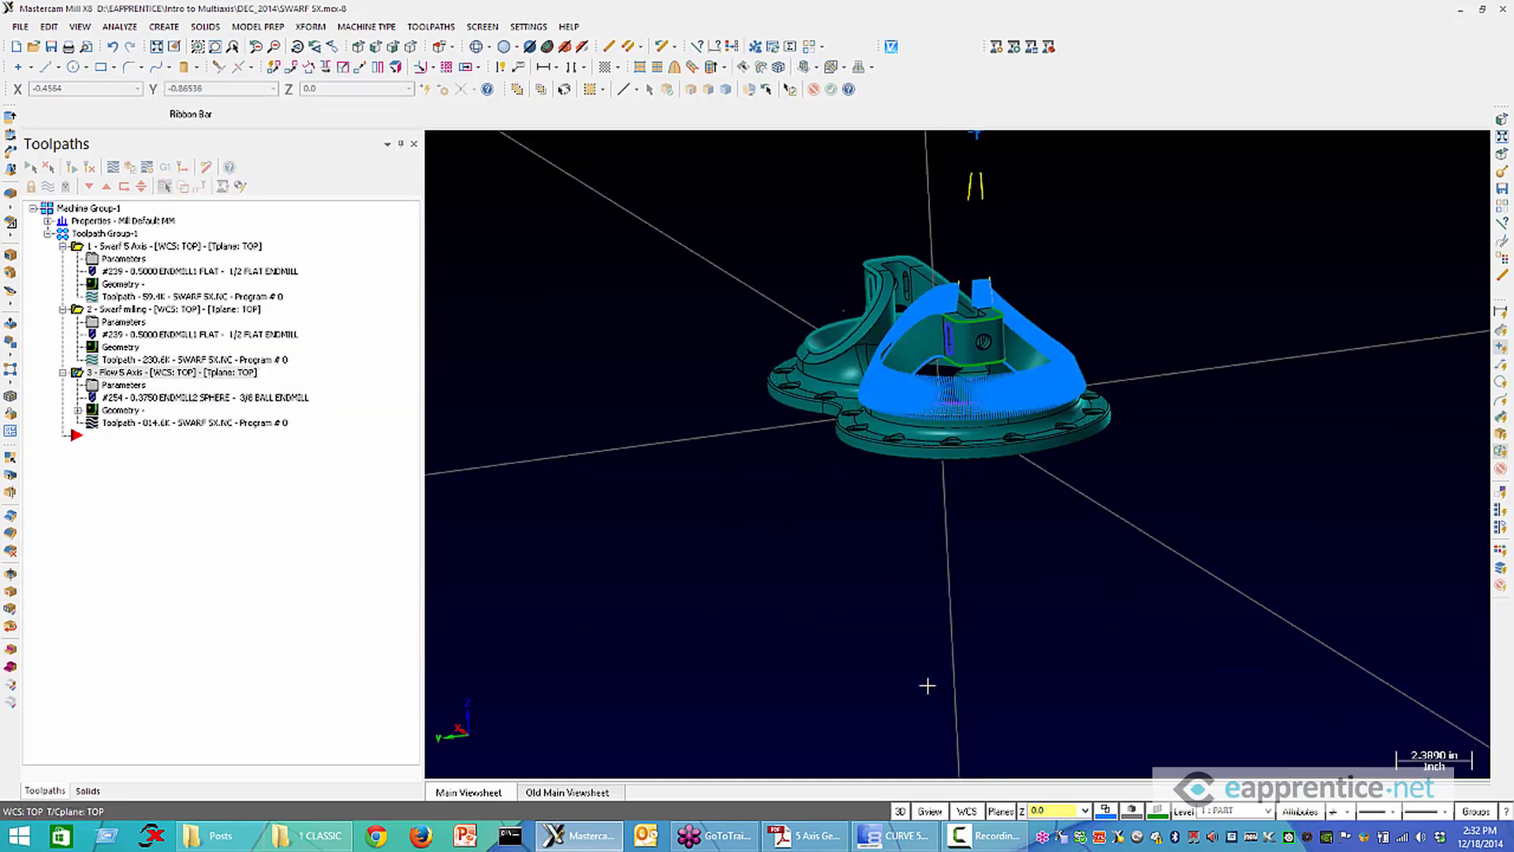
{"action": "scroll", "coordinate": [922, 724], "scroll_direction": "down", "scroll_amount": 2}
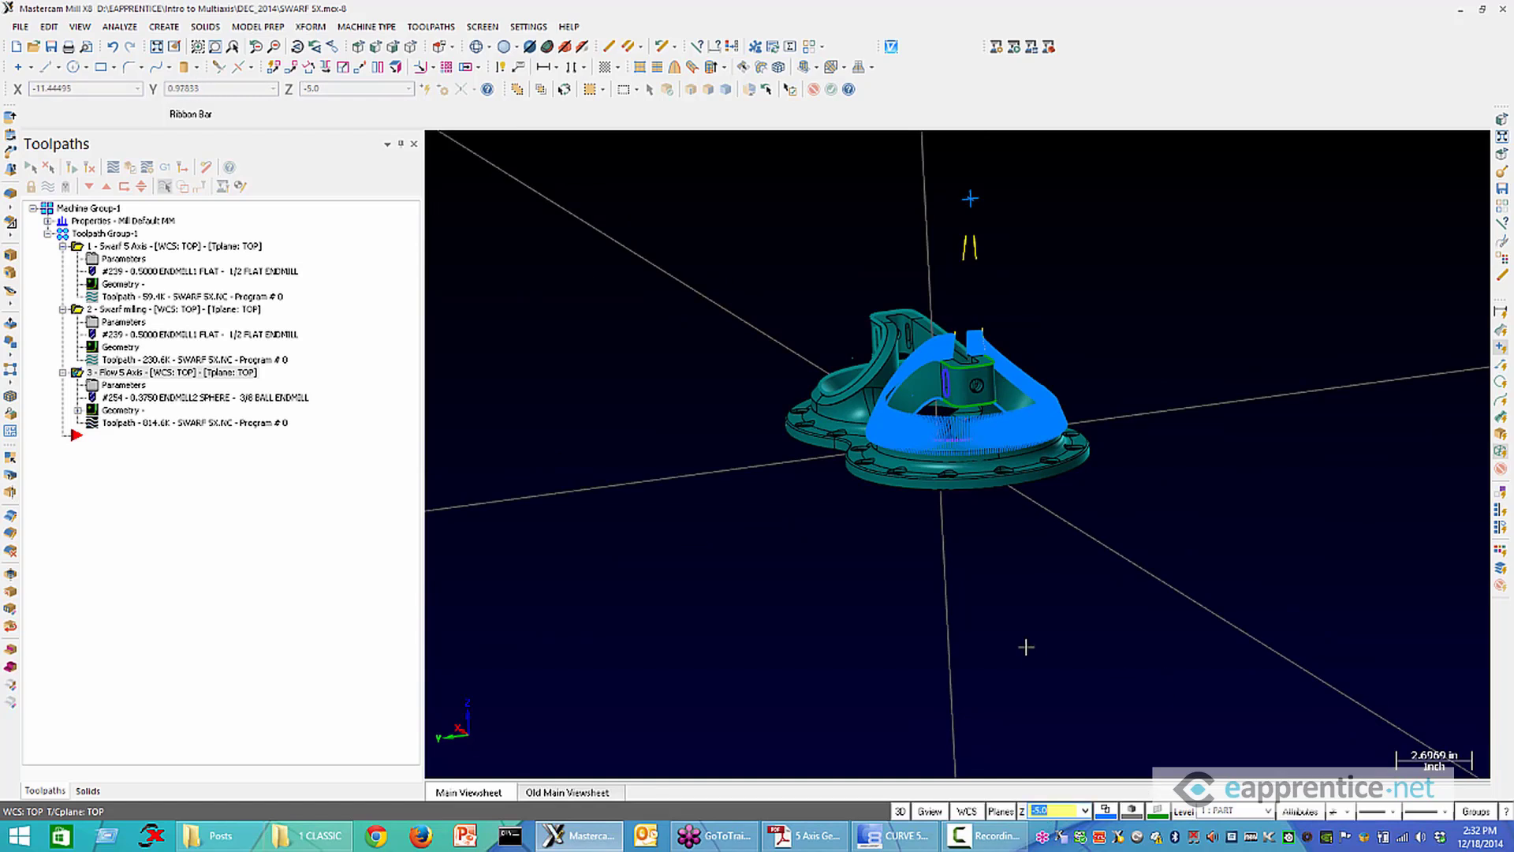
{"action": "left_click", "coordinate": [899, 812]}
{"action": "left_click", "coordinate": [21, 68]}
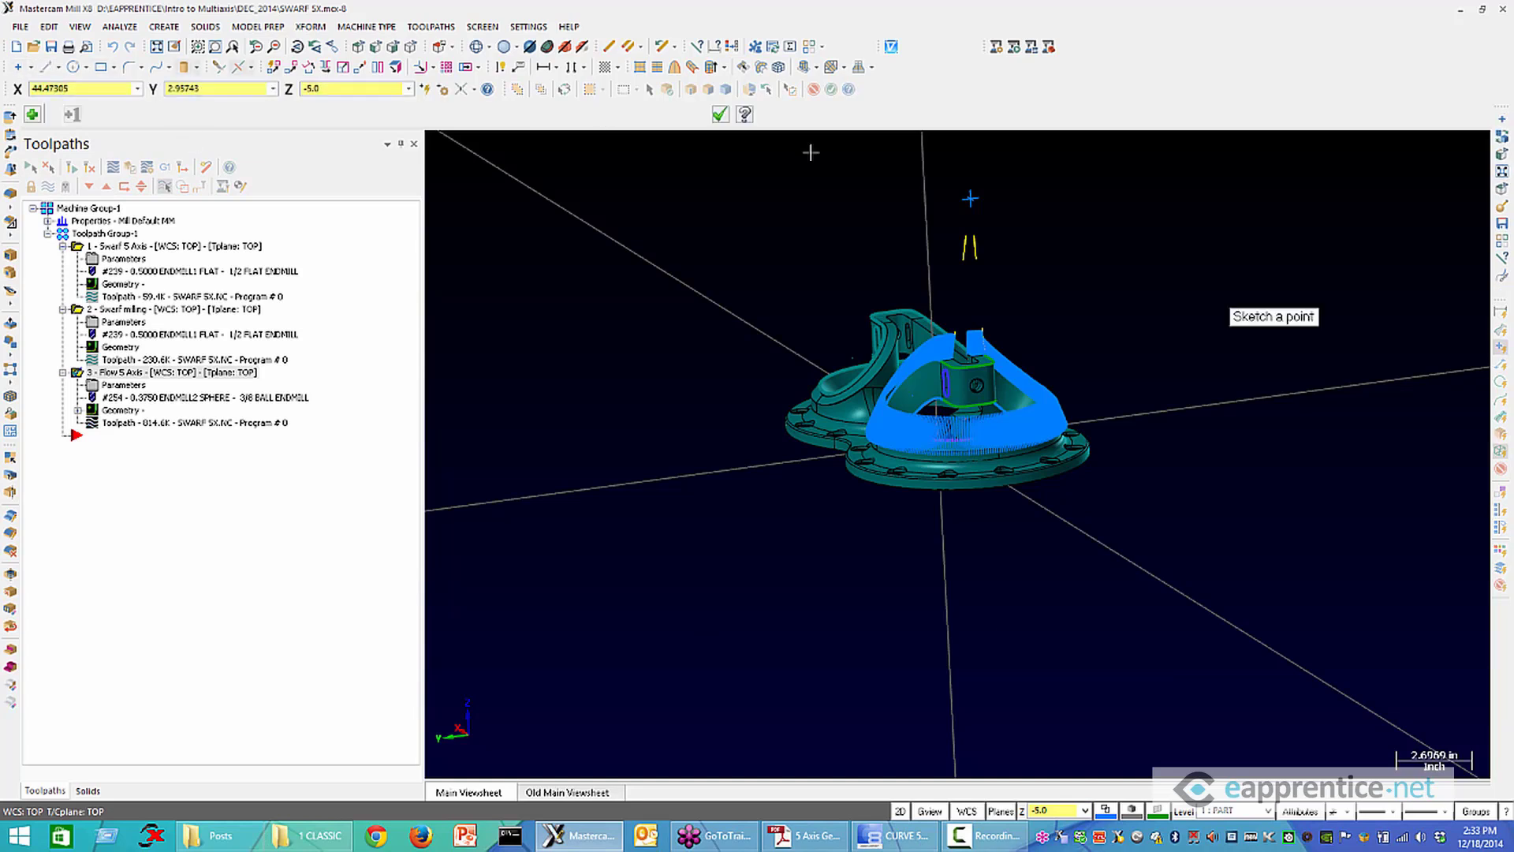
{"action": "left_click", "coordinate": [992, 608]}
{"action": "left_click", "coordinate": [720, 115]}
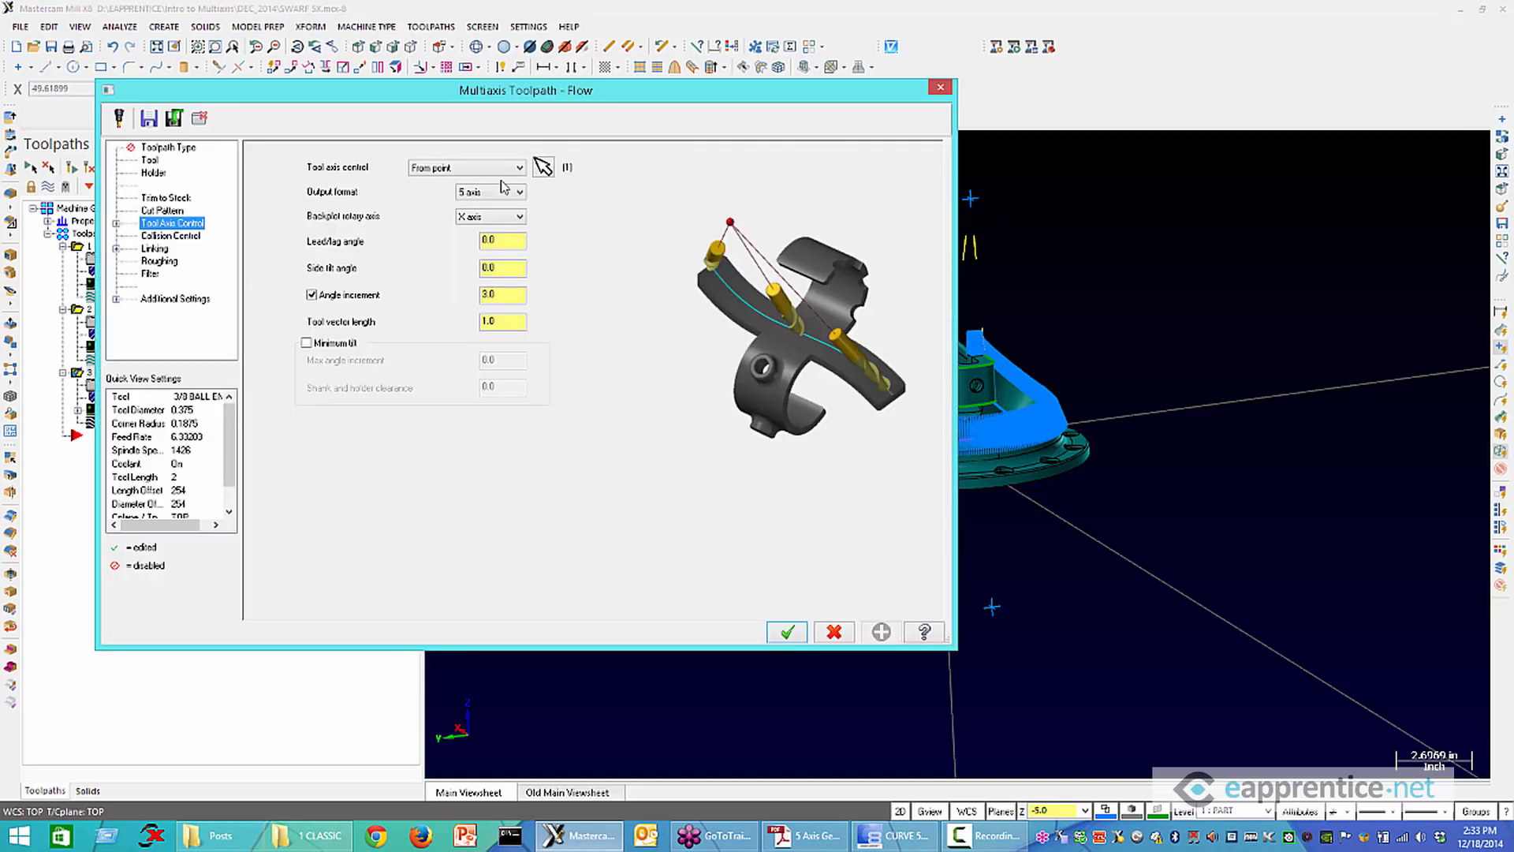
Set the Flow tool axis control to To point, pick the point below the ring, and regenerate the toolpath
{"action": "left_click", "coordinate": [489, 167]}
{"action": "left_click", "coordinate": [438, 211]}
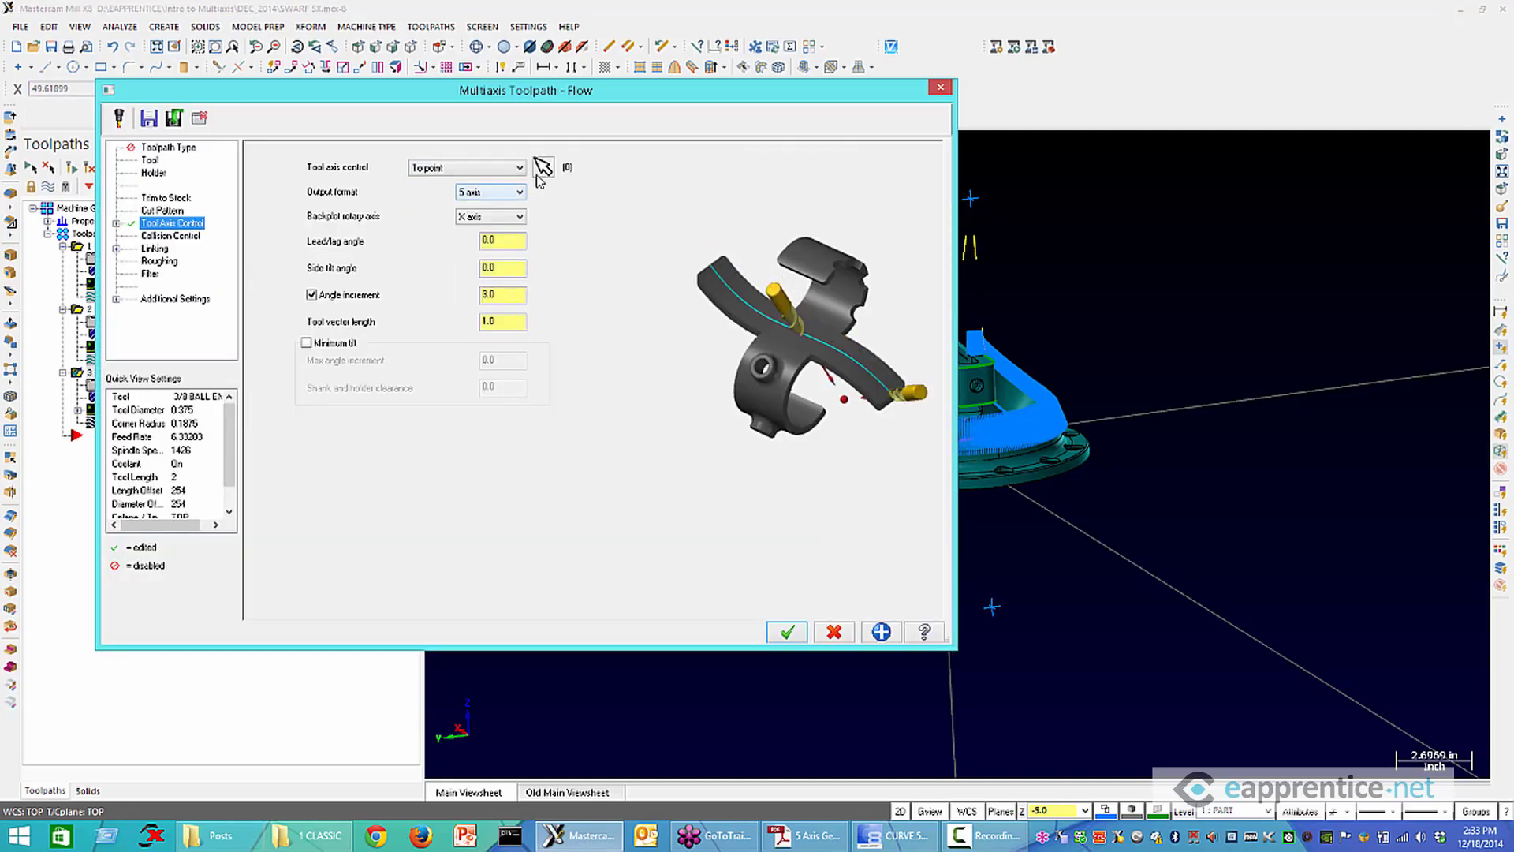
{"action": "left_click", "coordinate": [542, 167]}
{"action": "left_click", "coordinate": [992, 607]}
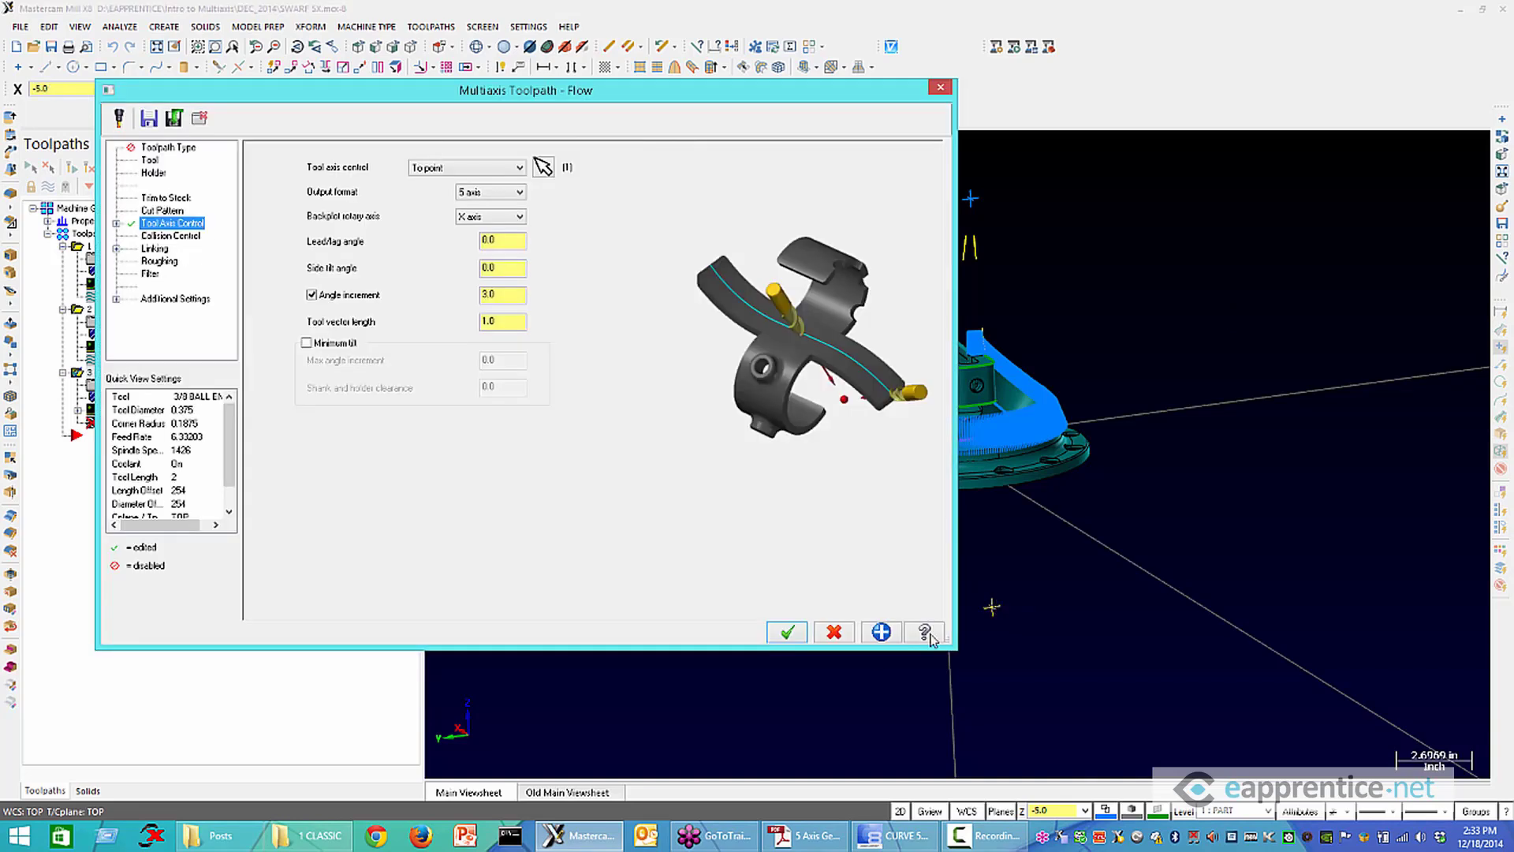
{"action": "left_click", "coordinate": [787, 632]}
{"action": "left_click", "coordinate": [88, 169]}
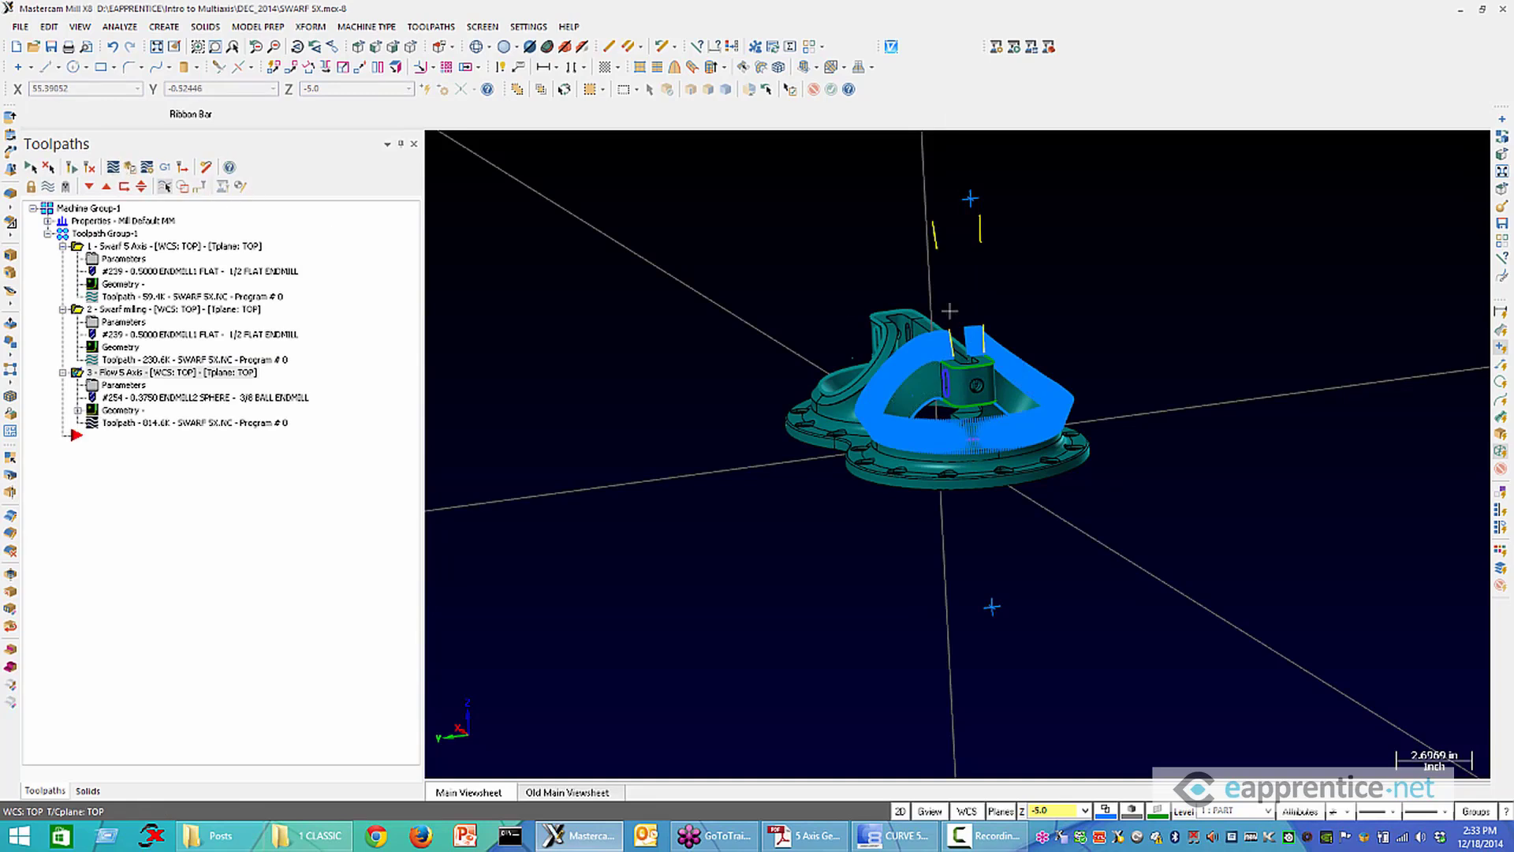
Backplot the To point Flow toolpath and examine how the tool leans around the ring rim
{"action": "key", "text": "alt+t"}
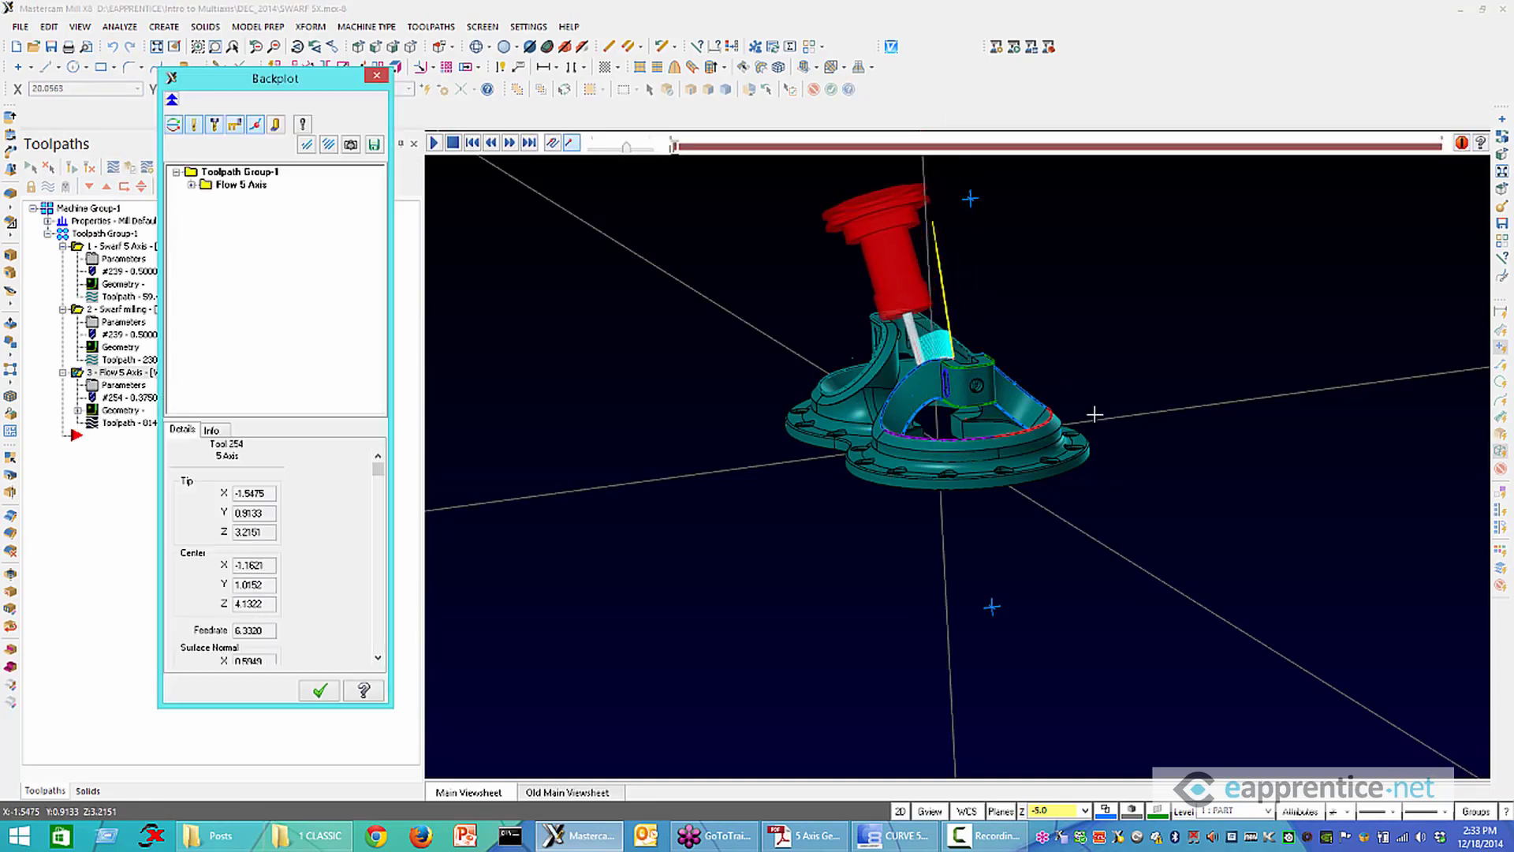
{"action": "scroll", "coordinate": [1095, 414], "scroll_direction": "up", "scroll_amount": 1}
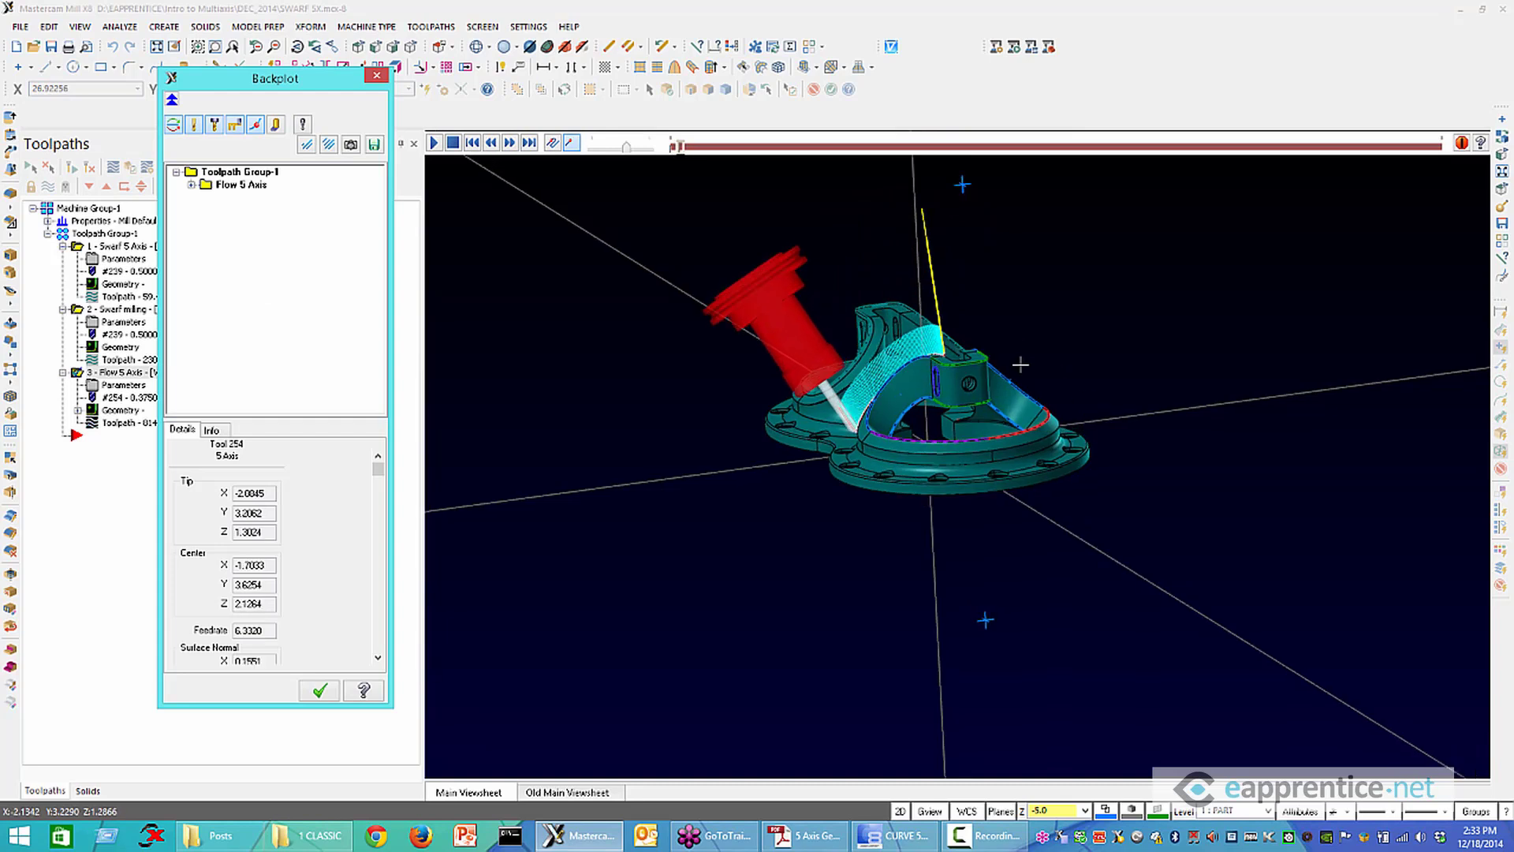
{"action": "scroll", "coordinate": [1020, 365], "scroll_direction": "up", "scroll_amount": 2}
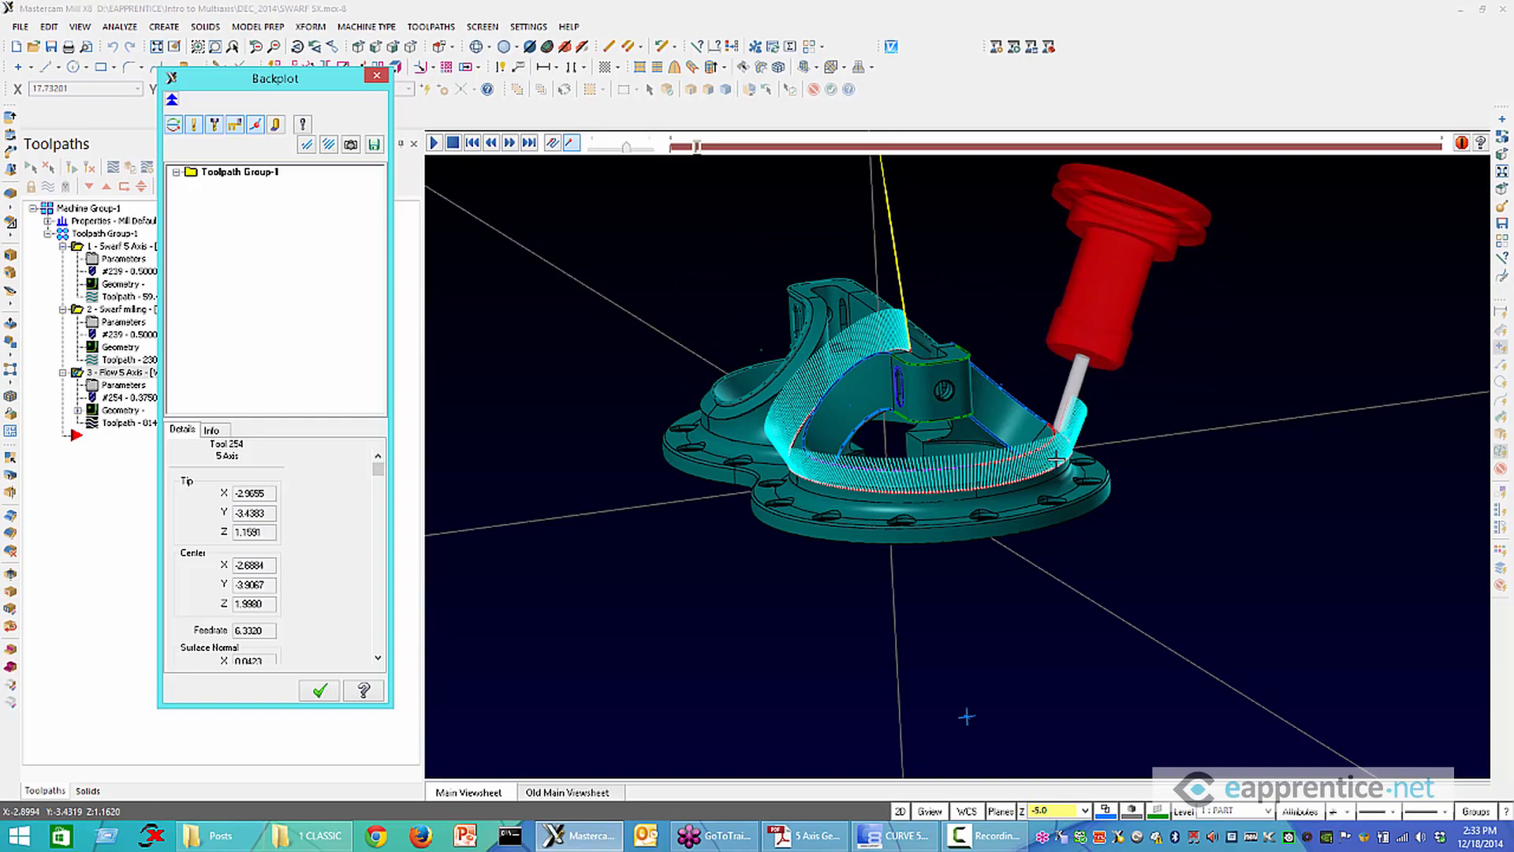
{"action": "scroll", "coordinate": [1057, 465], "scroll_direction": "up", "scroll_amount": 4}
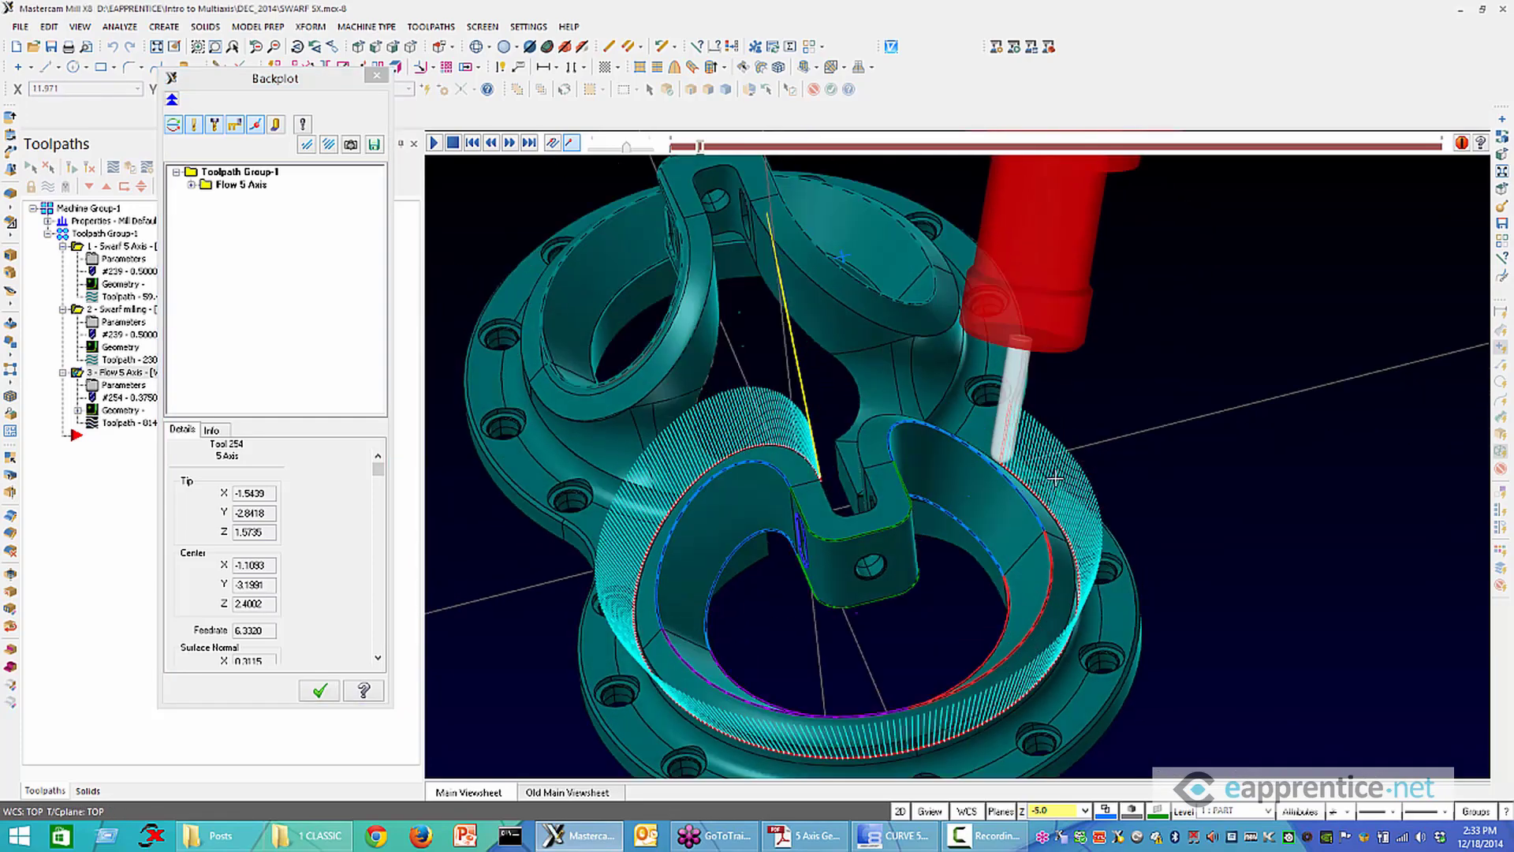
{"action": "middle_click_drag", "start_coordinate": [1055, 478], "coordinate": [1018, 424]}
Inspect the tool motion near the U-shaped boss, and advance the backplot through most of the rim passes
{"action": "scroll", "coordinate": [876, 350], "scroll_direction": "up", "scroll_amount": 5}
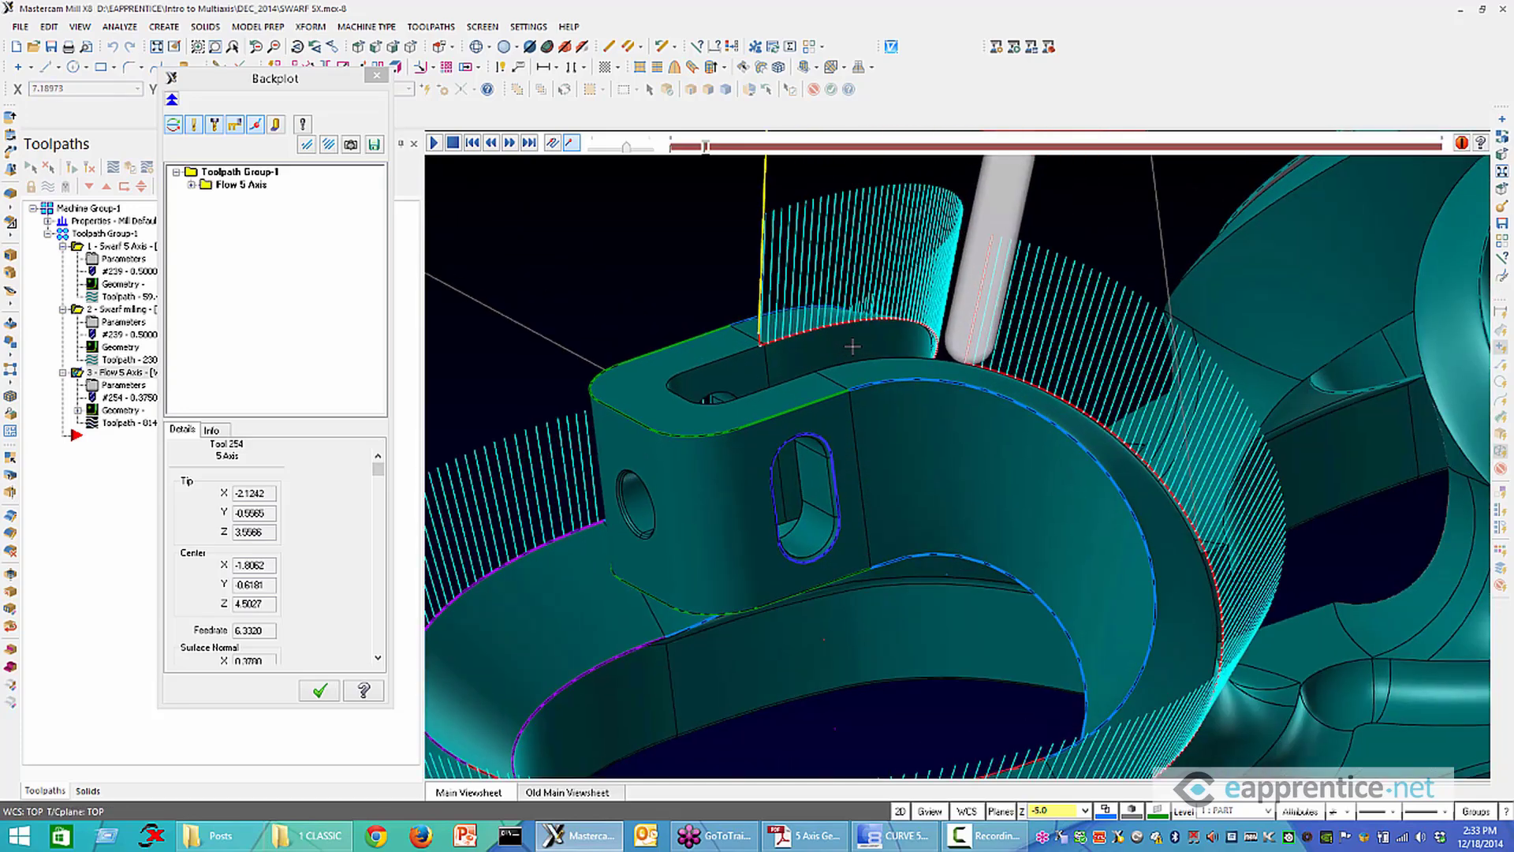
{"action": "scroll", "coordinate": [853, 345], "scroll_direction": "up", "scroll_amount": 4}
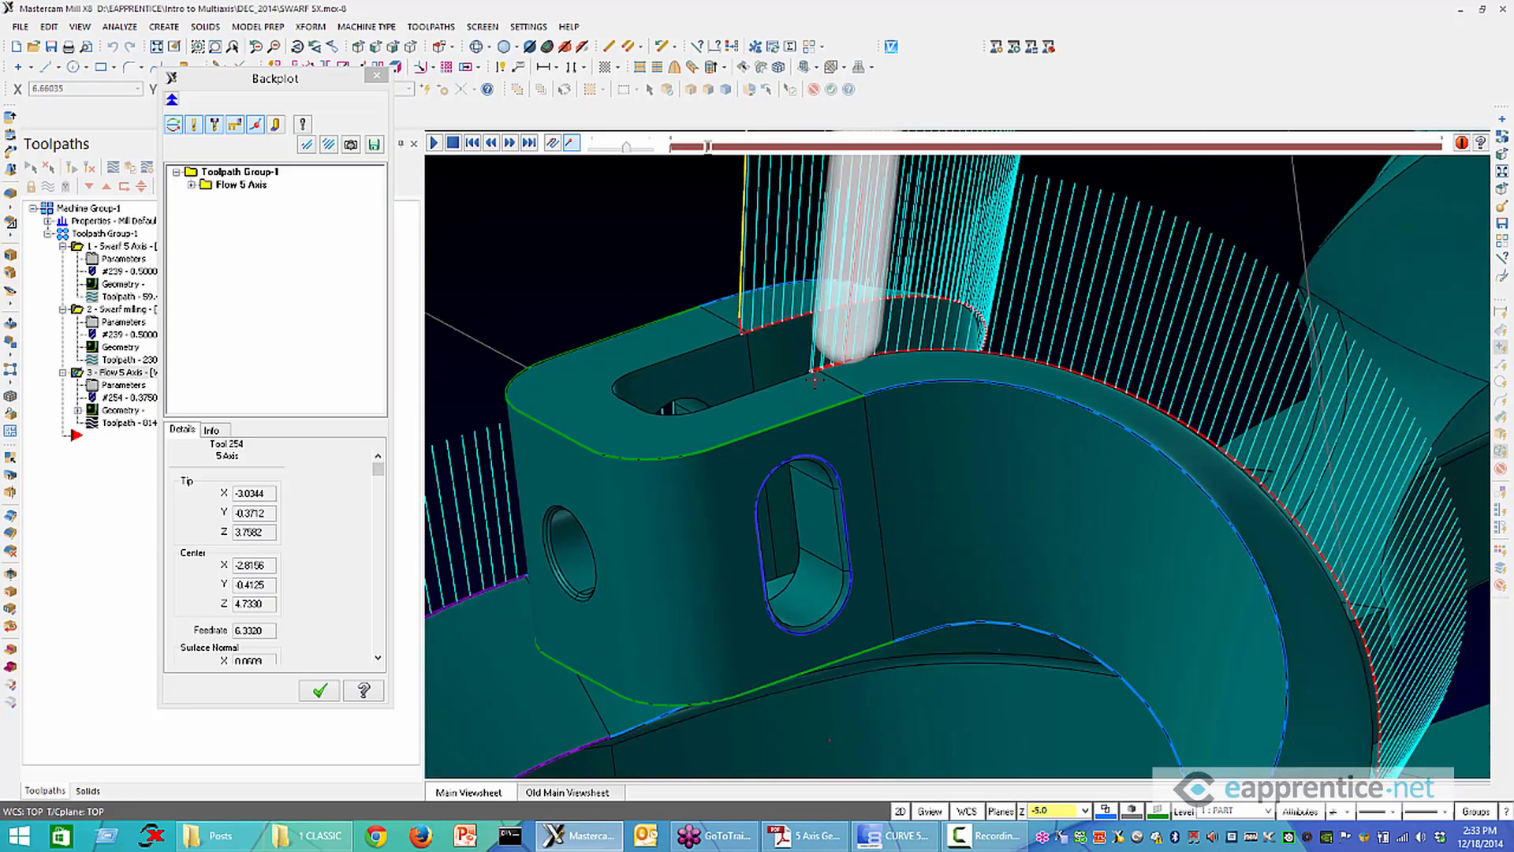
{"action": "scroll", "coordinate": [810, 379], "scroll_direction": "down", "scroll_amount": 8}
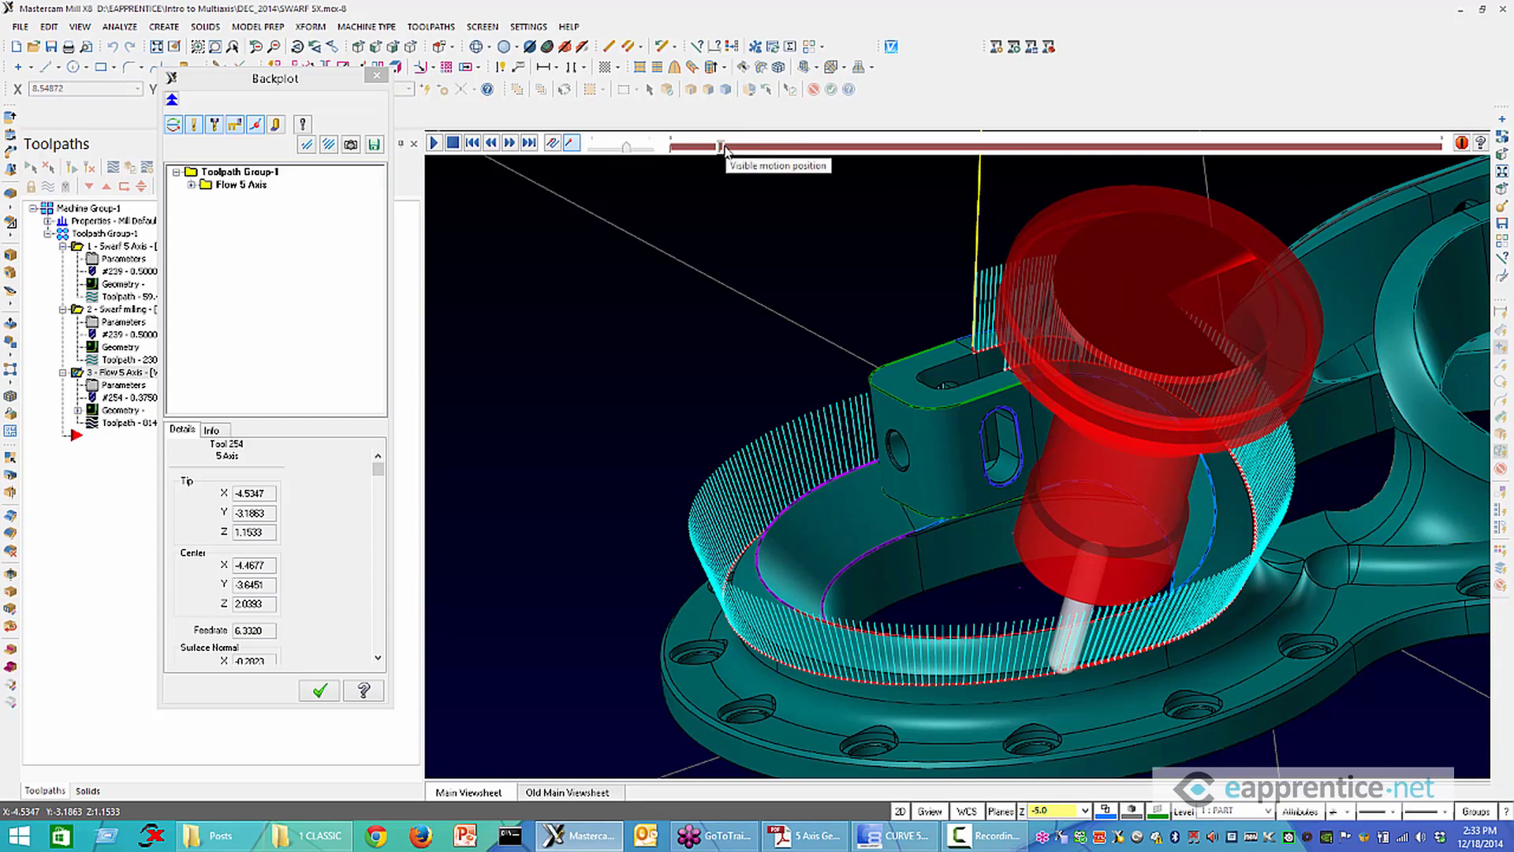
{"action": "left_click_drag", "start_coordinate": [727, 147], "coordinate": [1372, 237]}
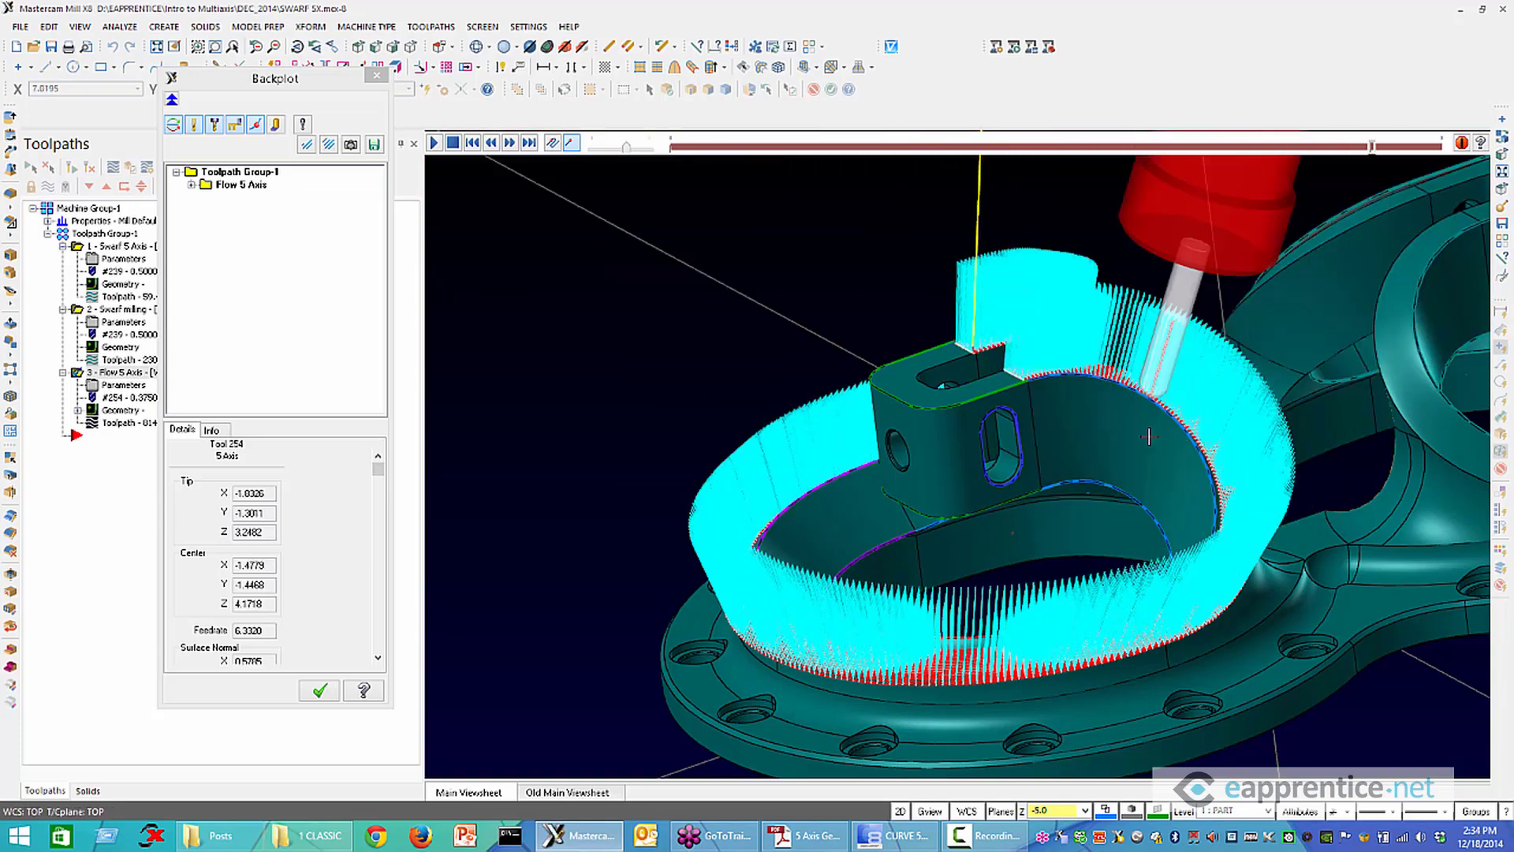
{"action": "middle_click_drag", "start_coordinate": [1149, 436], "coordinate": [1279, 587]}
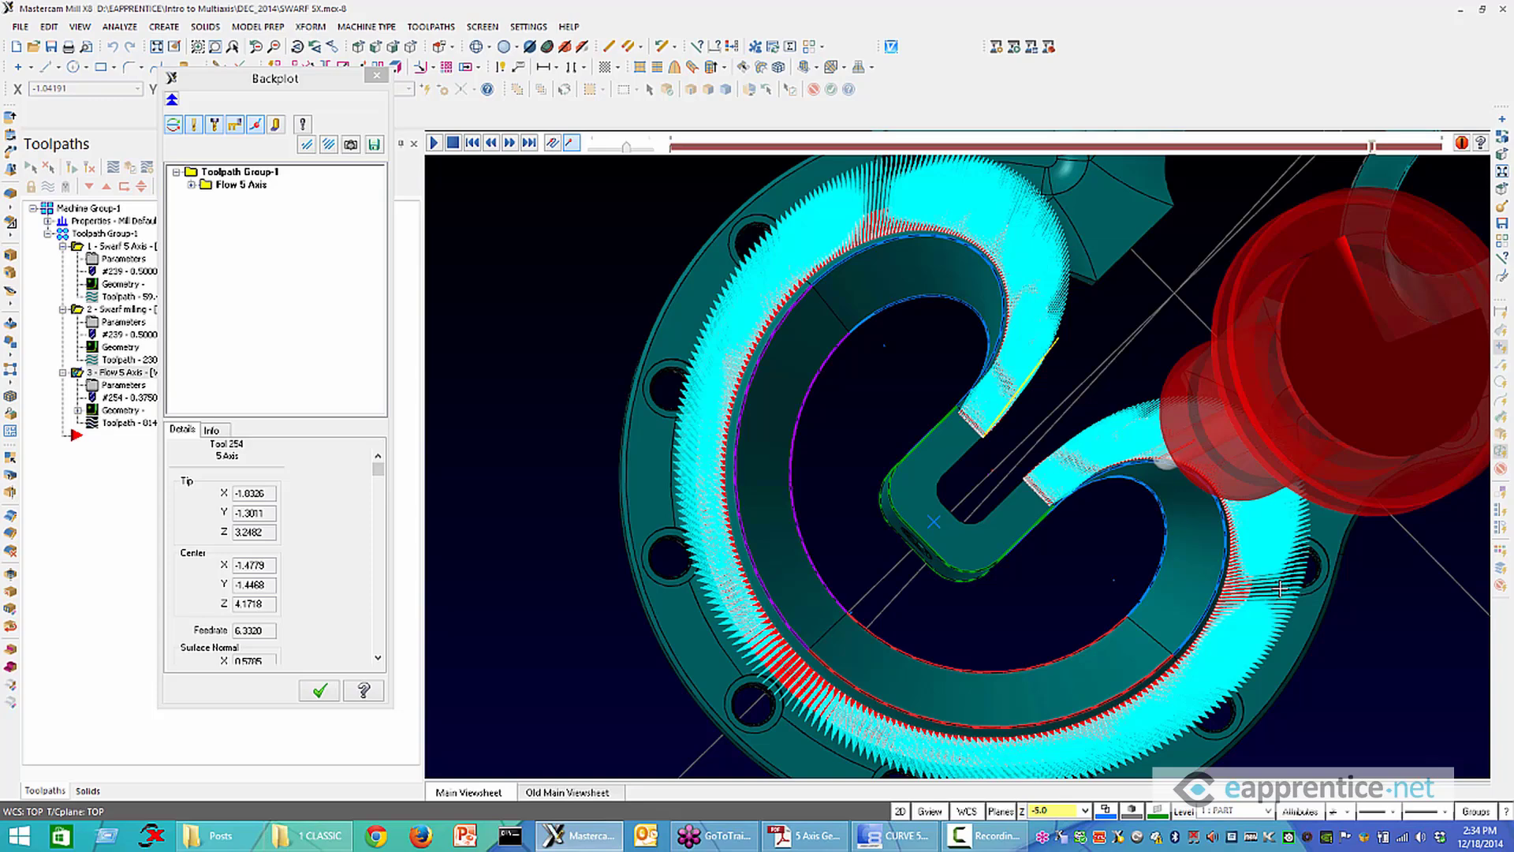
Compare the One way and Spiral cutting methods for the Flow toolpath, set One way, and regenerate the toolpath
{"action": "middle_click_drag", "start_coordinate": [1160, 589], "coordinate": [1156, 507]}
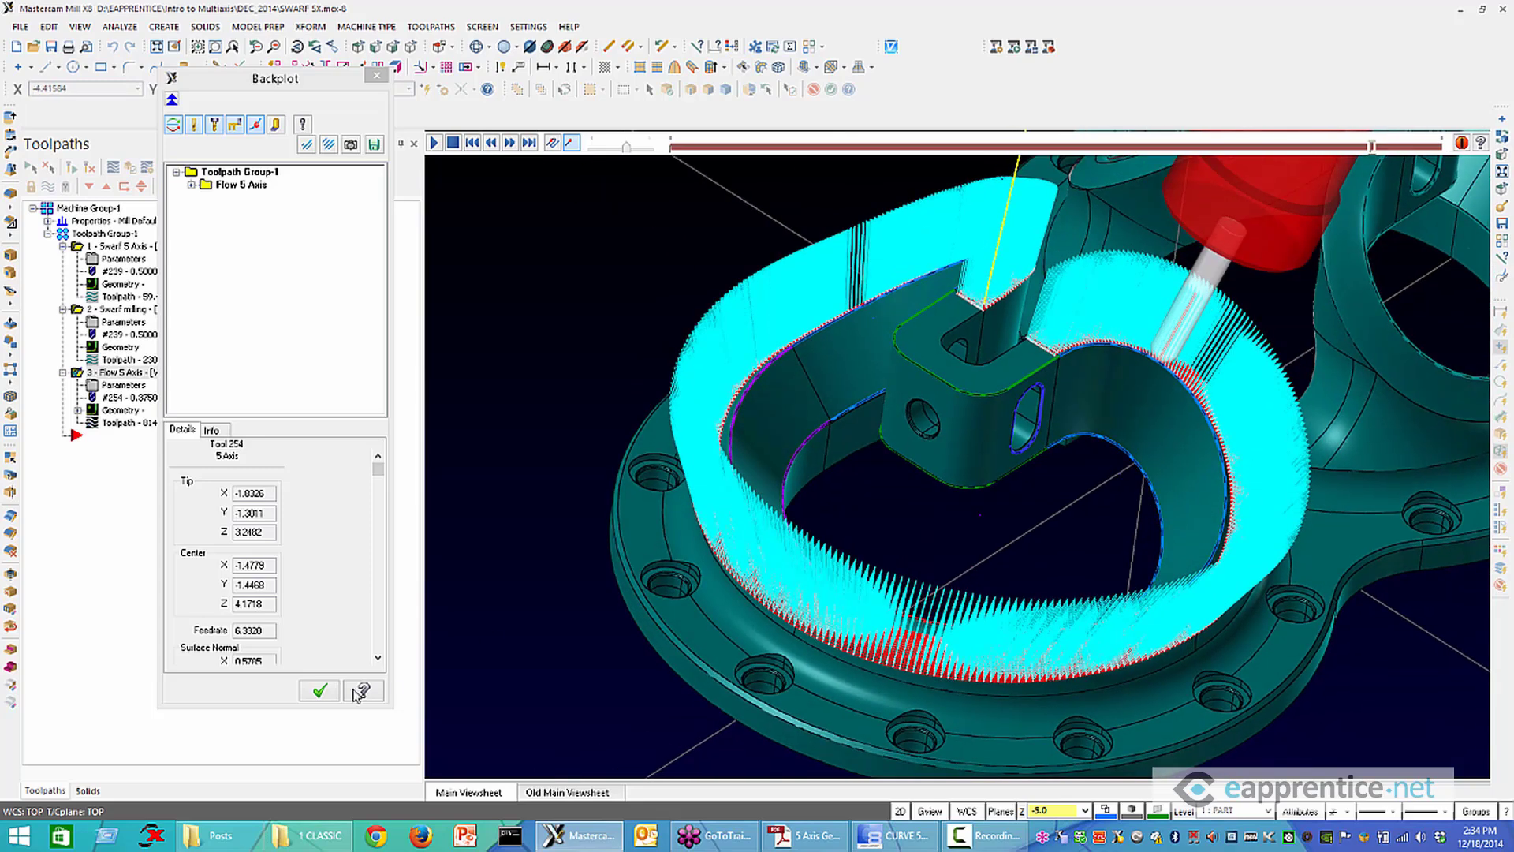
{"action": "left_click", "coordinate": [319, 691]}
{"action": "left_click", "coordinate": [119, 386]}
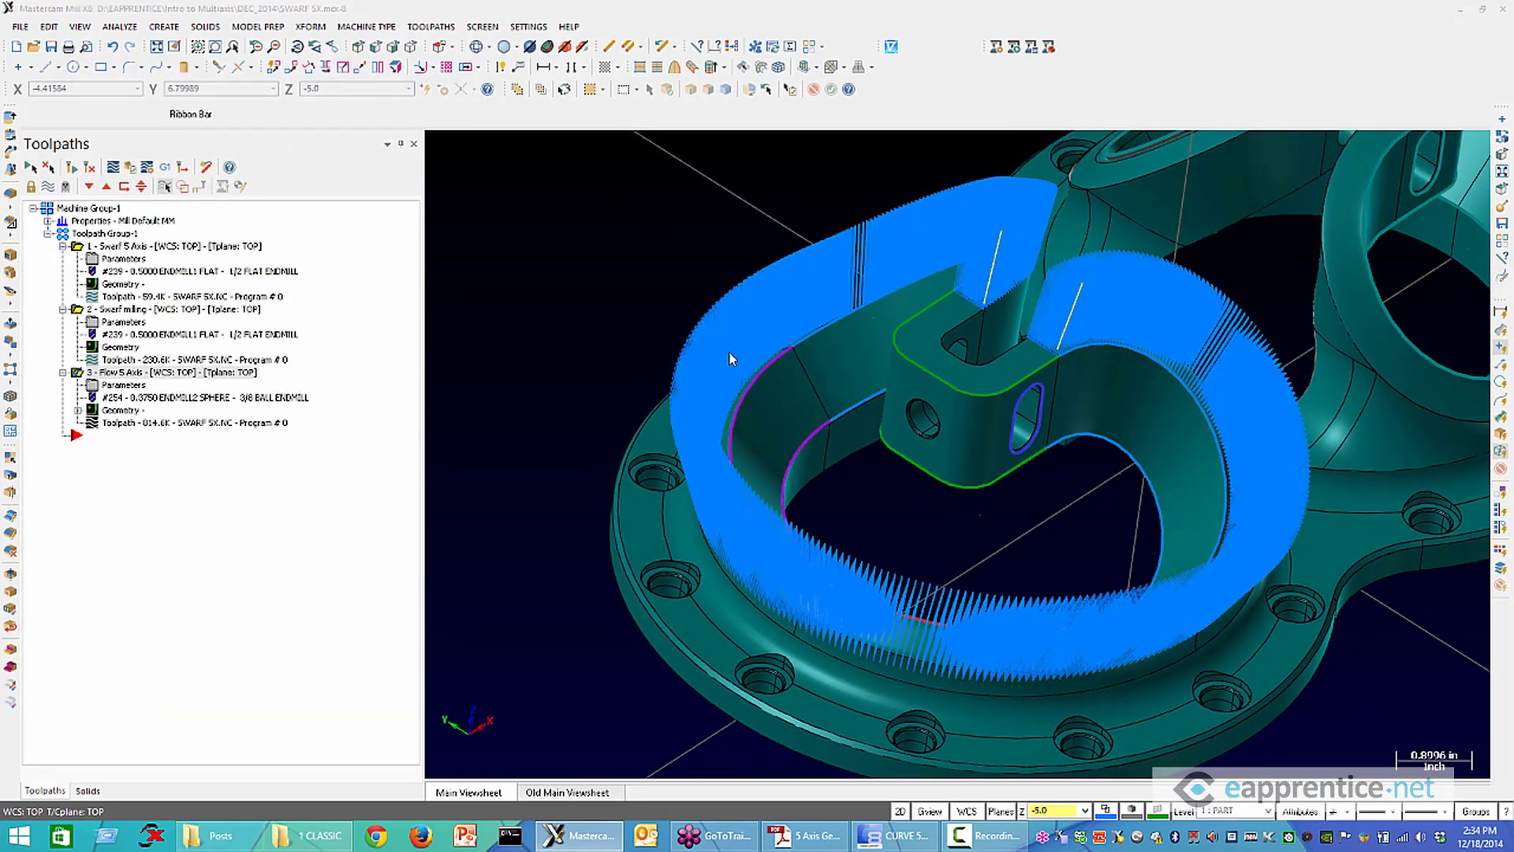
{"action": "left_click", "coordinate": [163, 210]}
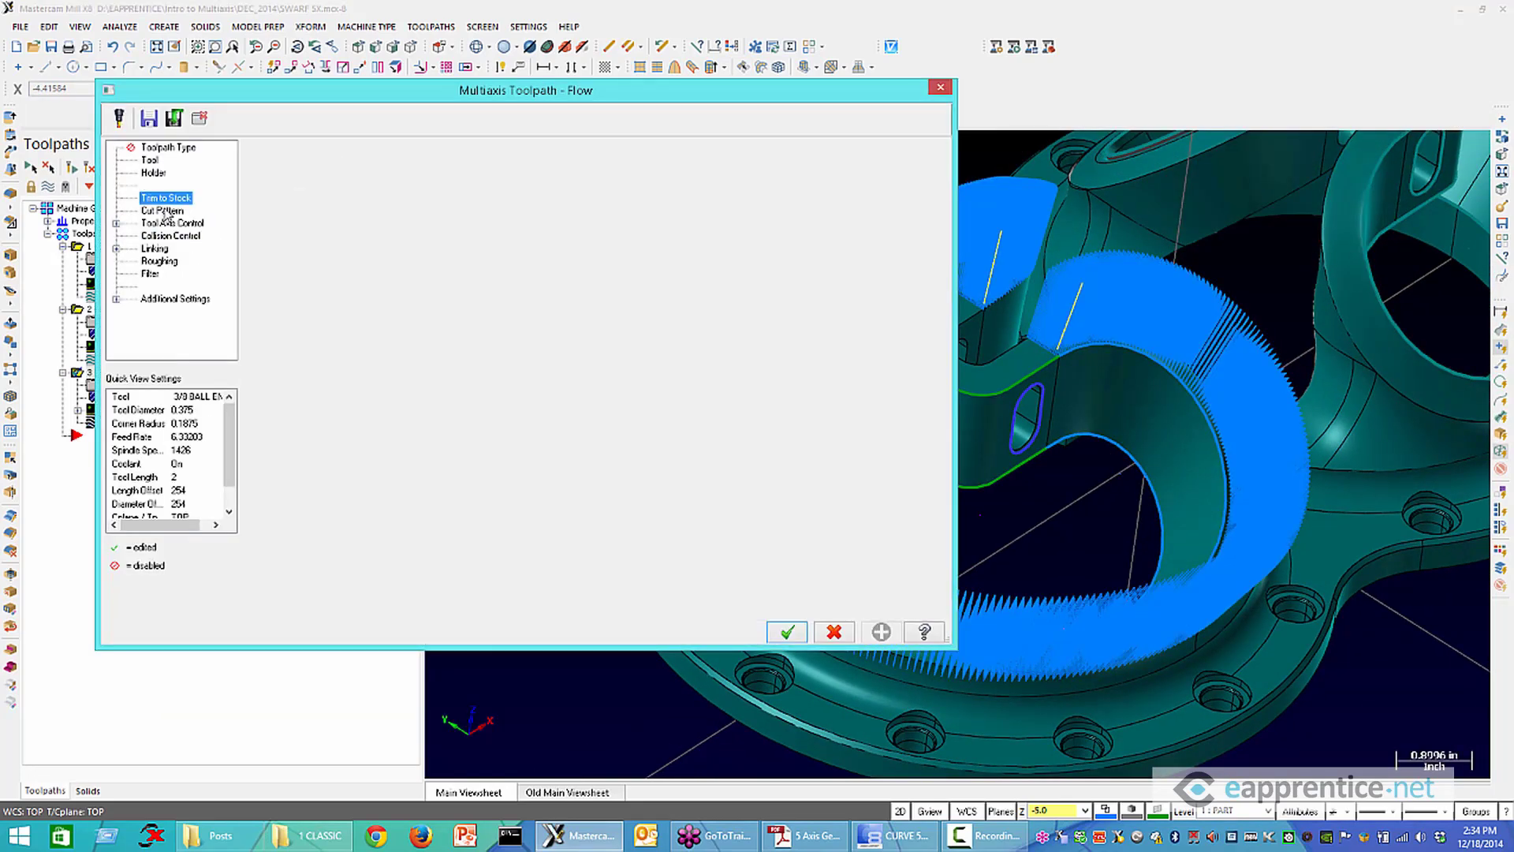
{"action": "left_click", "coordinate": [441, 197]}
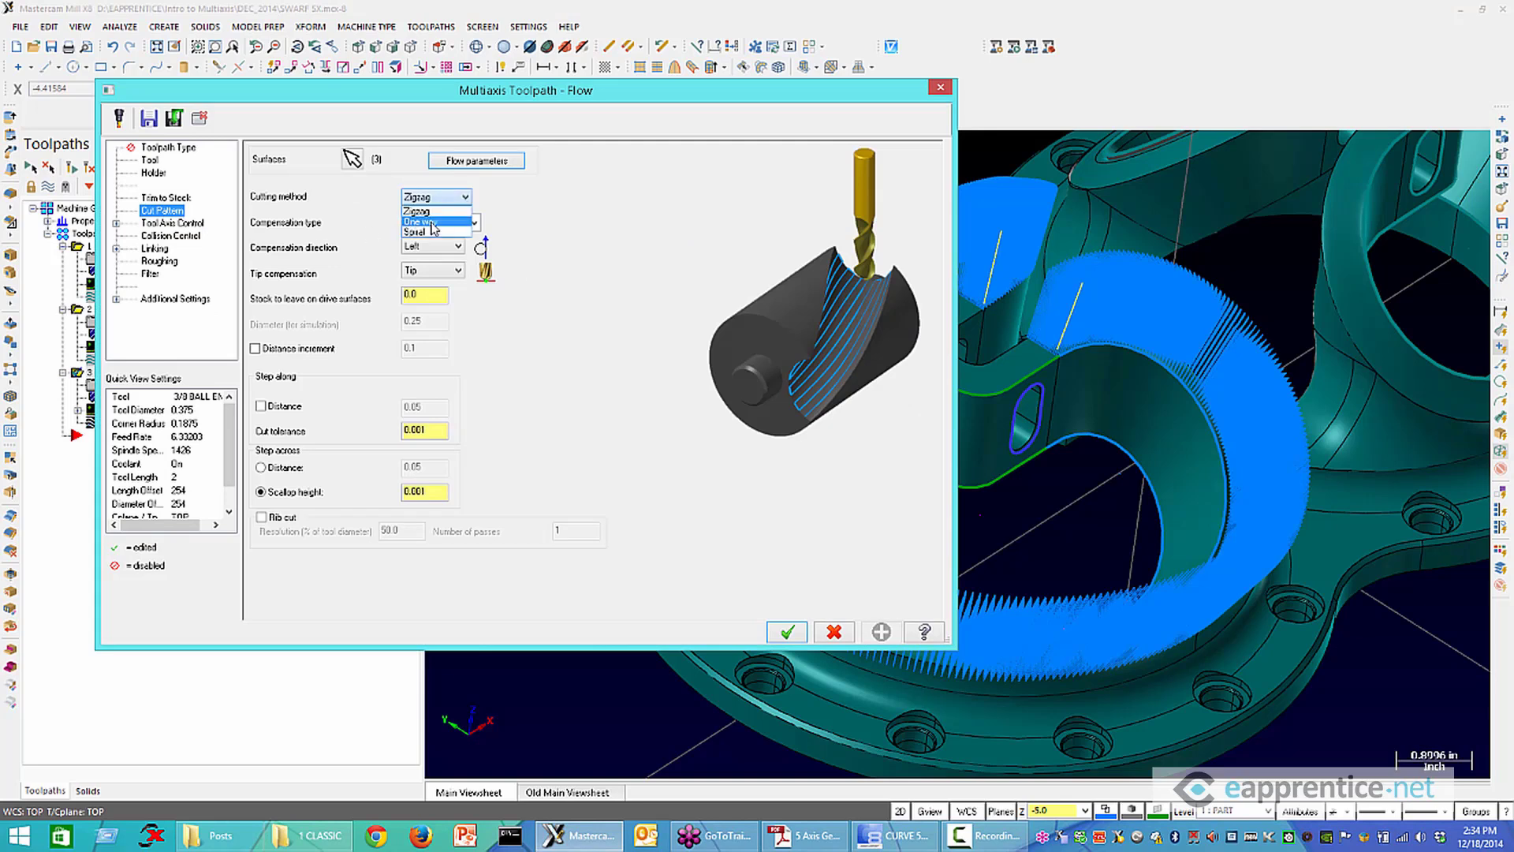
{"action": "left_click", "coordinate": [431, 222]}
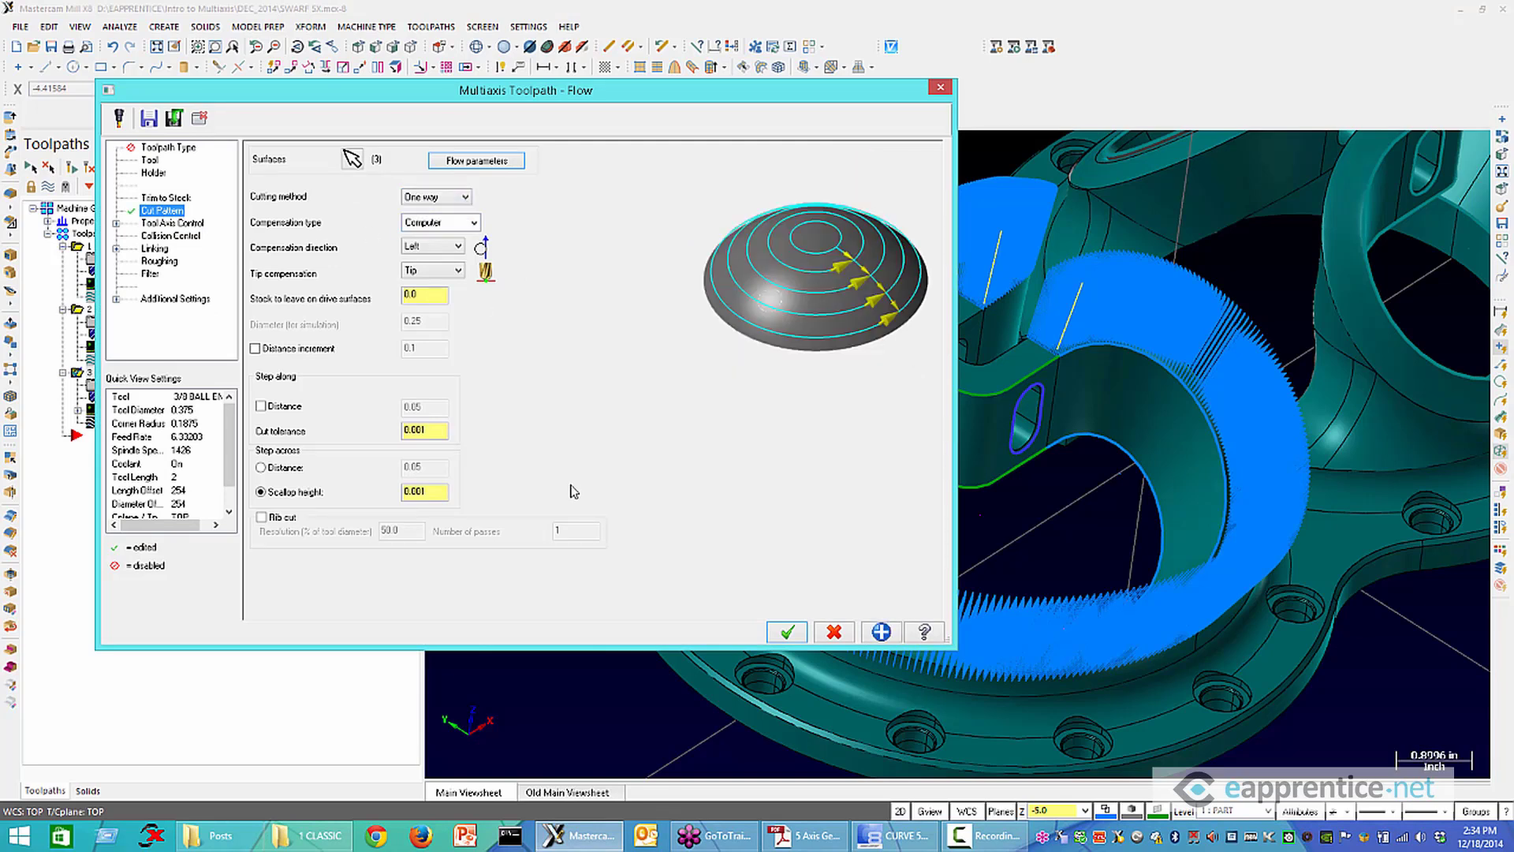
{"action": "left_click", "coordinate": [441, 198]}
{"action": "left_click", "coordinate": [429, 234]}
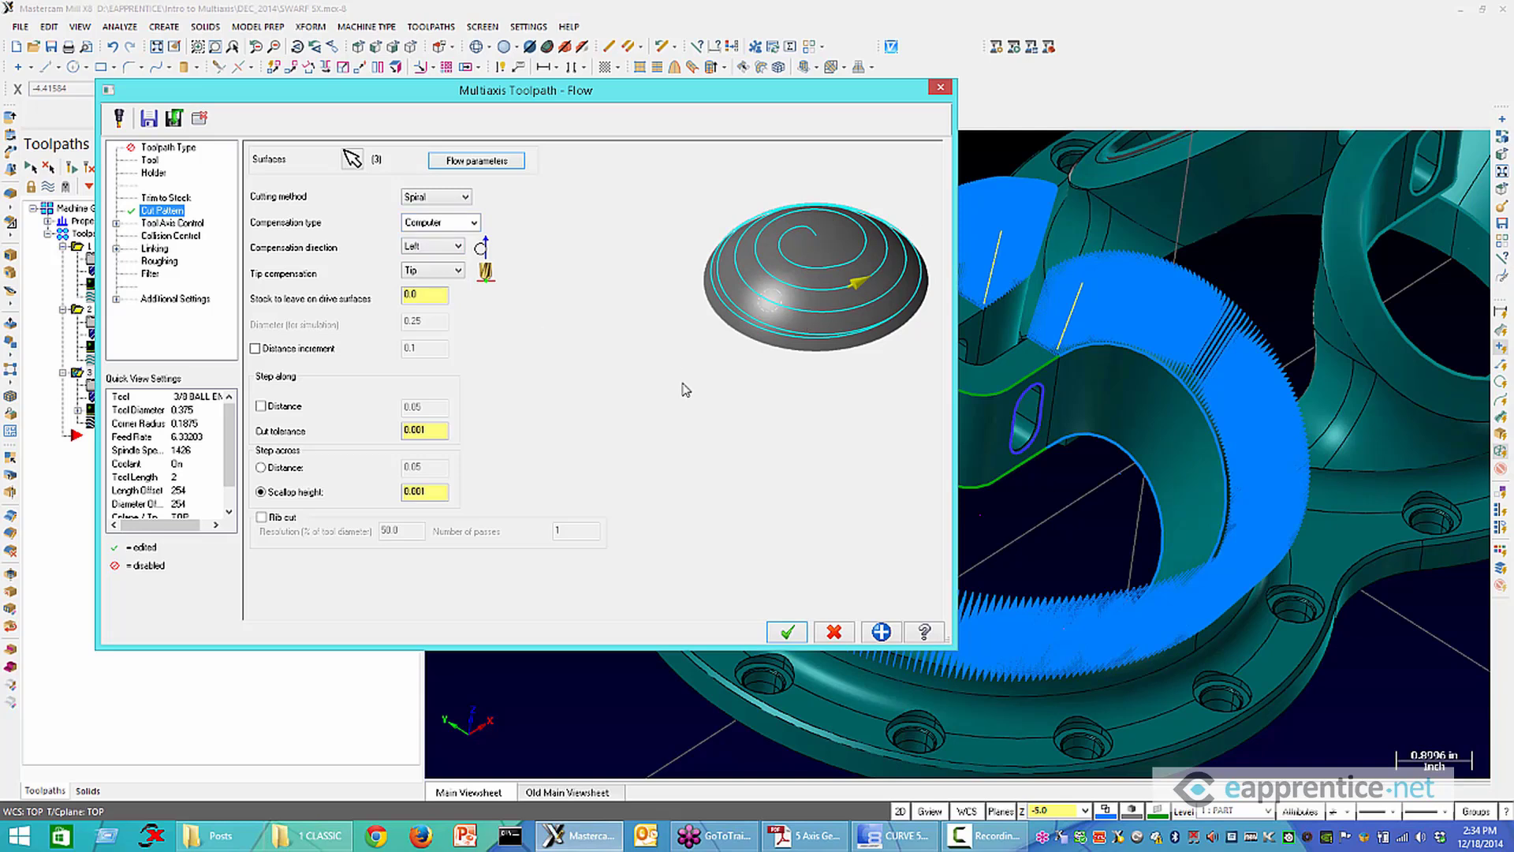
{"action": "left_click", "coordinate": [453, 197]}
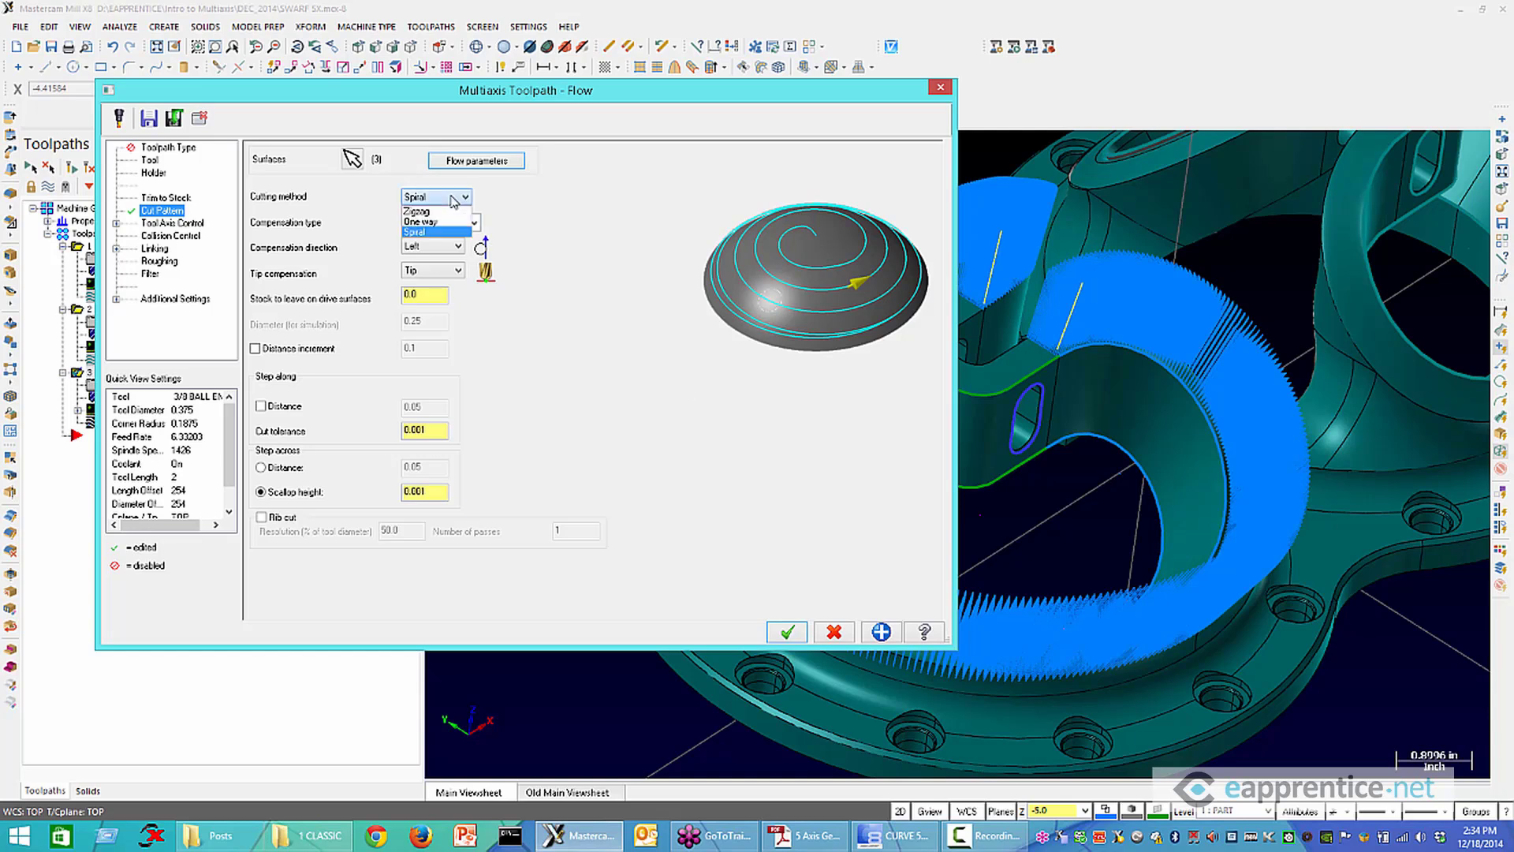
{"action": "left_click", "coordinate": [425, 223]}
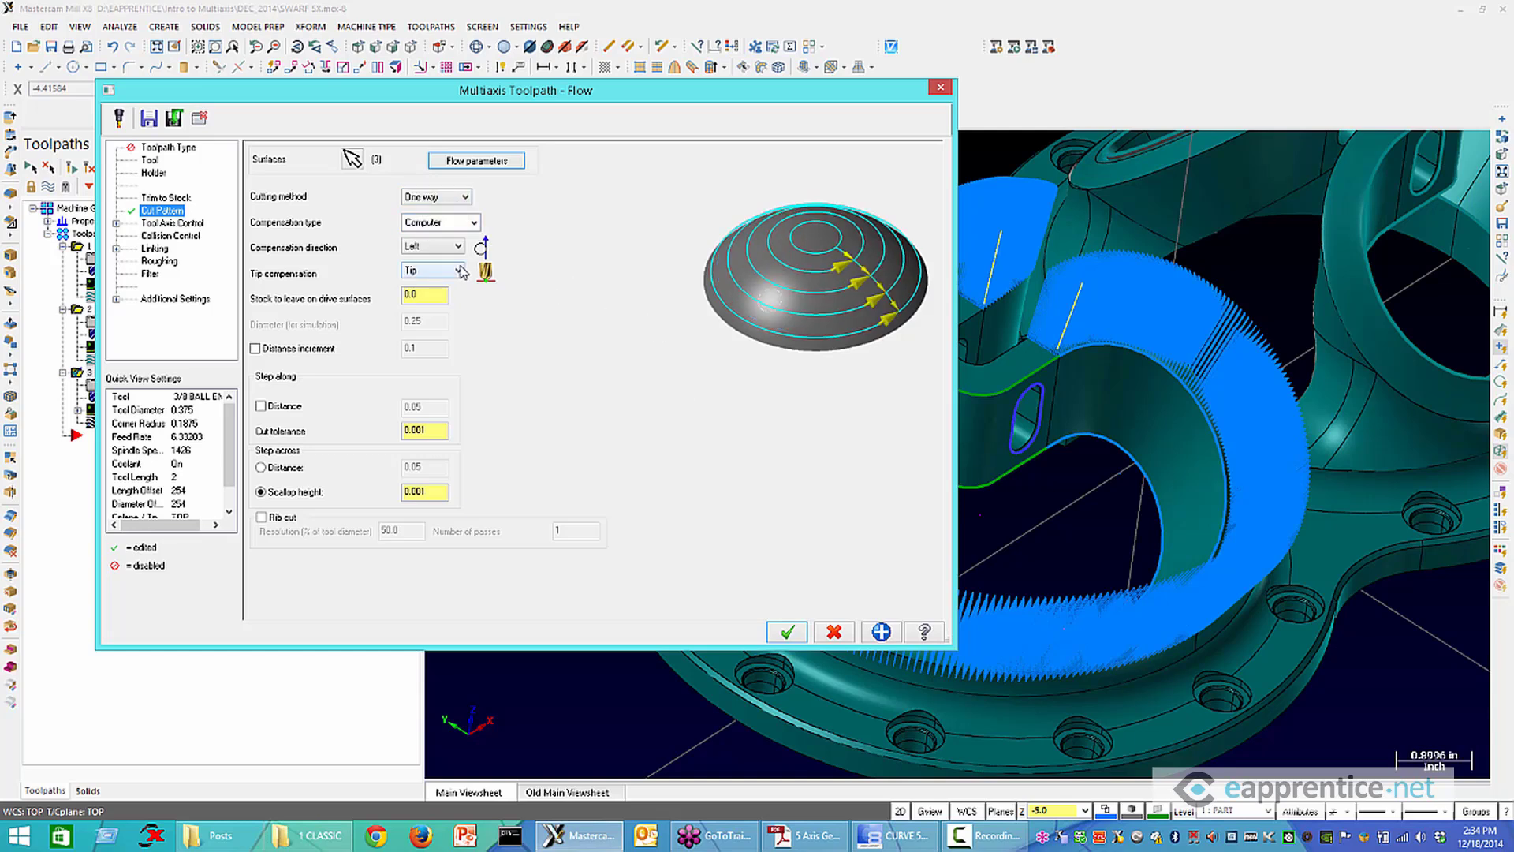
{"action": "left_click", "coordinate": [786, 633]}
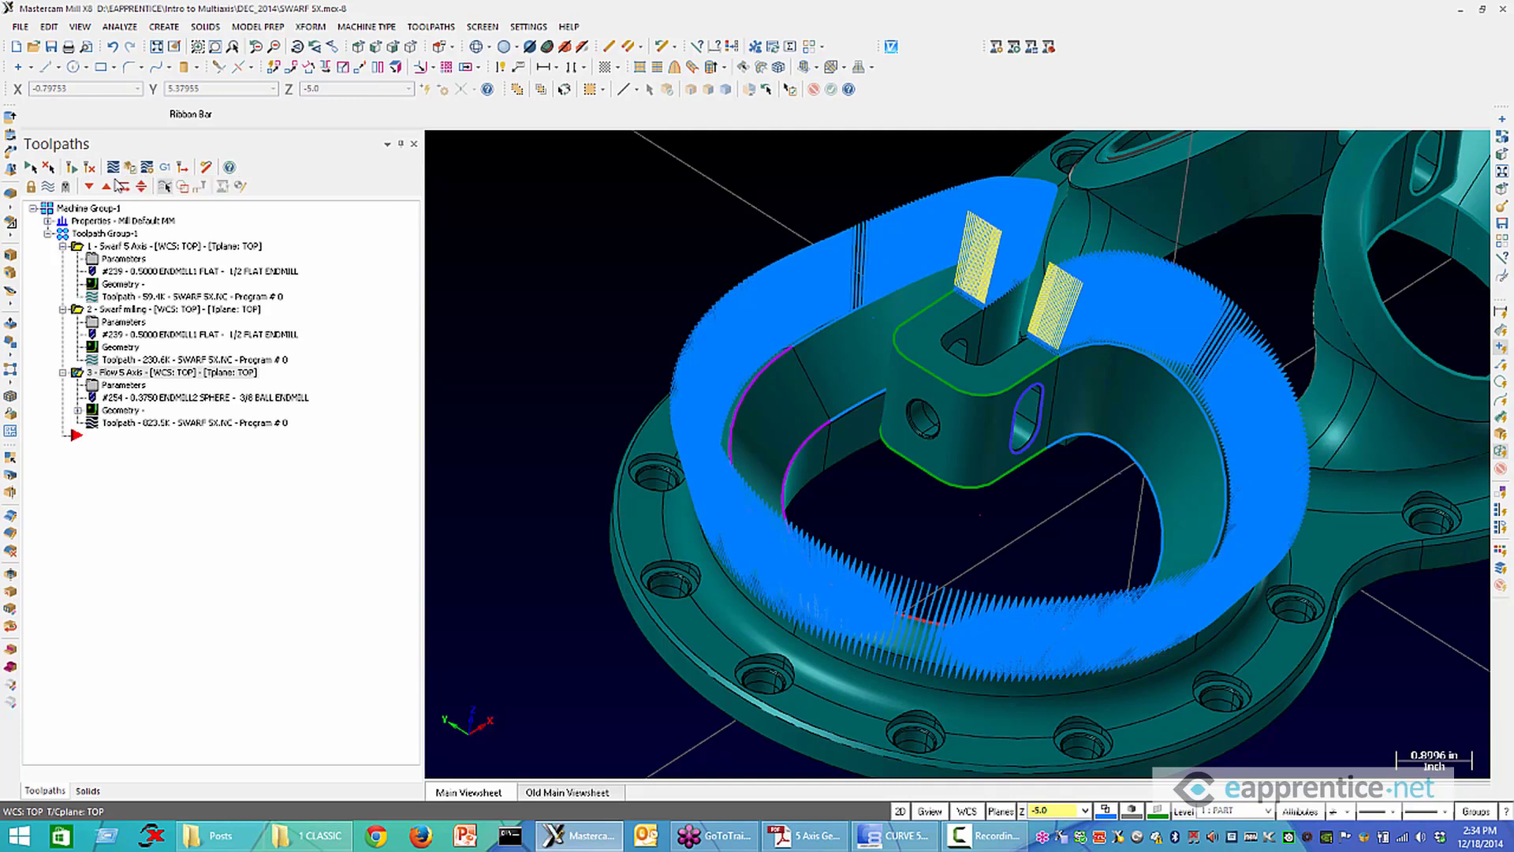
Backplot the One way Flow toolpath and examine the tool's direction along the first rim pass
{"action": "left_click", "coordinate": [113, 166]}
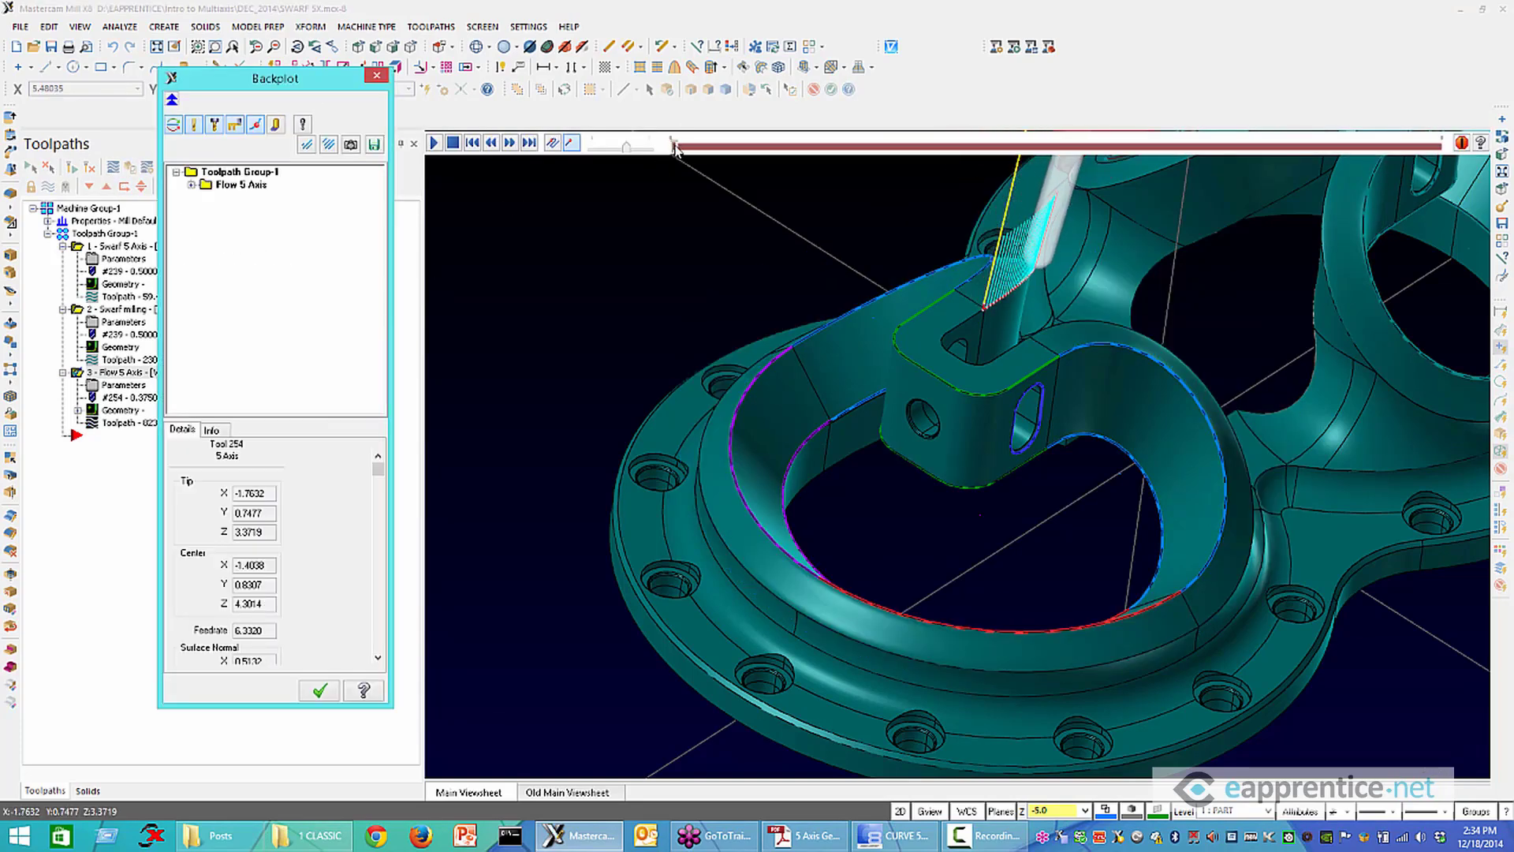
{"action": "left_click_drag", "start_coordinate": [676, 149], "coordinate": [700, 152]}
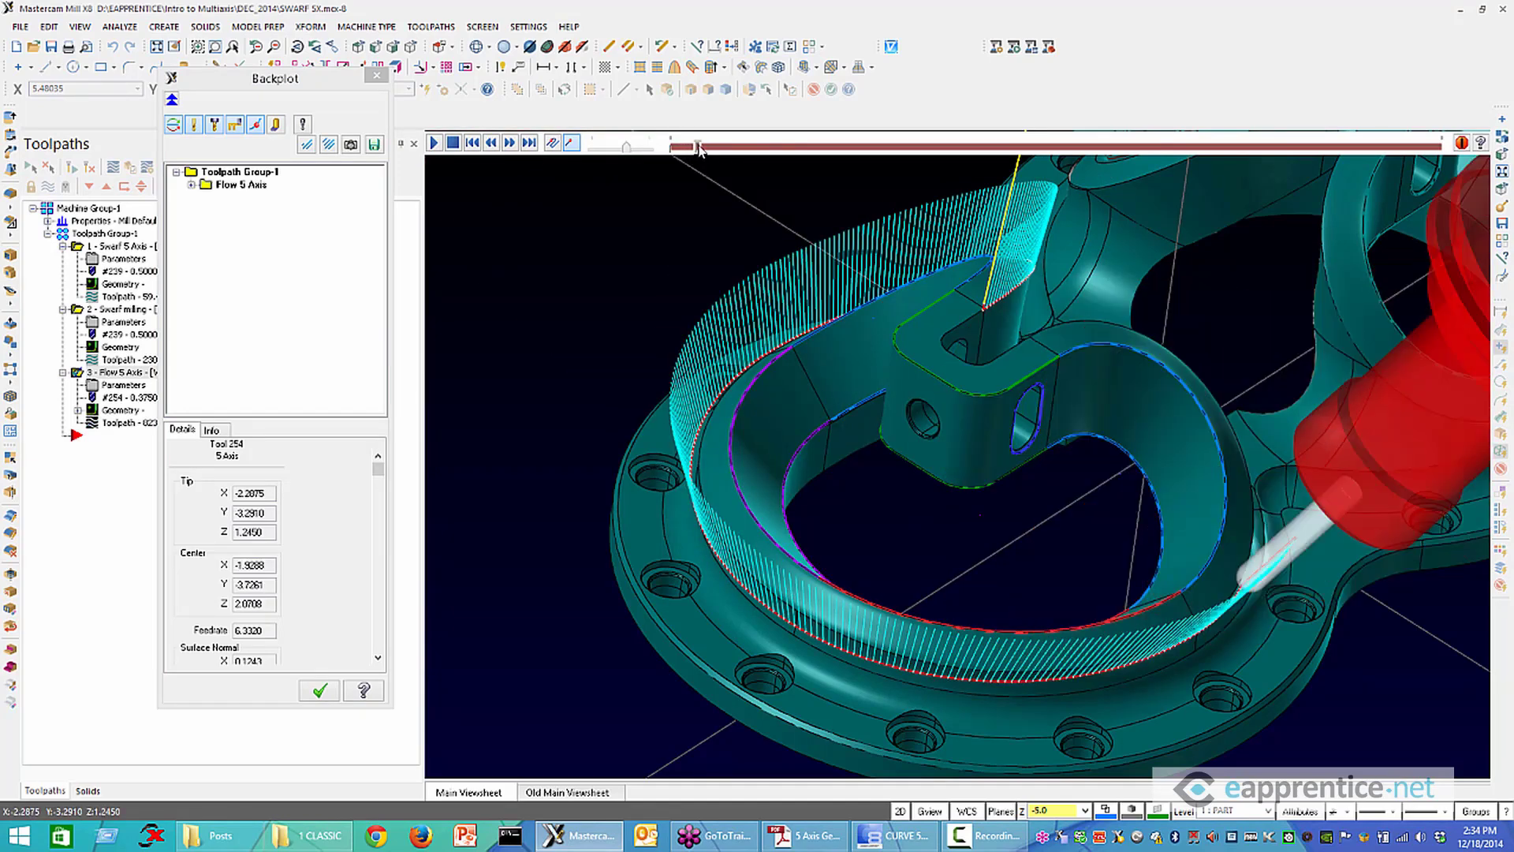
{"action": "left_click", "coordinate": [320, 693]}
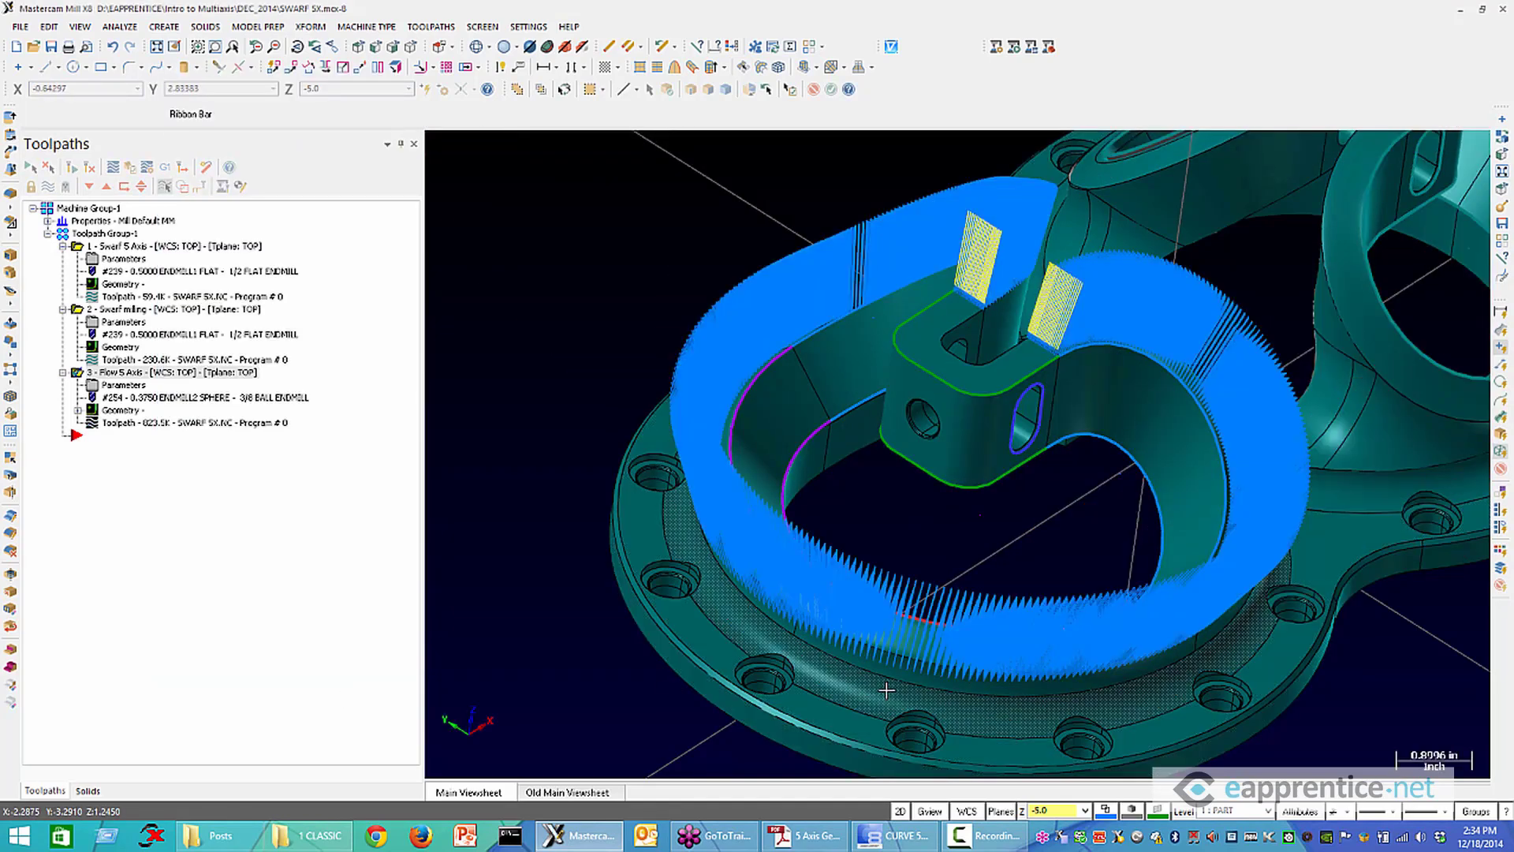
Flip the step direction in the Flow parameters so the passes start from the opposite edge of the rim, and regenerate the toolpath
{"action": "left_click", "coordinate": [118, 412]}
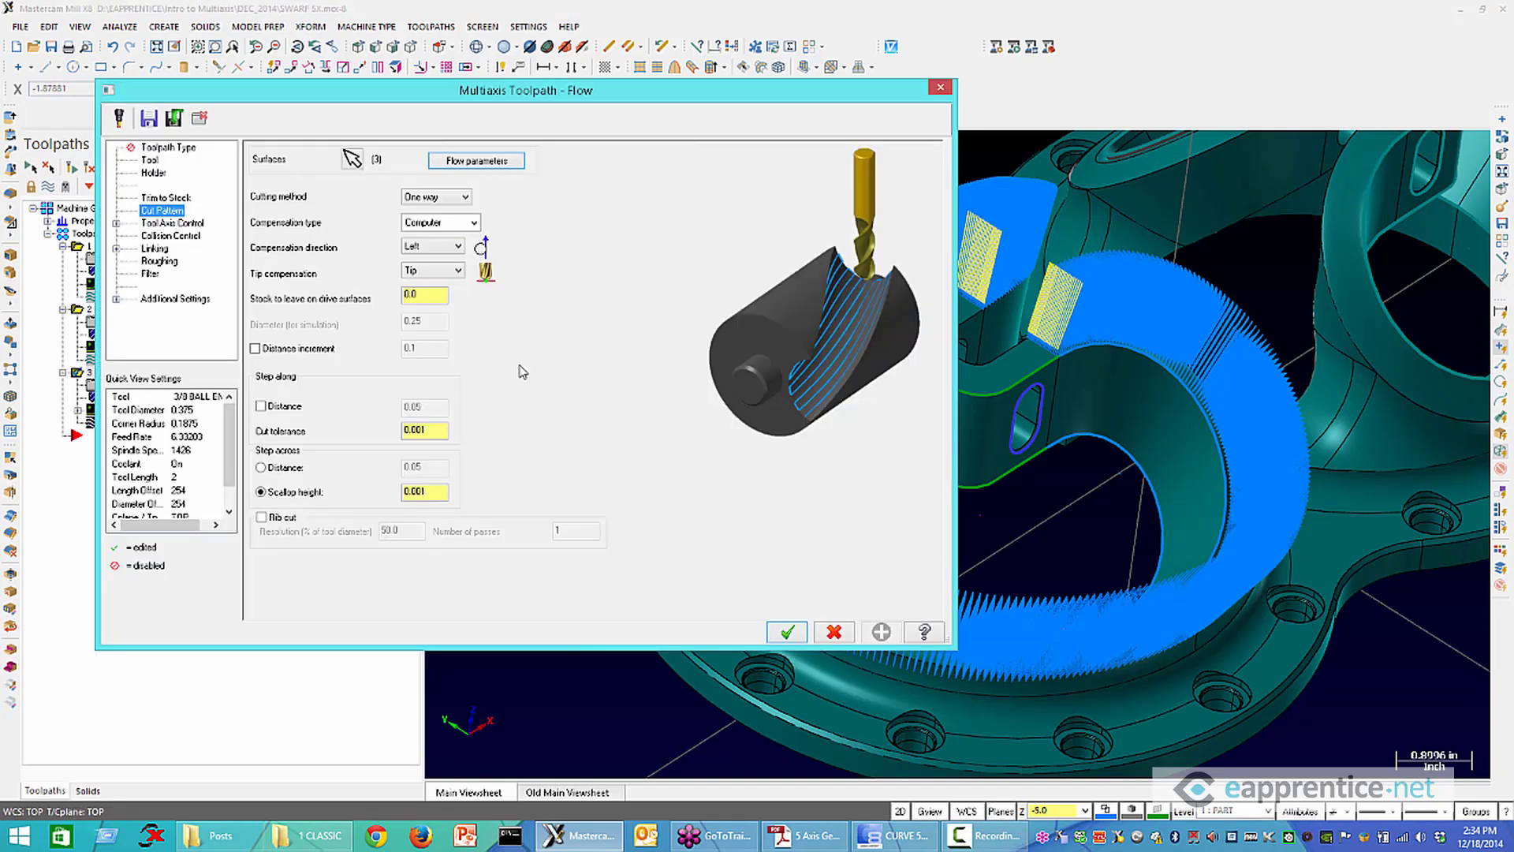
{"action": "left_click", "coordinate": [479, 162]}
{"action": "right_click", "coordinate": [887, 462]}
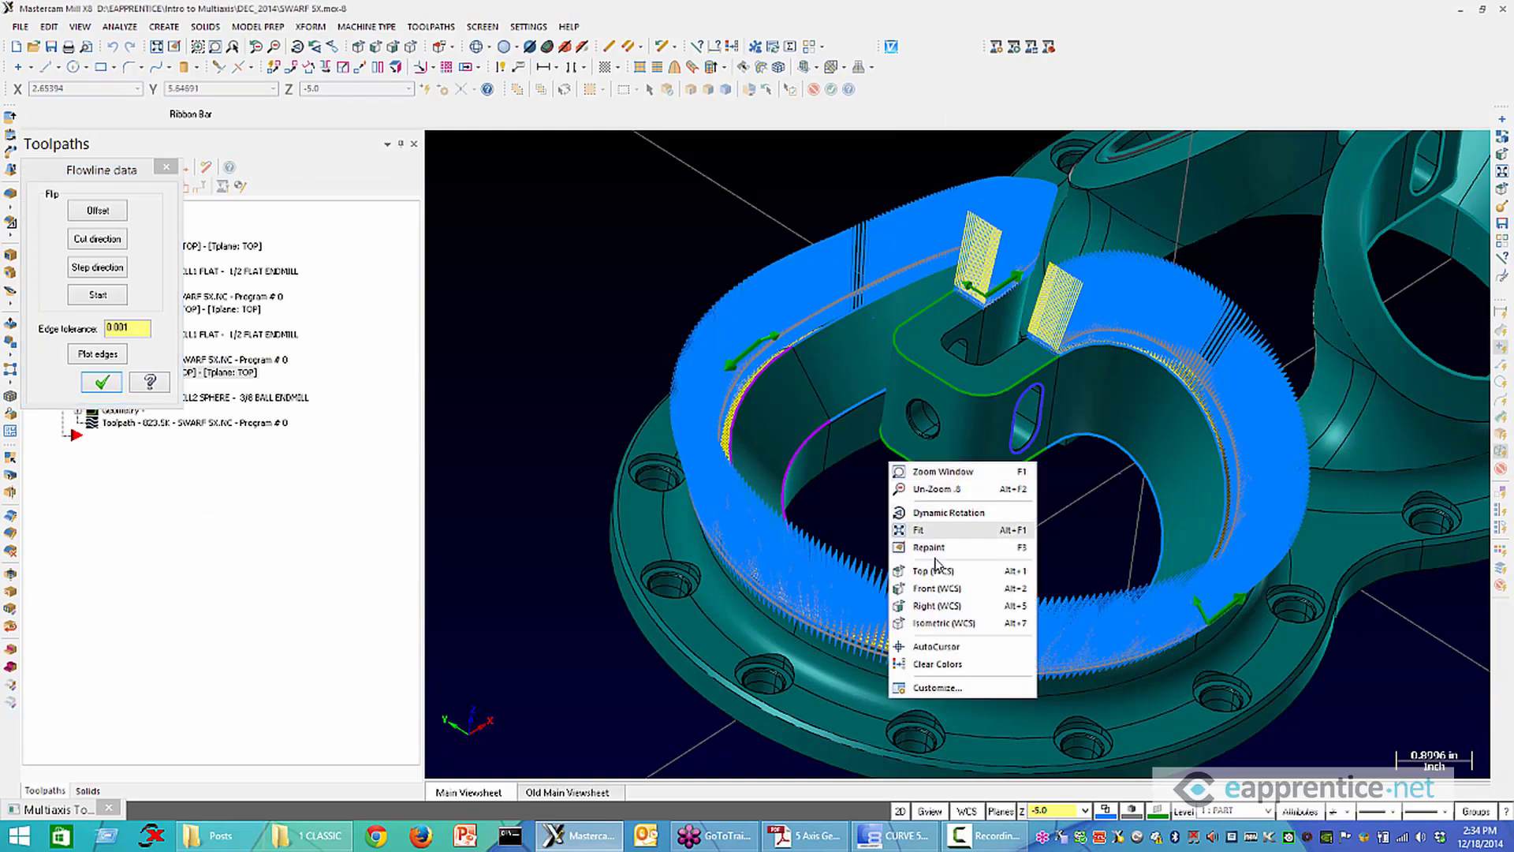
{"action": "left_click", "coordinate": [935, 570]}
{"action": "right_click", "coordinate": [897, 422]}
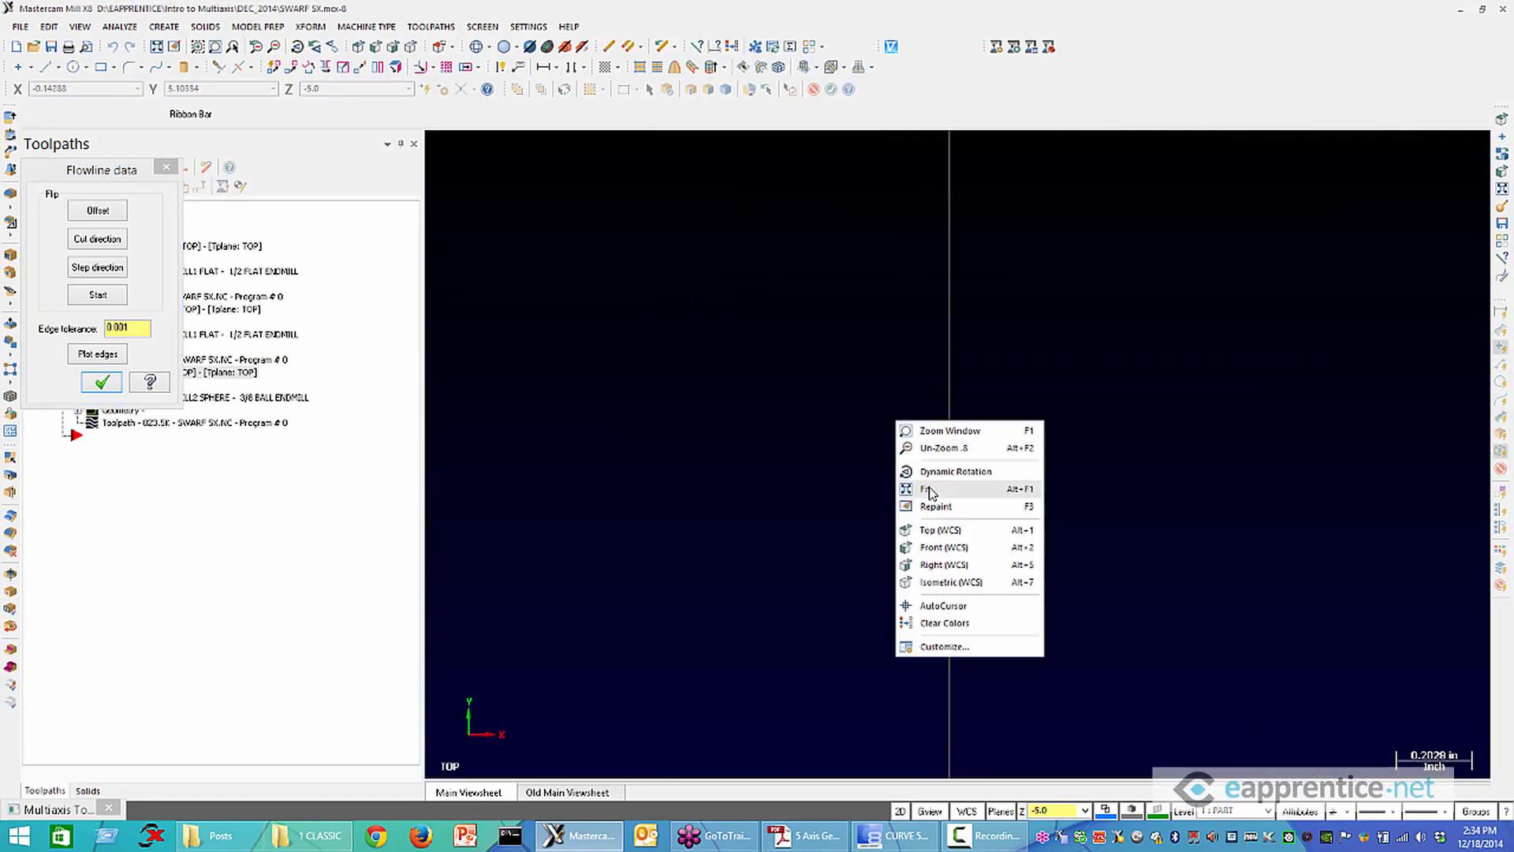
{"action": "left_click", "coordinate": [929, 486]}
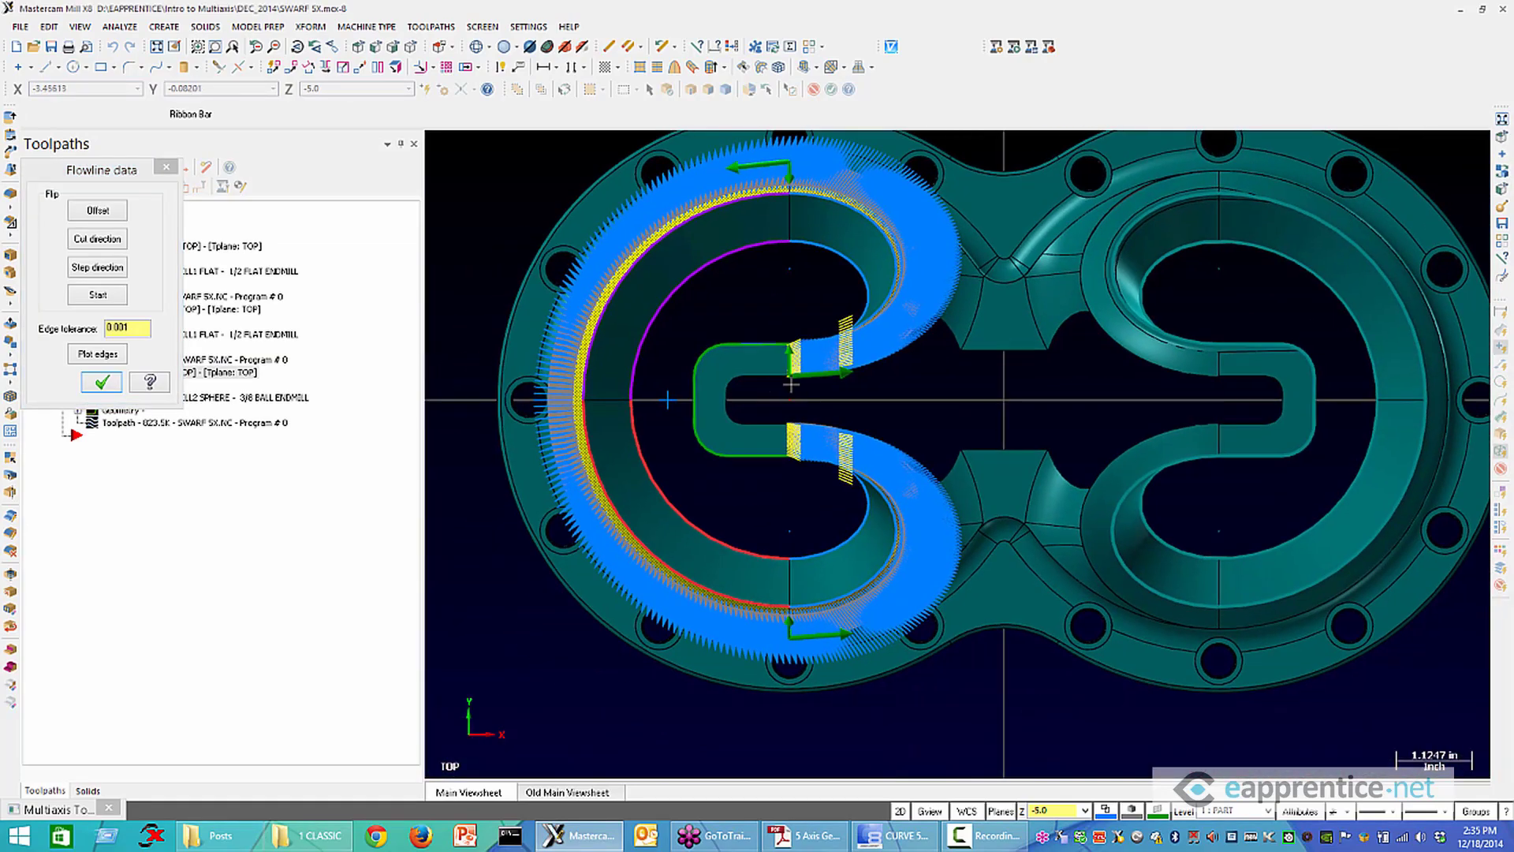
{"action": "left_click", "coordinate": [97, 268]}
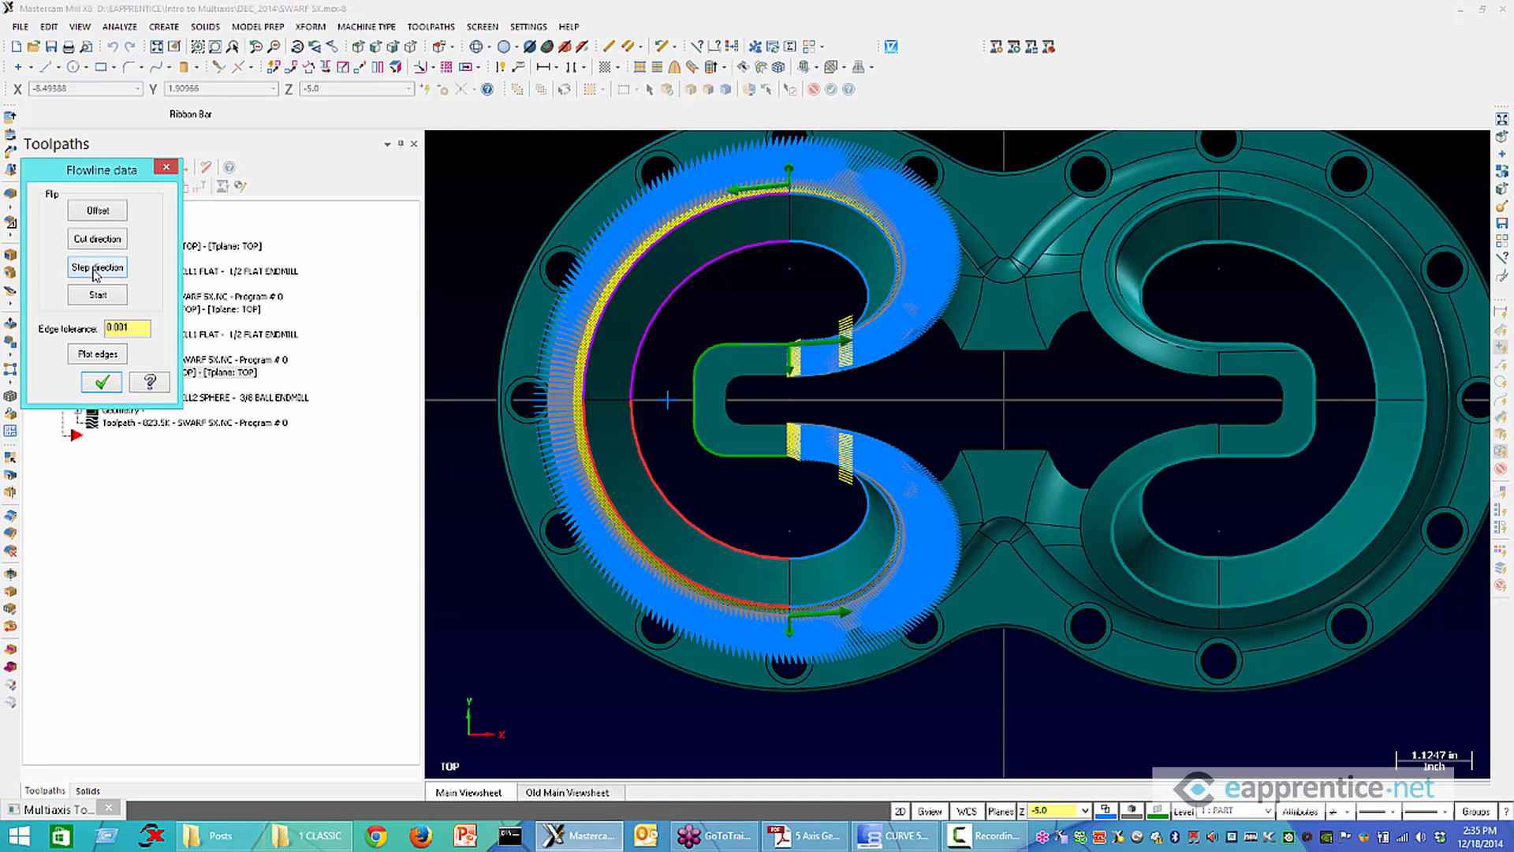
{"action": "left_click", "coordinate": [102, 384]}
{"action": "left_click", "coordinate": [785, 632]}
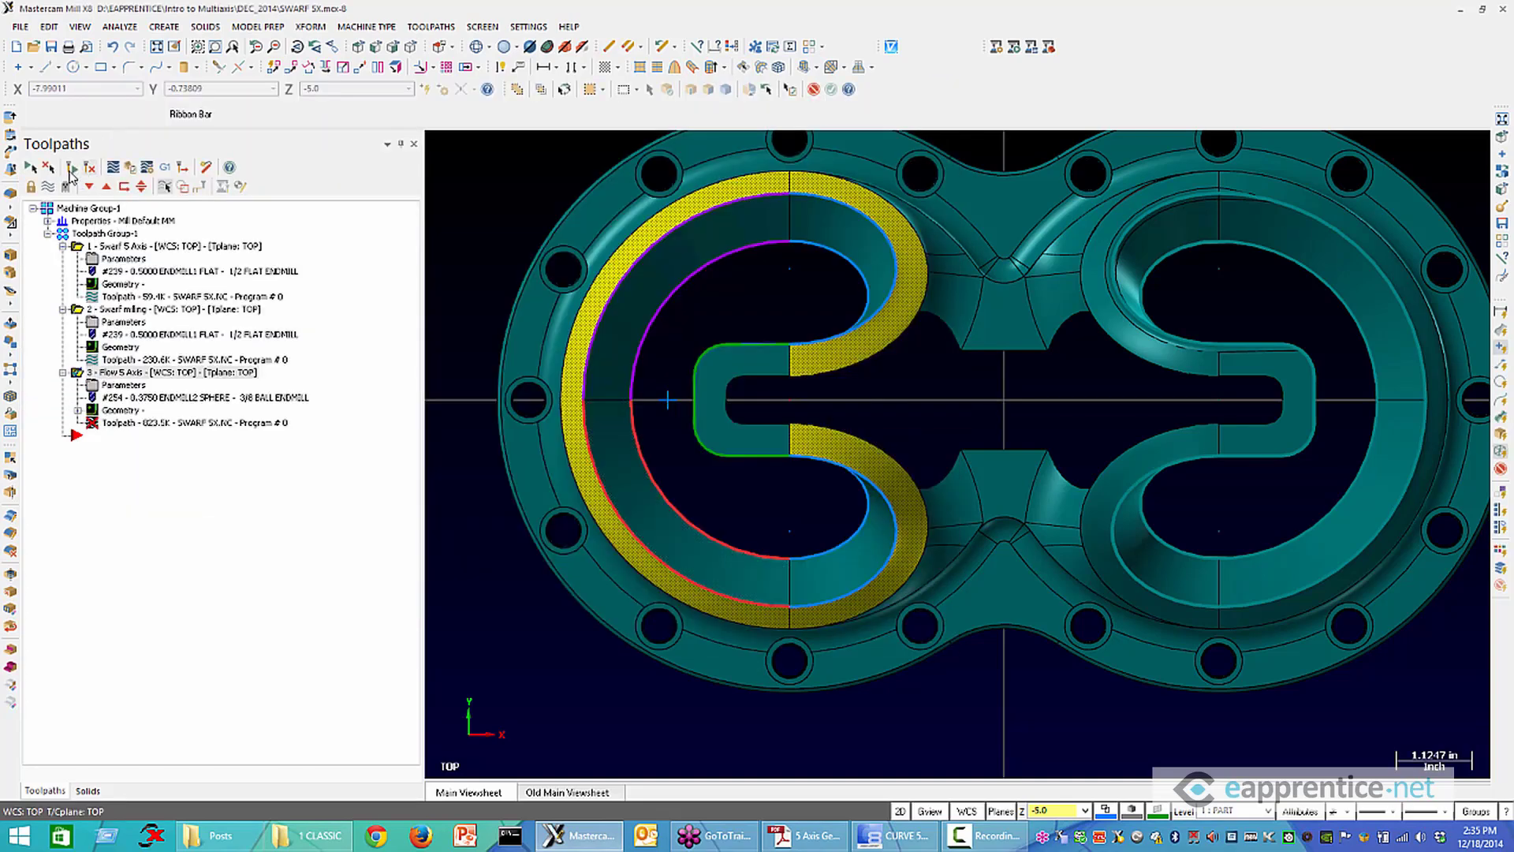
{"action": "left_click", "coordinate": [71, 169]}
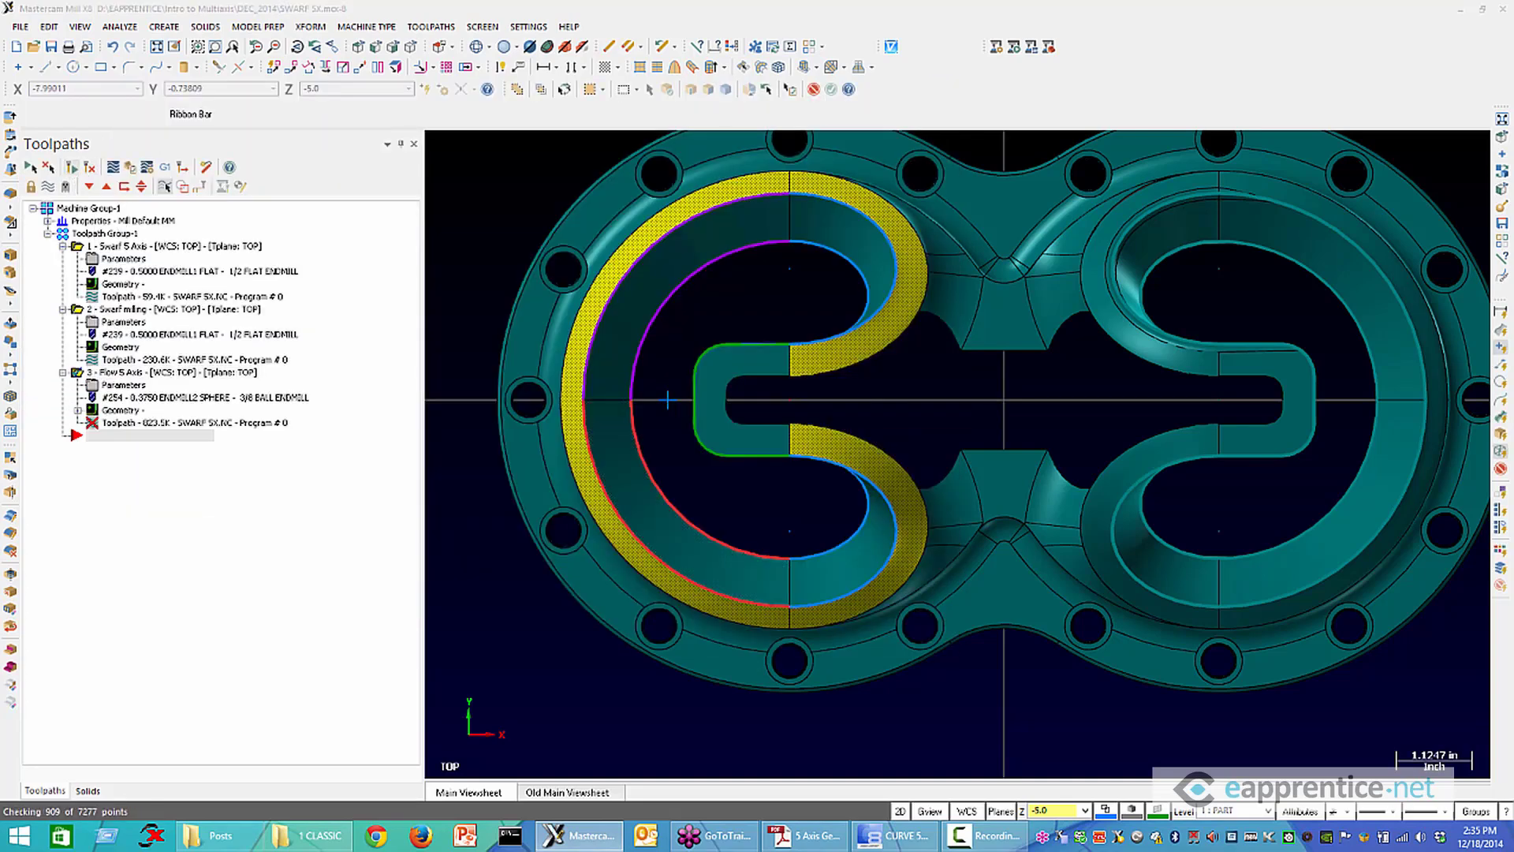
Backplot the Flow toolpath with the flipped step direction and examine its one-way passes and retracts through most of the rim
{"action": "middle_click_drag", "start_coordinate": [667, 400], "coordinate": [1081, 513]}
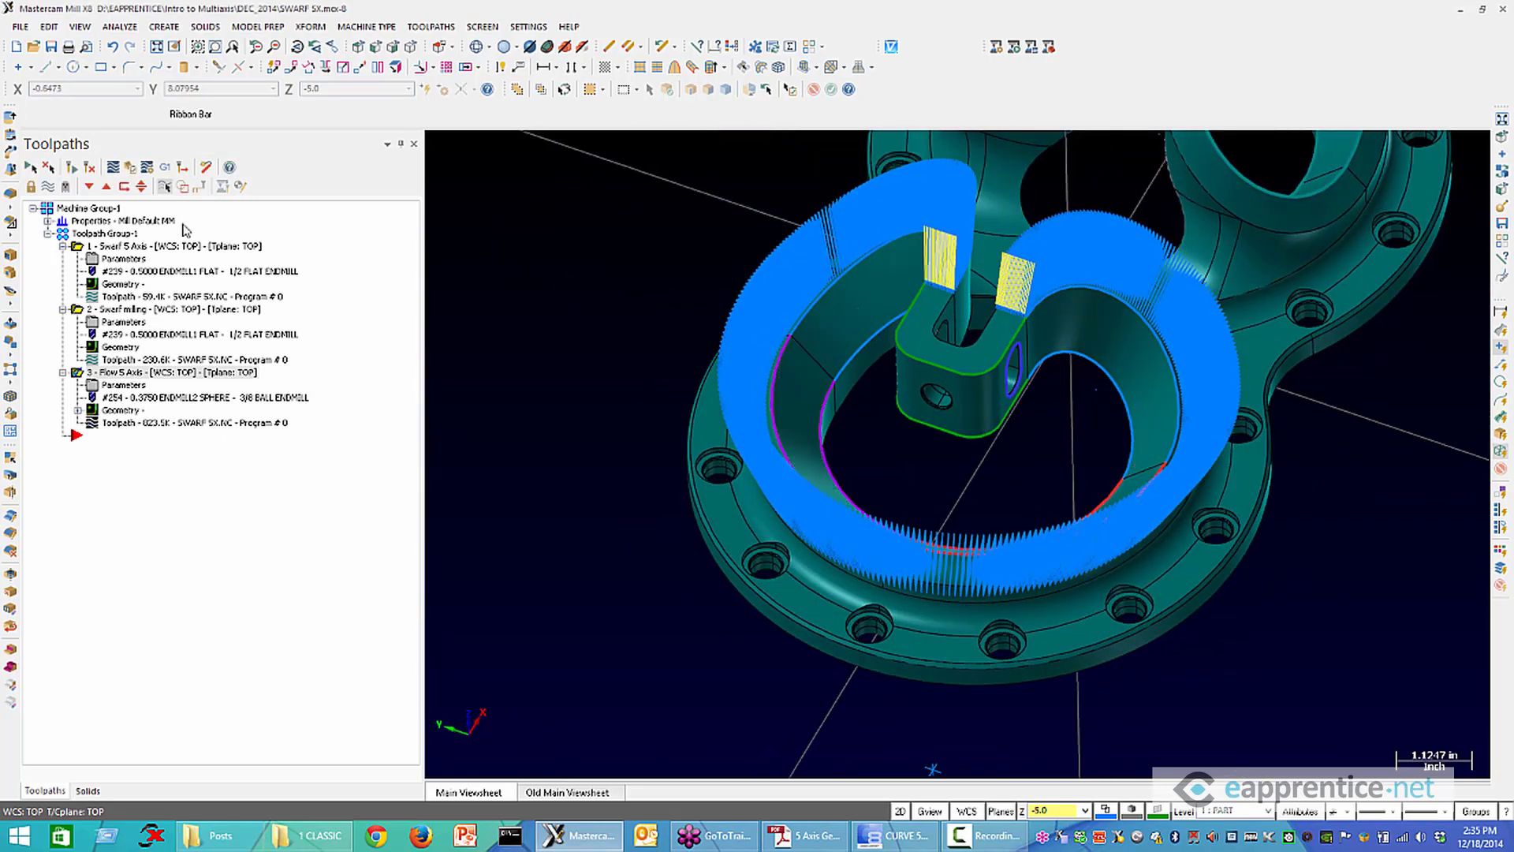
{"action": "left_click", "coordinate": [113, 168]}
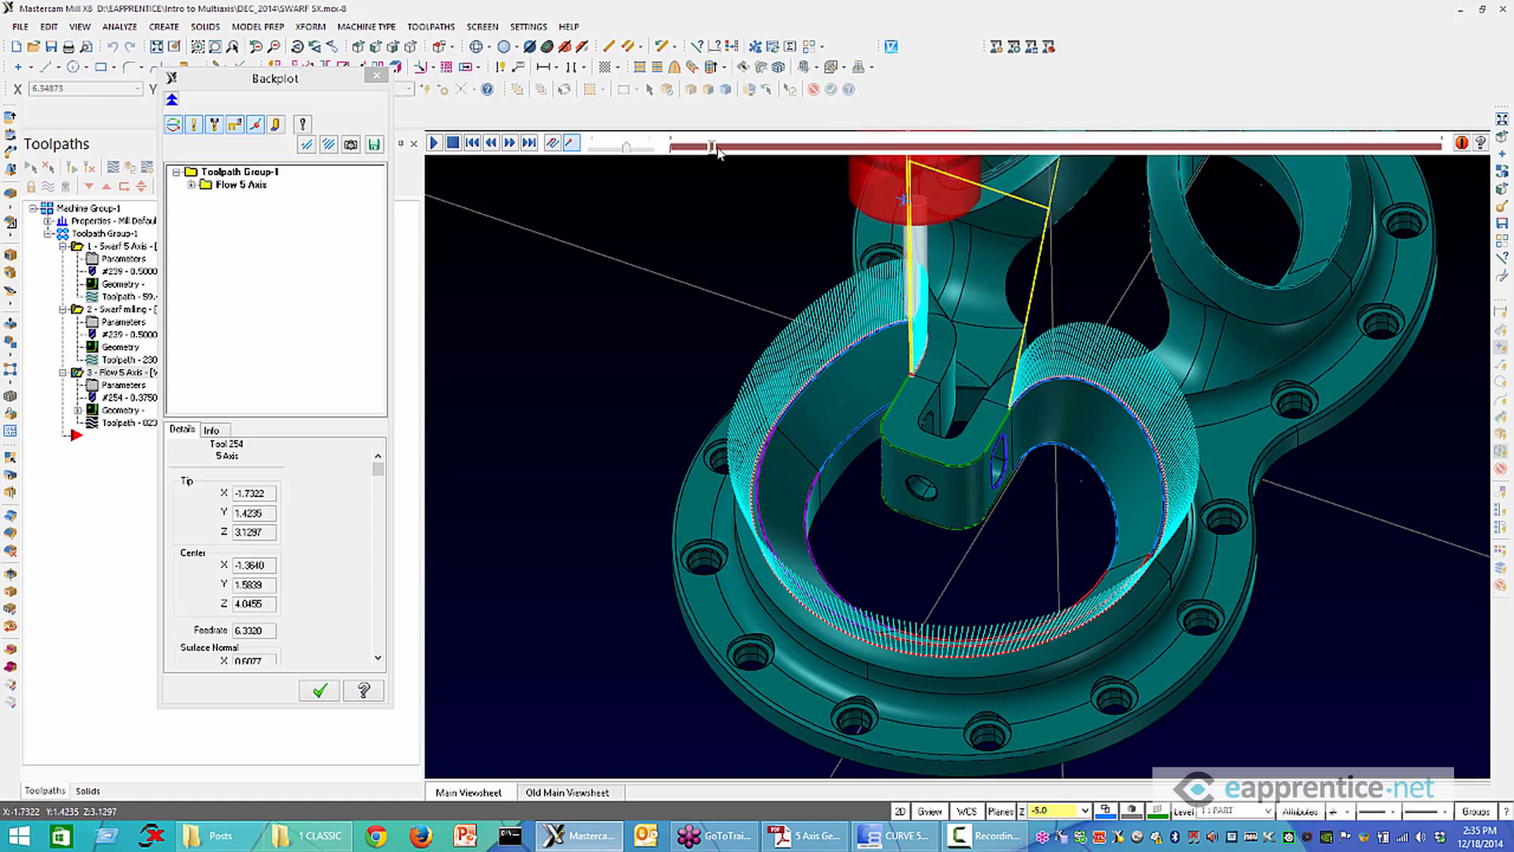
{"action": "left_click_drag", "start_coordinate": [713, 146], "coordinate": [1289, 183]}
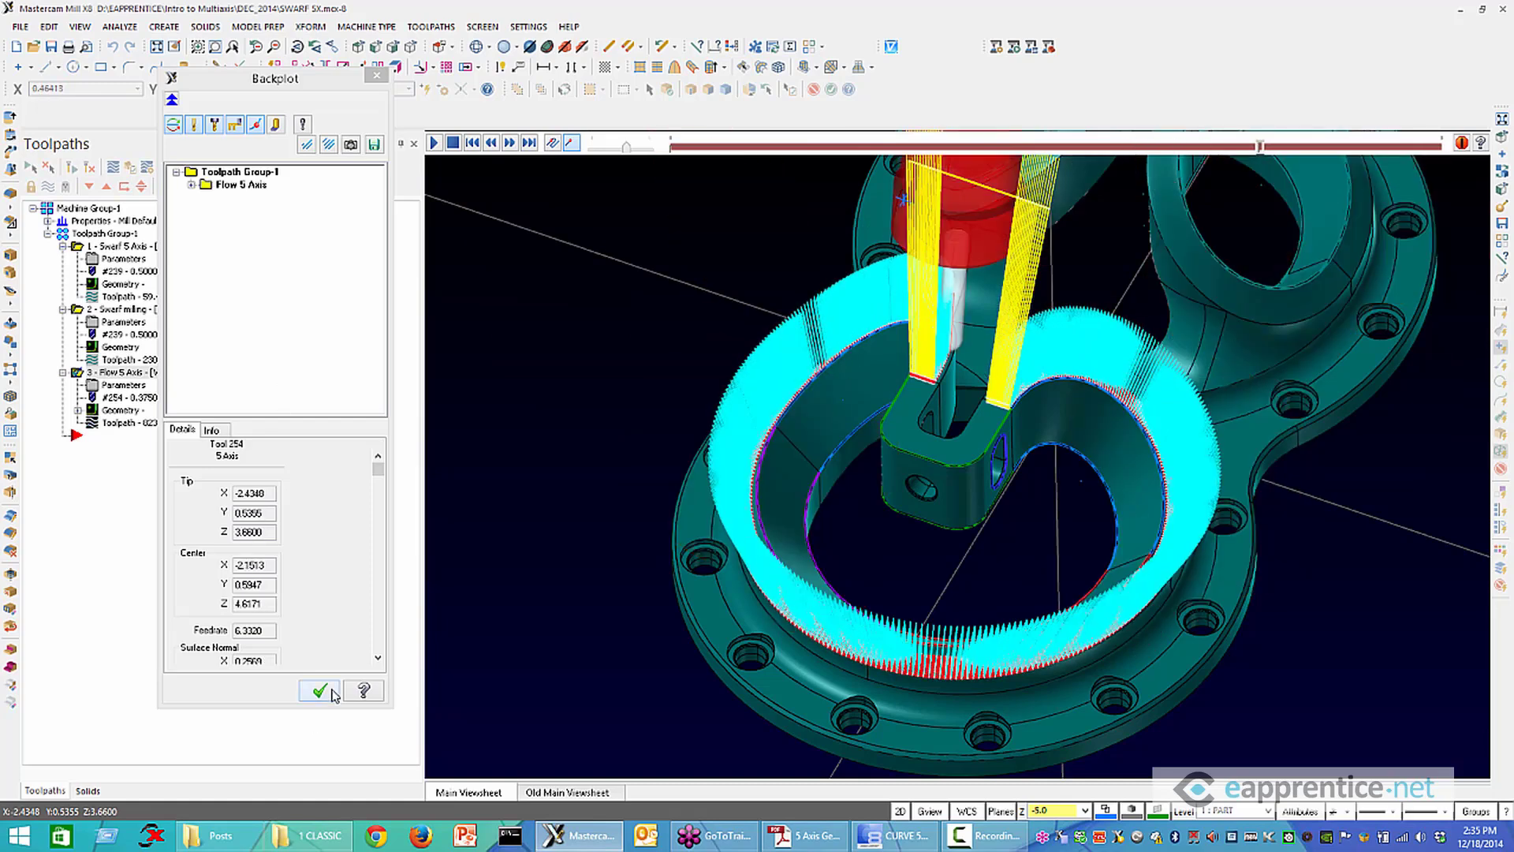